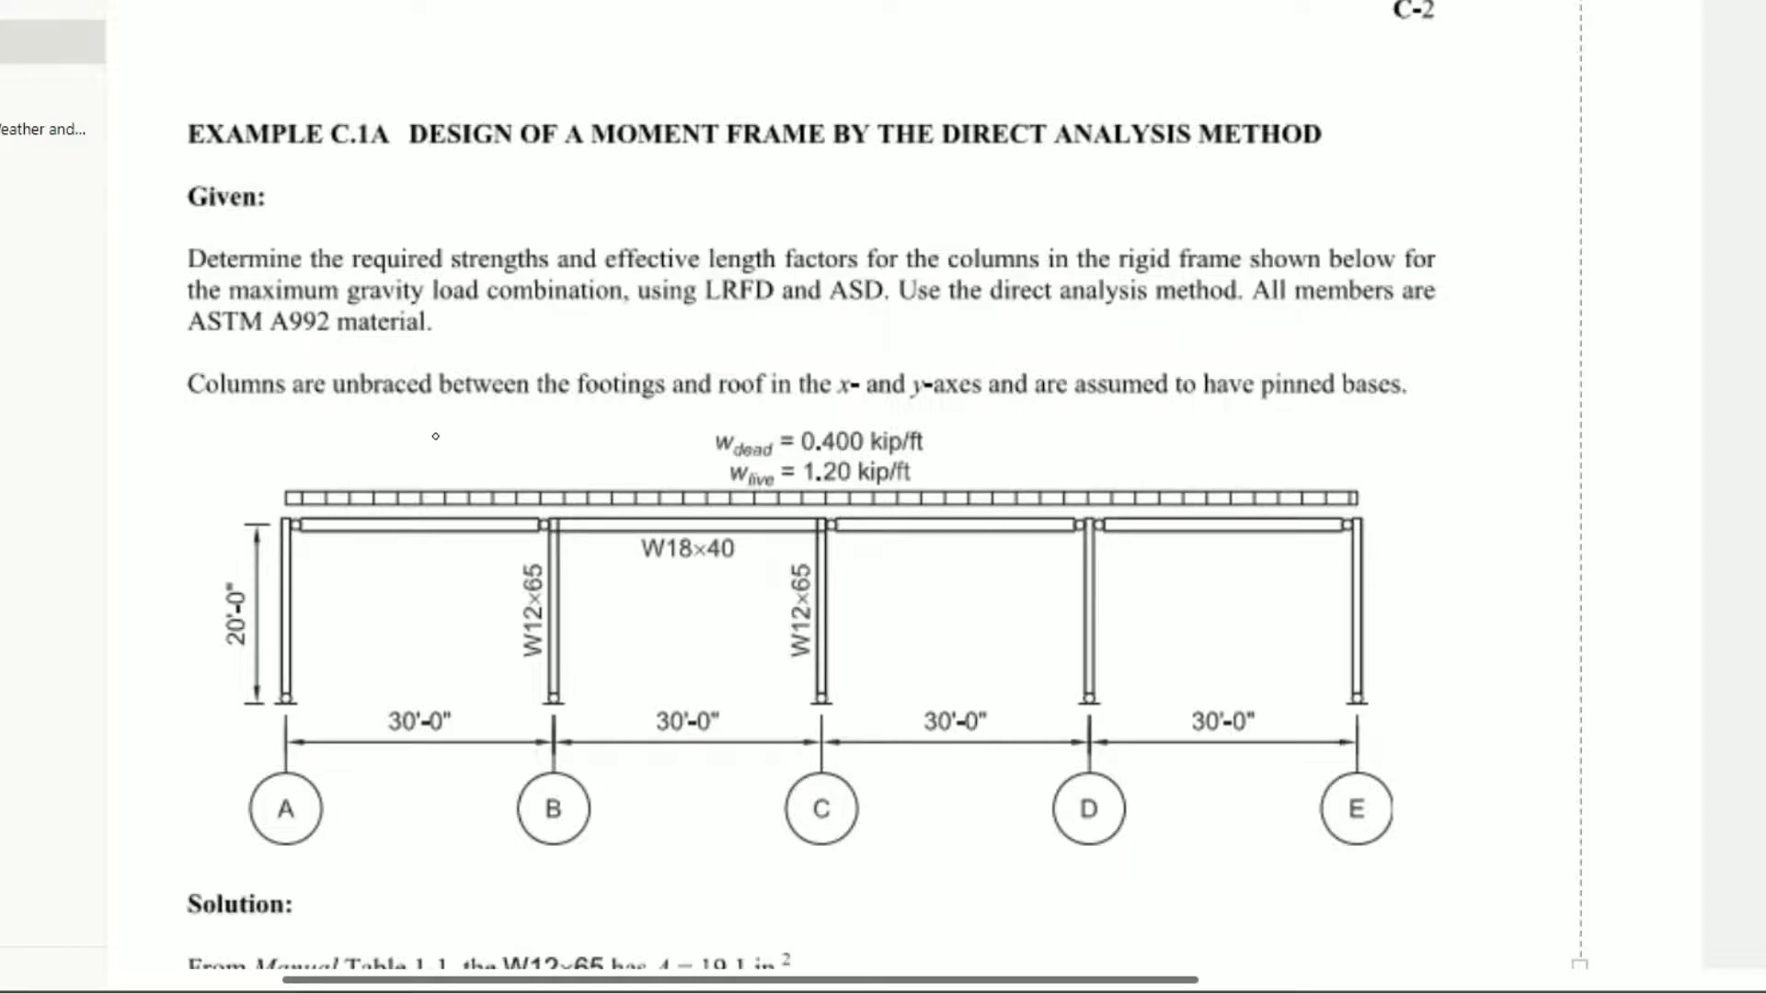
Circle the joints at the top and base of columns A, D and E in the frame figure.
scroll(499, 542, down, 3)
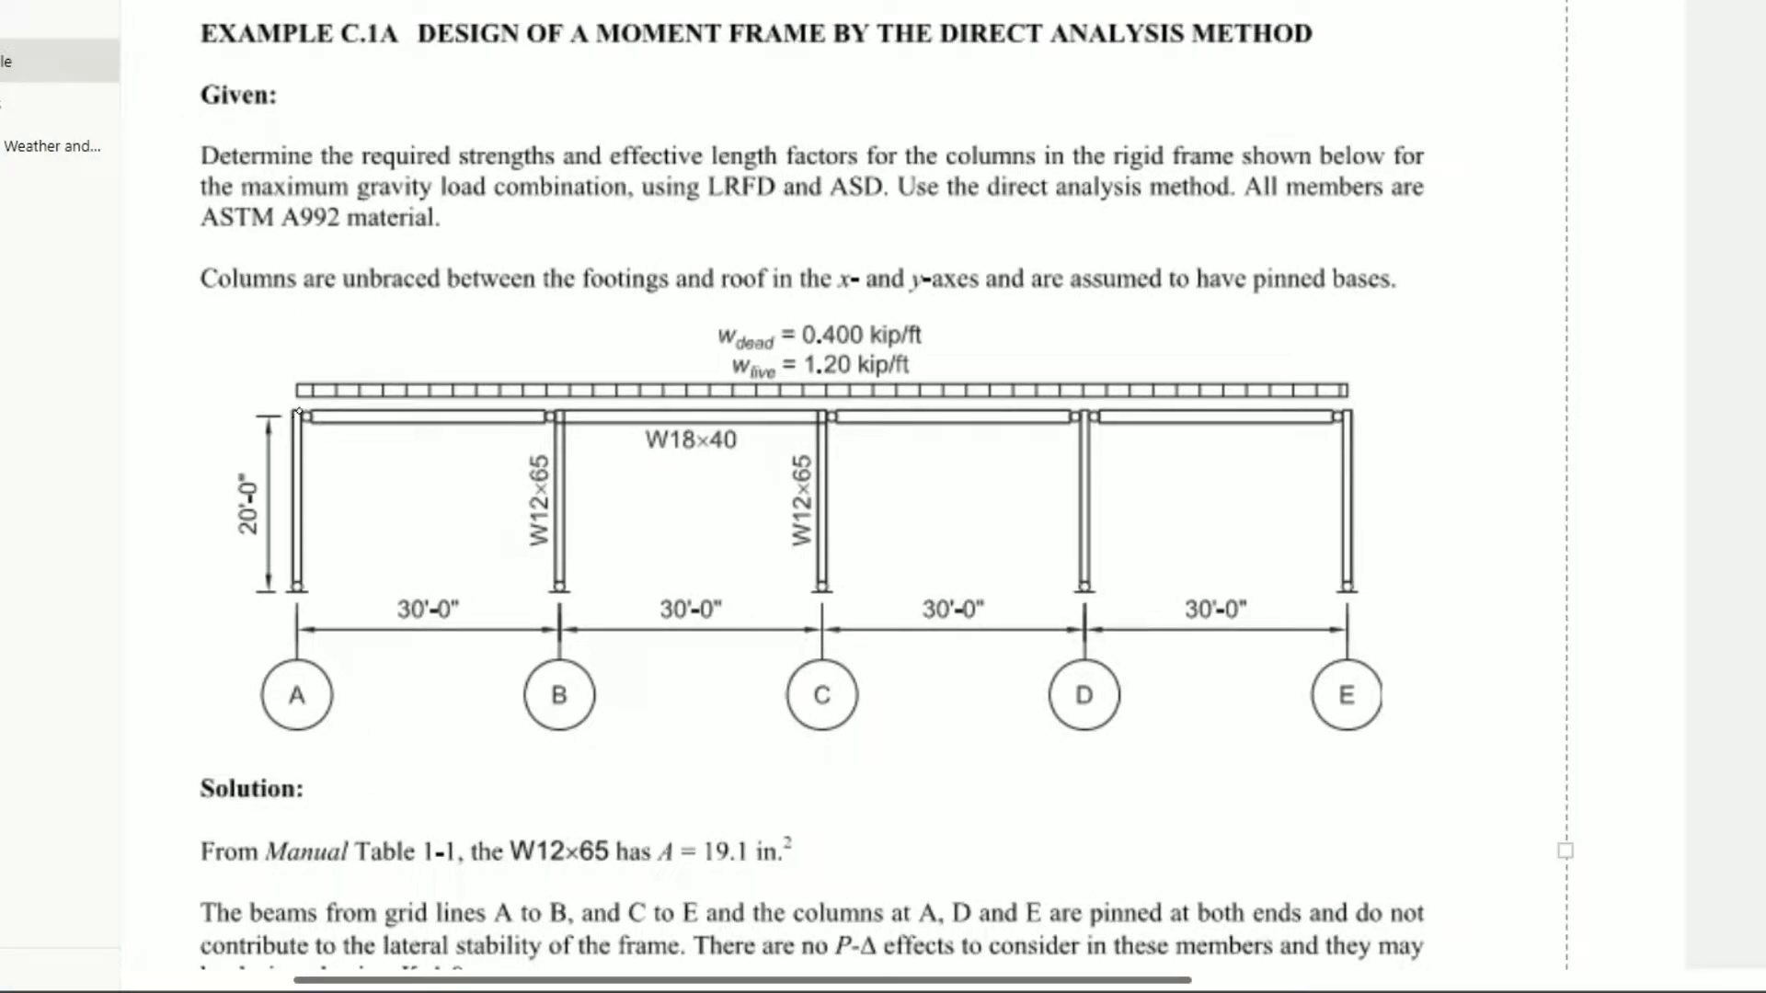
mouse_move(303, 403)
mouse_down()
mouse_move(281, 406)
mouse_move(298, 444)
mouse_move(323, 410)
mouse_move(301, 404)
mouse_up()
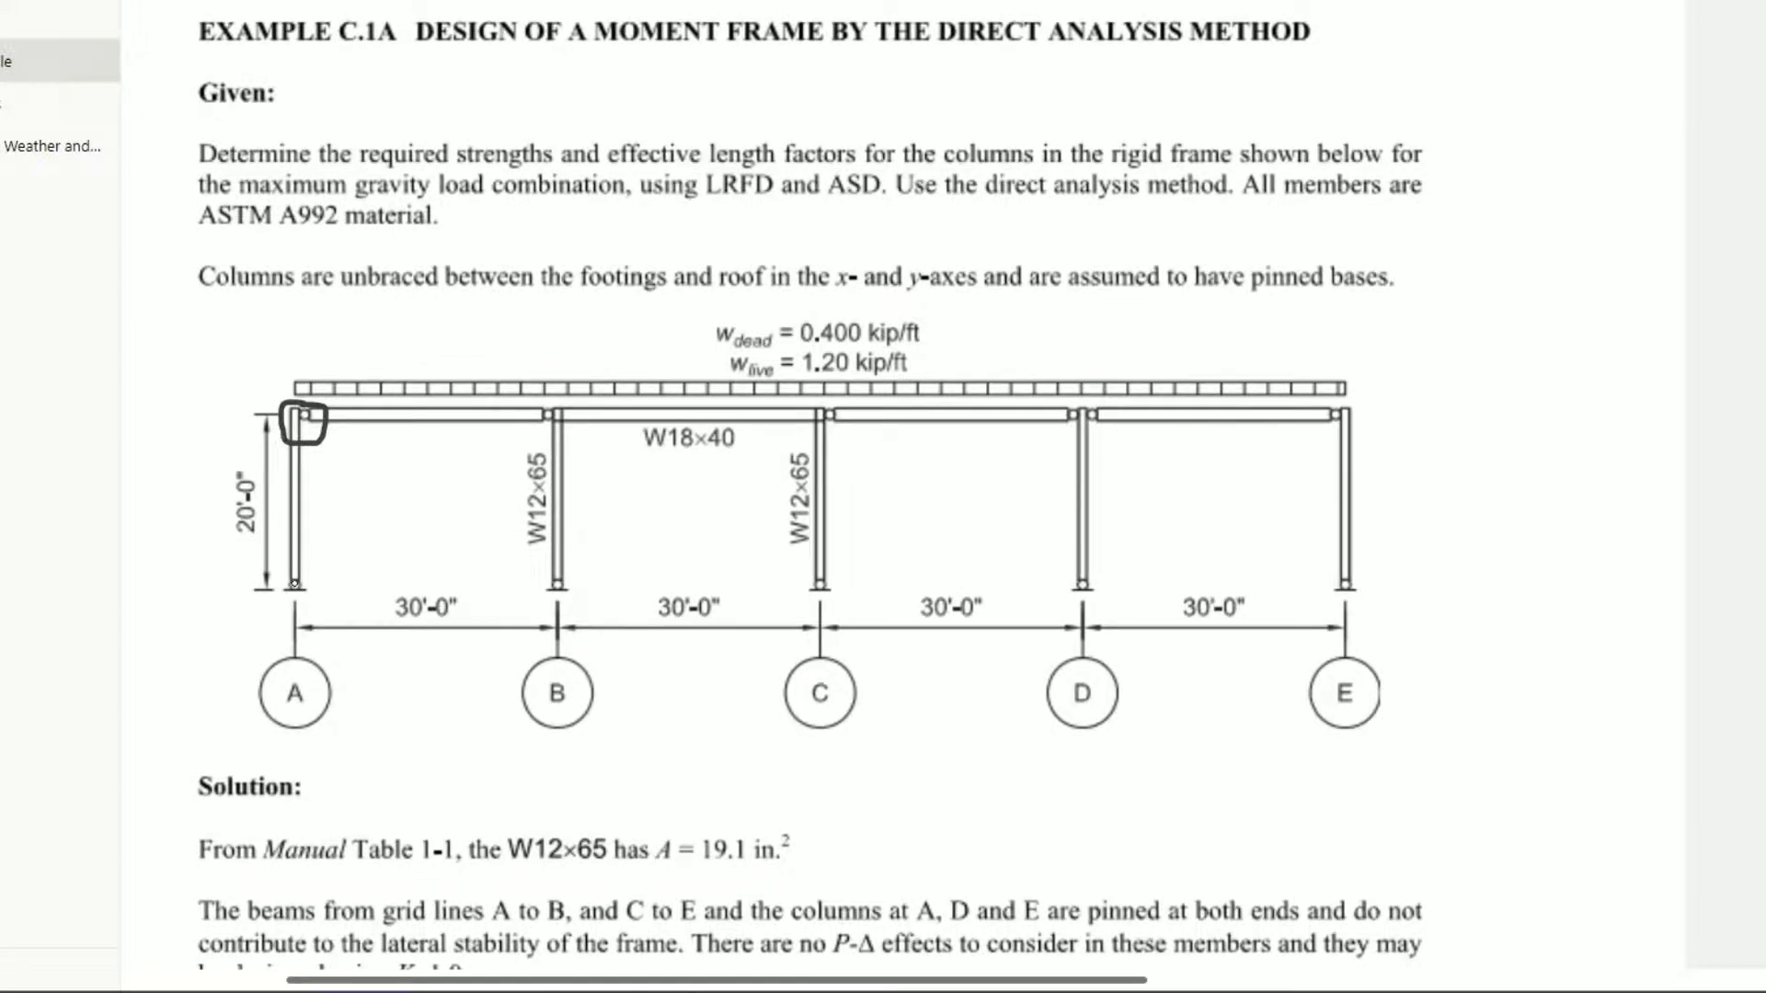
mouse_move(295, 581)
mouse_down()
mouse_move(289, 563)
mouse_move(274, 603)
mouse_move(329, 599)
mouse_move(304, 562)
mouse_up()
mouse_move(1084, 394)
mouse_down()
mouse_move(1058, 429)
mouse_move(1099, 394)
mouse_move(1074, 384)
mouse_up()
mouse_move(1076, 571)
mouse_down()
mouse_move(1085, 607)
mouse_move(1083, 571)
mouse_up()
mouse_move(1342, 394)
mouse_down()
mouse_move(1342, 431)
mouse_move(1325, 387)
mouse_up()
mouse_move(1353, 557)
mouse_down()
mouse_move(1329, 595)
mouse_move(1370, 596)
mouse_move(1344, 556)
mouse_up()
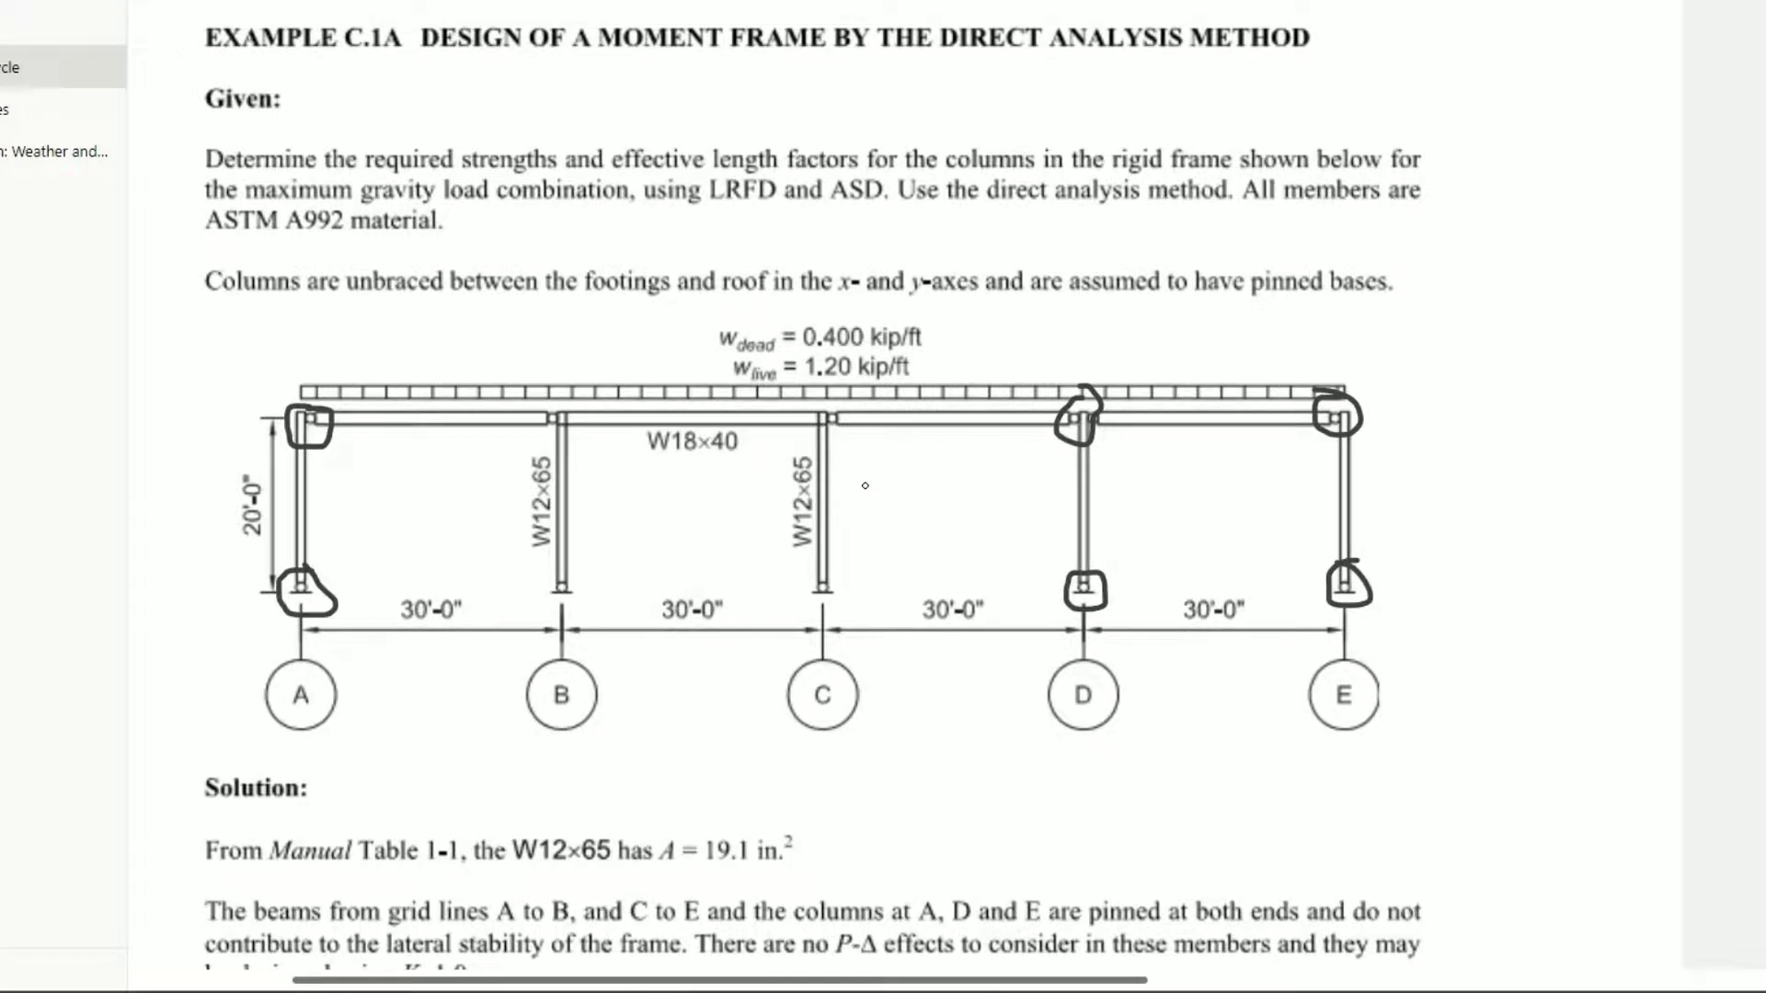
Circle the joints at the top and base of columns B and C in the frame figure.
mouse_move(560, 381)
mouse_down()
mouse_move(532, 388)
mouse_move(565, 438)
mouse_move(549, 402)
mouse_up()
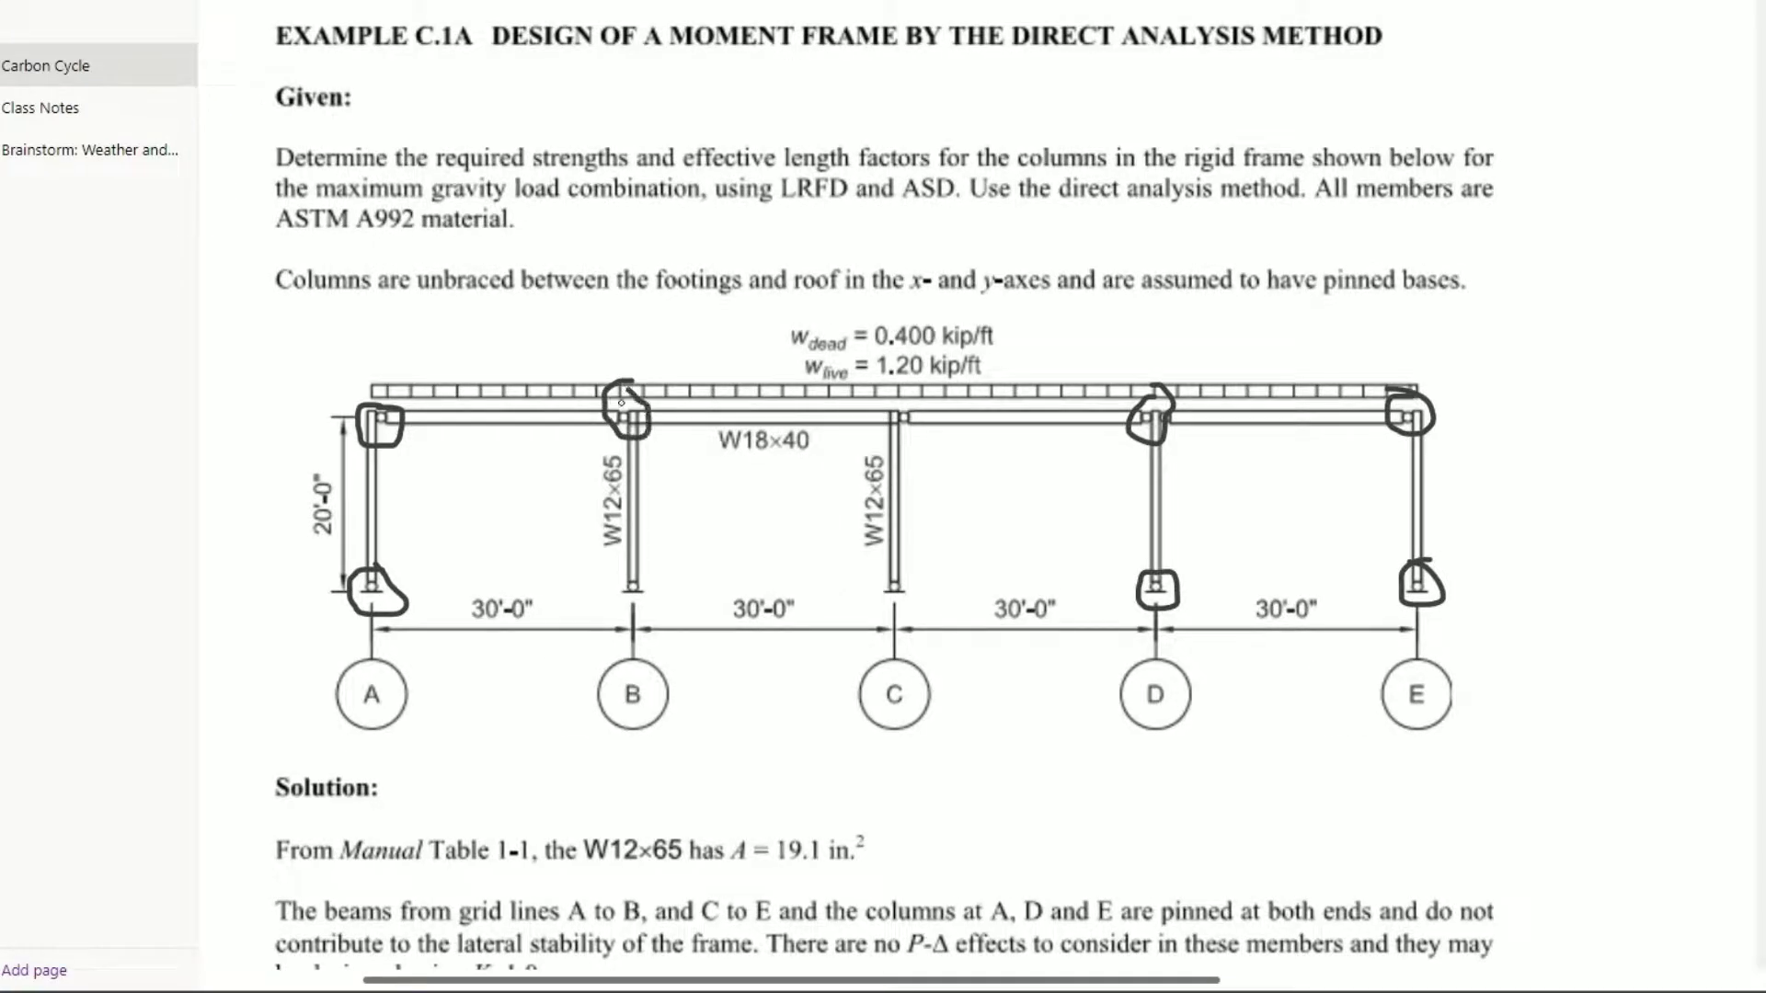
mouse_move(644, 565)
mouse_down()
mouse_move(616, 593)
mouse_move(650, 593)
mouse_move(641, 563)
mouse_up()
mouse_move(915, 414)
mouse_down()
mouse_move(862, 397)
mouse_move(896, 439)
mouse_move(918, 405)
mouse_up()
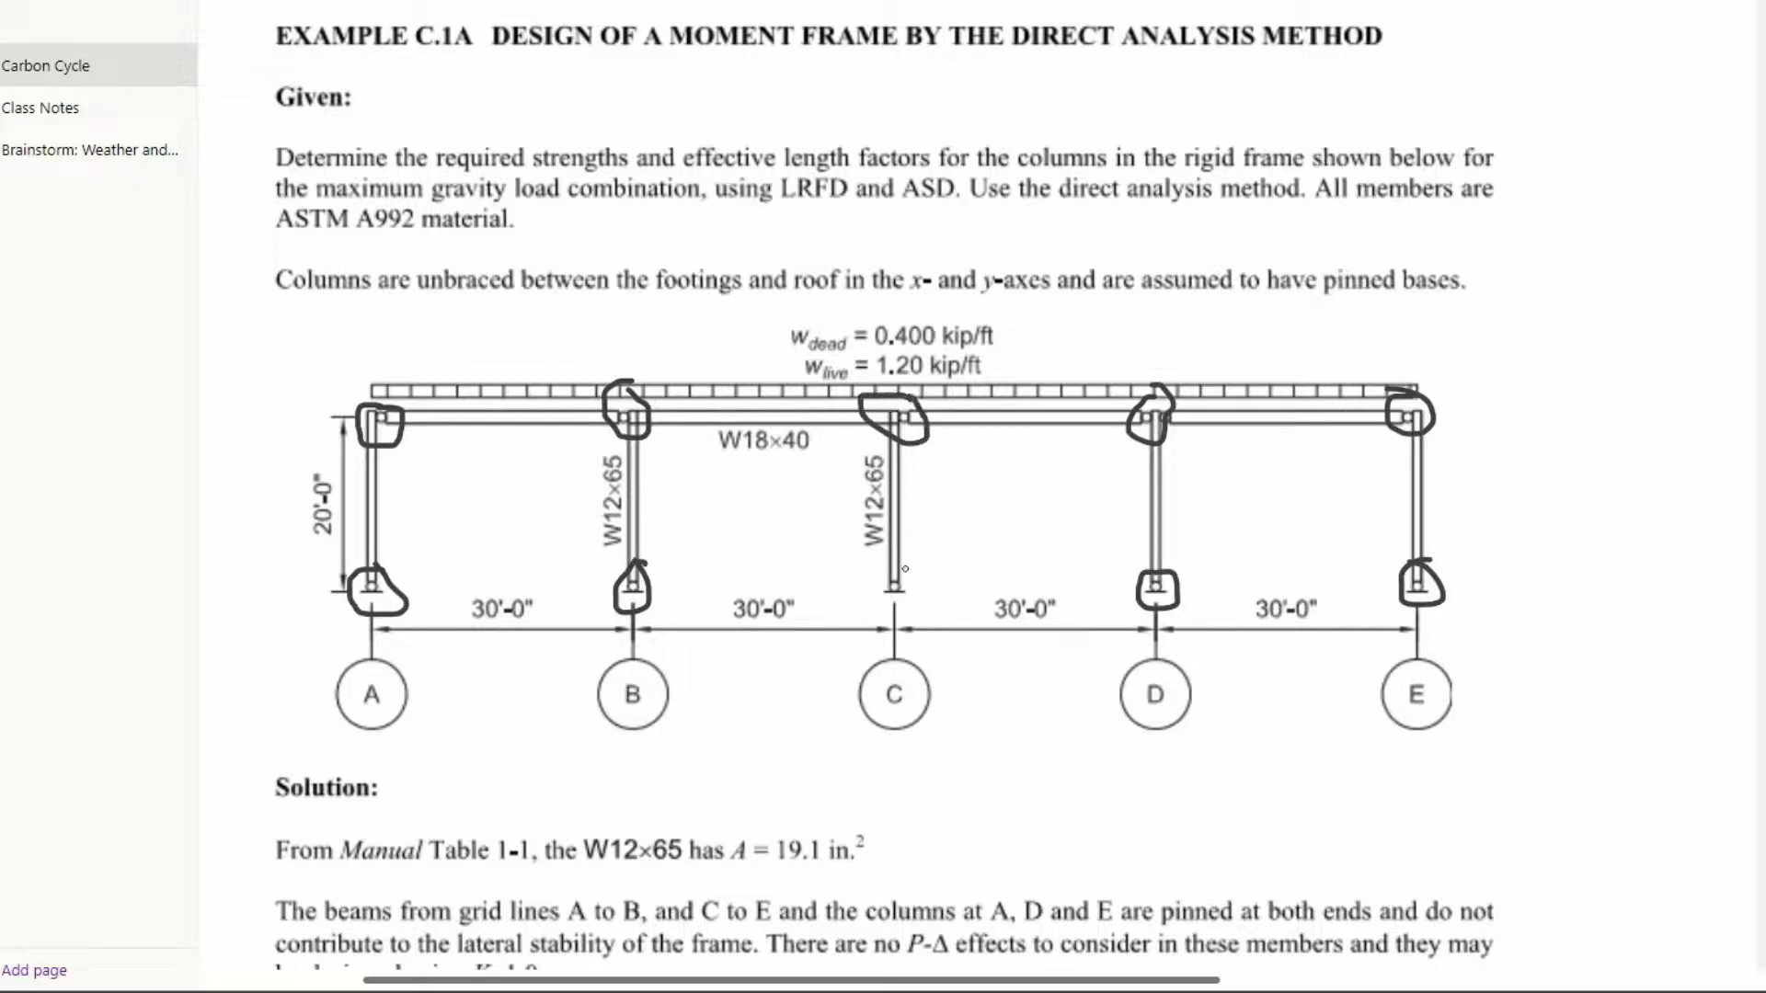
drag(905, 555, 877, 558)
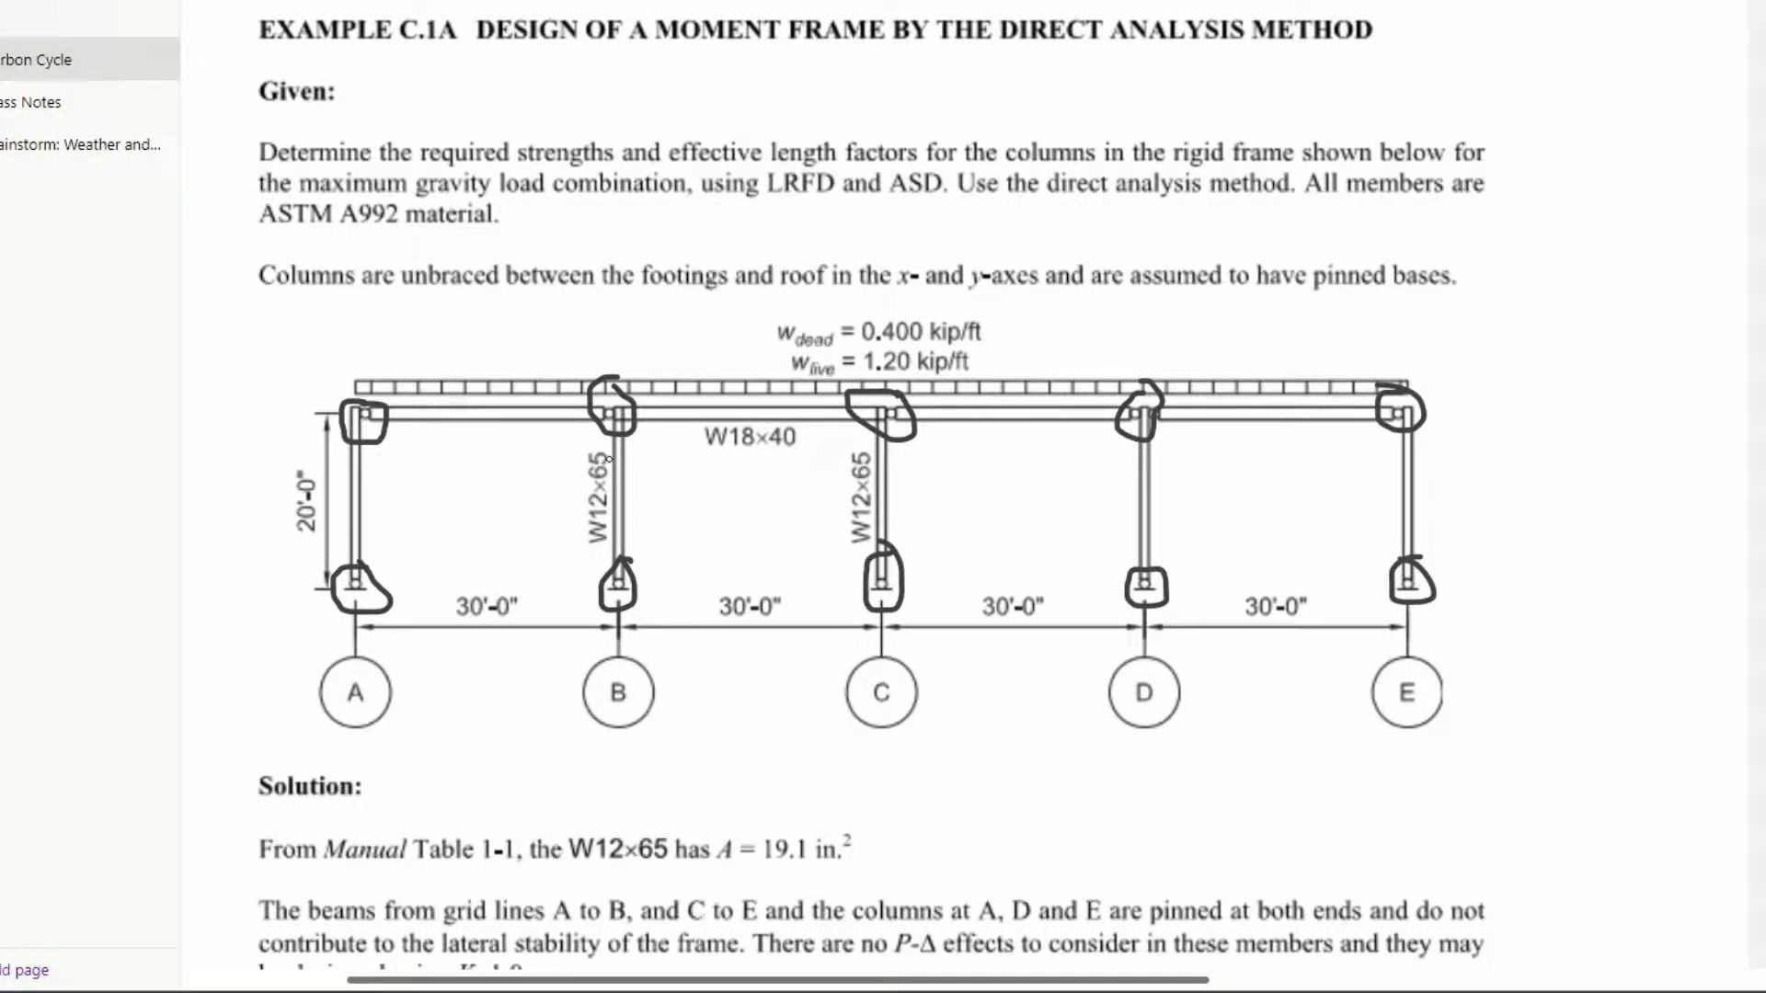
Underline the W12×65 column labels and the W18×40 beam label in the moment frame figure.
drag(609, 457, 610, 542)
mouse_move(707, 458)
mouse_down()
mouse_move(808, 455)
mouse_move(837, 474)
mouse_move(837, 548)
mouse_up()
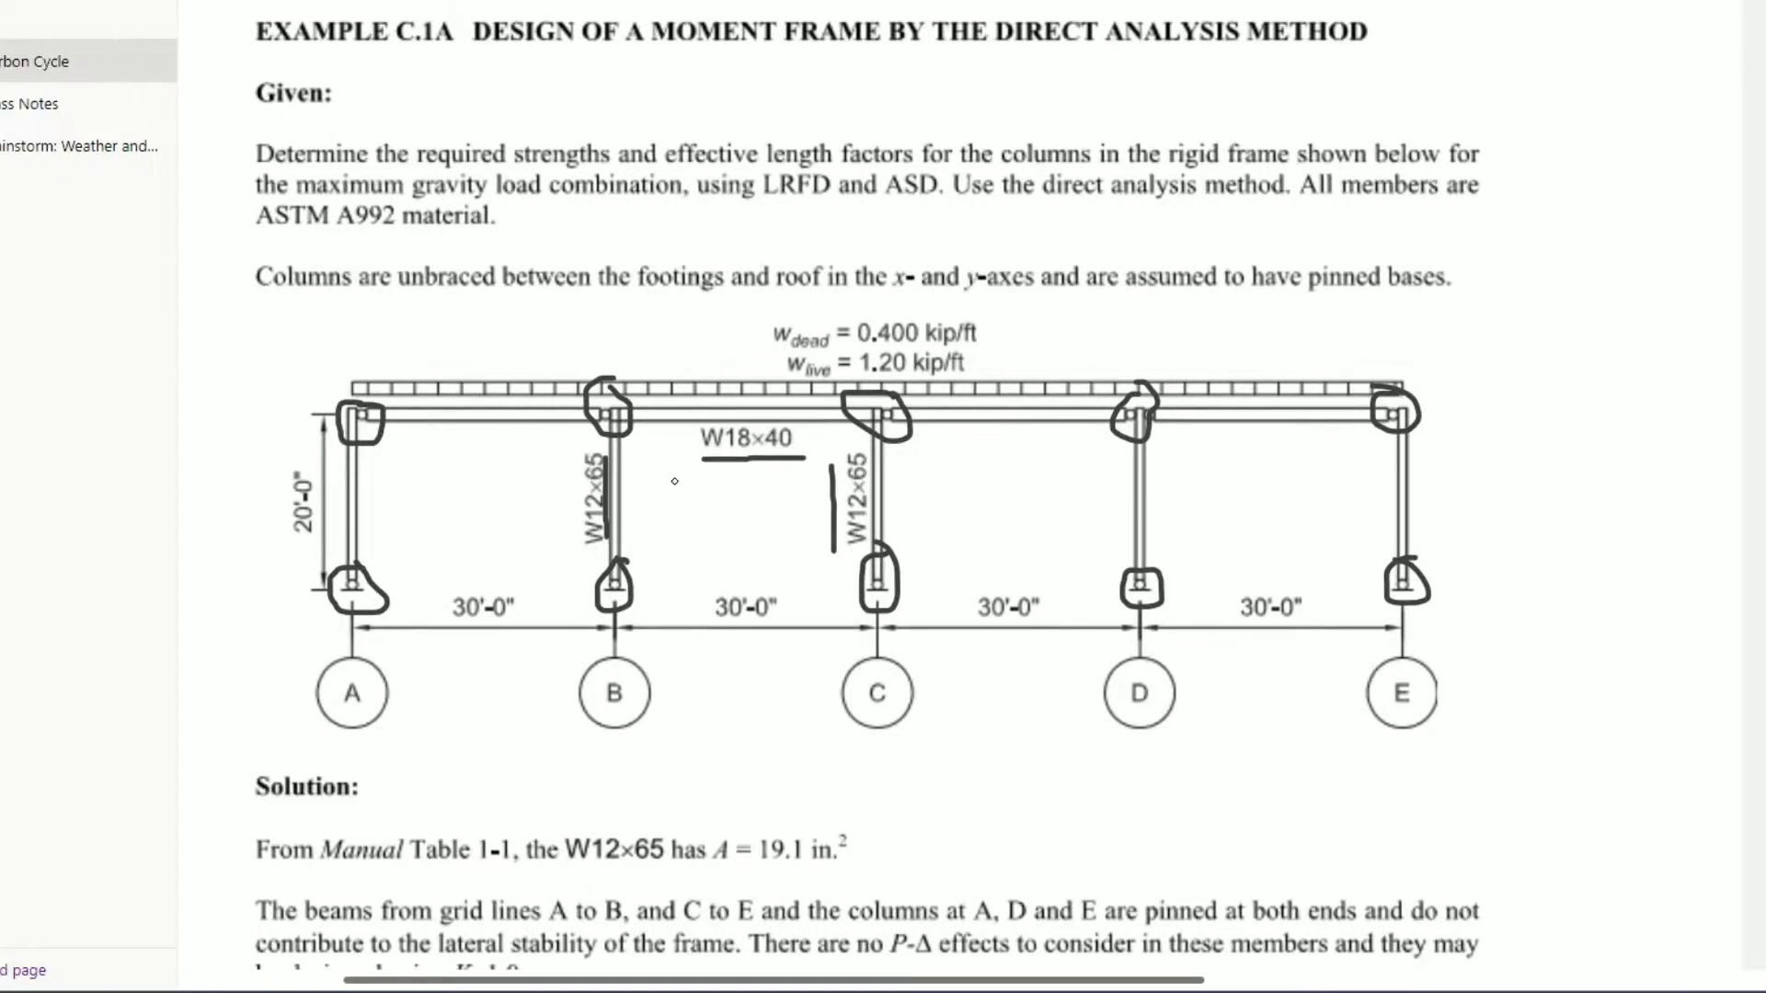
mouse_move(653, 505)
mouse_down()
mouse_move(649, 534)
mouse_move(665, 509)
mouse_up()
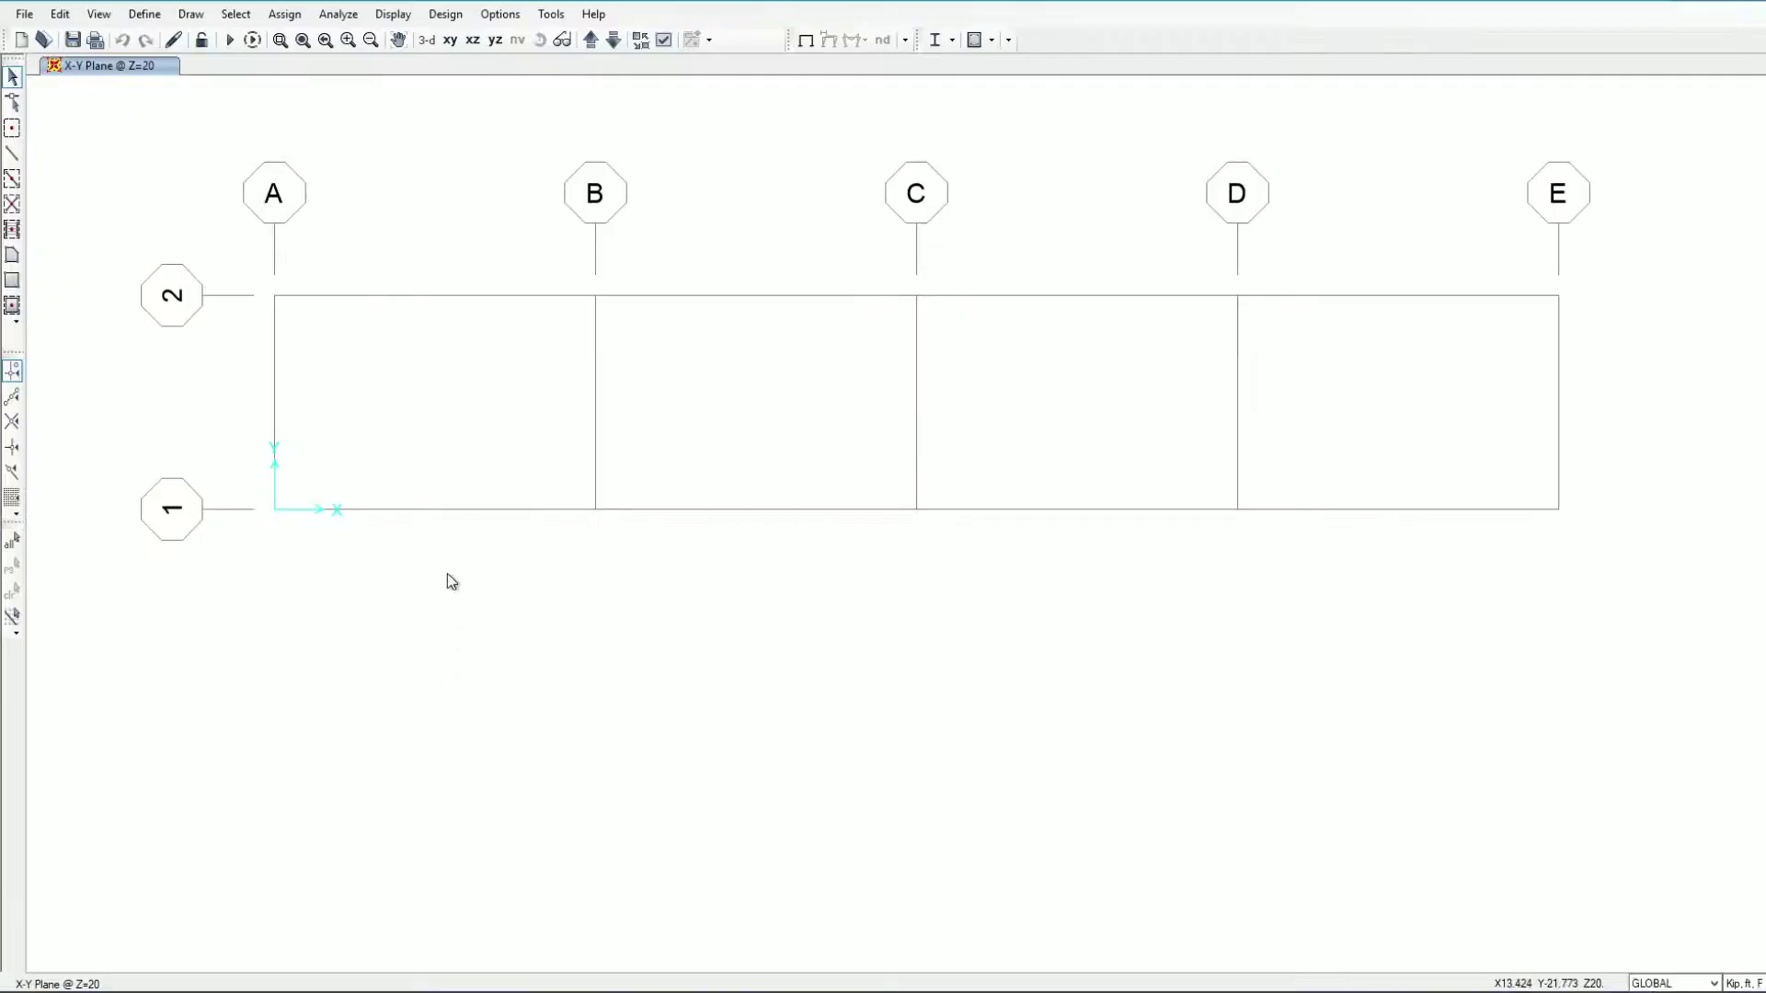
Switch to SAP2000 and load the AISC.PRO property file for importing steel I/Wide Flange frame sections.
click(143, 16)
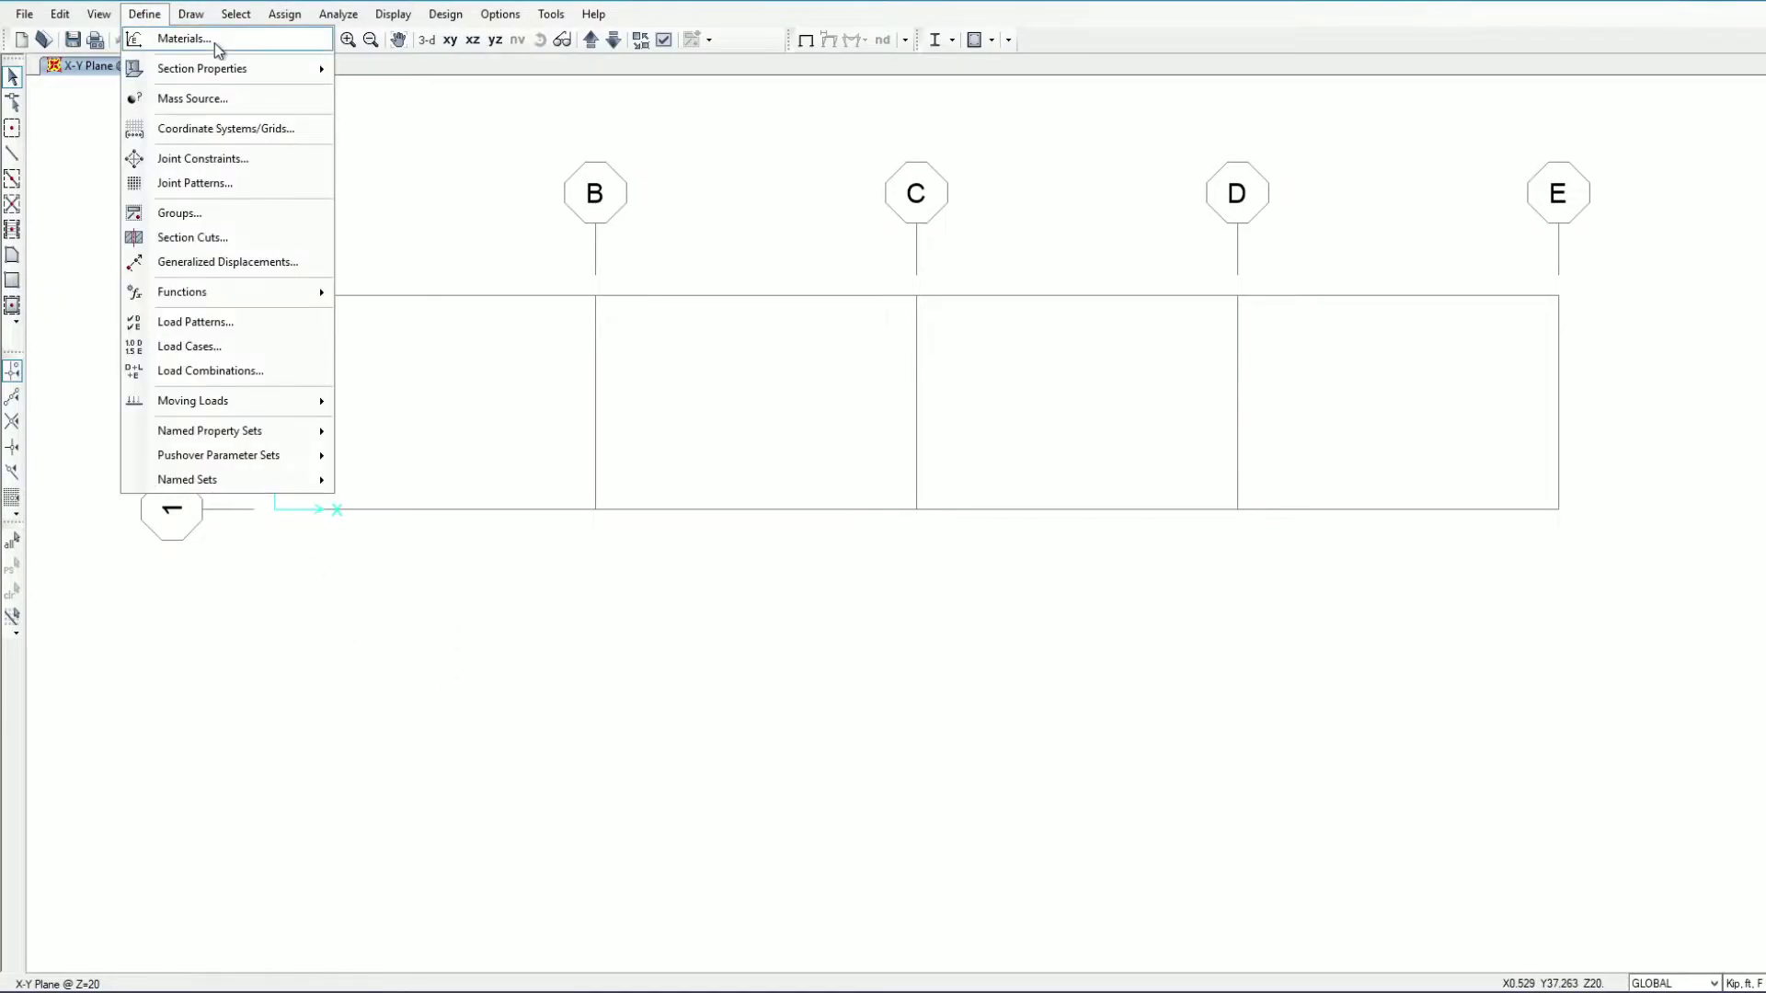
mouse_move(212, 69)
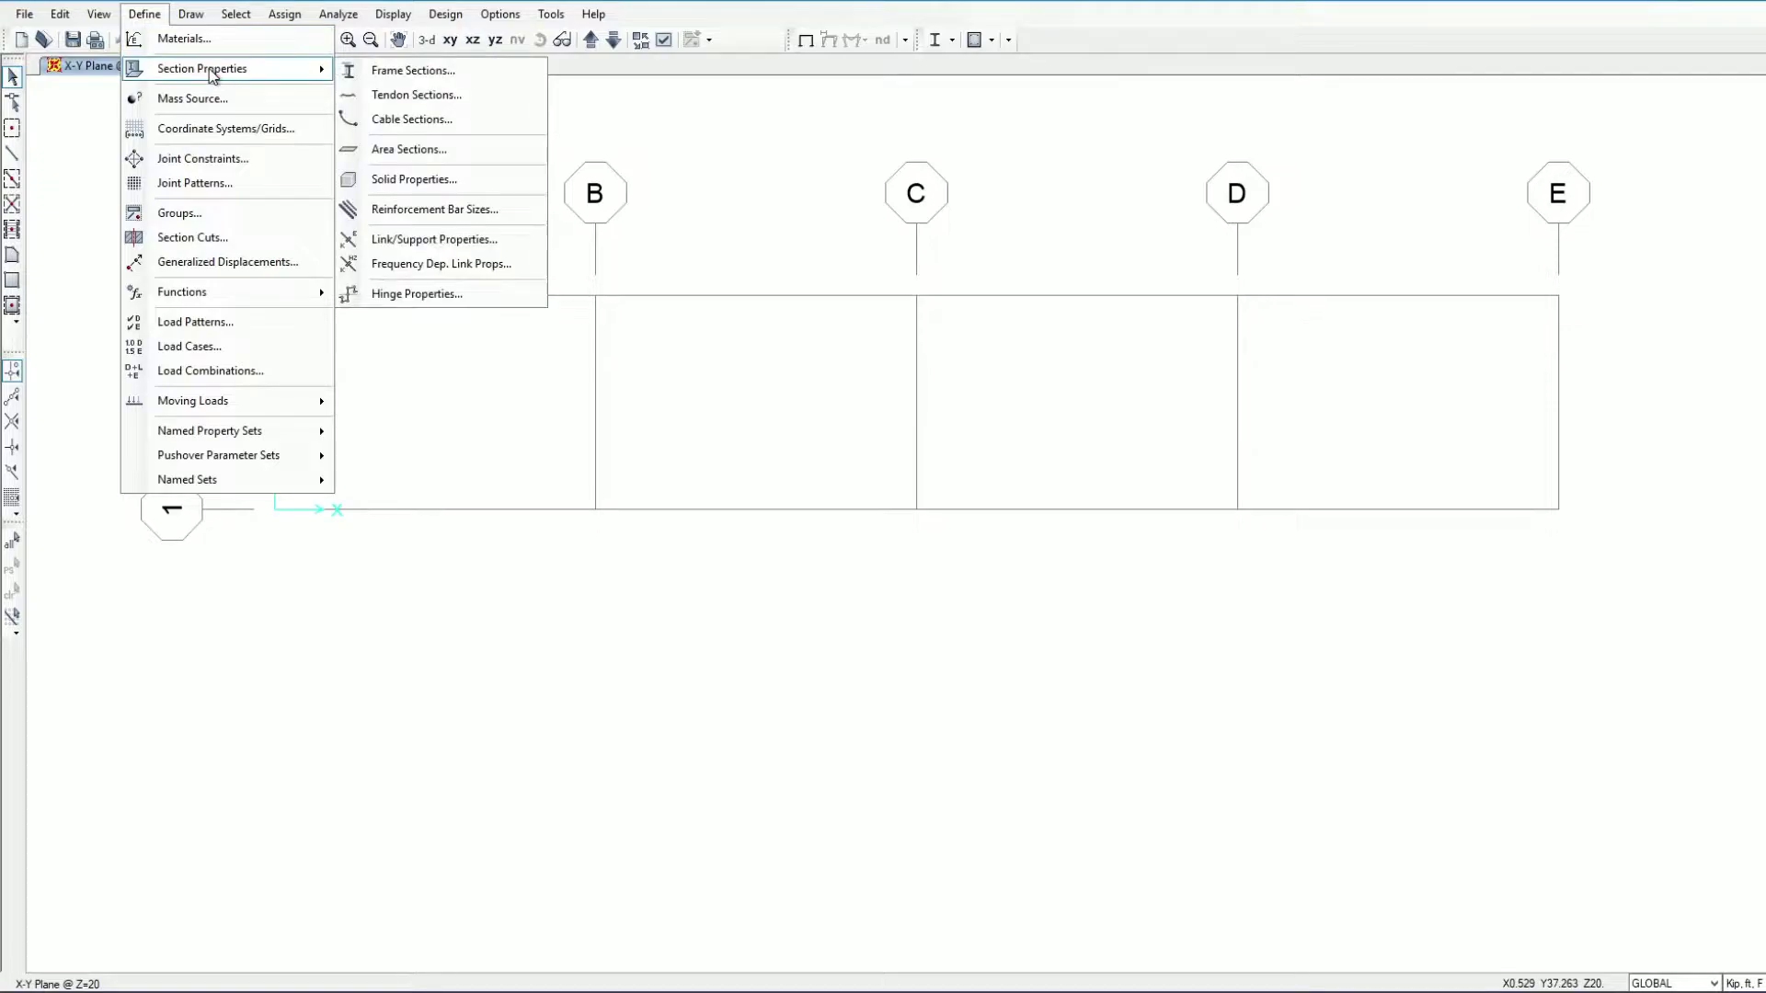
click(398, 76)
click(975, 337)
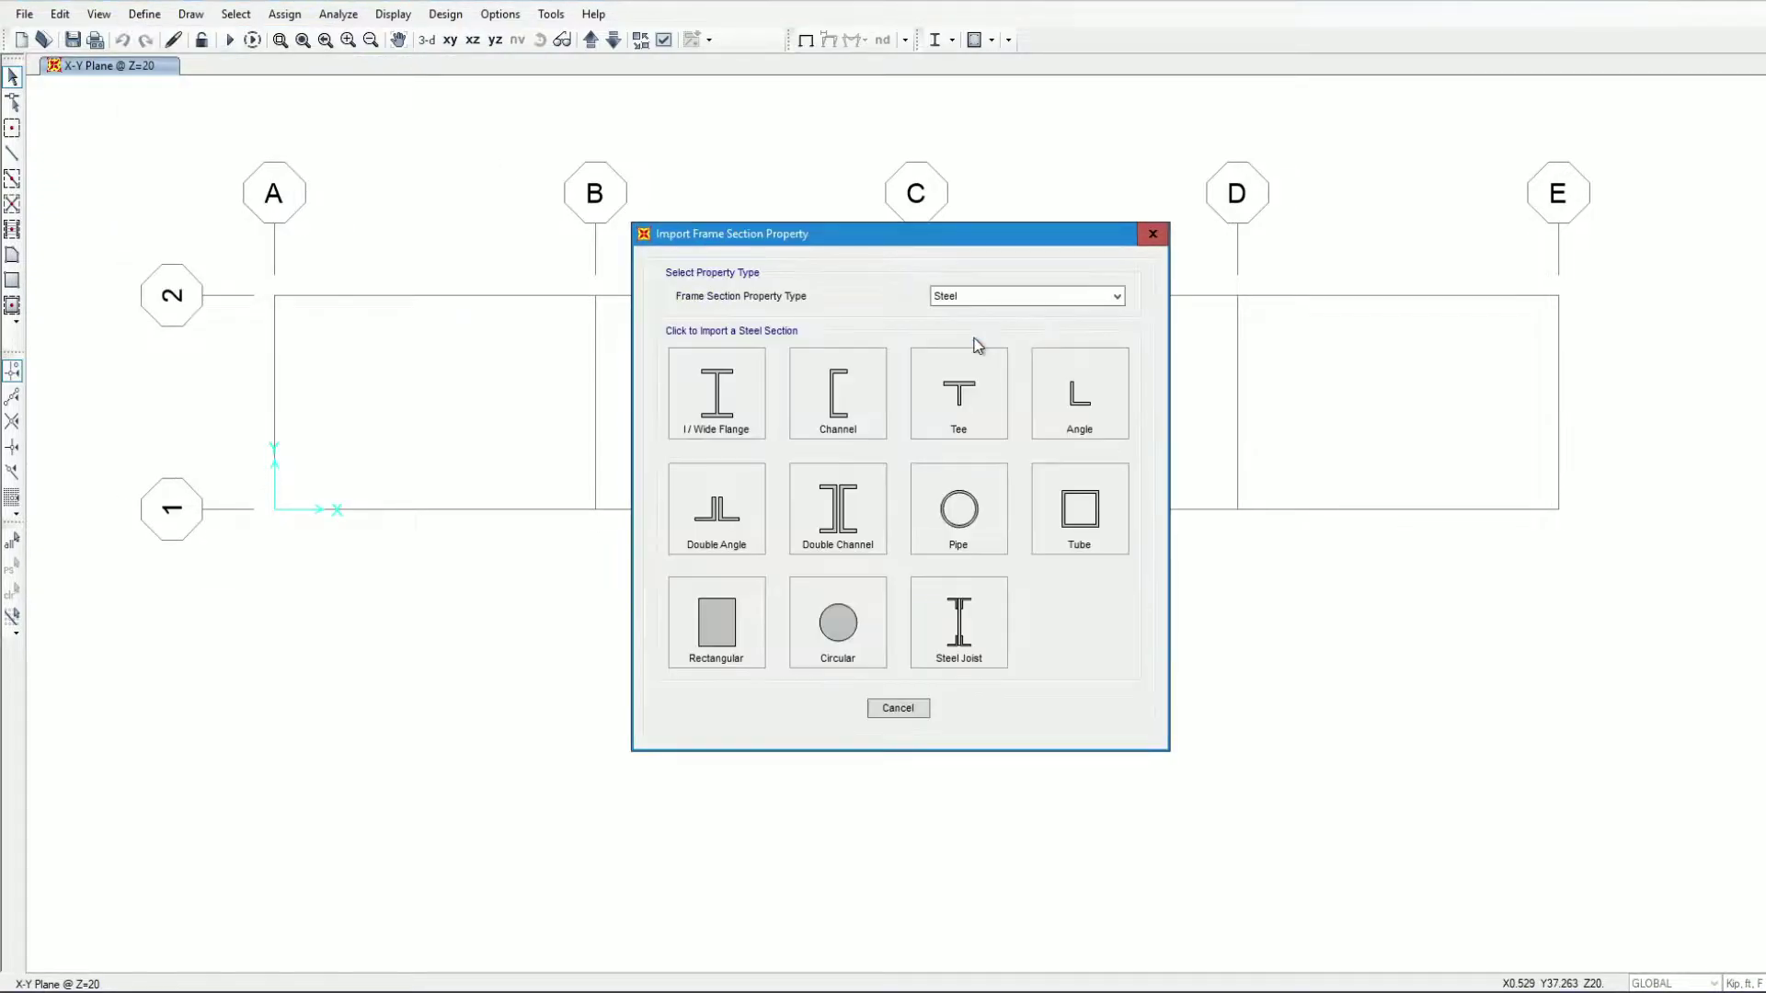
click(690, 406)
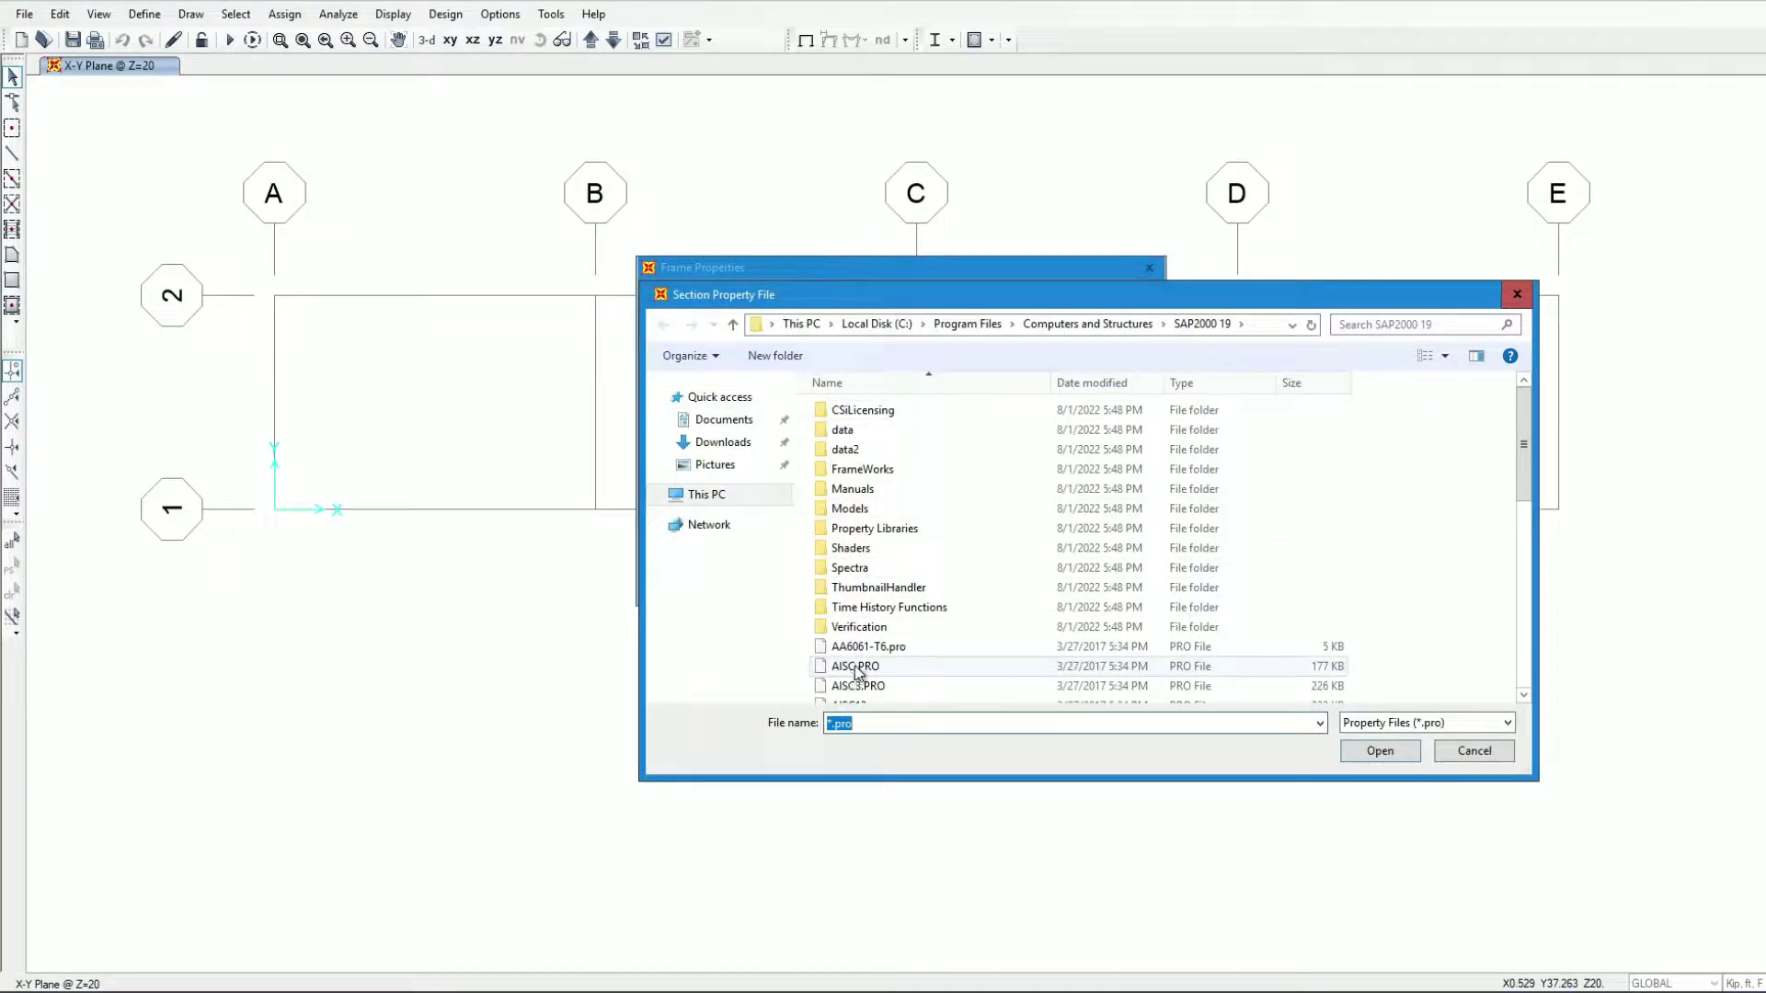
click(855, 669)
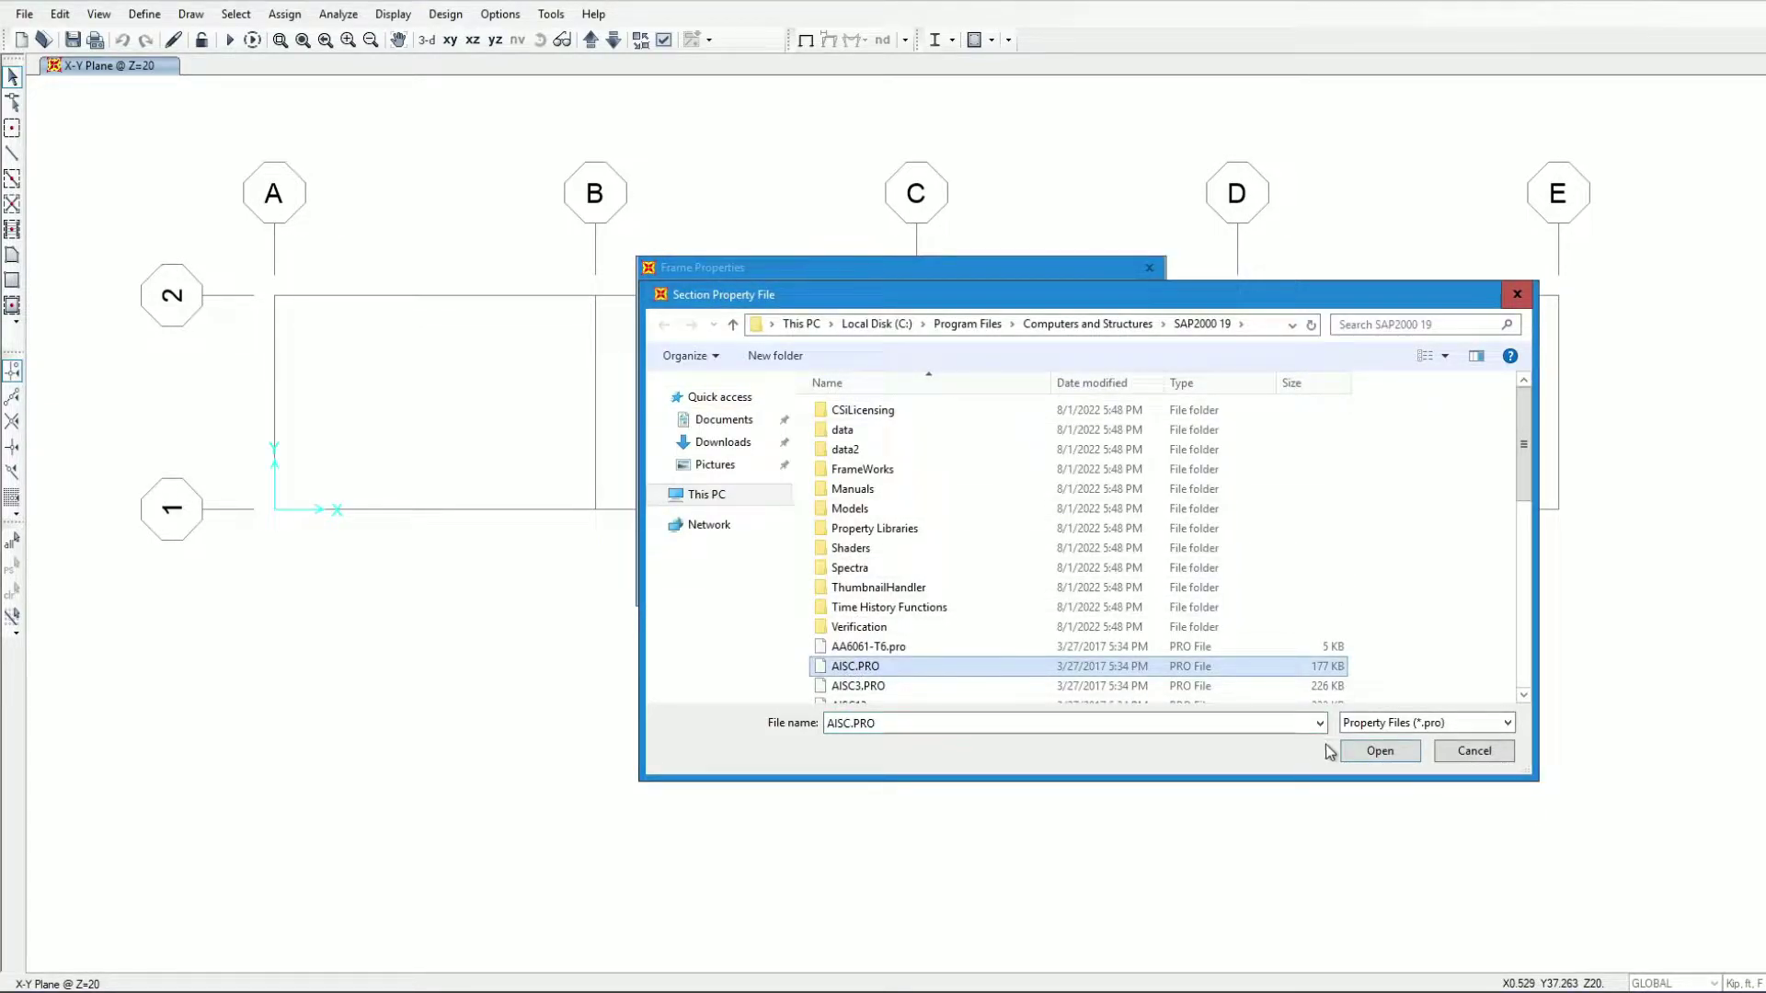
click(1384, 751)
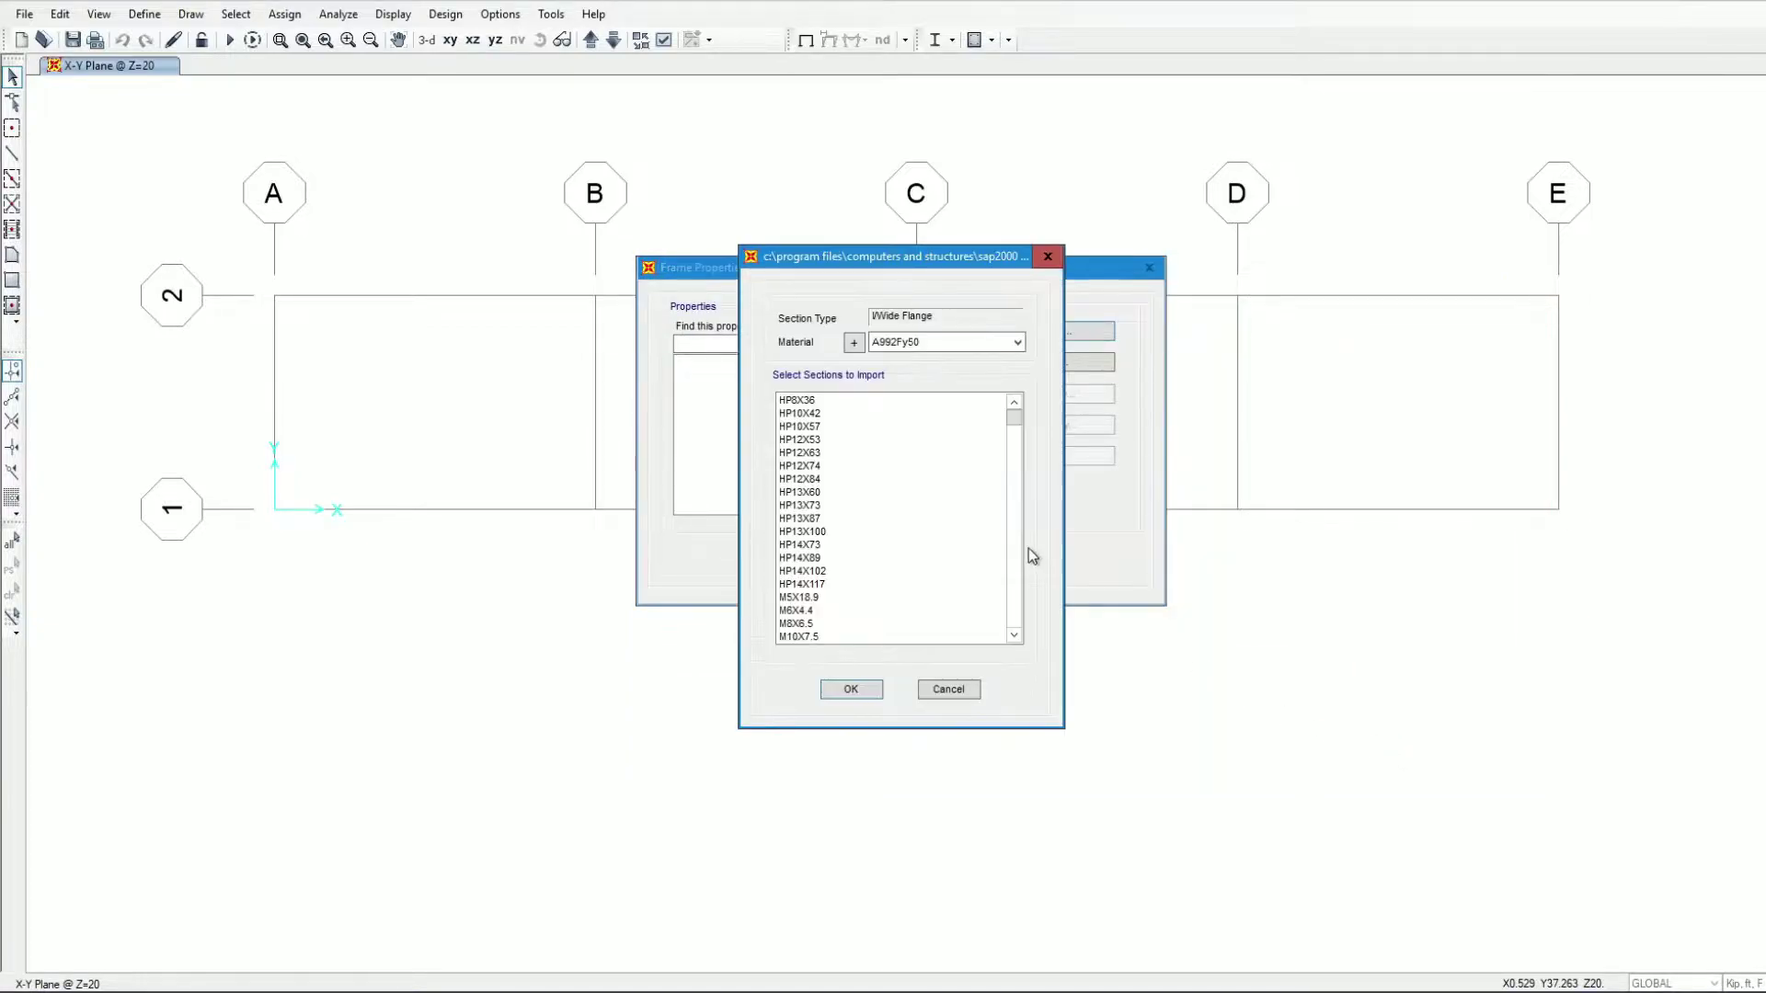
Import the W18X40 section in A992Fy50, marking the column B W12×65 label in the OneNote example along the way.
scroll(818, 492, down, 8)
scroll(814, 508, down, 14)
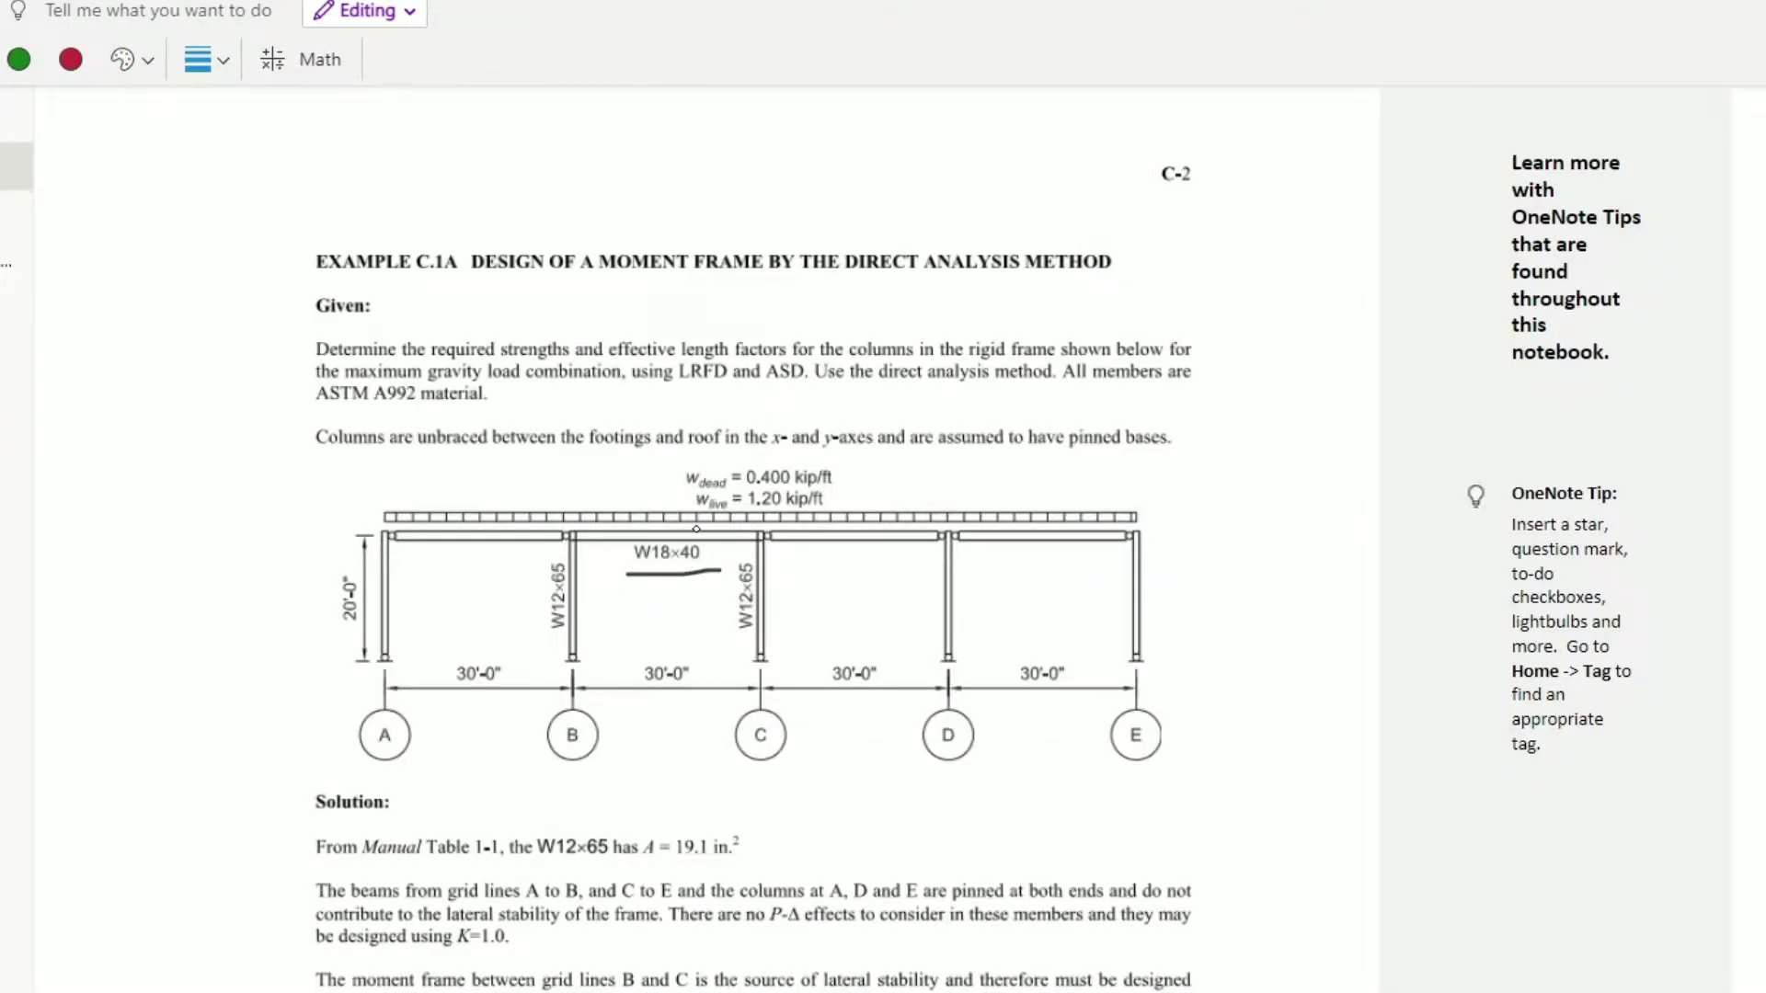
drag(545, 562, 548, 649)
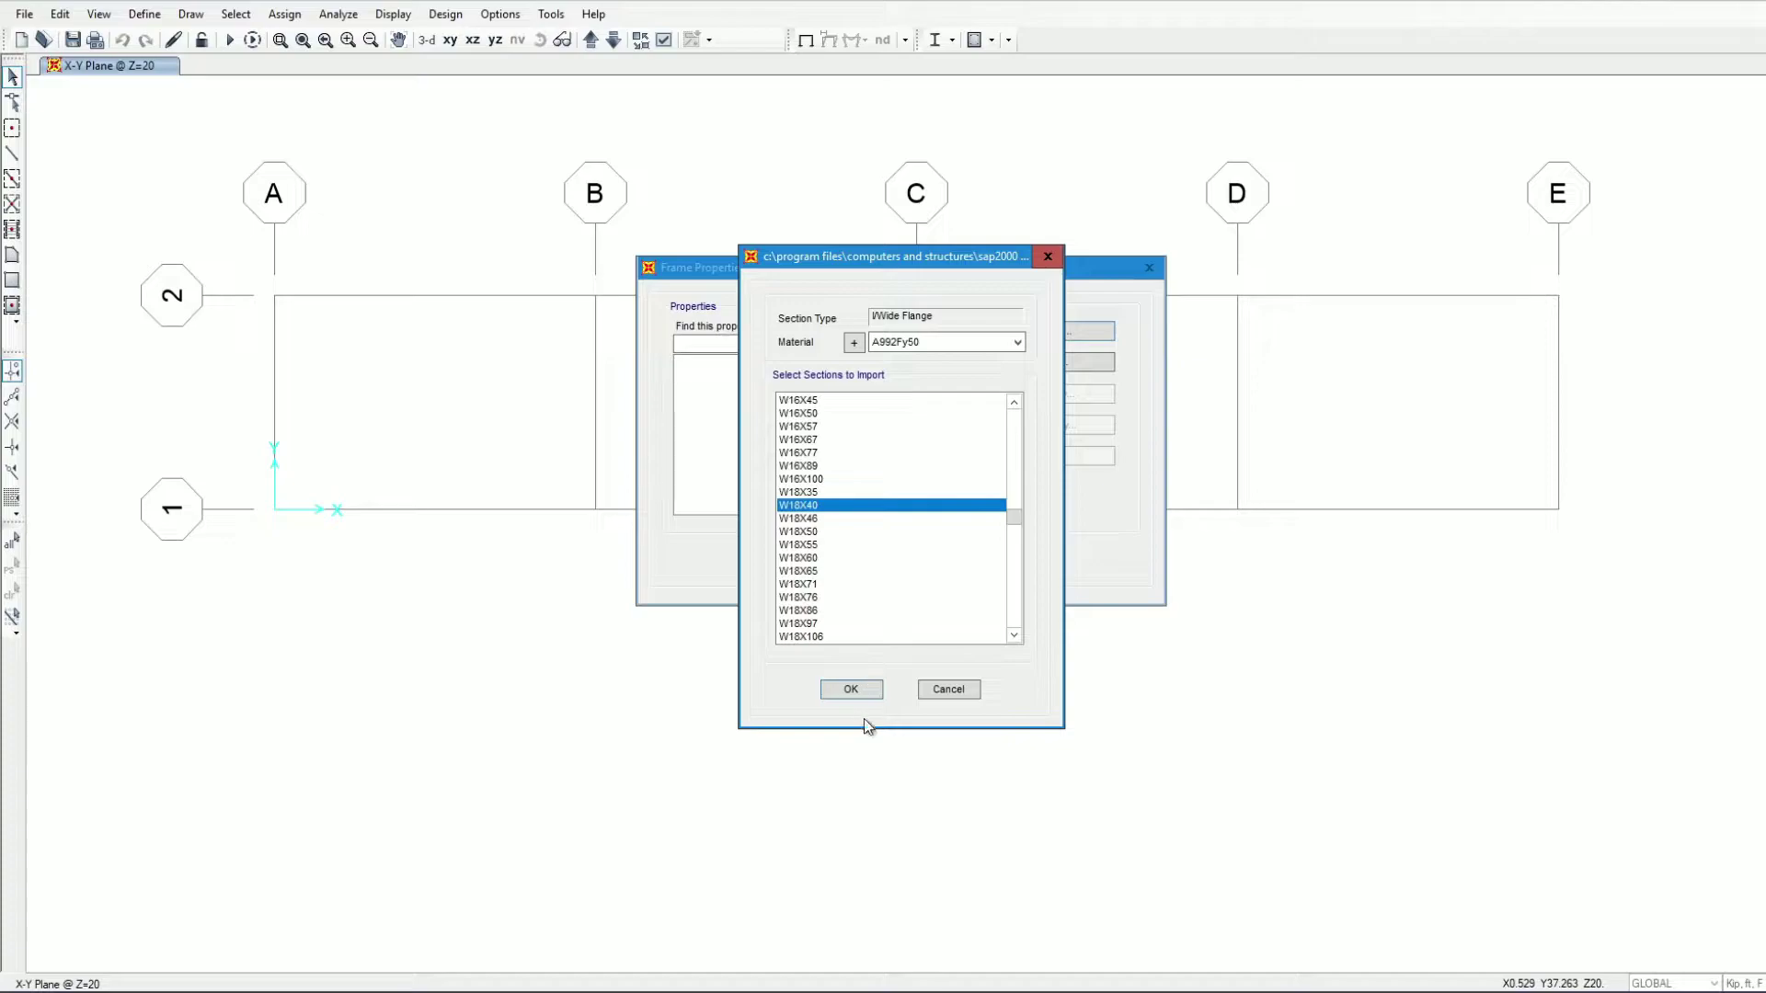
click(855, 690)
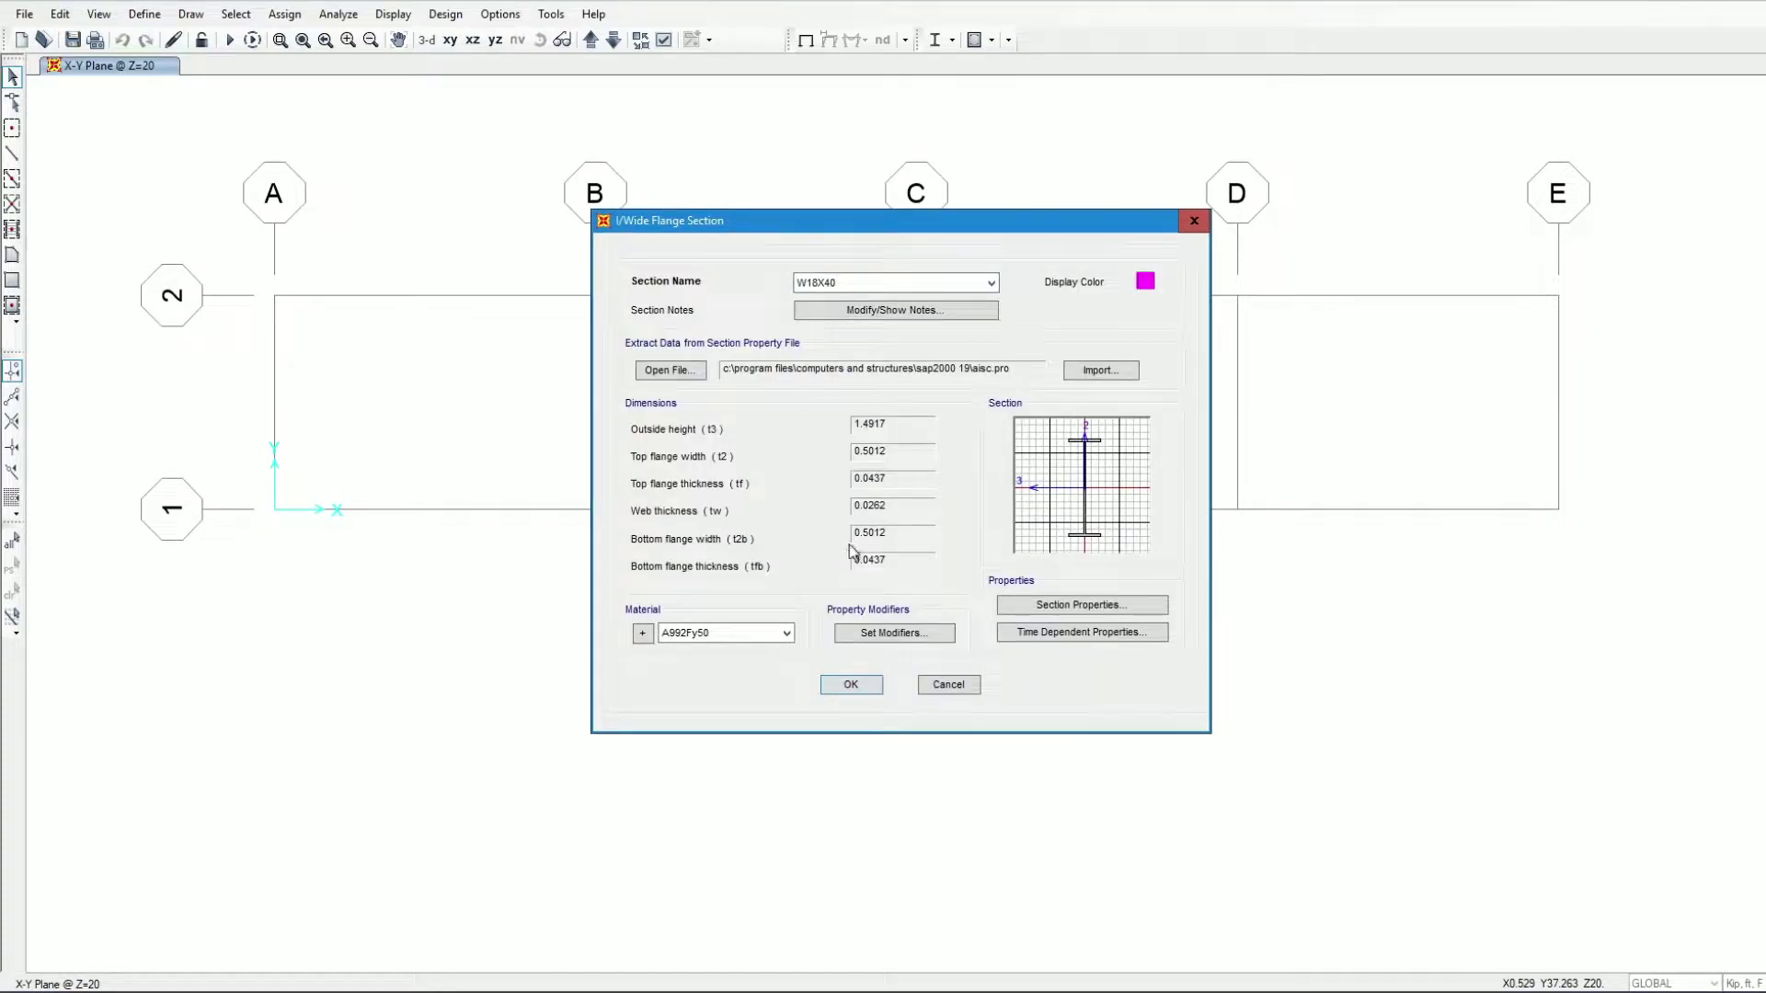
click(848, 685)
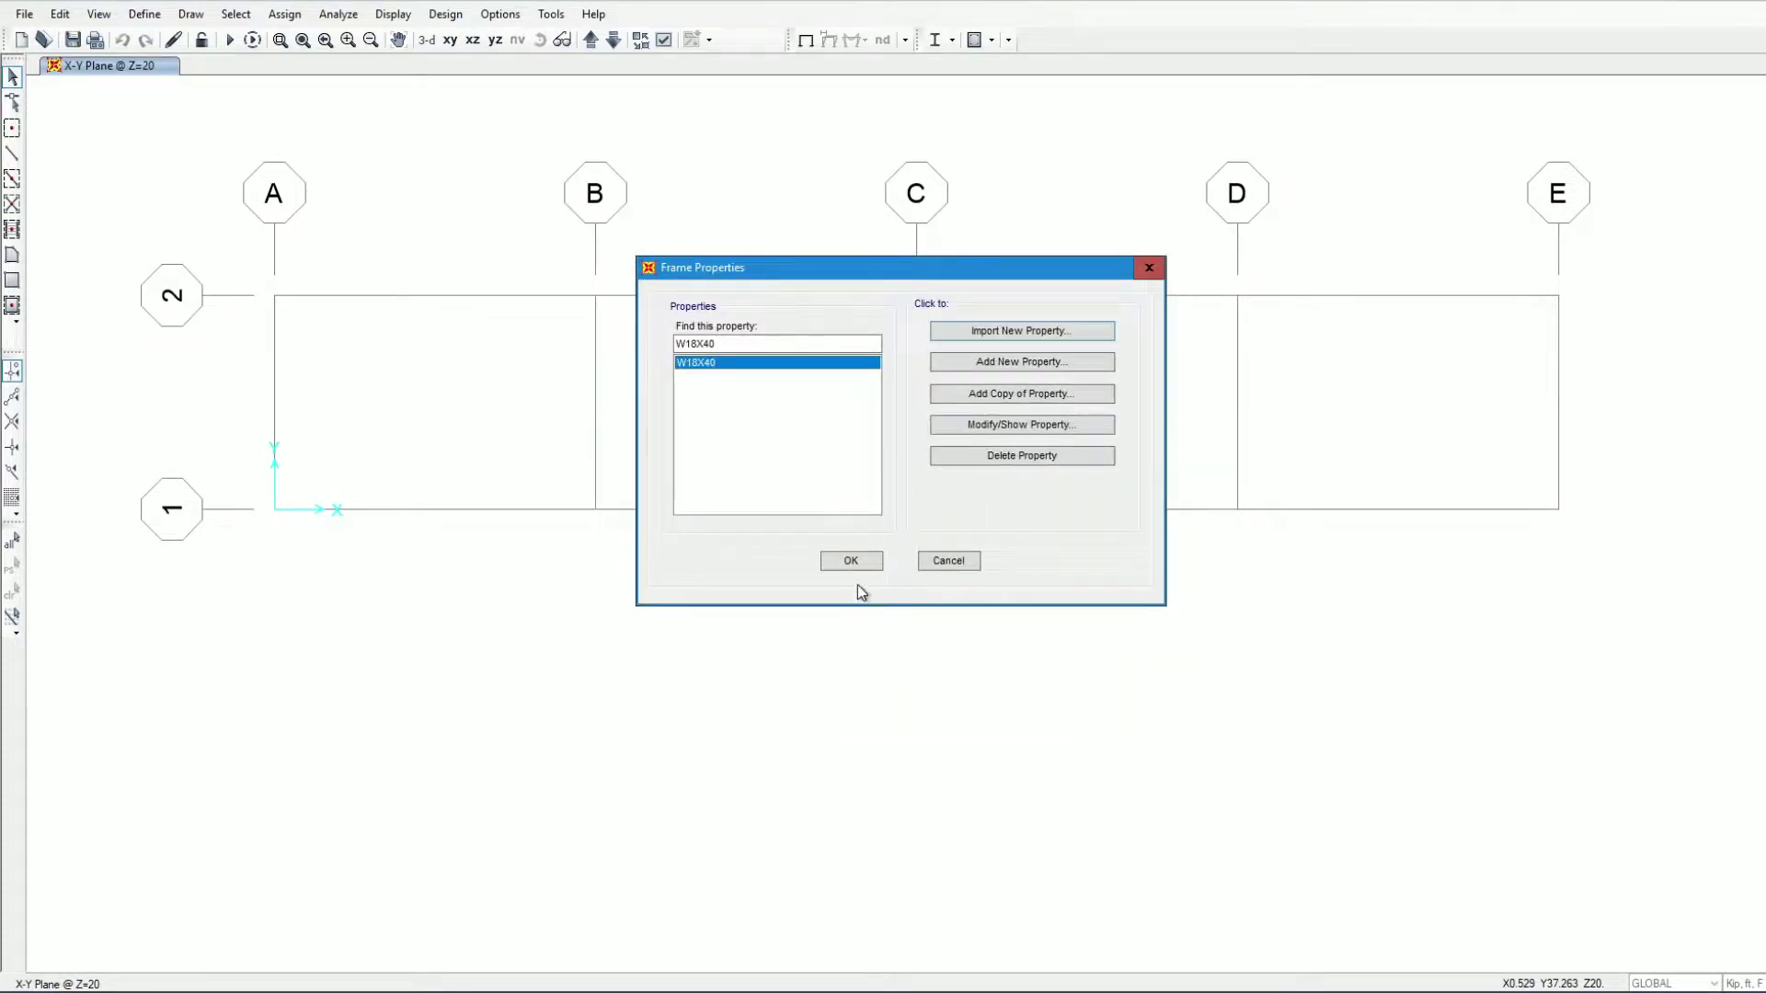
Add a copy of the W18X40 property with modifiers of 0.8 for cross-section area and moments of inertia about axes 2 and 3.
click(976, 396)
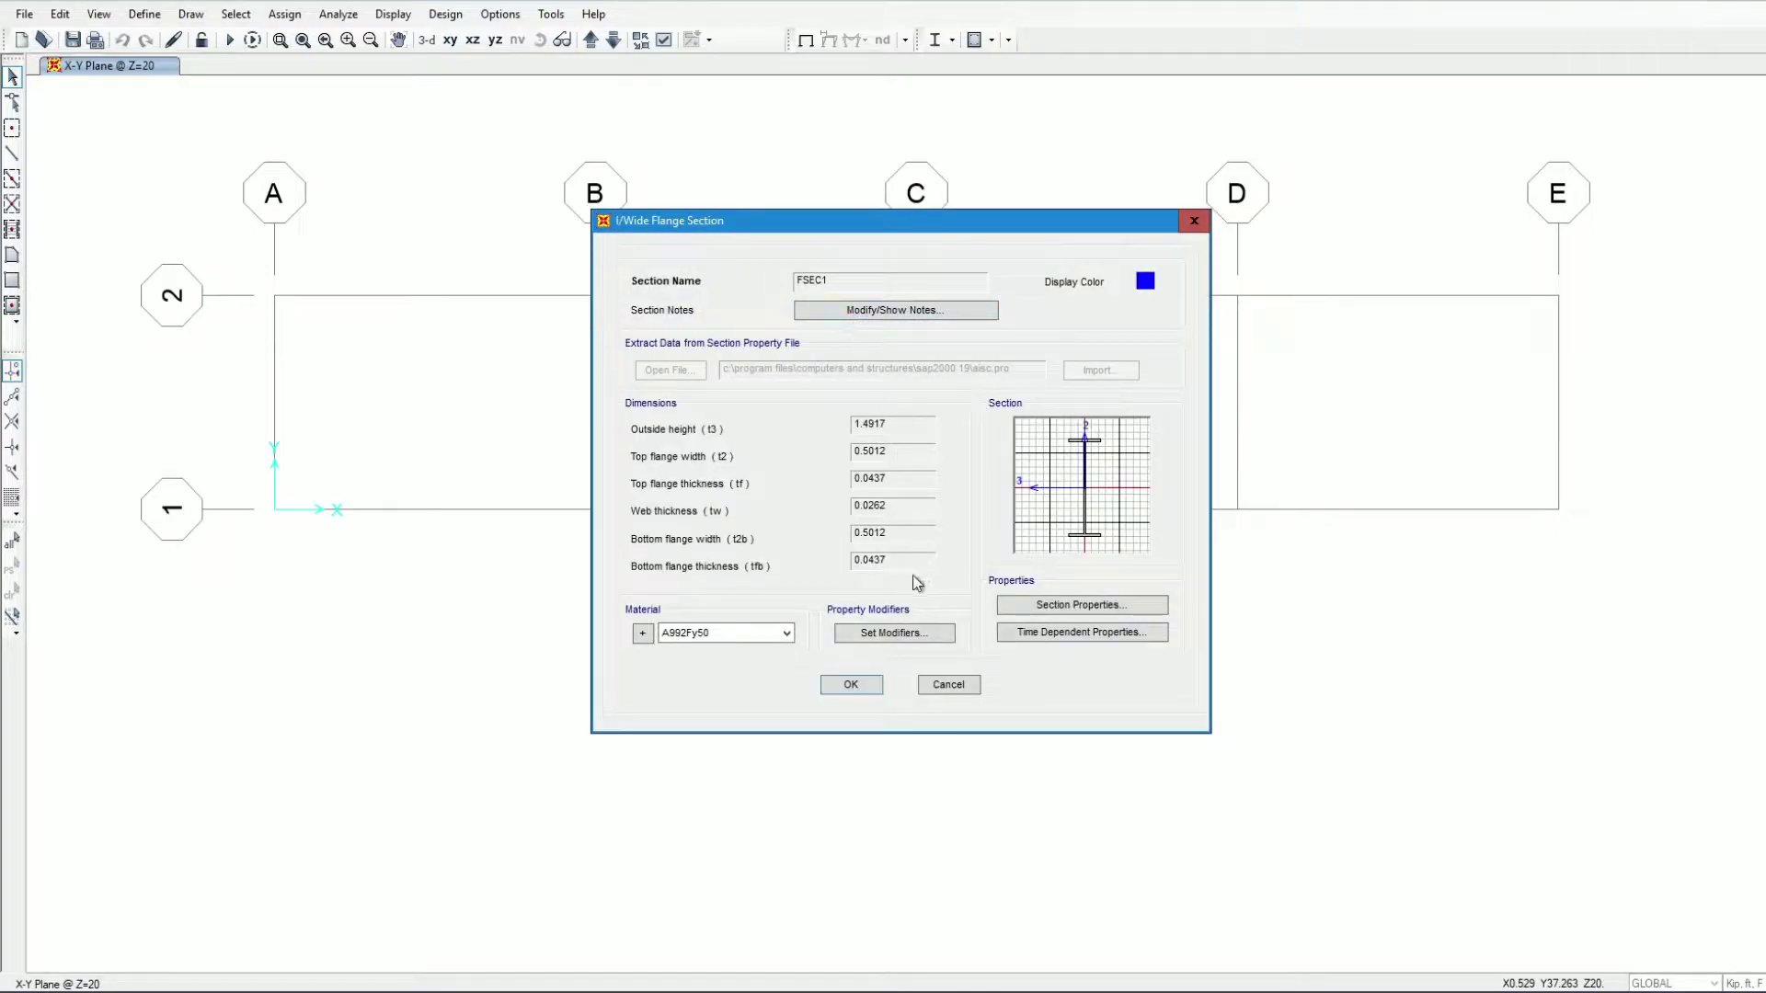
click(890, 635)
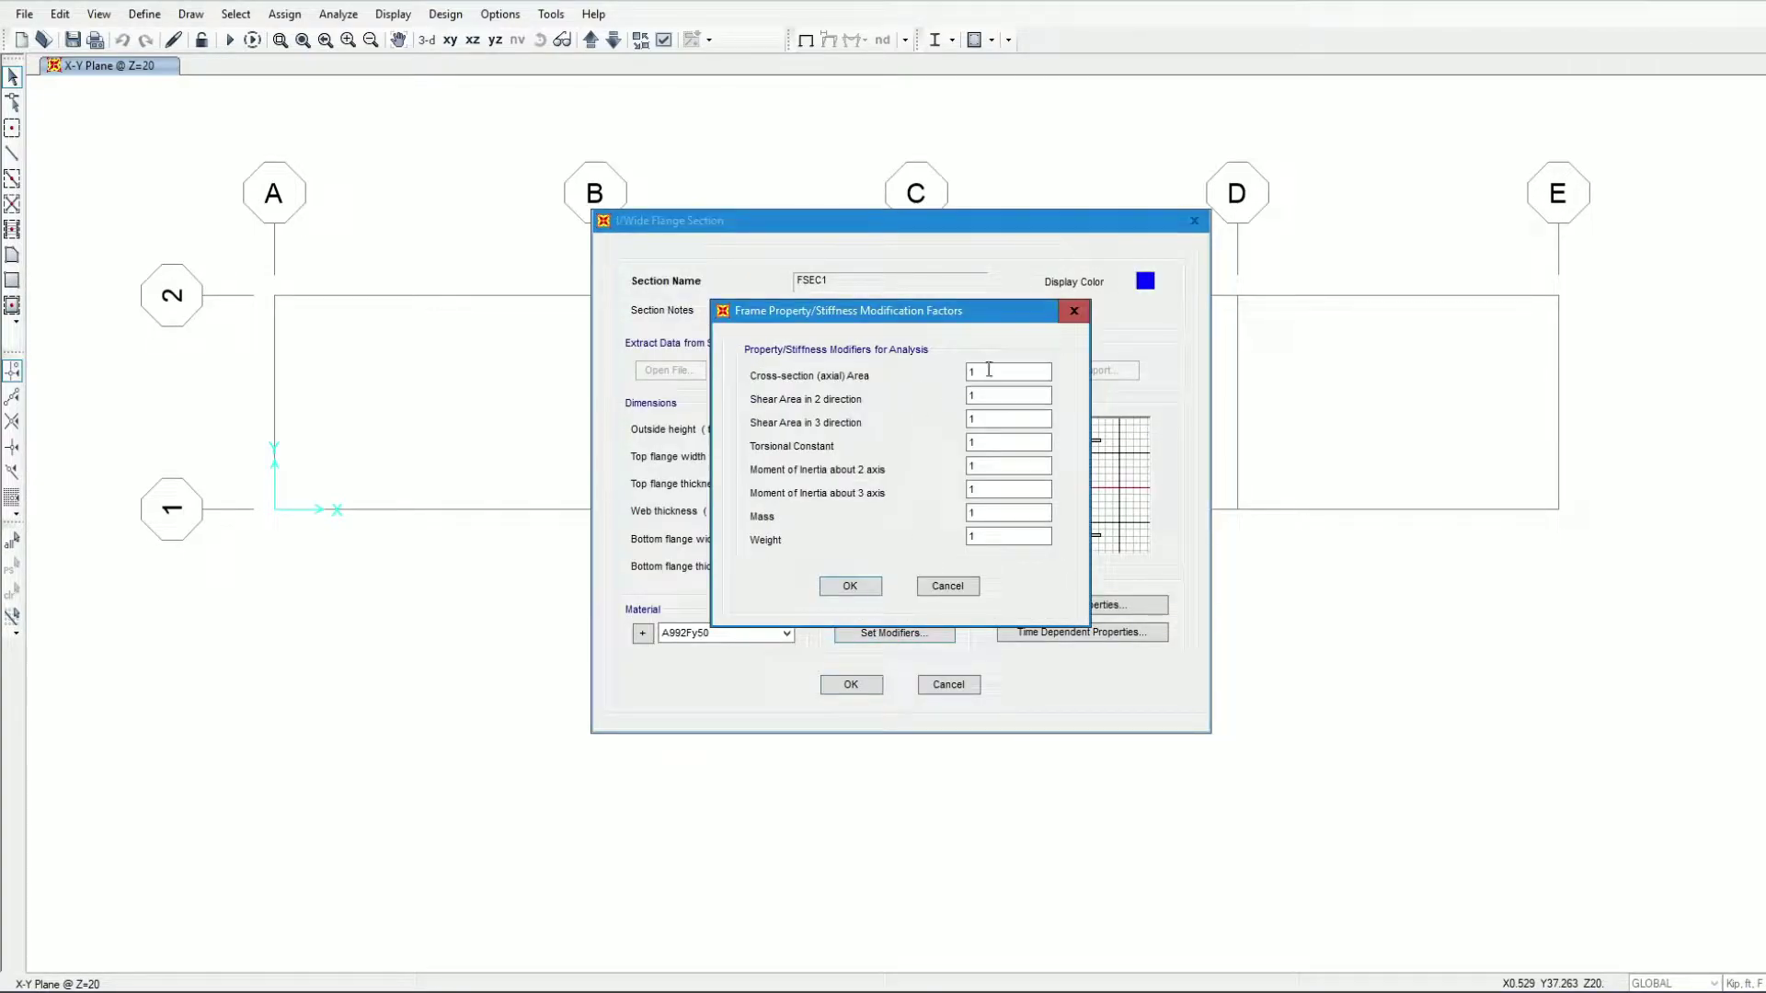
text(0.8)
double_click(1007, 472)
text(0.8)
double_click(1007, 492)
text(0.8)
click(844, 587)
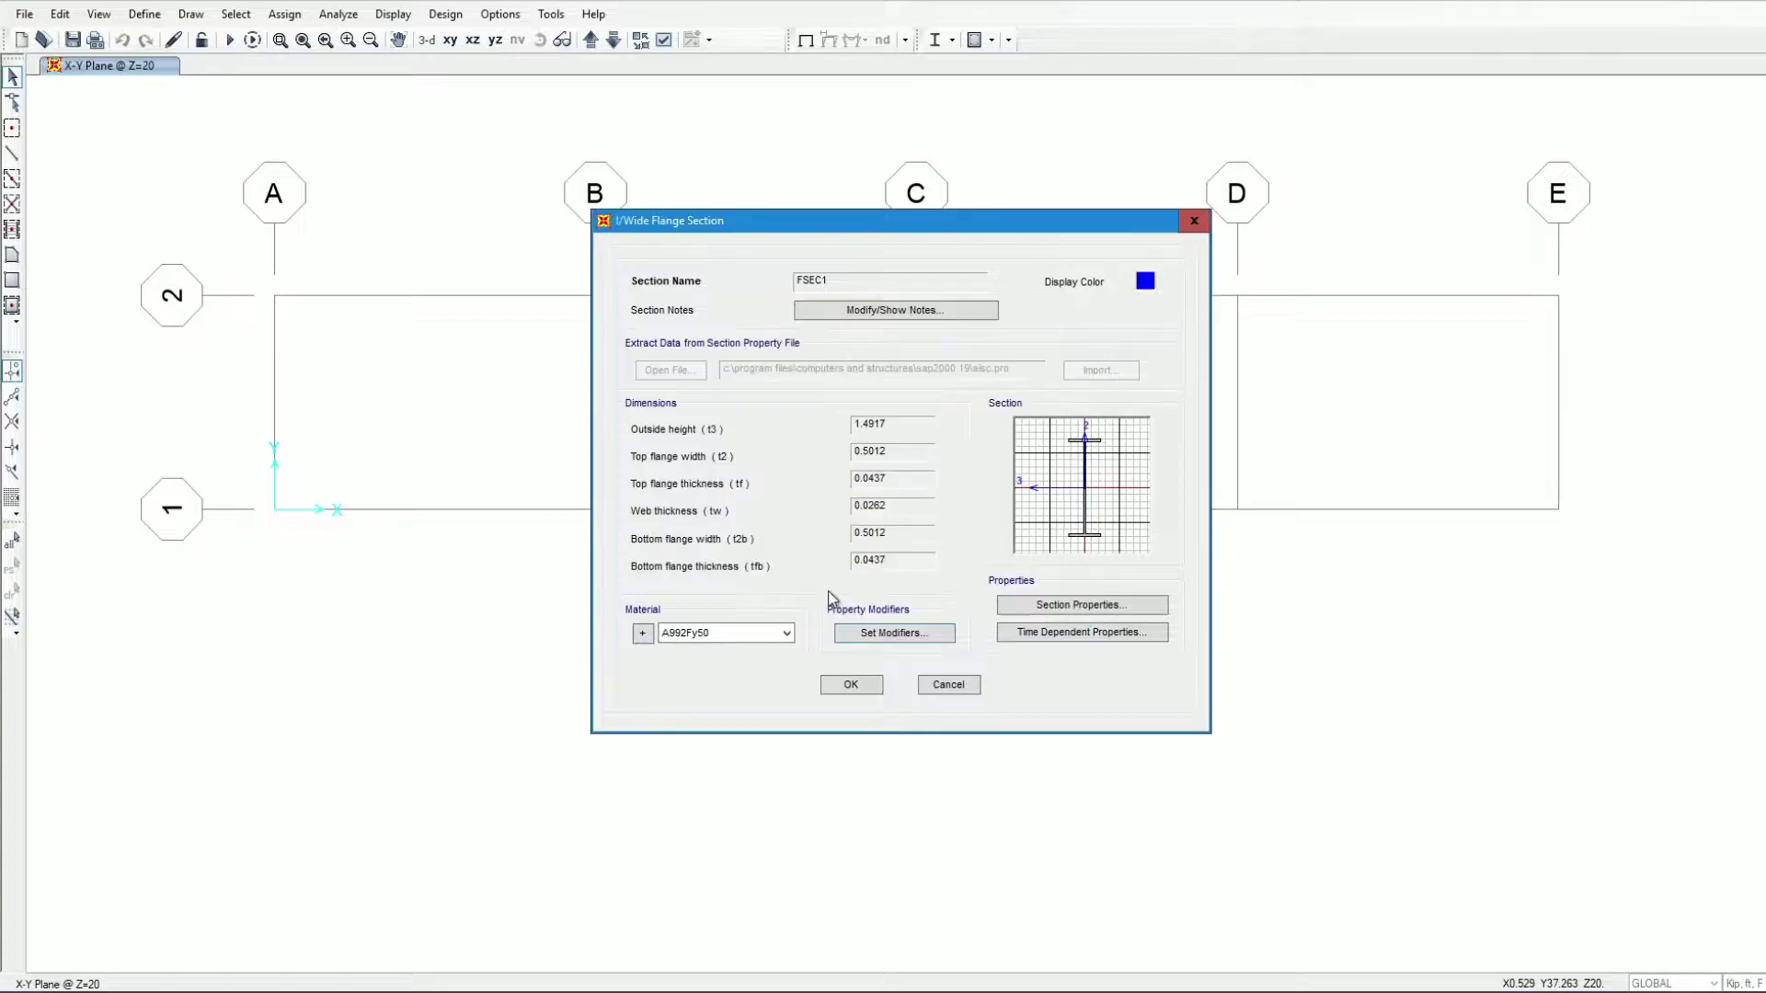
click(849, 688)
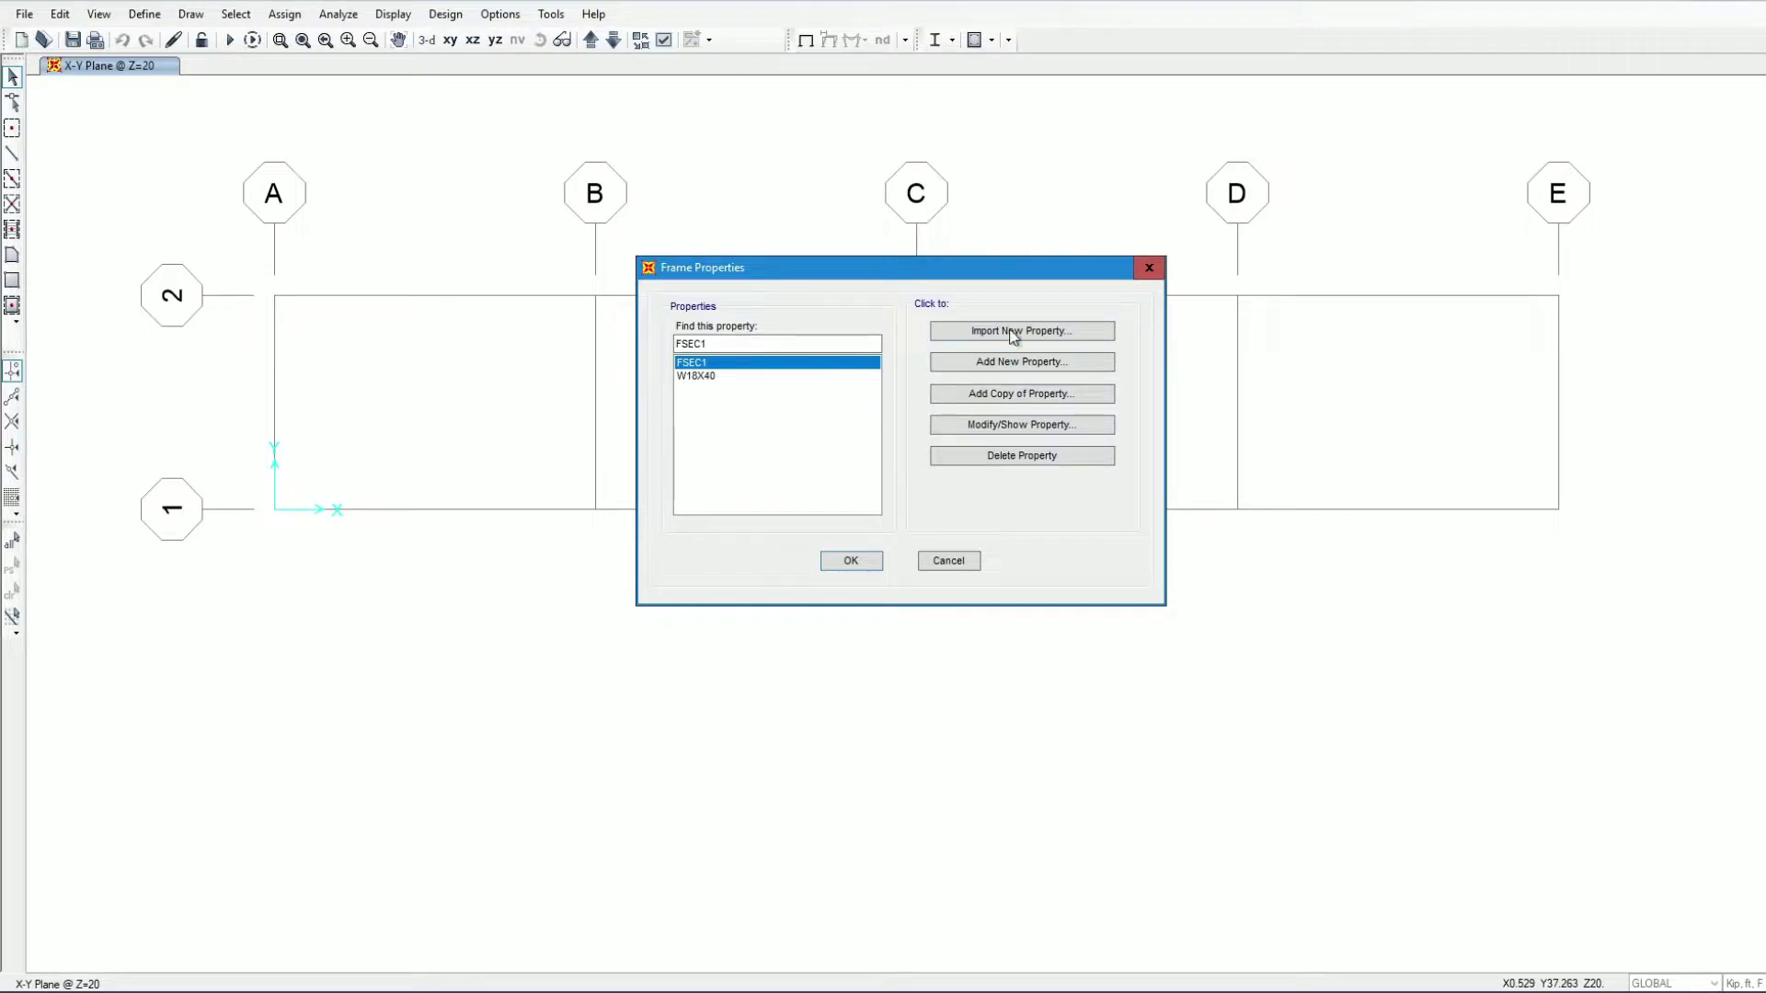
Import the W12X65 steel I/Wide Flange section with A992Fy50 material.
click(1013, 336)
click(706, 398)
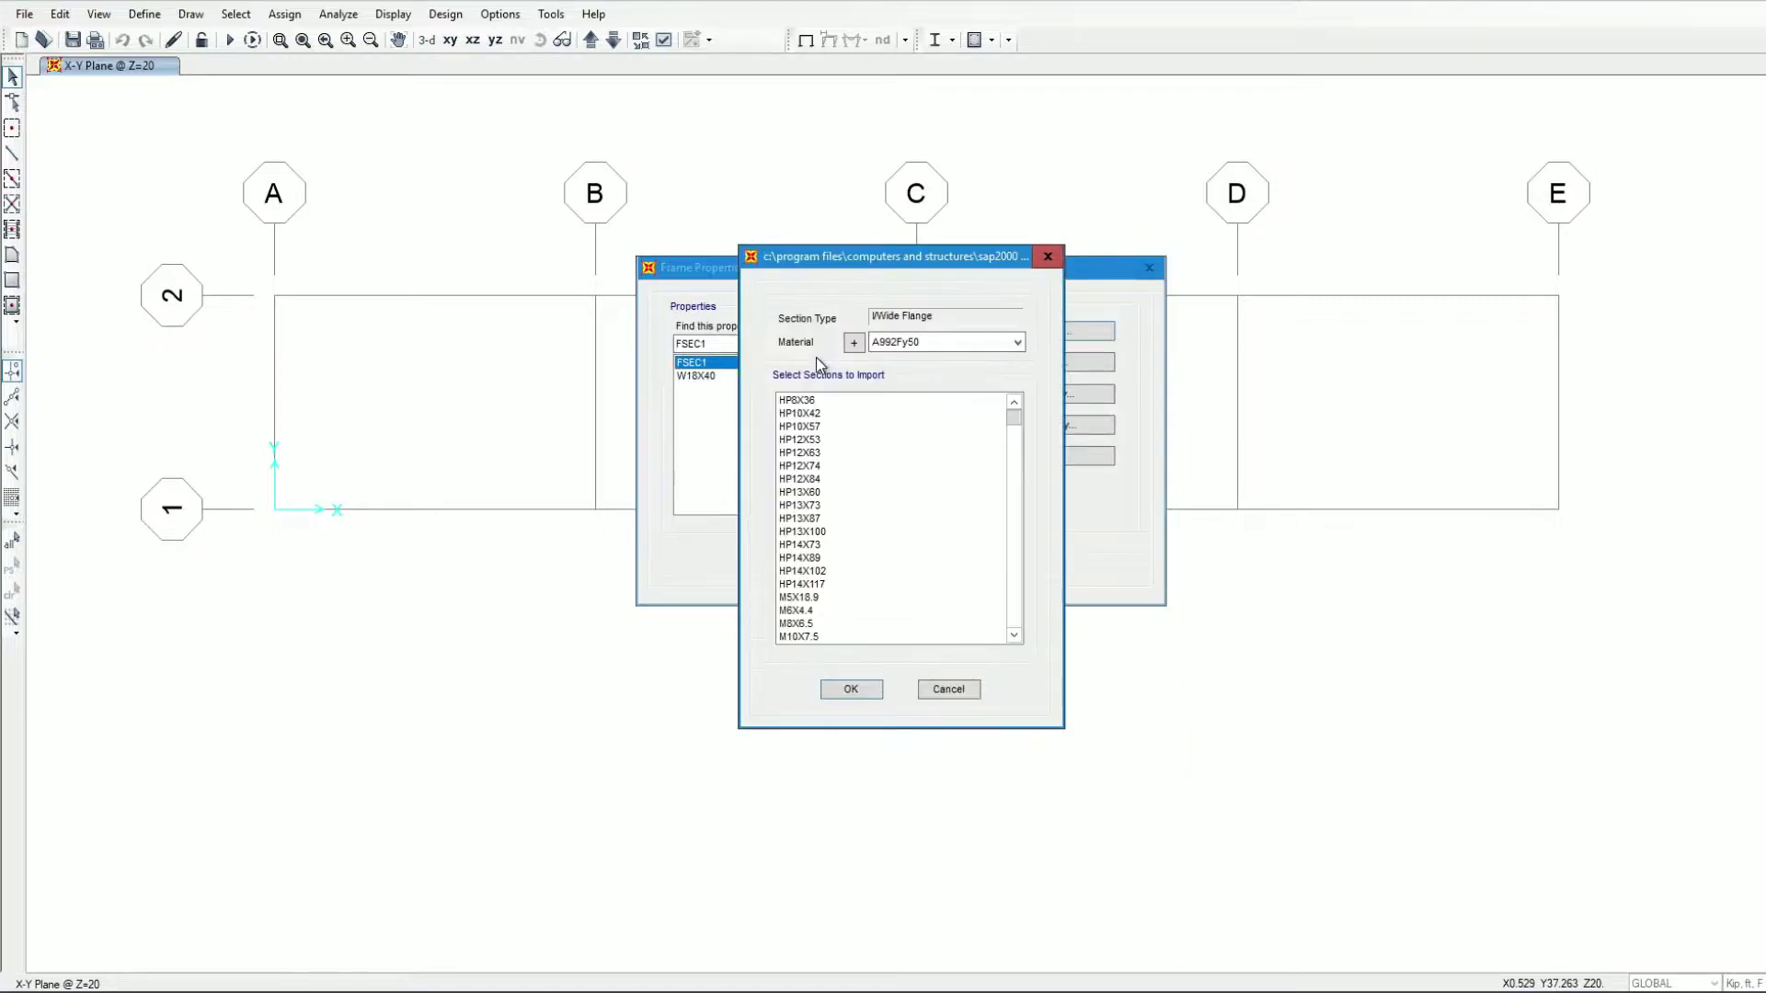
scroll(827, 528, down, 18)
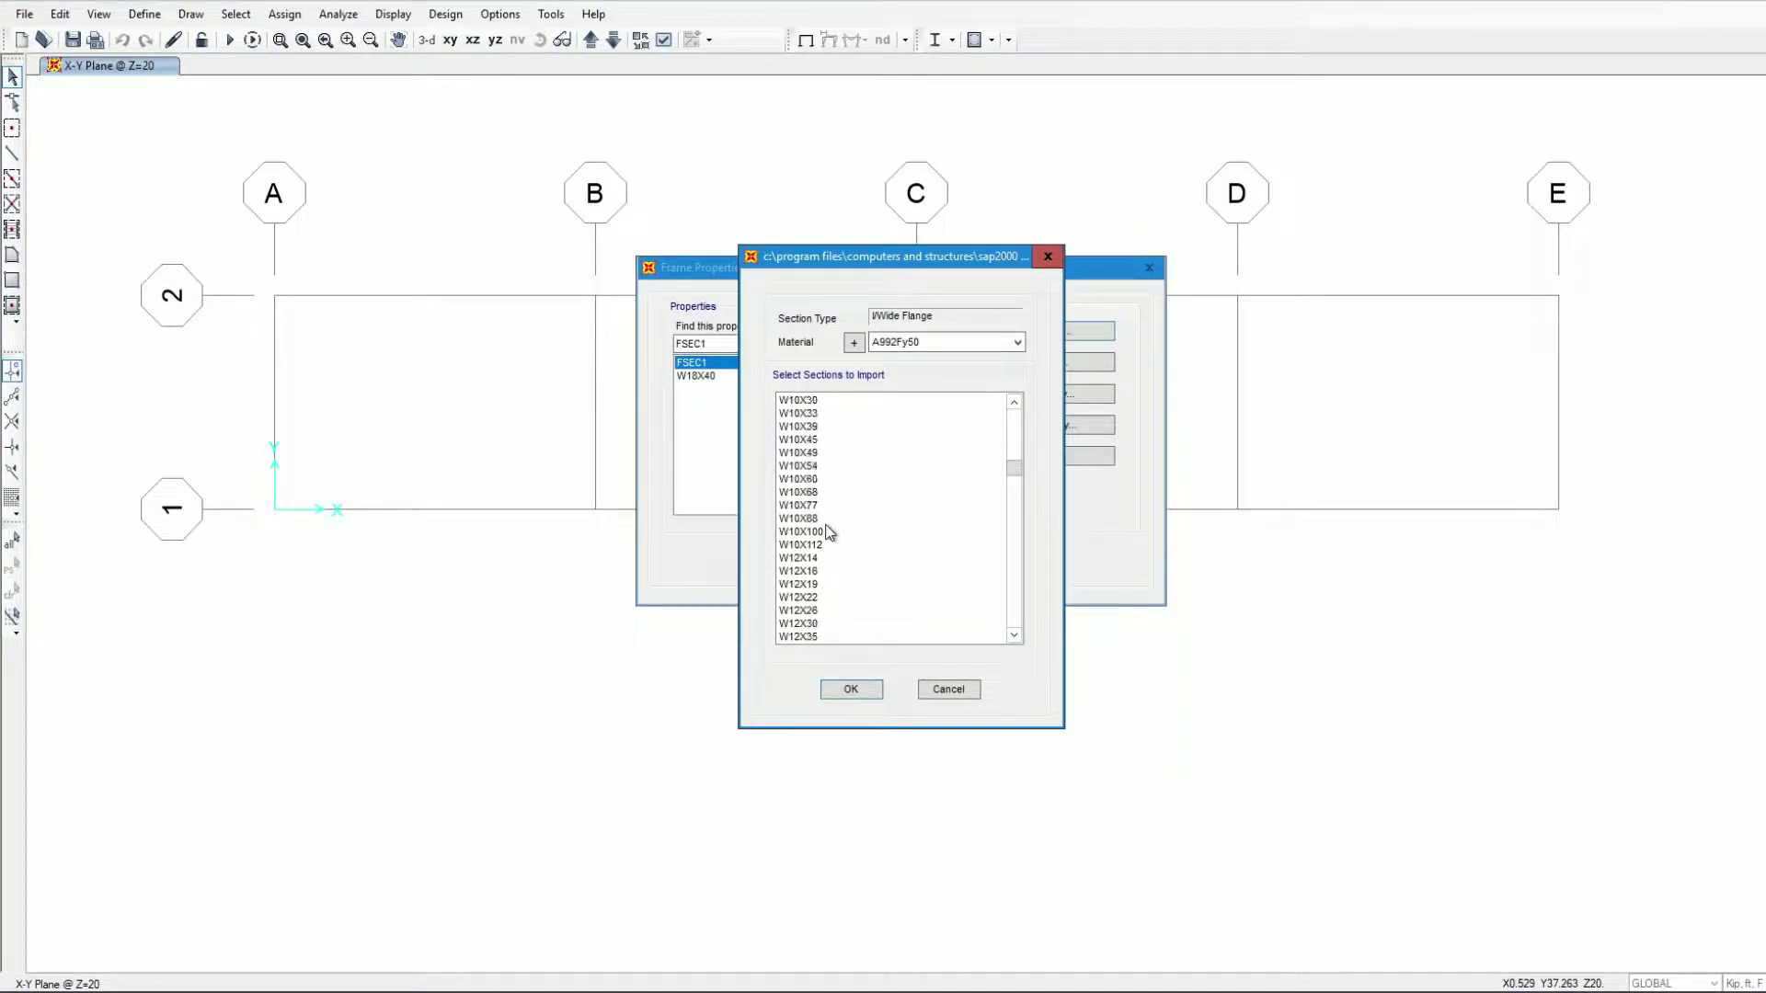
scroll(828, 554, down, 2)
scroll(828, 553, down, 1)
click(817, 598)
click(833, 690)
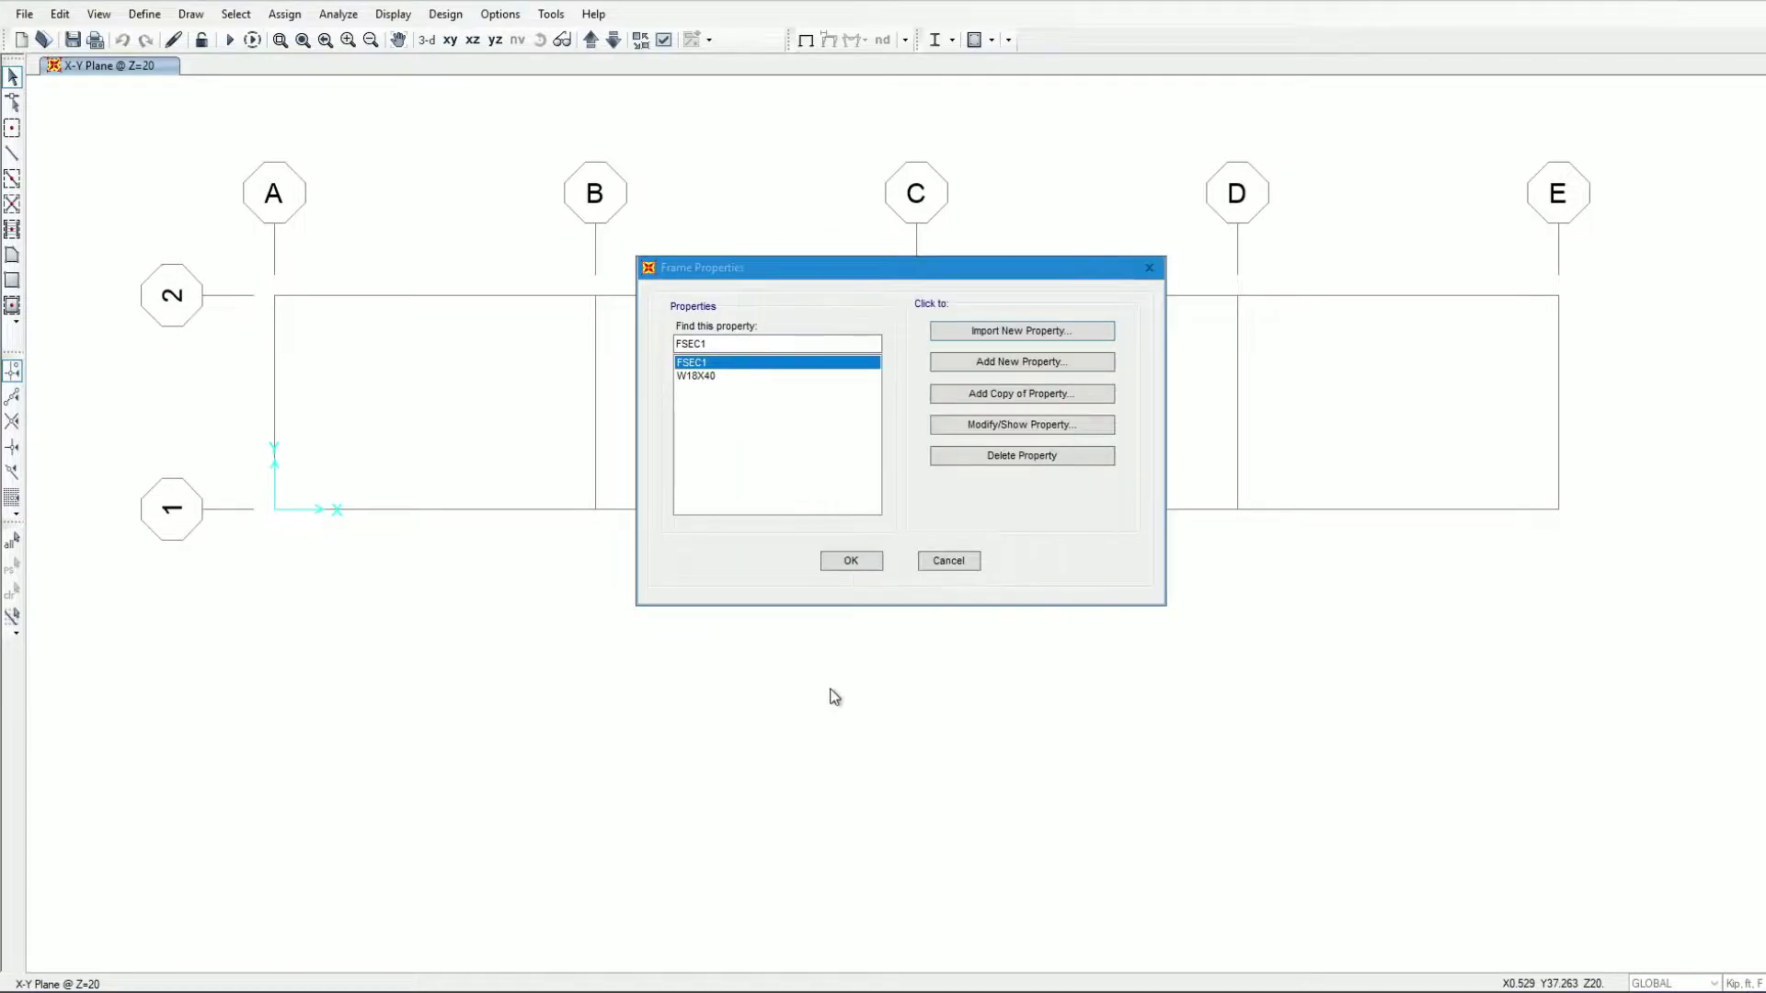
click(855, 688)
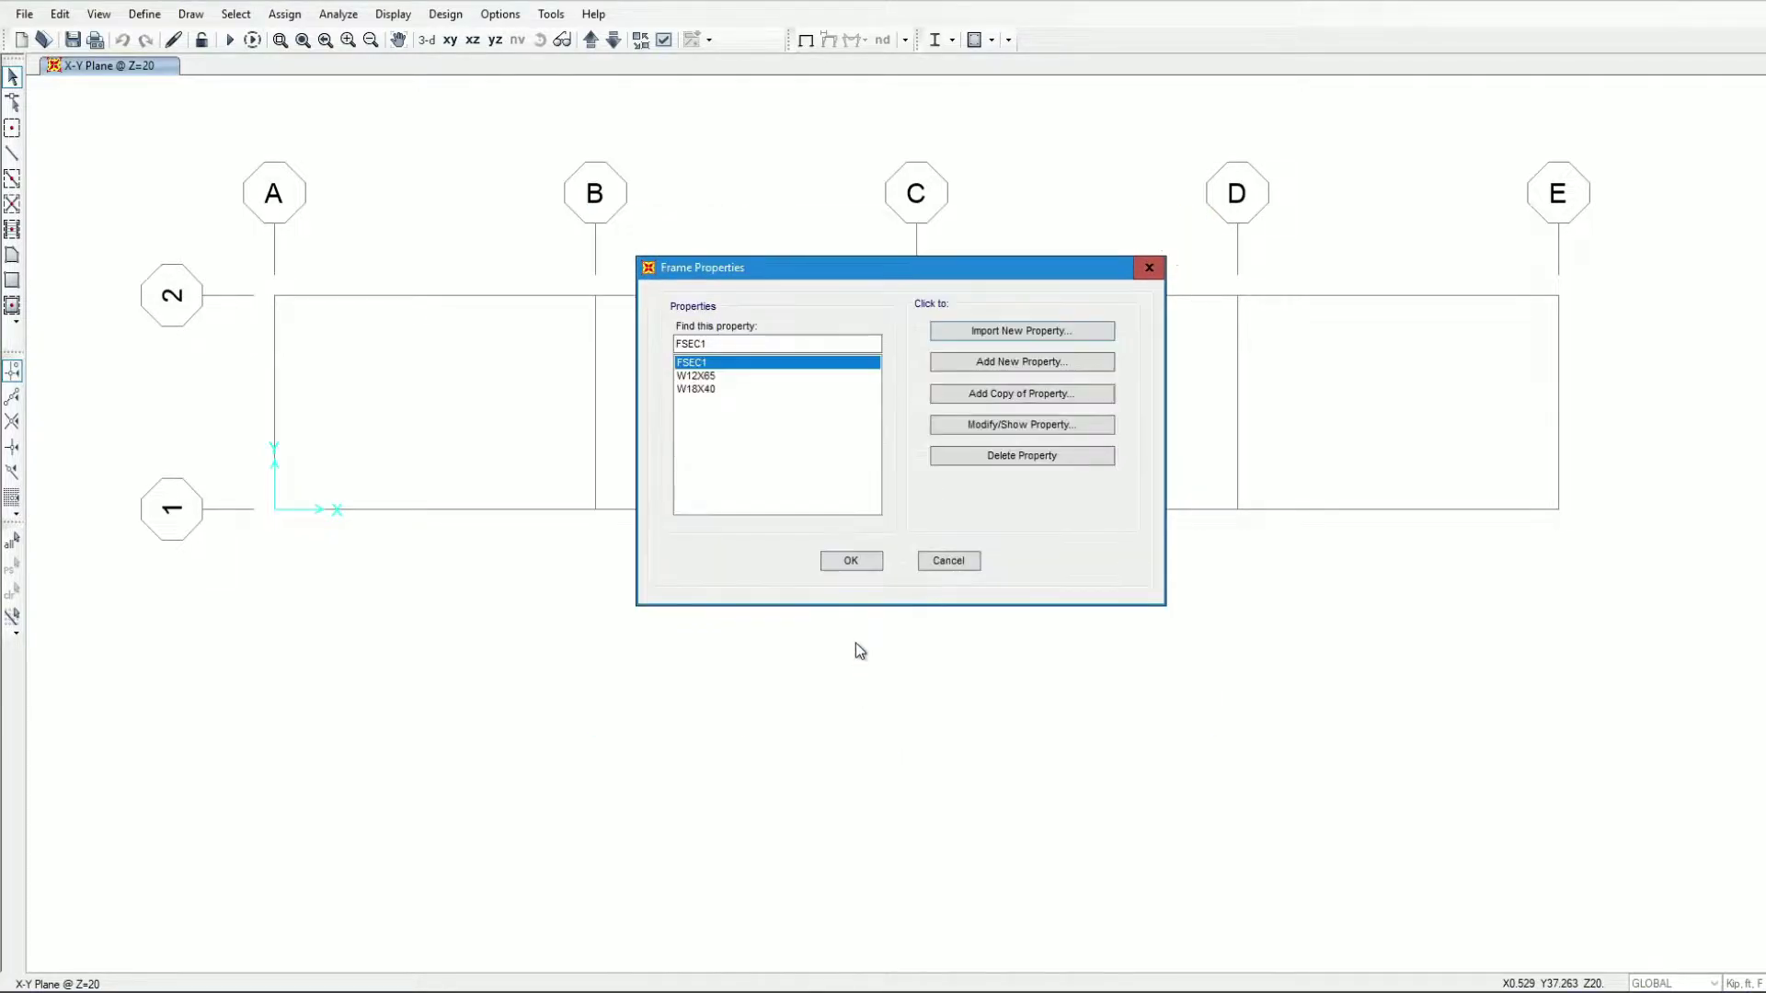
Add a copy of the W12X65 property with 0.8 modifiers for cross-section area and moments of inertia, and accept the frame properties.
click(717, 377)
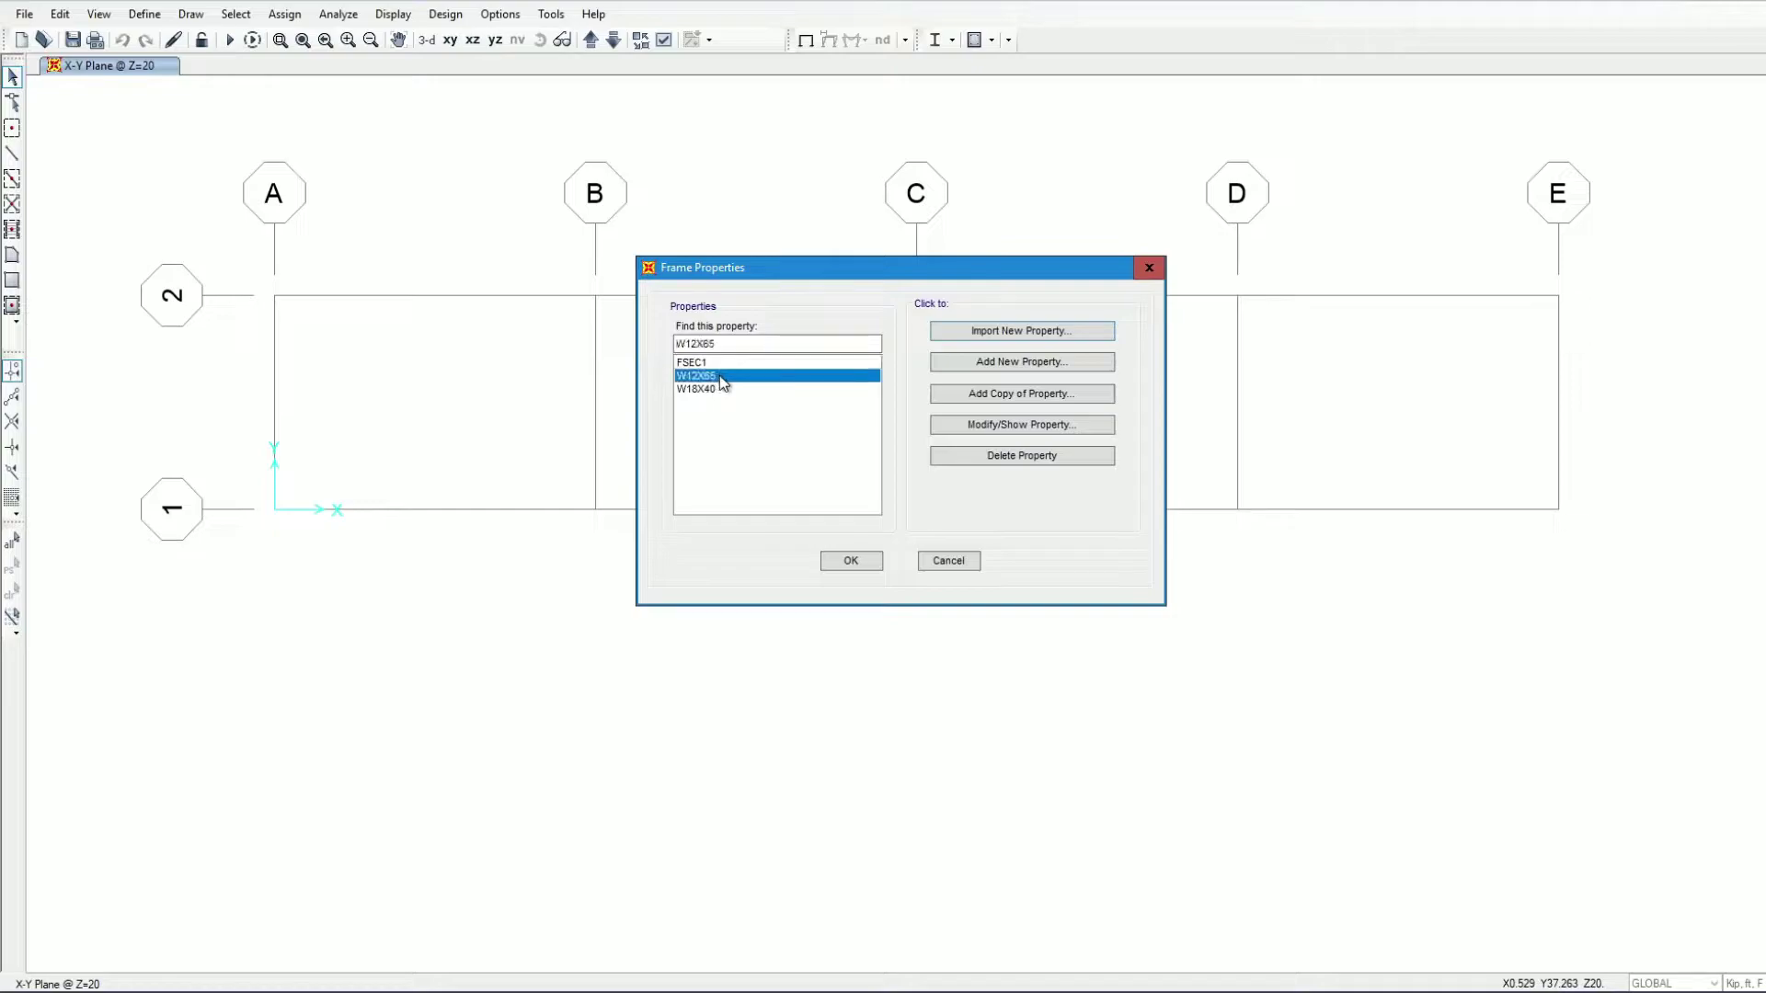
click(1002, 397)
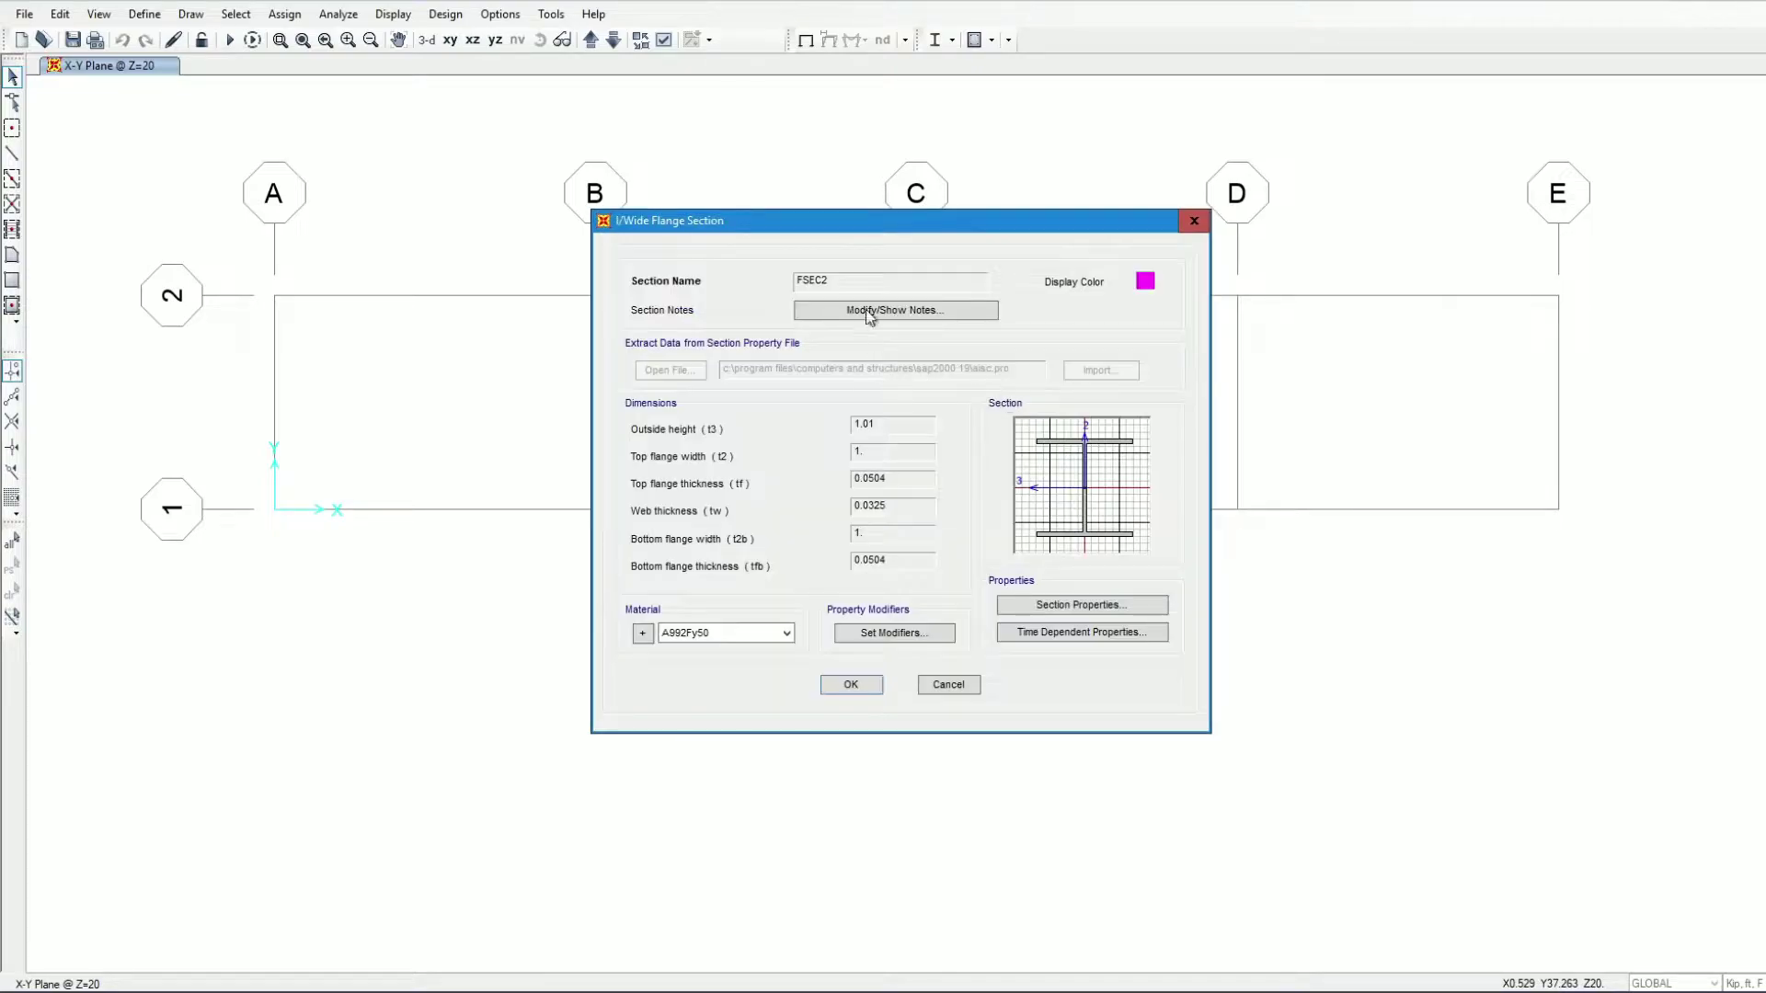
click(898, 639)
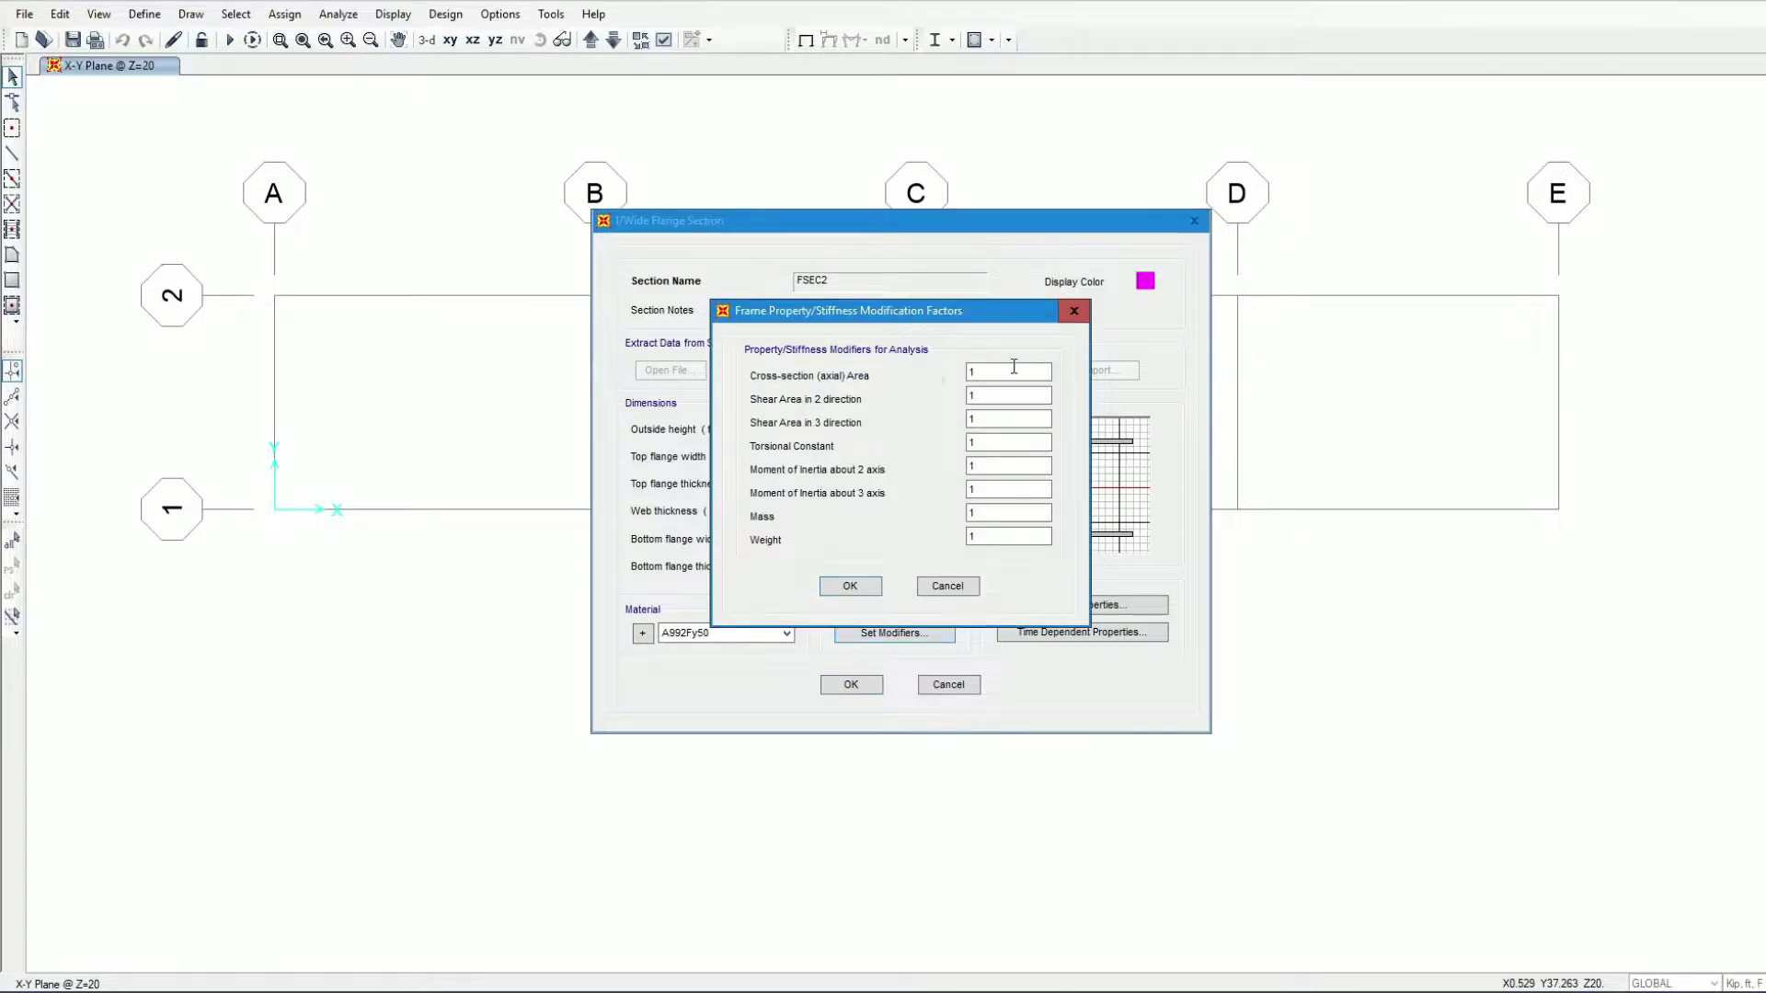
text(0.8)
double_click(989, 466)
text(0)
double_click(982, 489)
text(0.8)
click(851, 588)
click(848, 687)
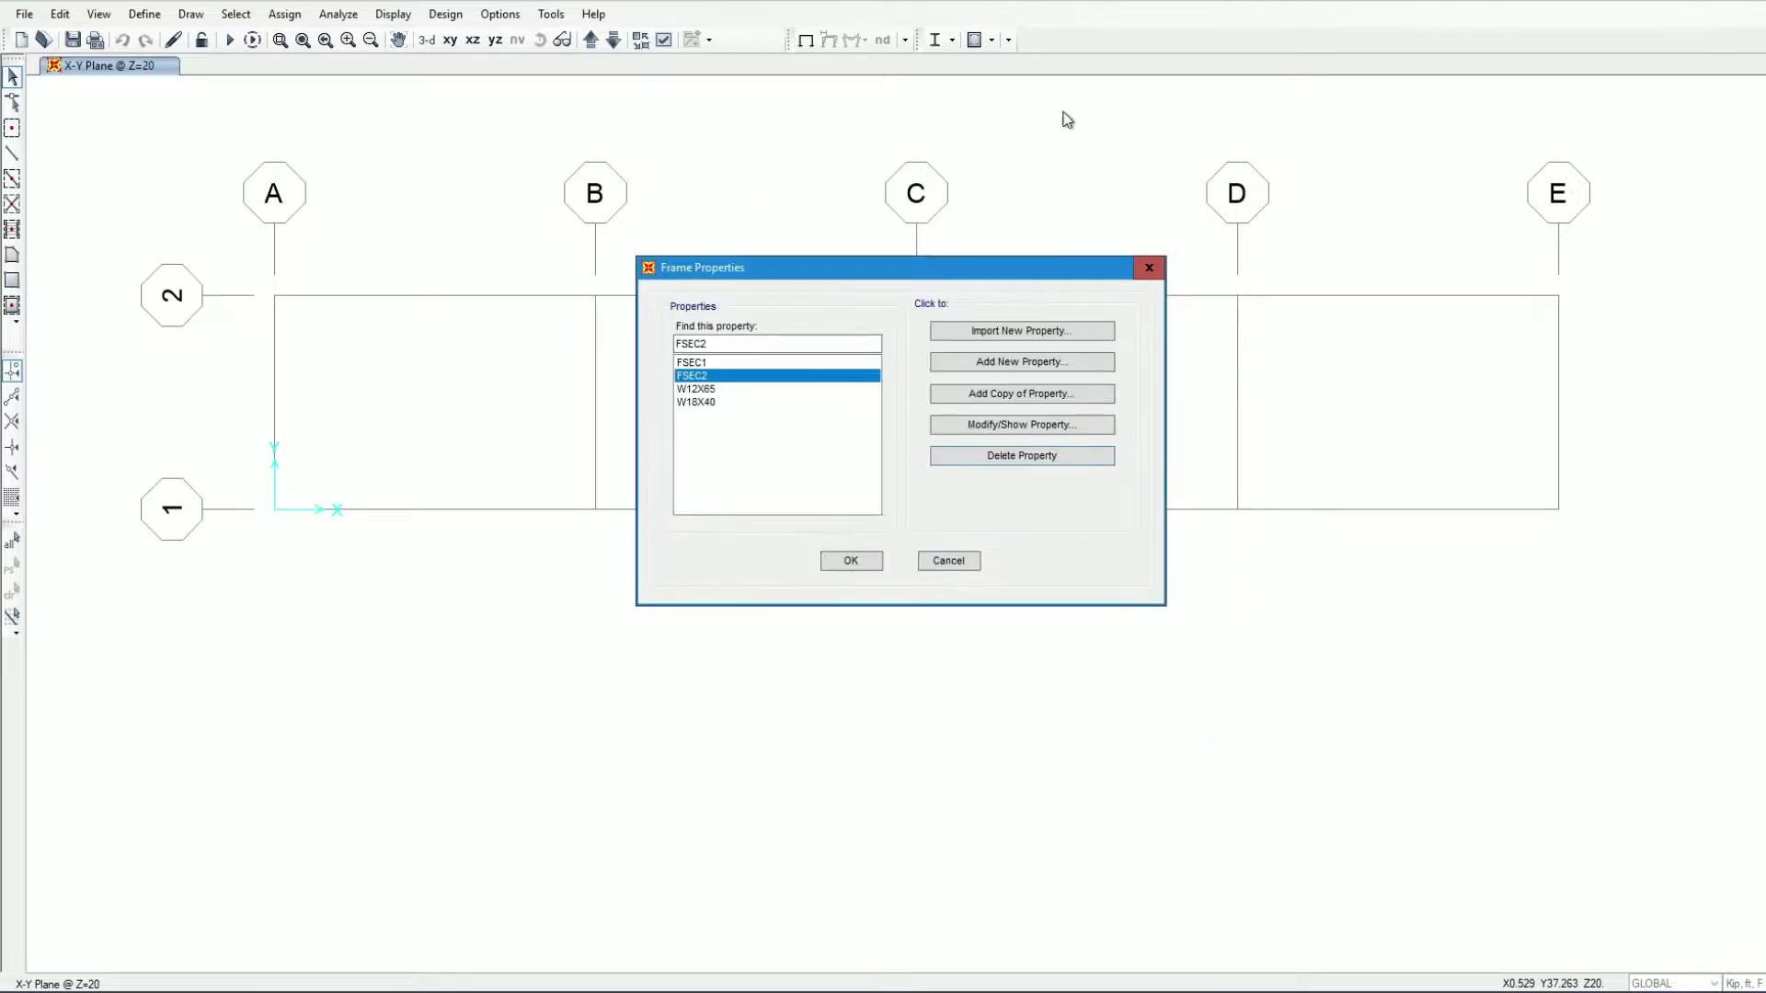
click(851, 560)
Add a load pattern named LIVE with type Live.
click(144, 13)
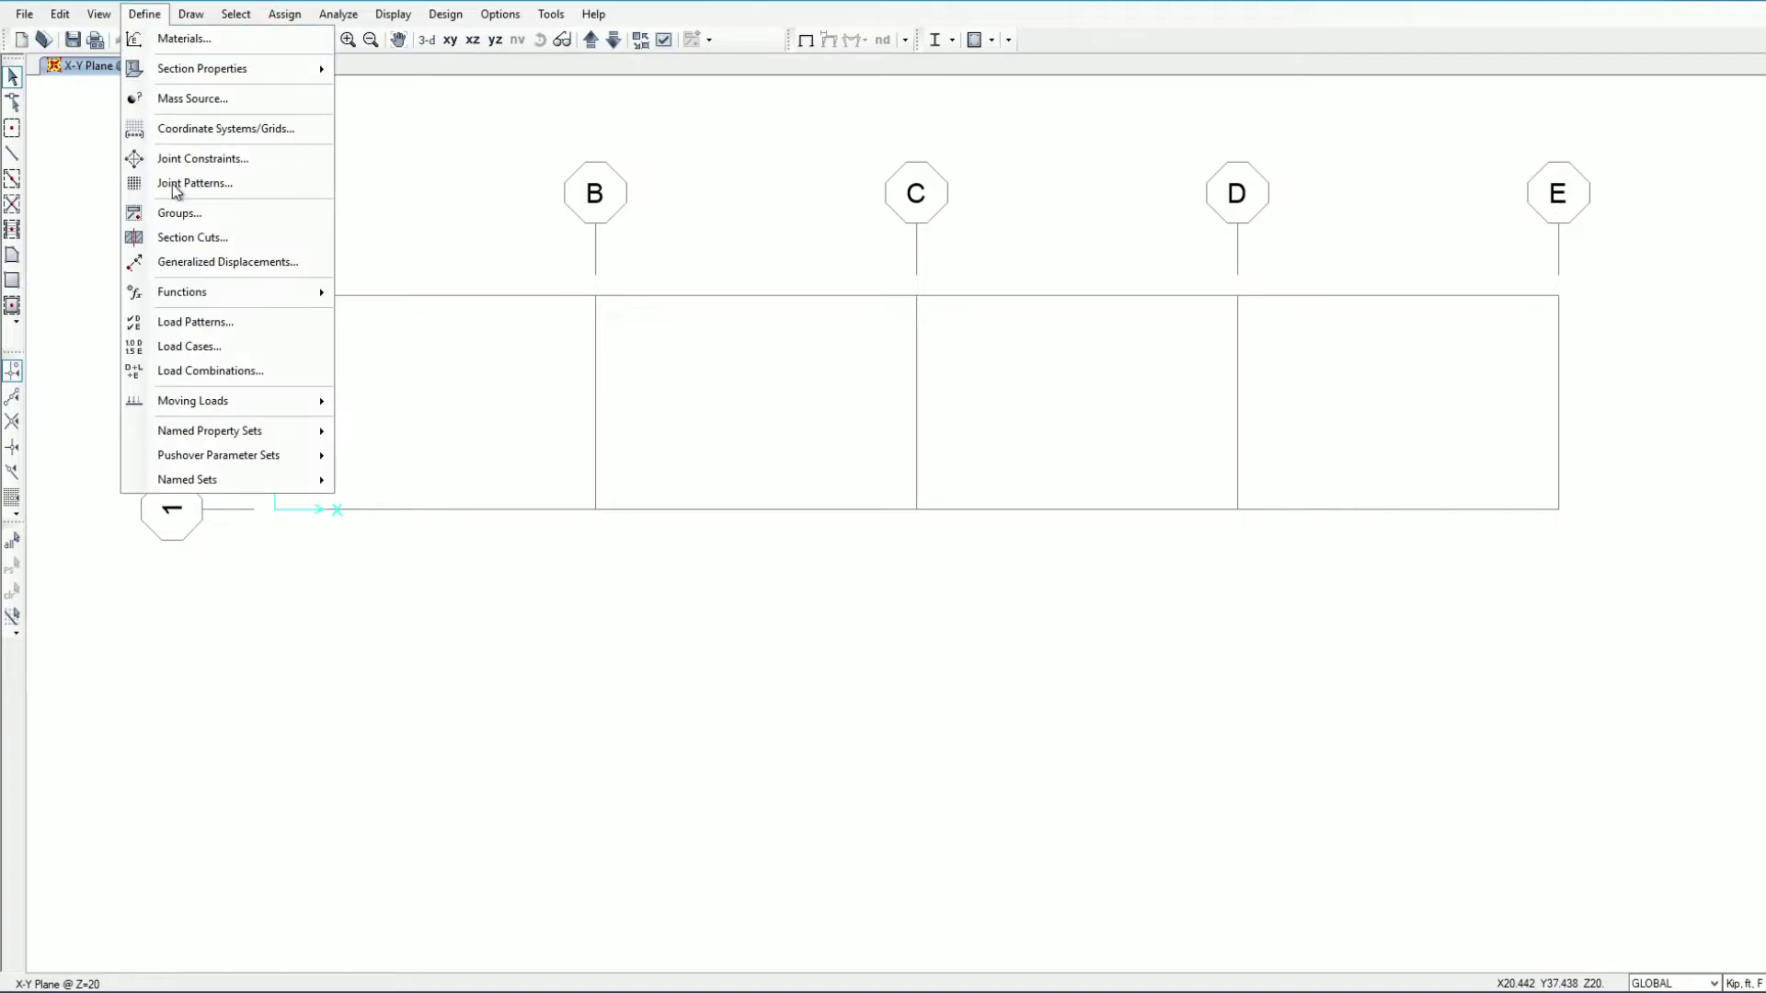
click(196, 324)
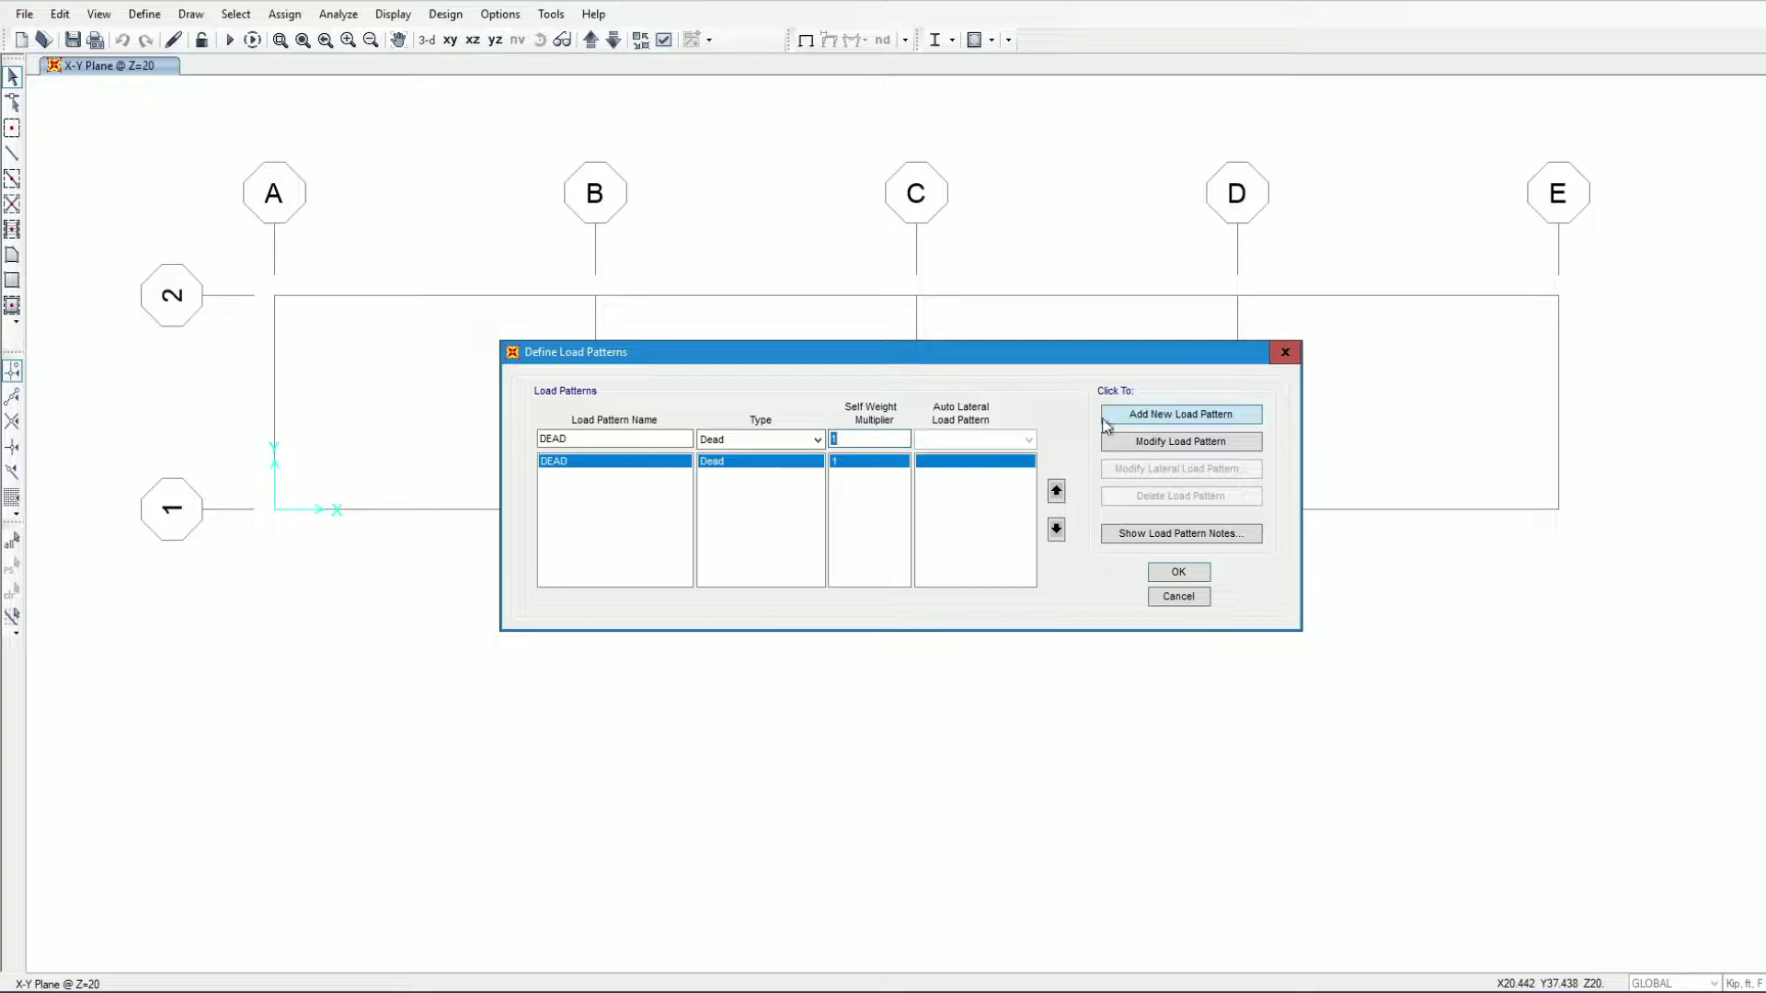
drag(614, 439, 530, 451)
text(LIVE)
click(717, 440)
click(727, 471)
click(1130, 422)
Add a load pattern named NOTIONAL with type Notional and auto lateral load pattern None, and accept the load patterns.
double_click(634, 438)
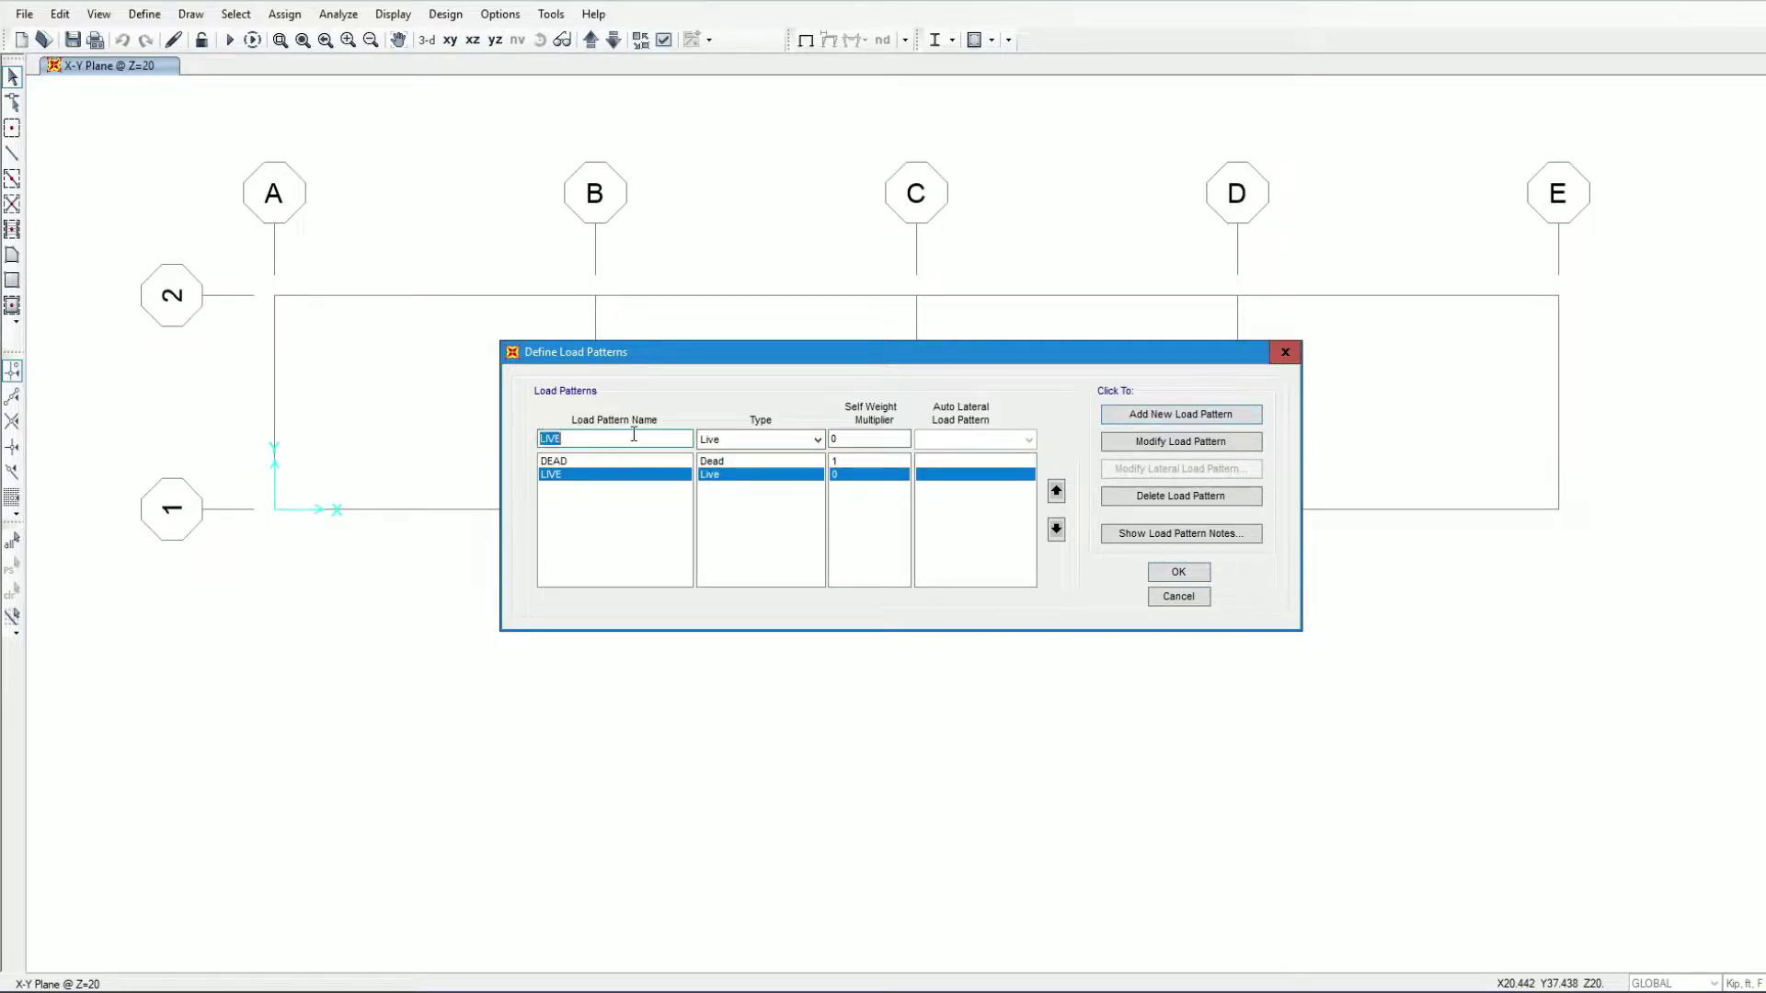
text(NOTIONAL)
click(780, 446)
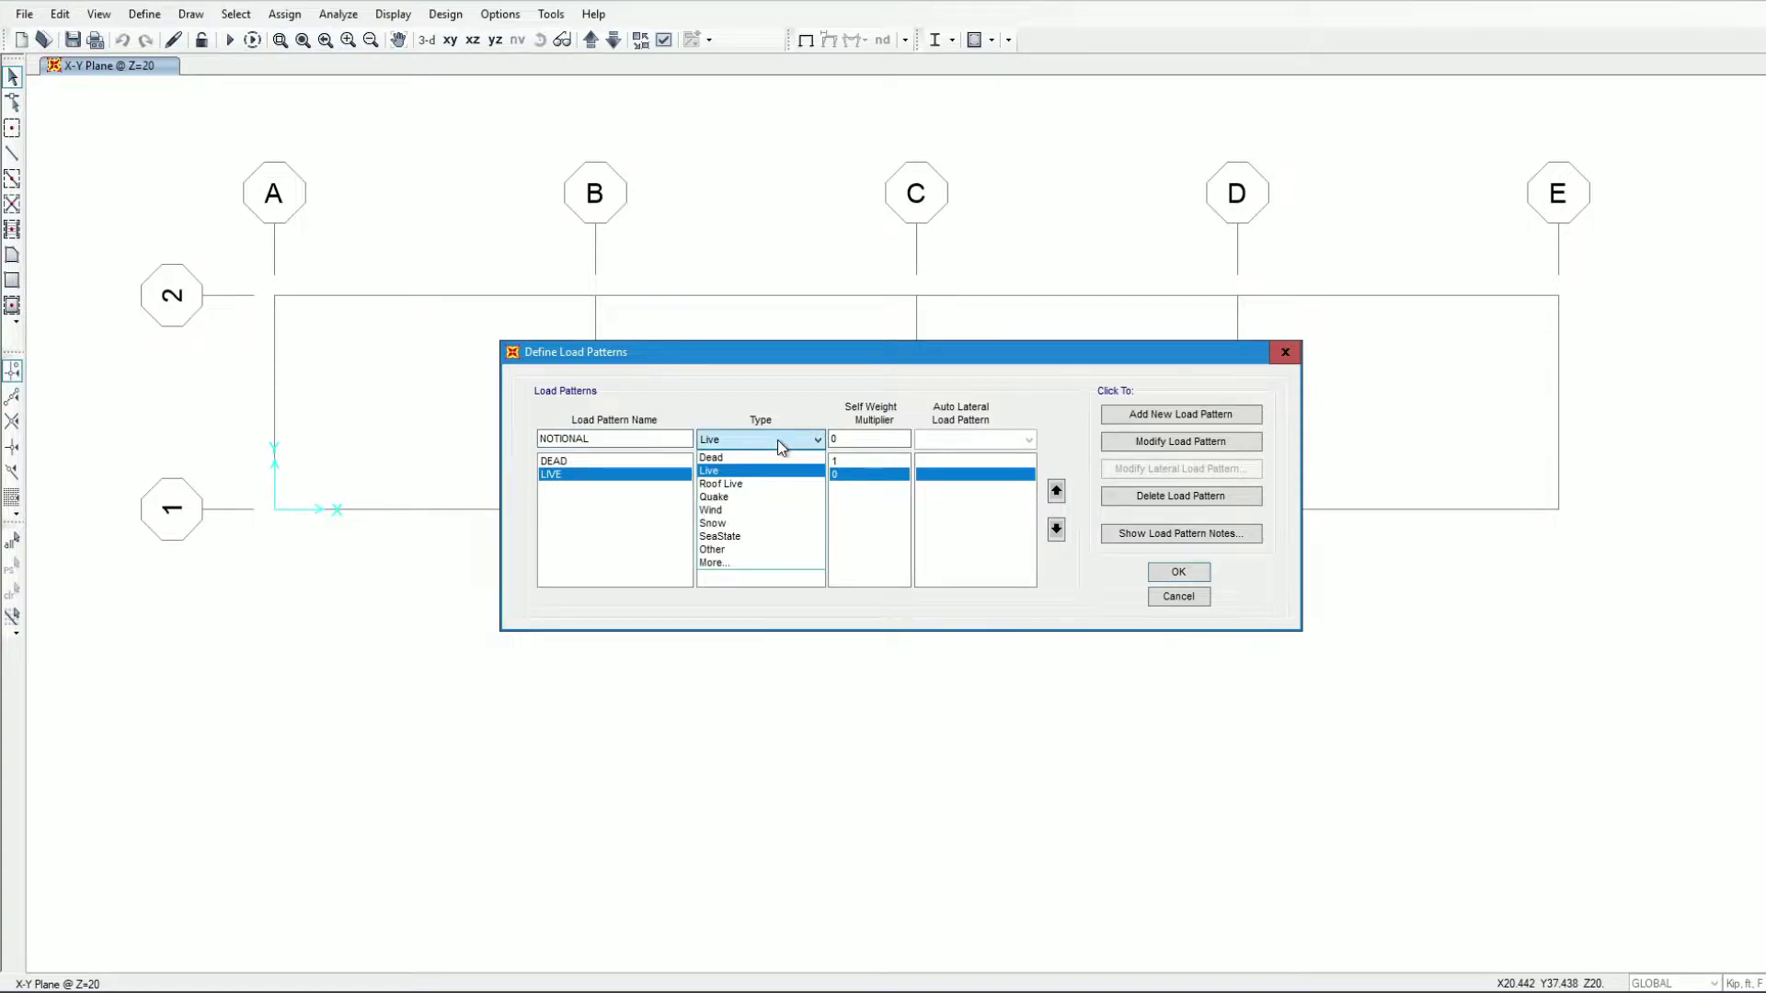
click(744, 565)
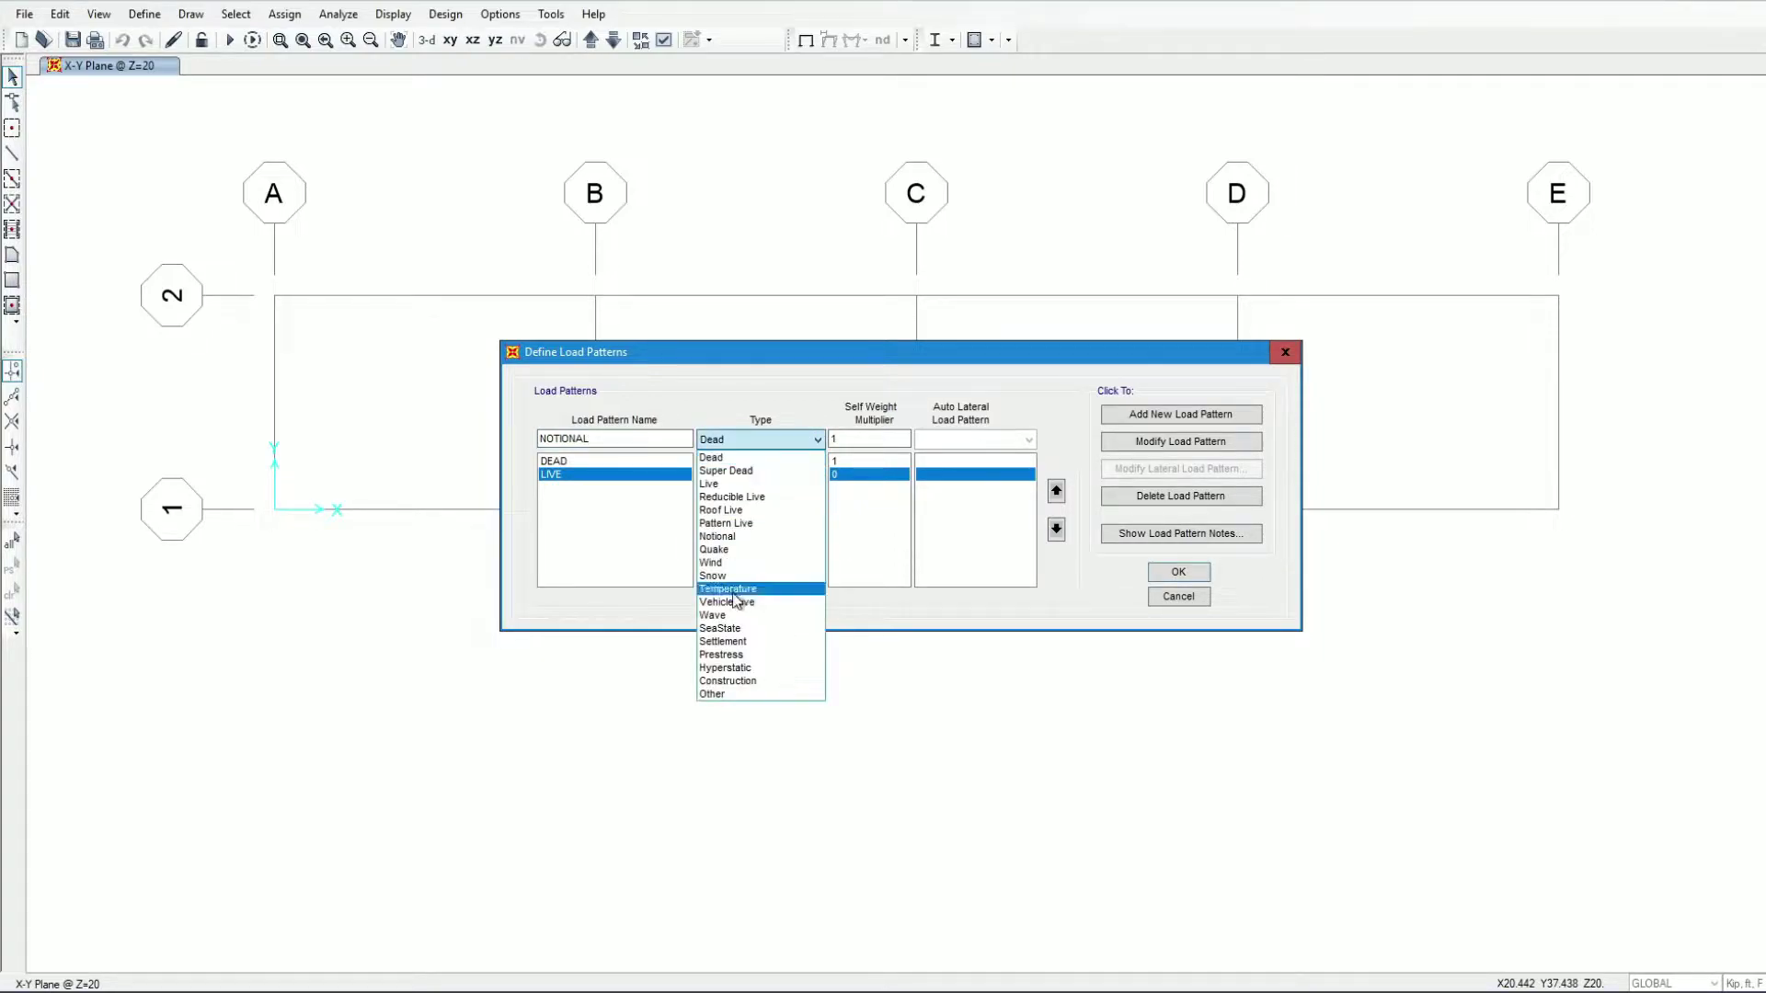
click(717, 536)
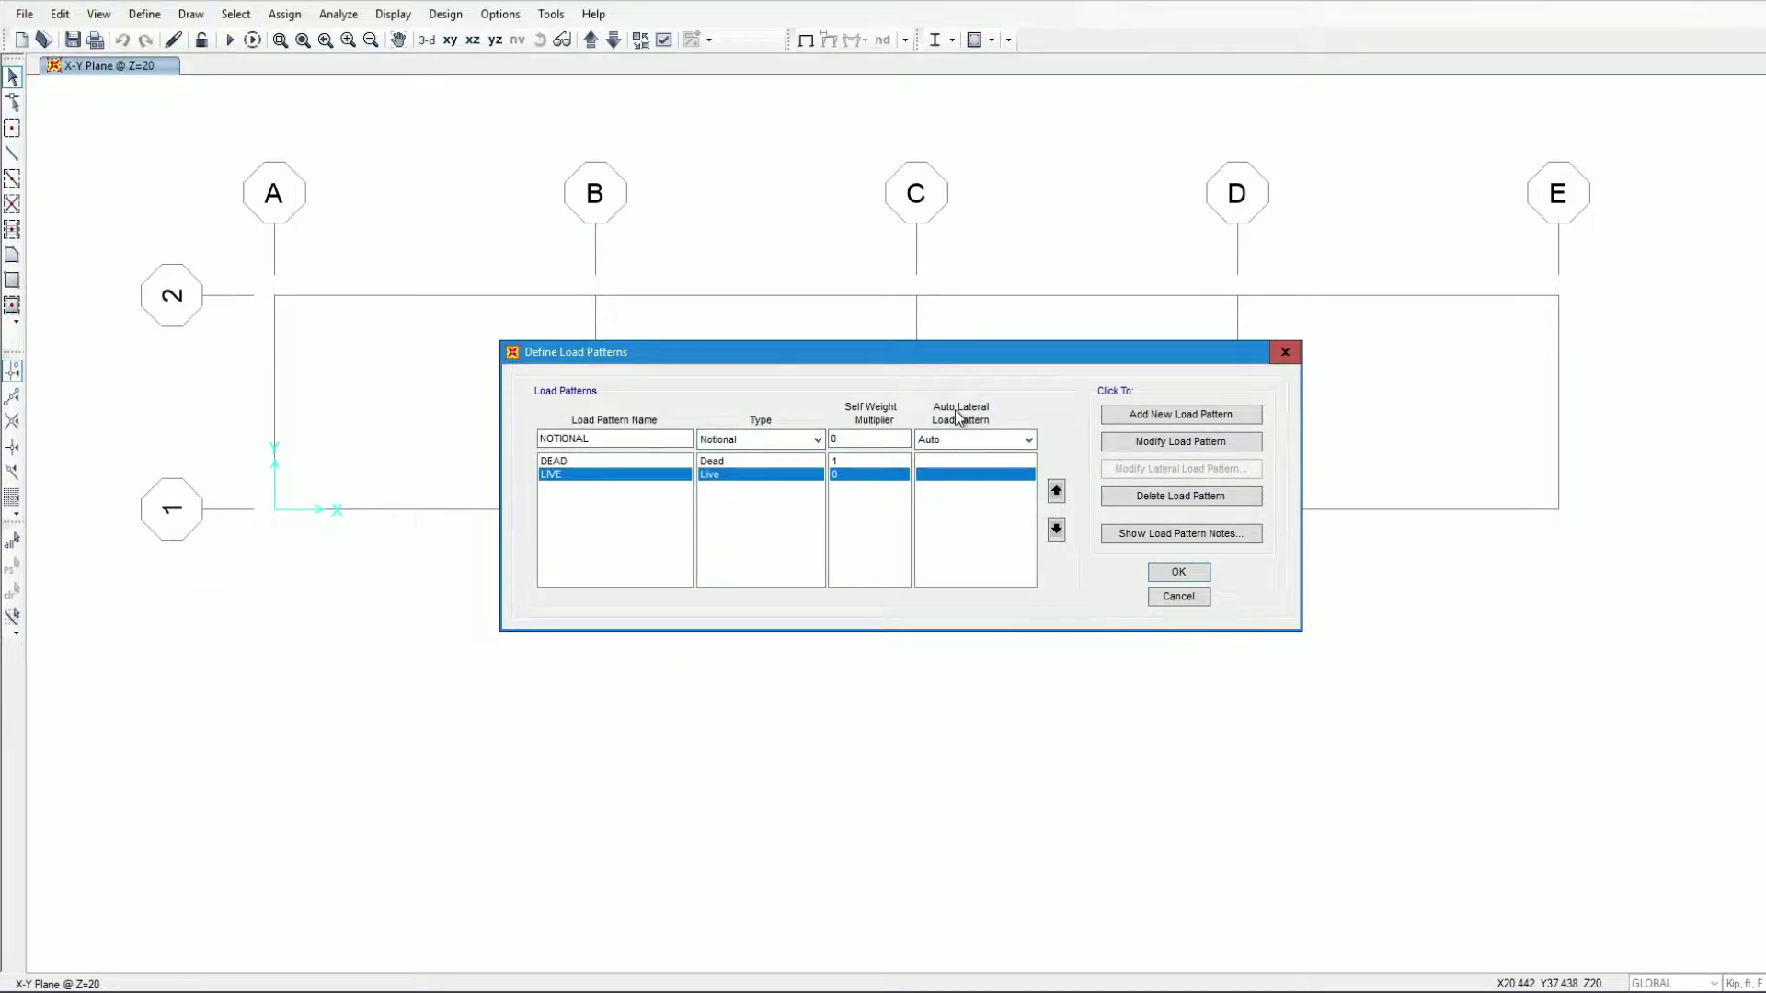
click(967, 440)
click(993, 475)
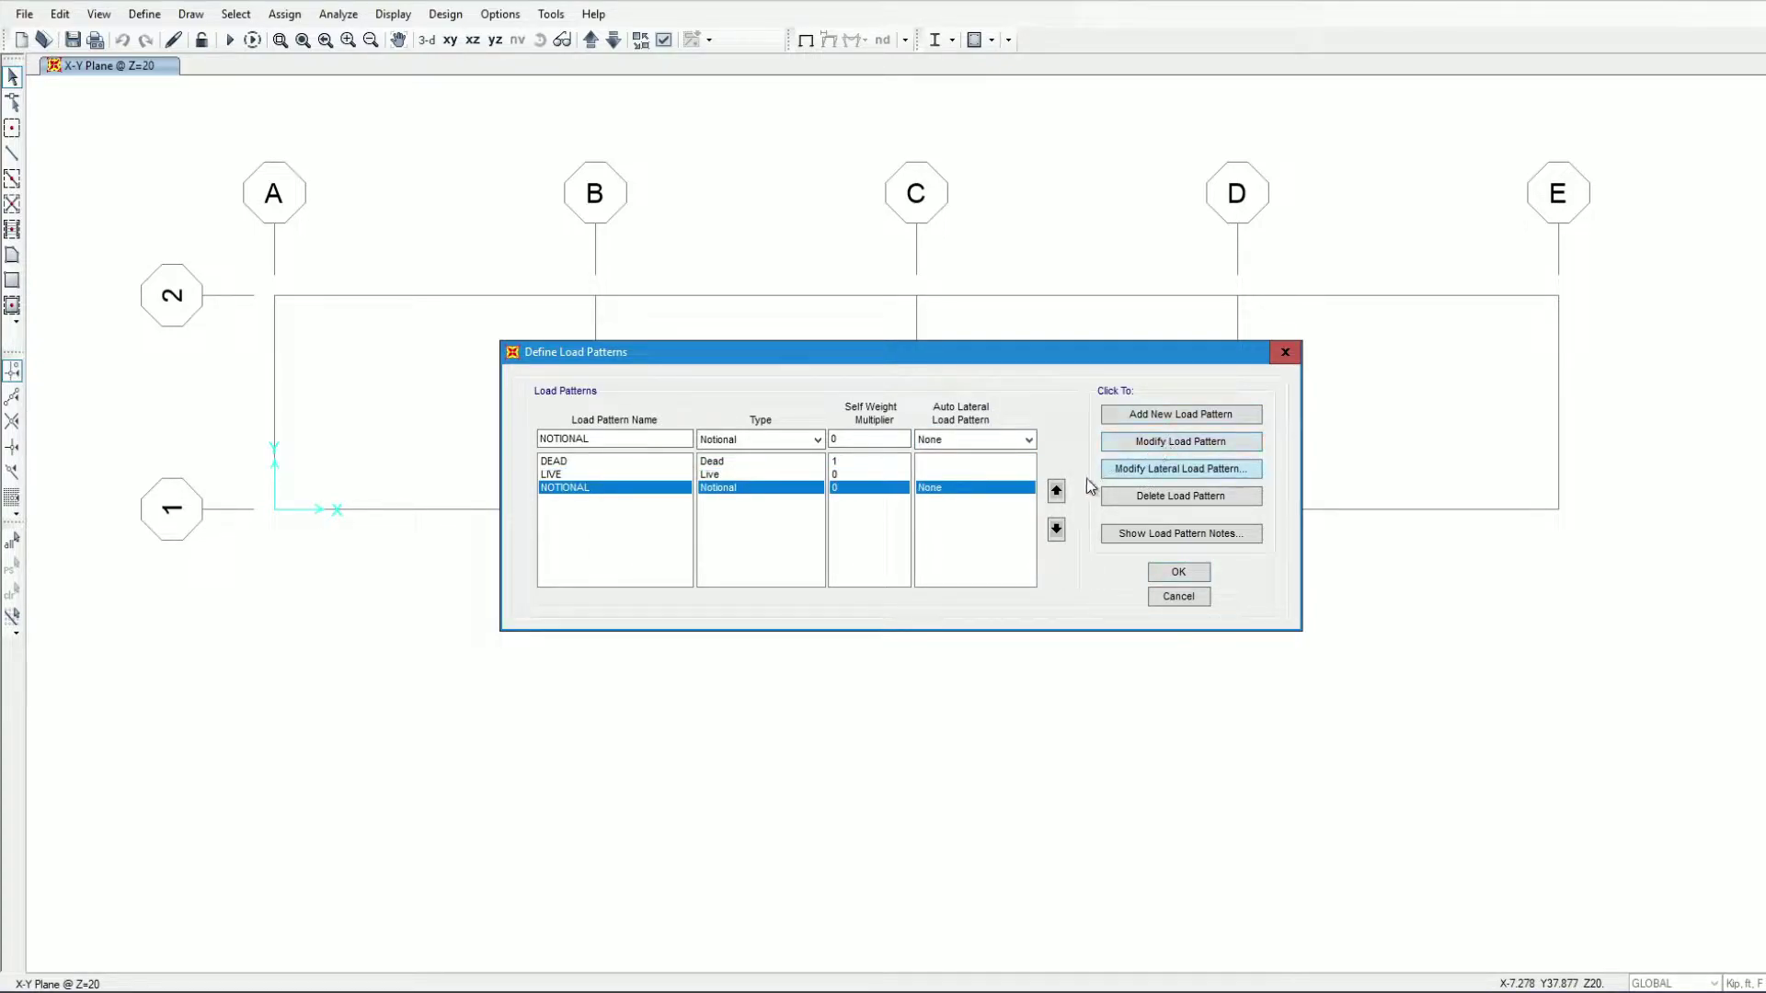
click(1180, 572)
Create a load case named Linear and apply the DEAD load pattern with a scale factor of 1.2.
click(144, 14)
click(190, 350)
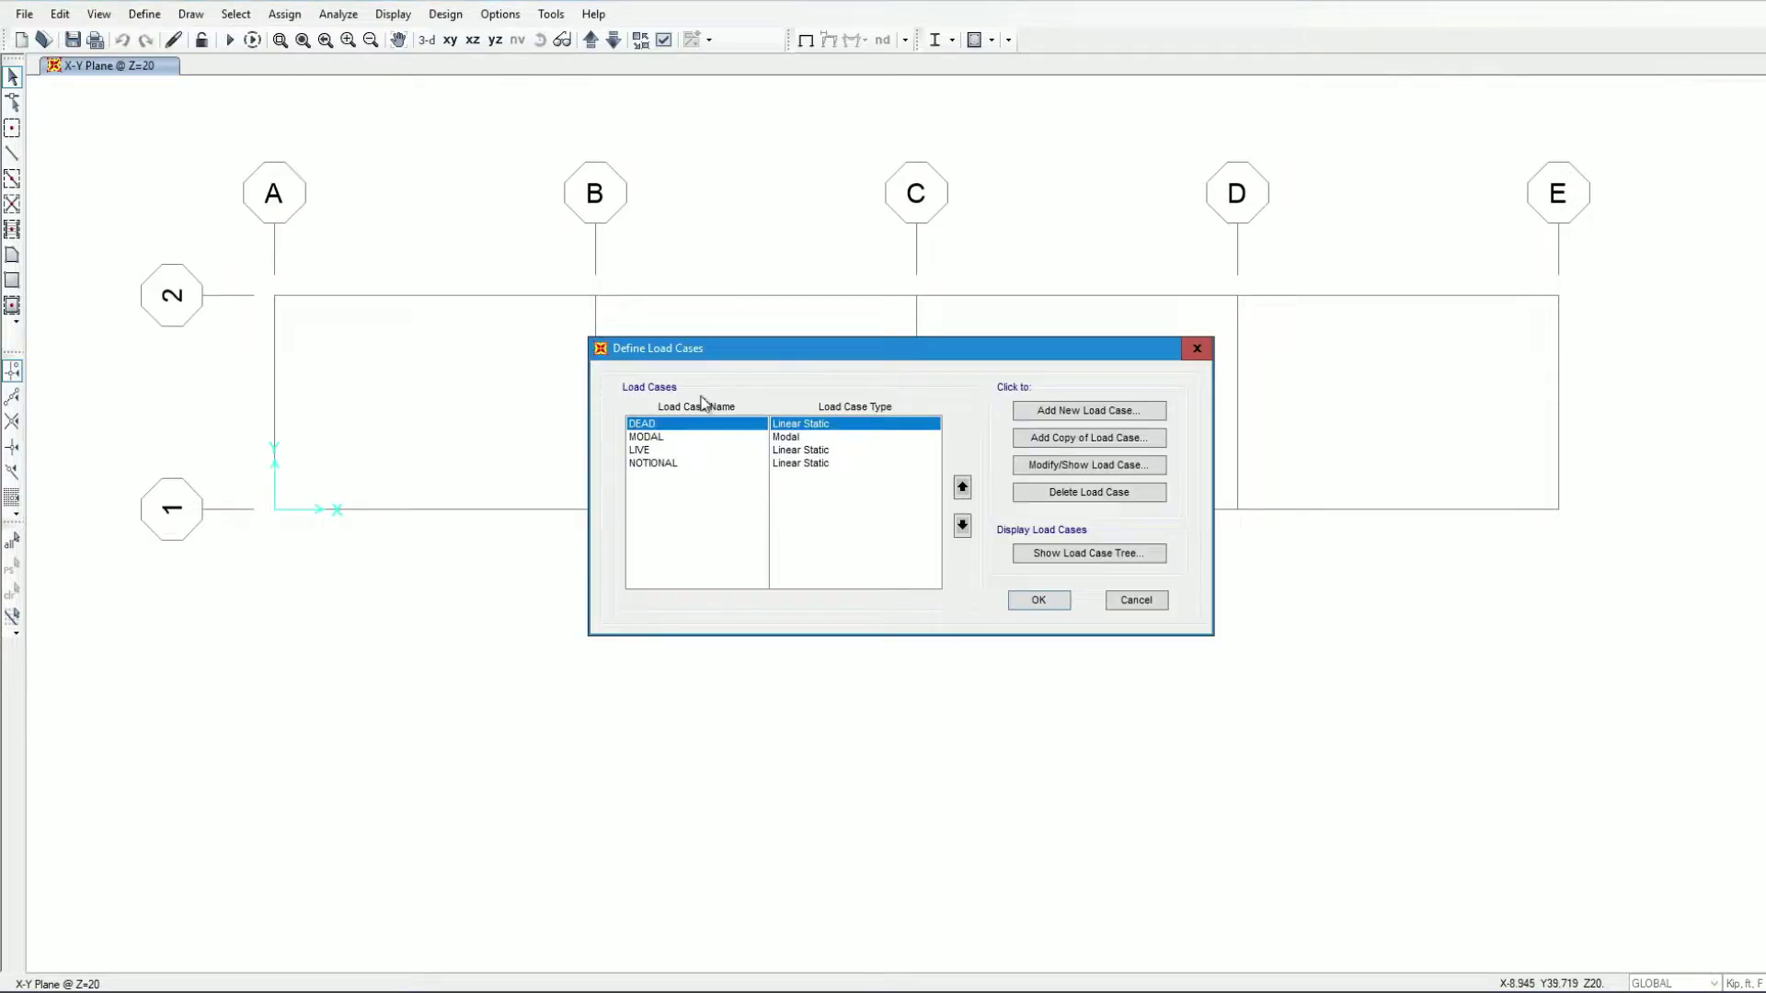
click(1101, 415)
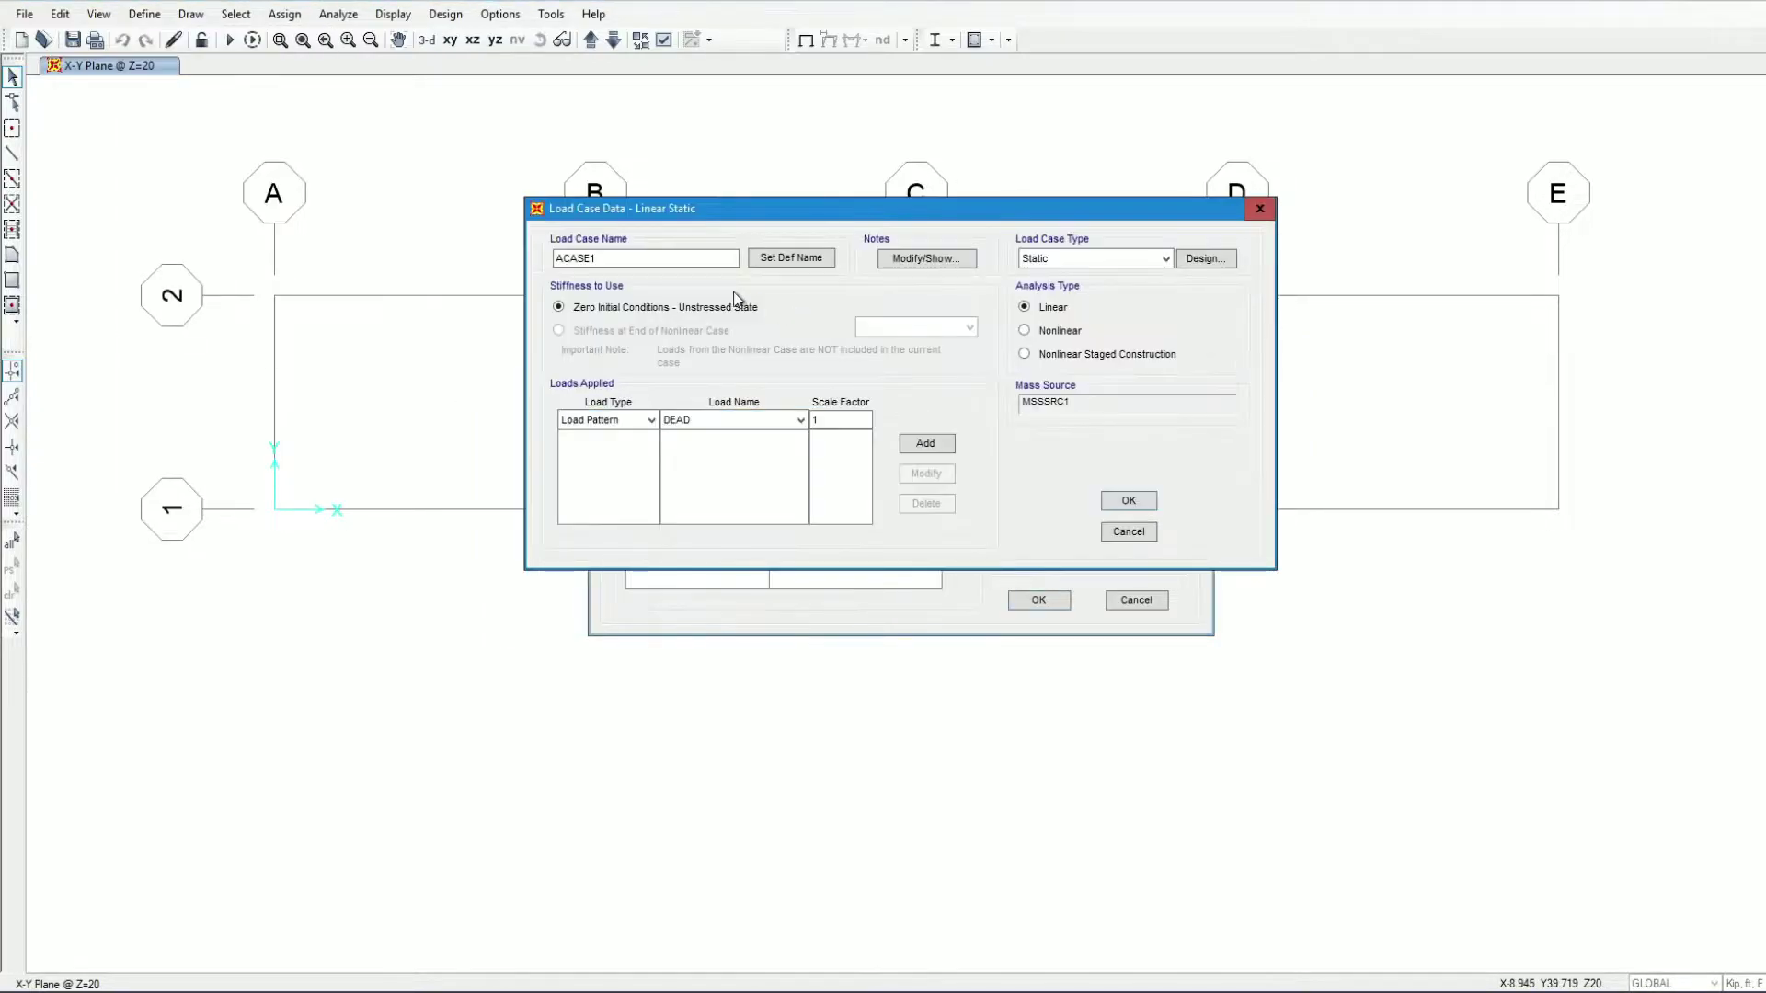
double_click(642, 257)
text(Linear)
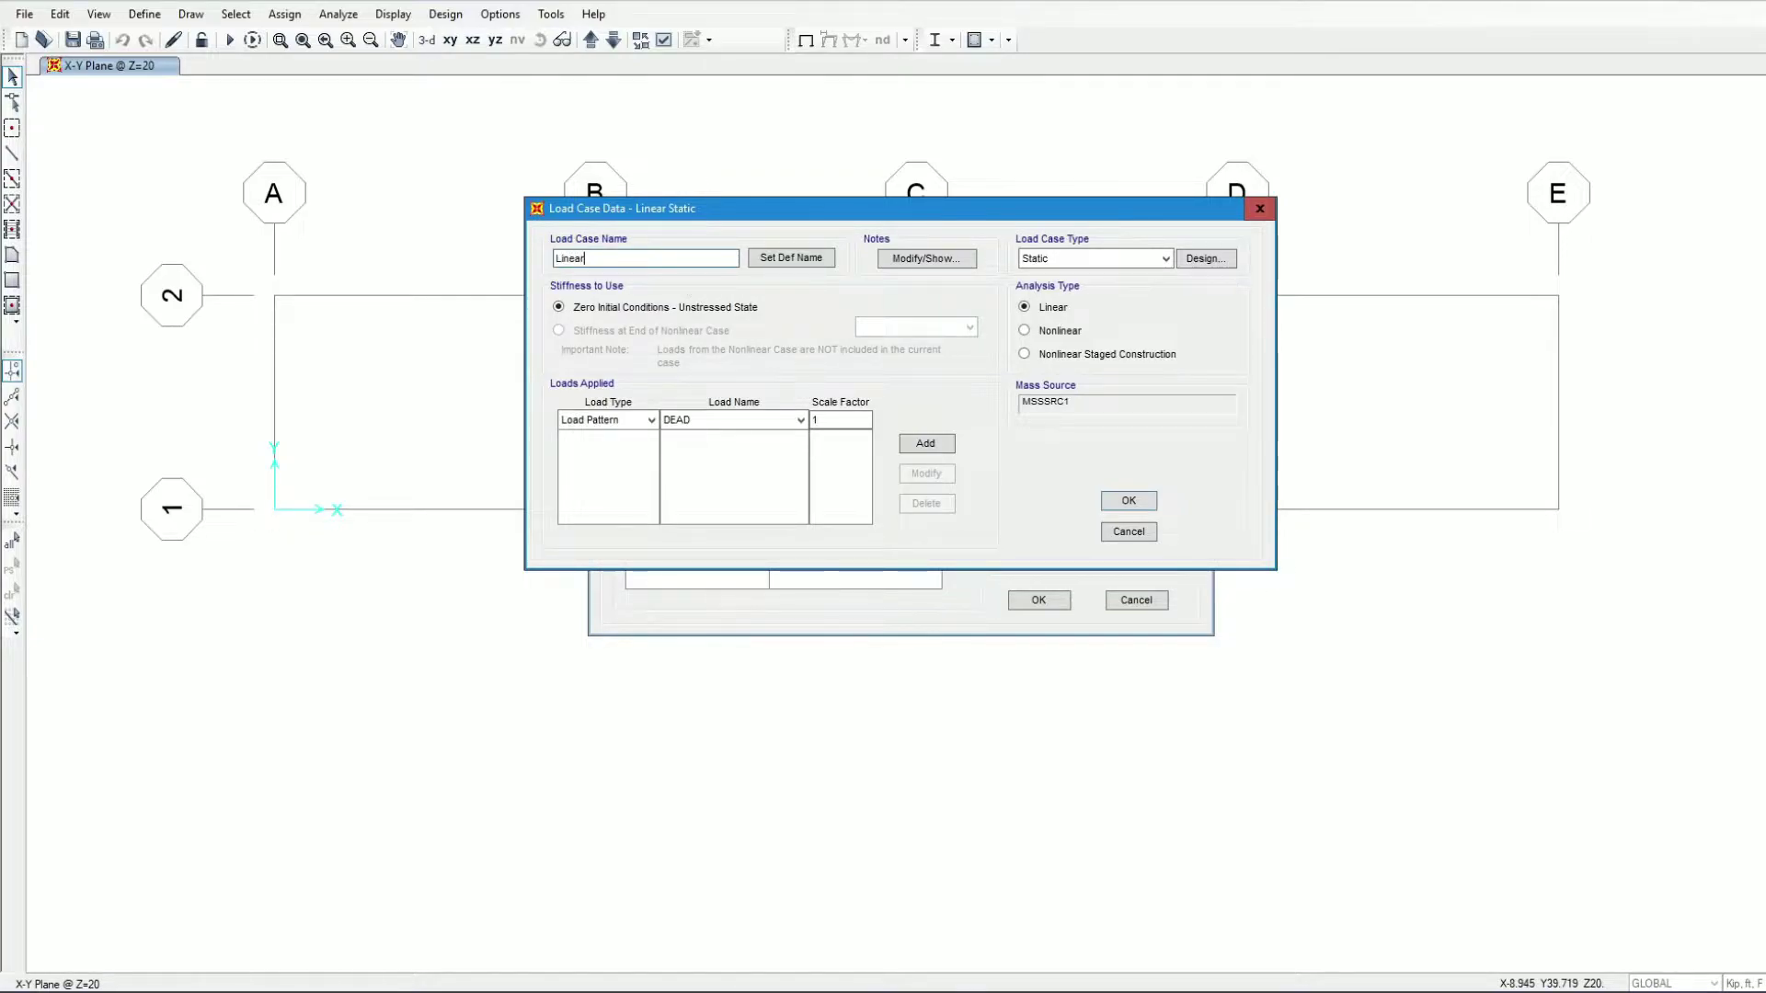
click(728, 437)
click(730, 422)
click(833, 420)
text(.2)
click(929, 445)
Apply LIVE with scale factor 1.6 and NOTIONAL with scale factor 1 to the Linear load case, and accept the case.
click(730, 421)
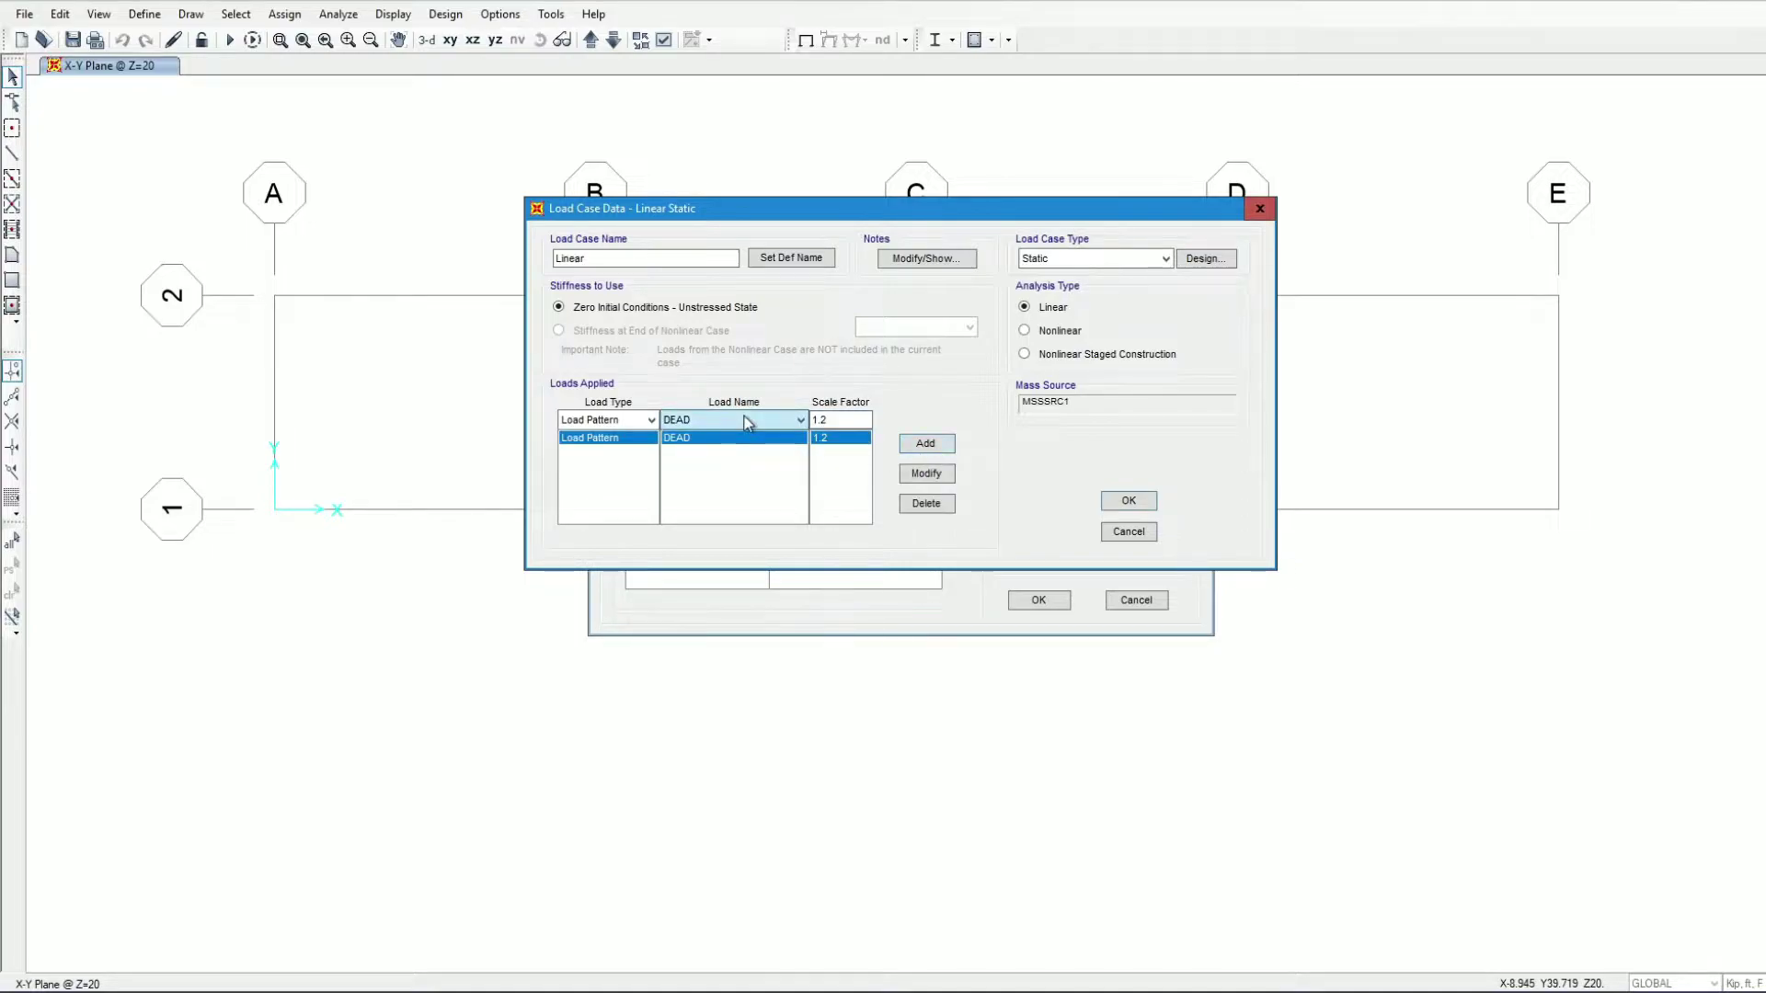
click(731, 420)
click(699, 445)
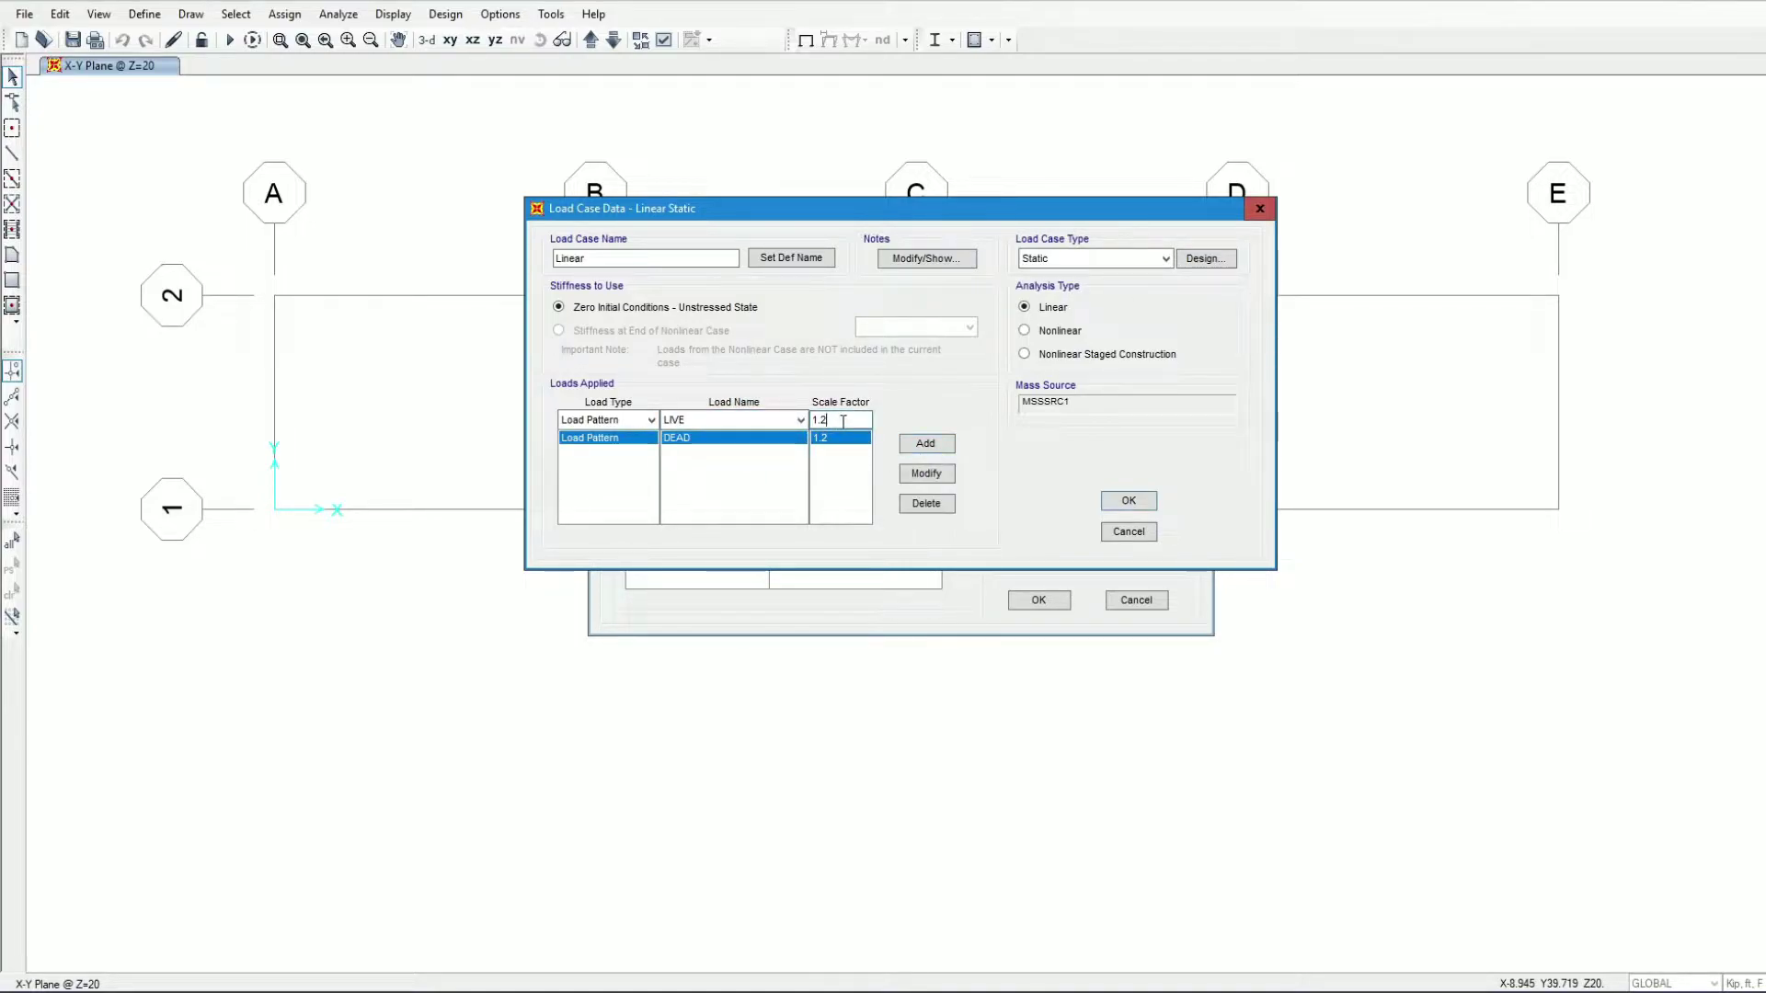
click(925, 444)
click(730, 422)
click(691, 464)
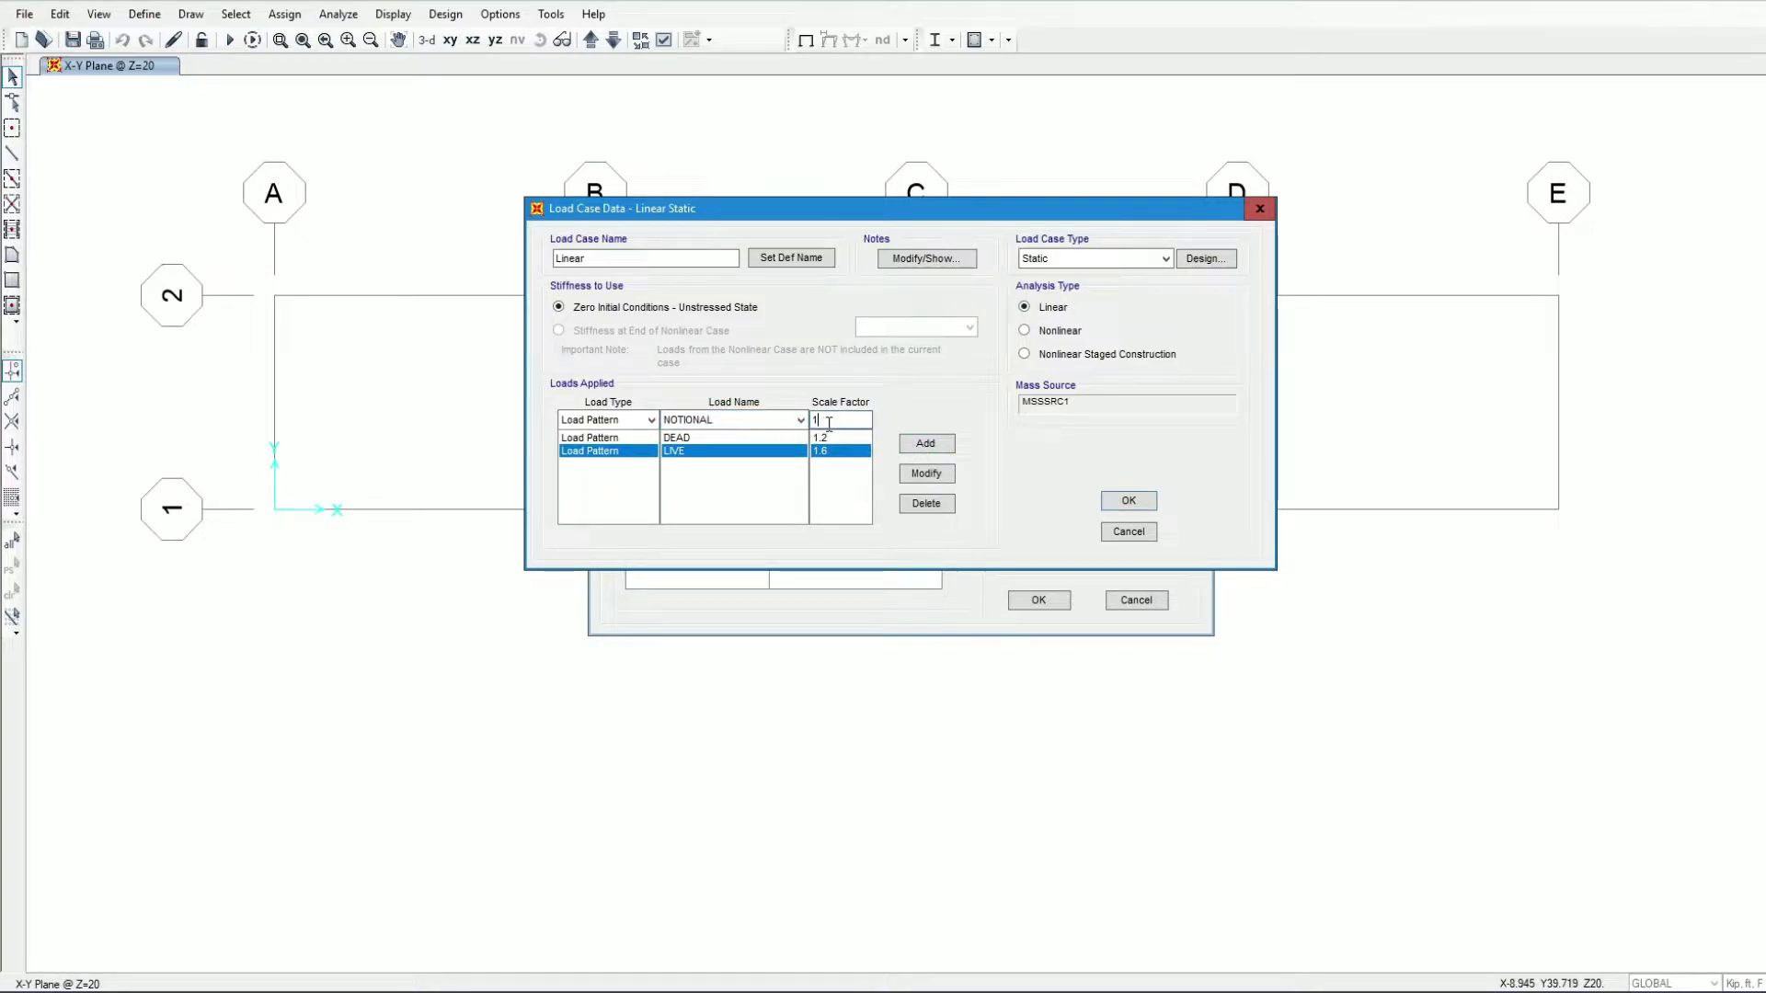
click(925, 444)
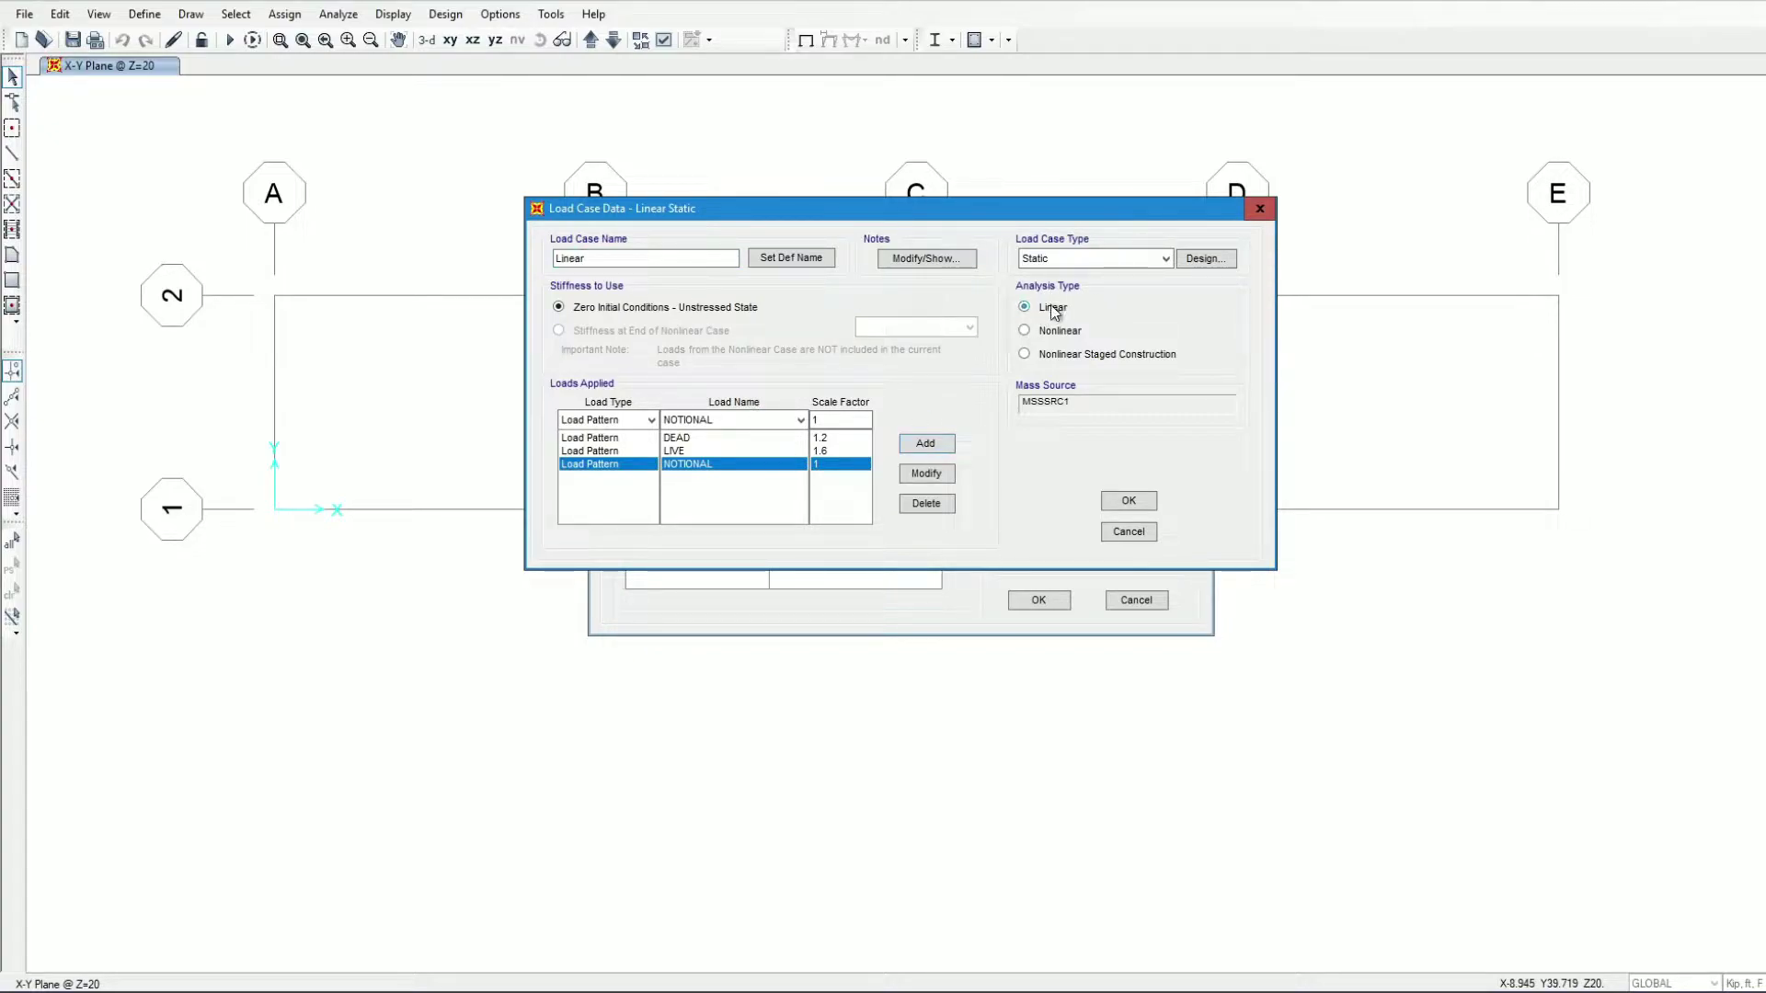
click(1124, 499)
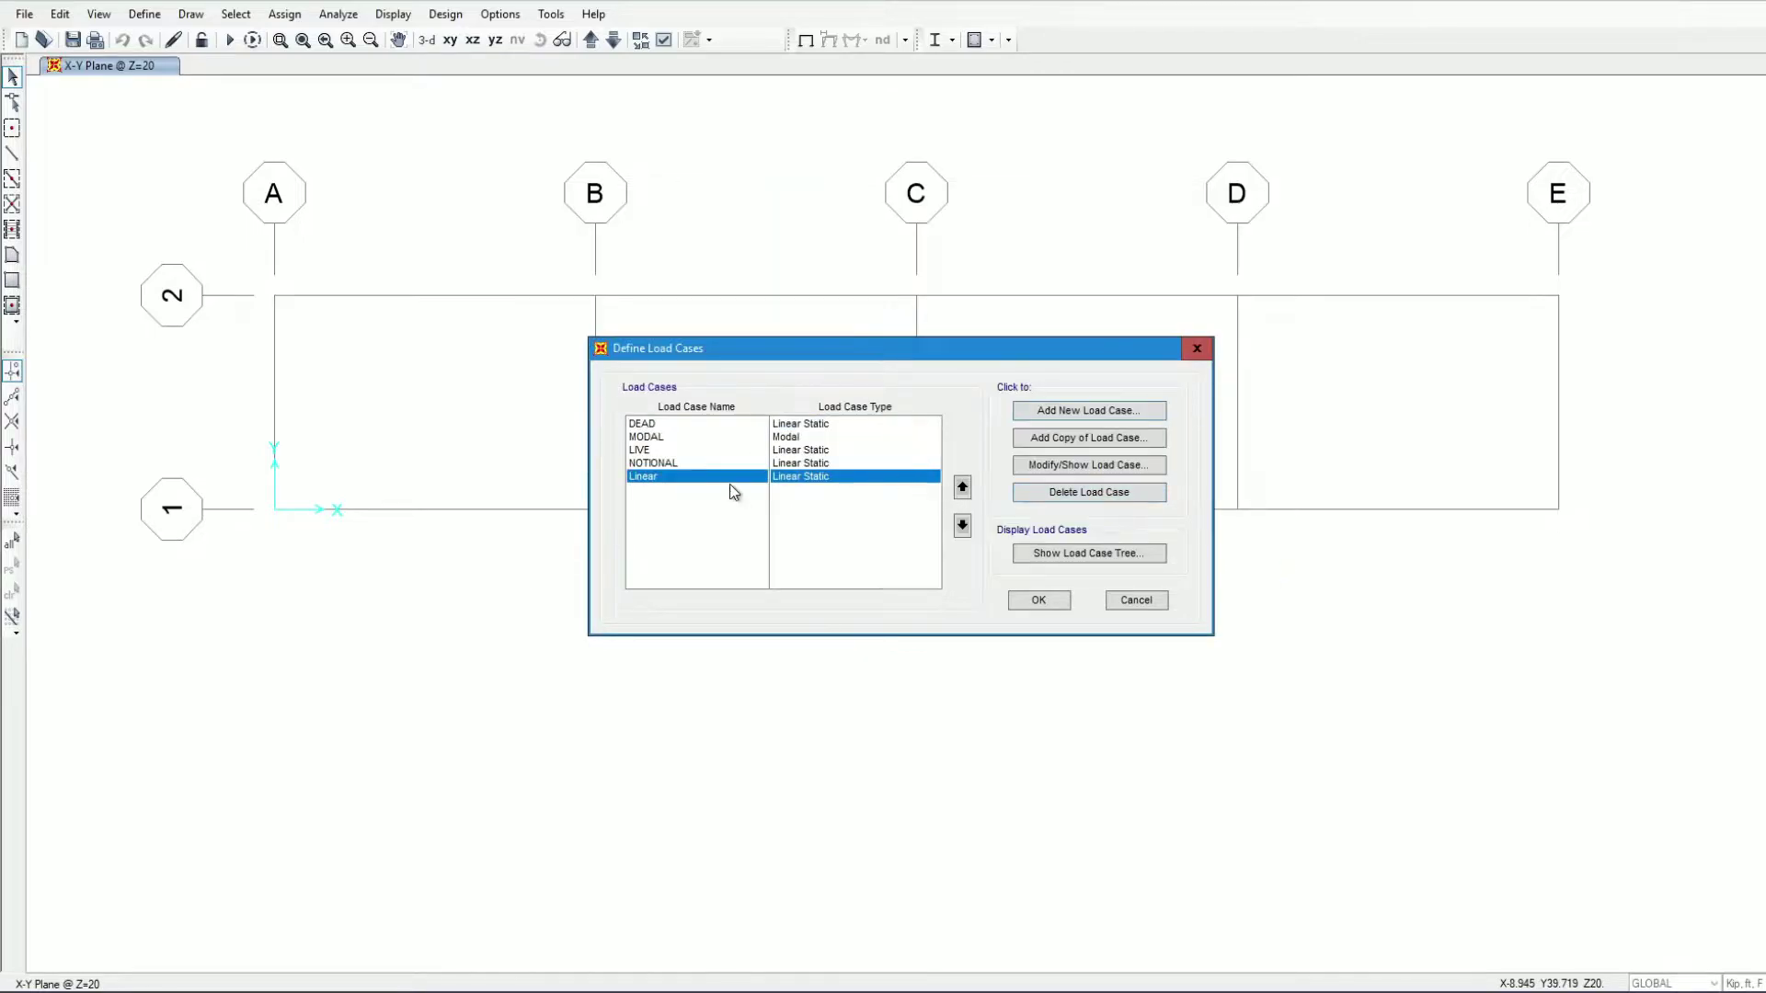
Create a load case named "Non- Linear" and apply the DEAD load pattern with a scale factor of 1.2.
click(1121, 411)
double_click(672, 257)
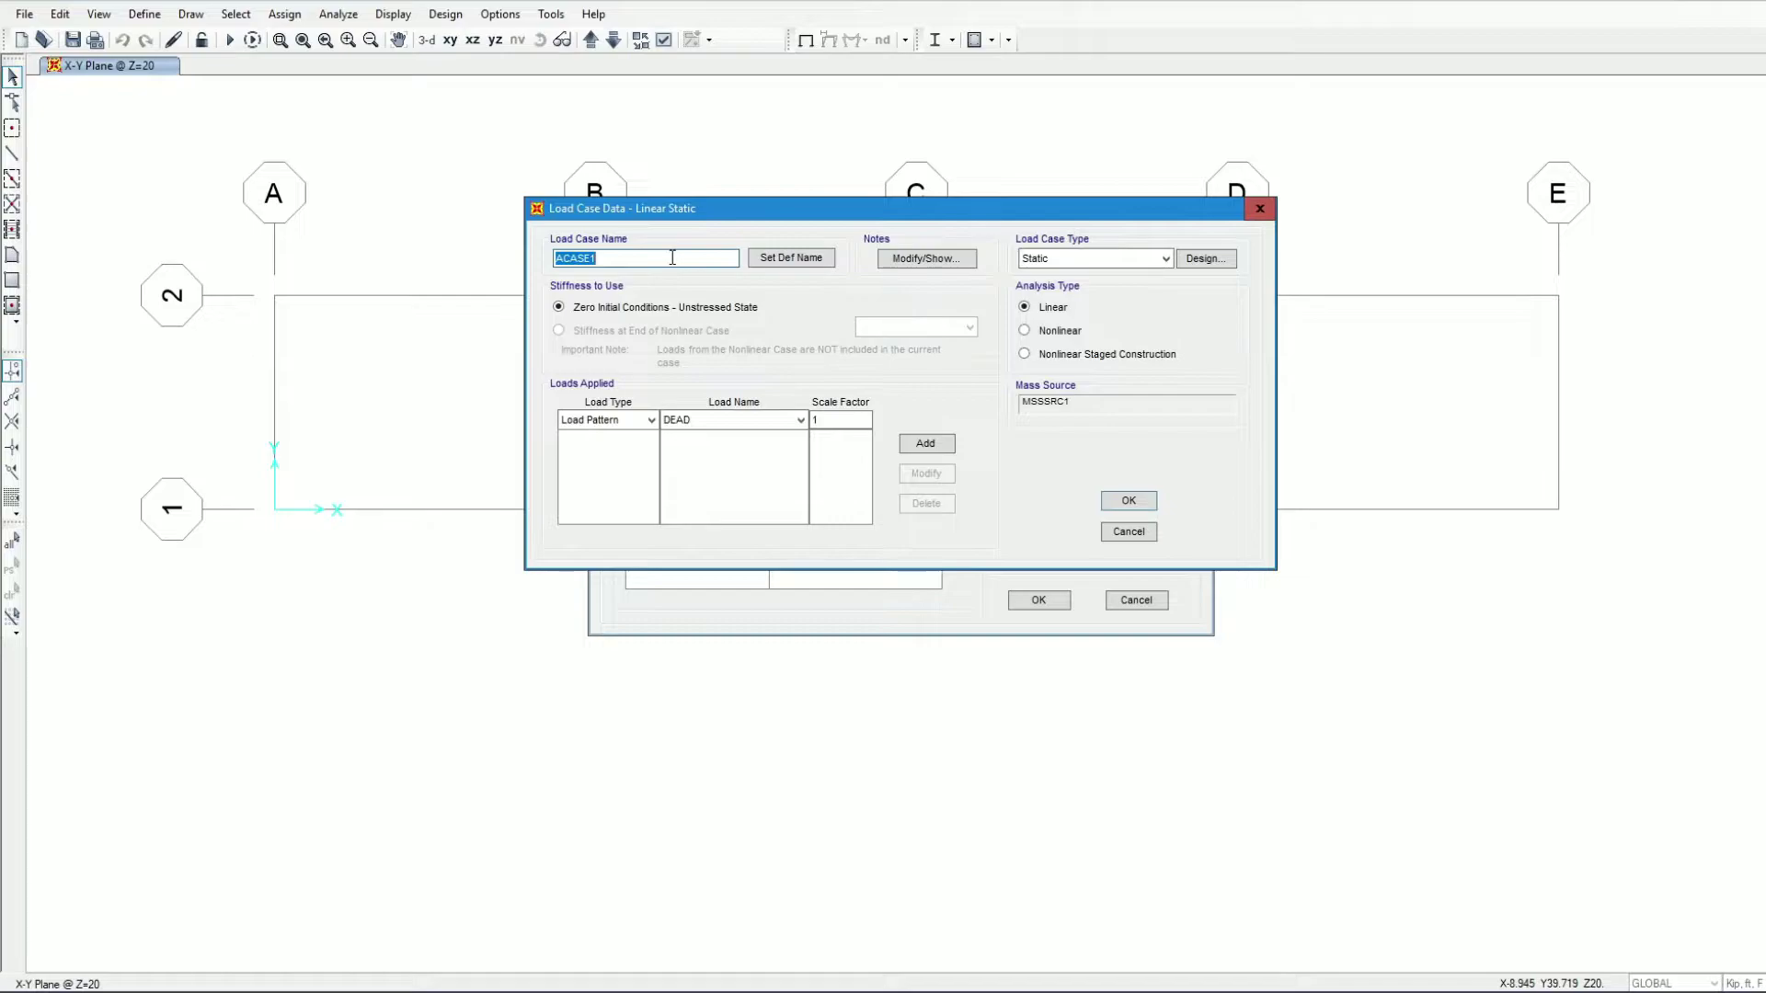
text(Non- Linear)
click(942, 450)
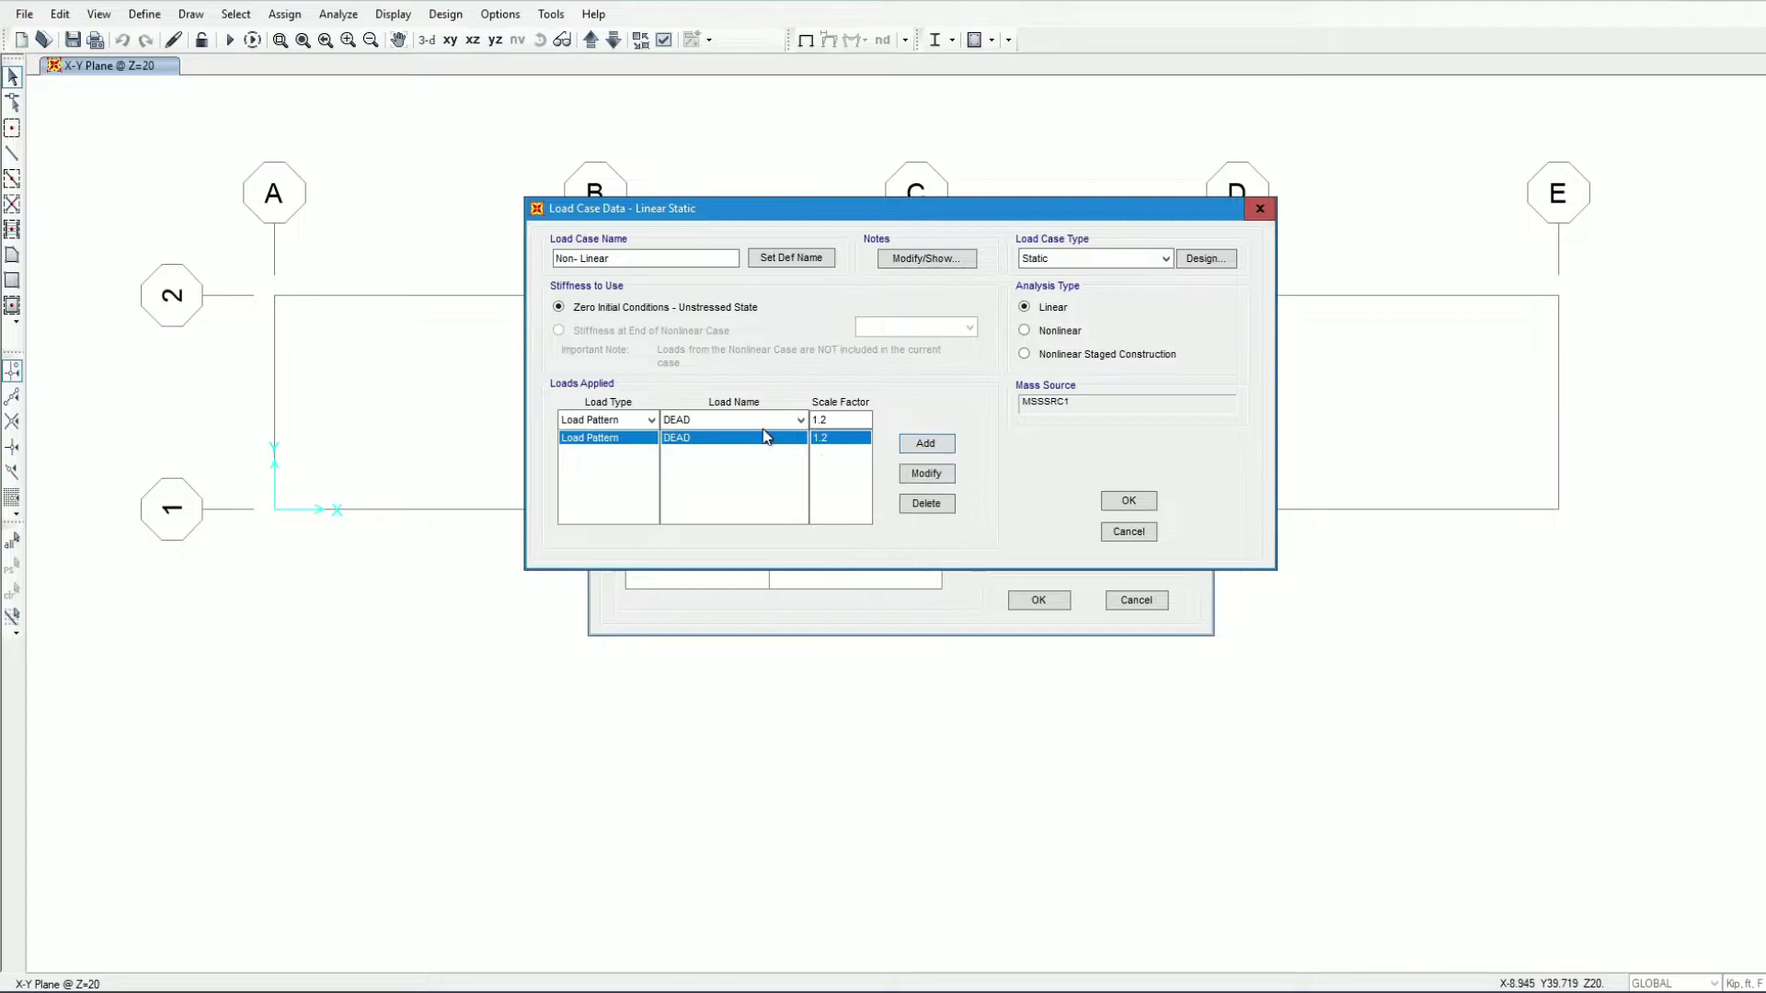
Apply LIVE with scale factor 1.6 and NOTIONAL with scale factor 1 to the "Non- Linear" load case.
click(740, 420)
click(745, 442)
click(925, 443)
click(725, 423)
click(742, 460)
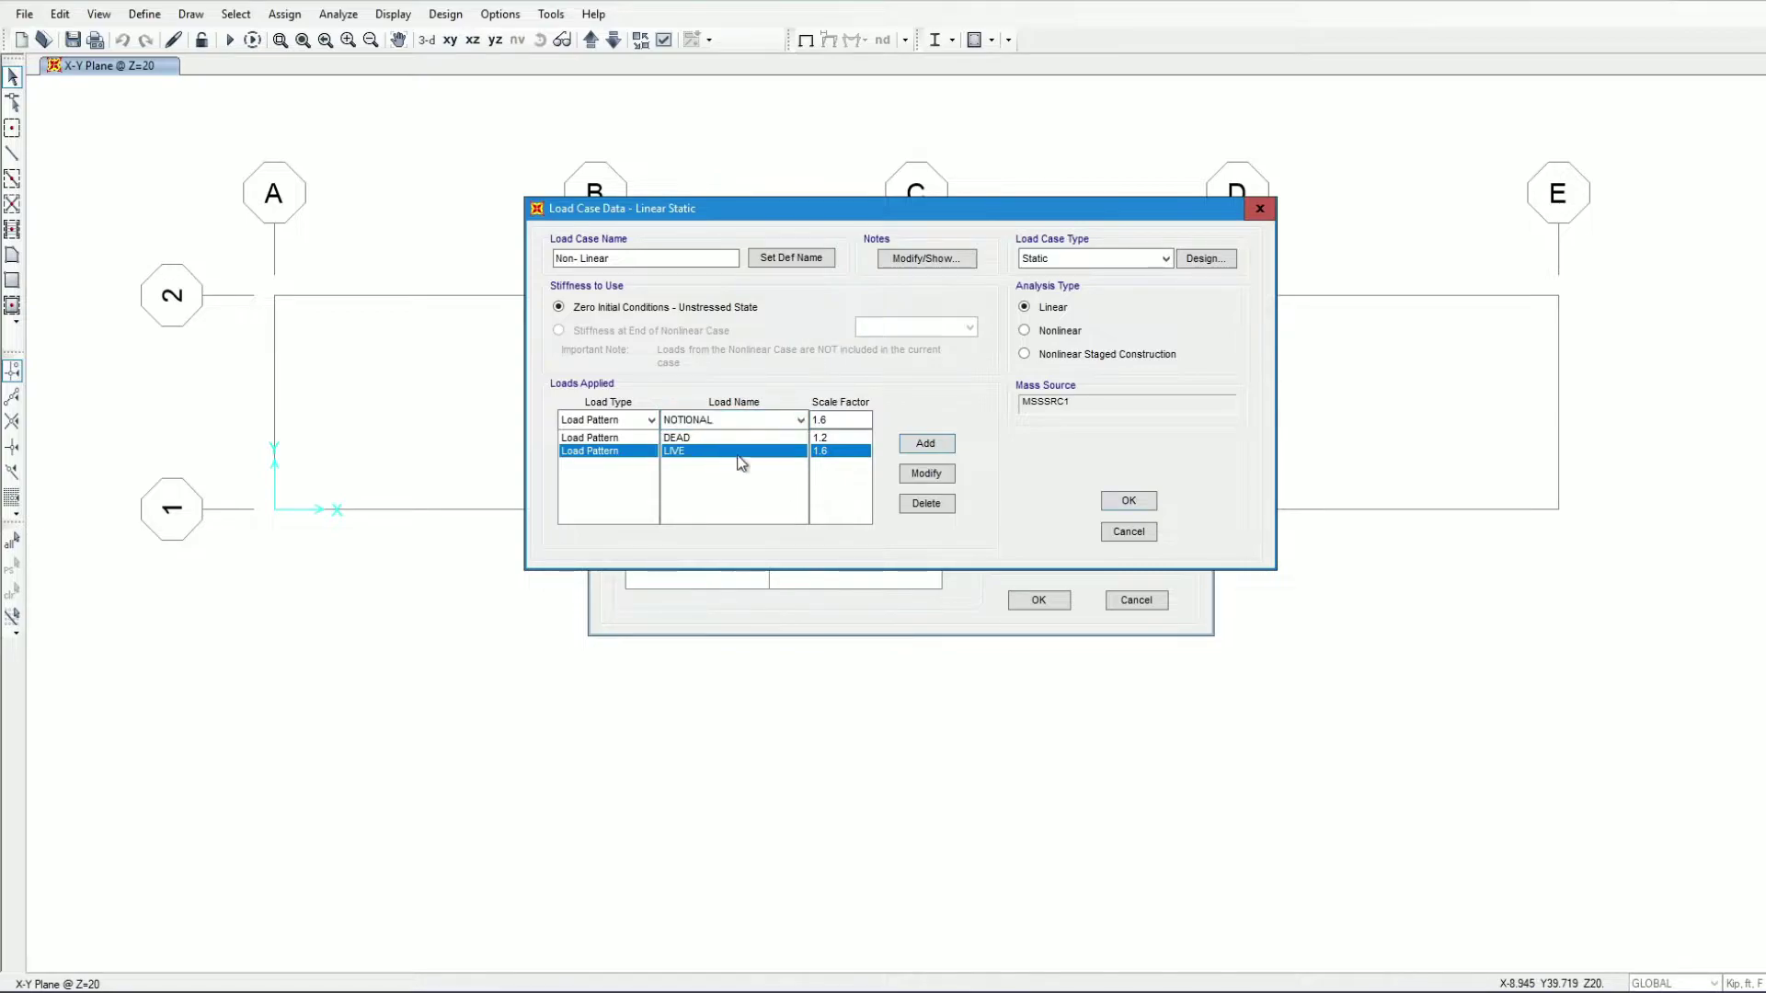
click(839, 420)
click(938, 446)
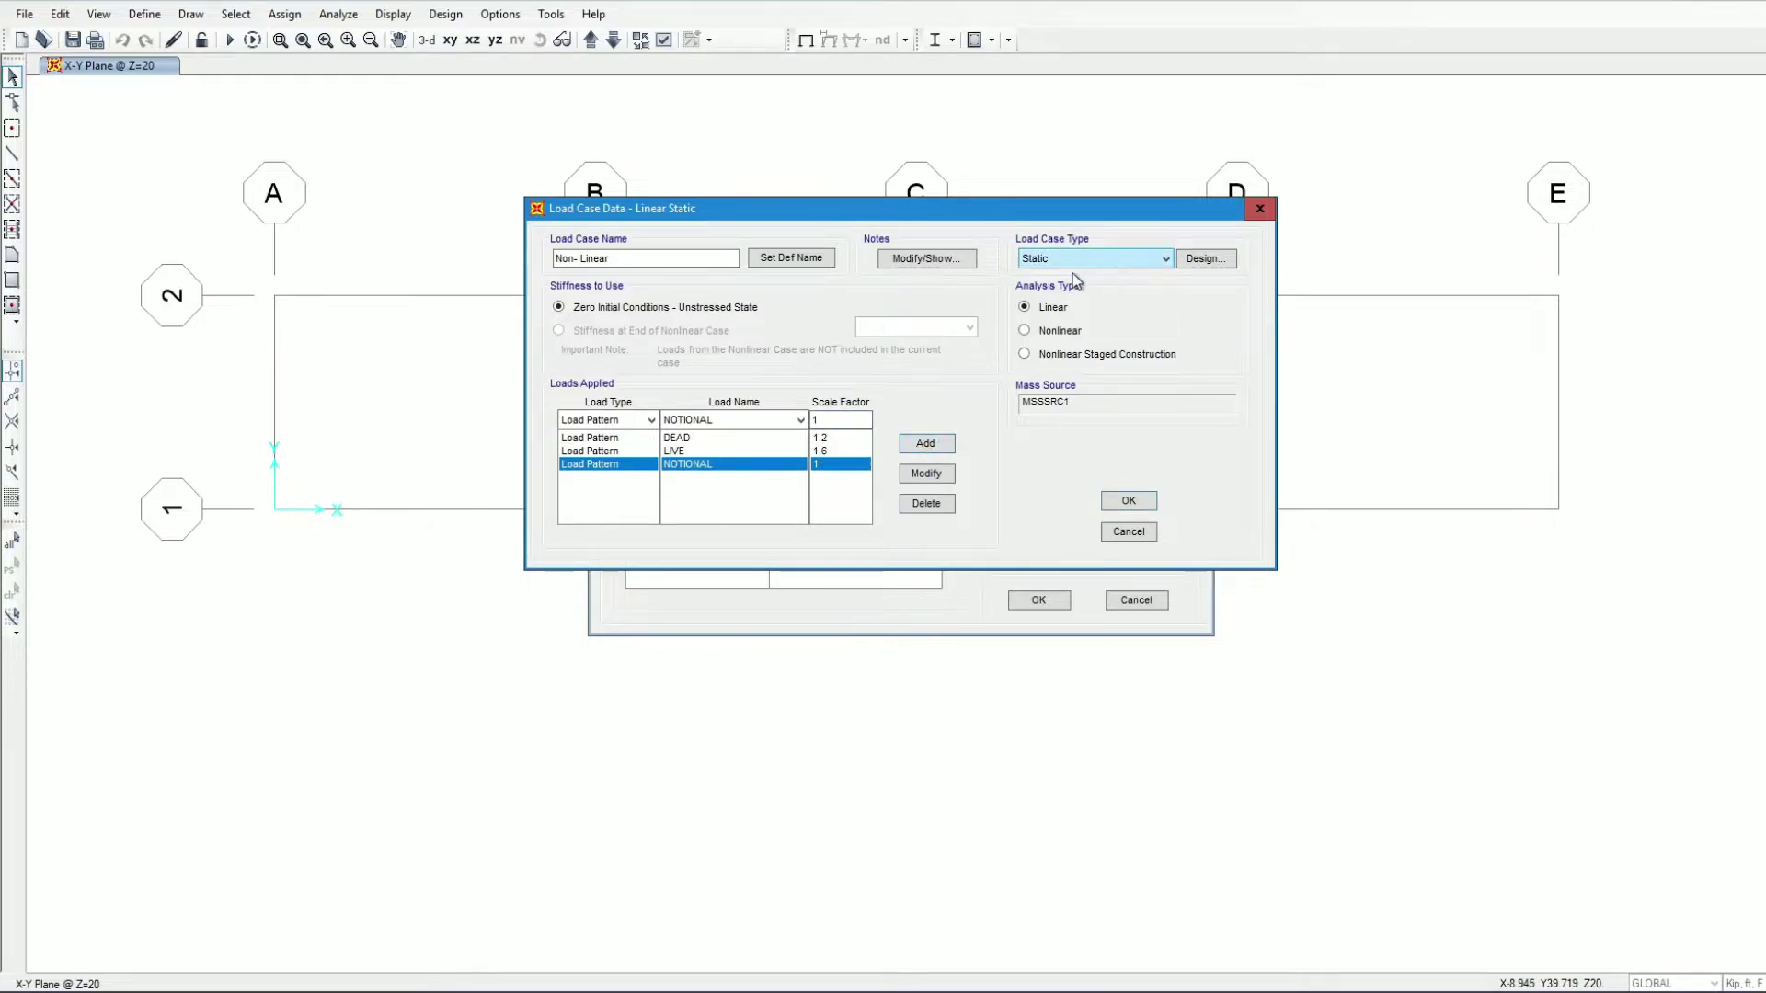
Set the "Non- Linear" case to nonlinear analysis with P-Delta plus Large Displacements, and accept the load cases.
click(1051, 329)
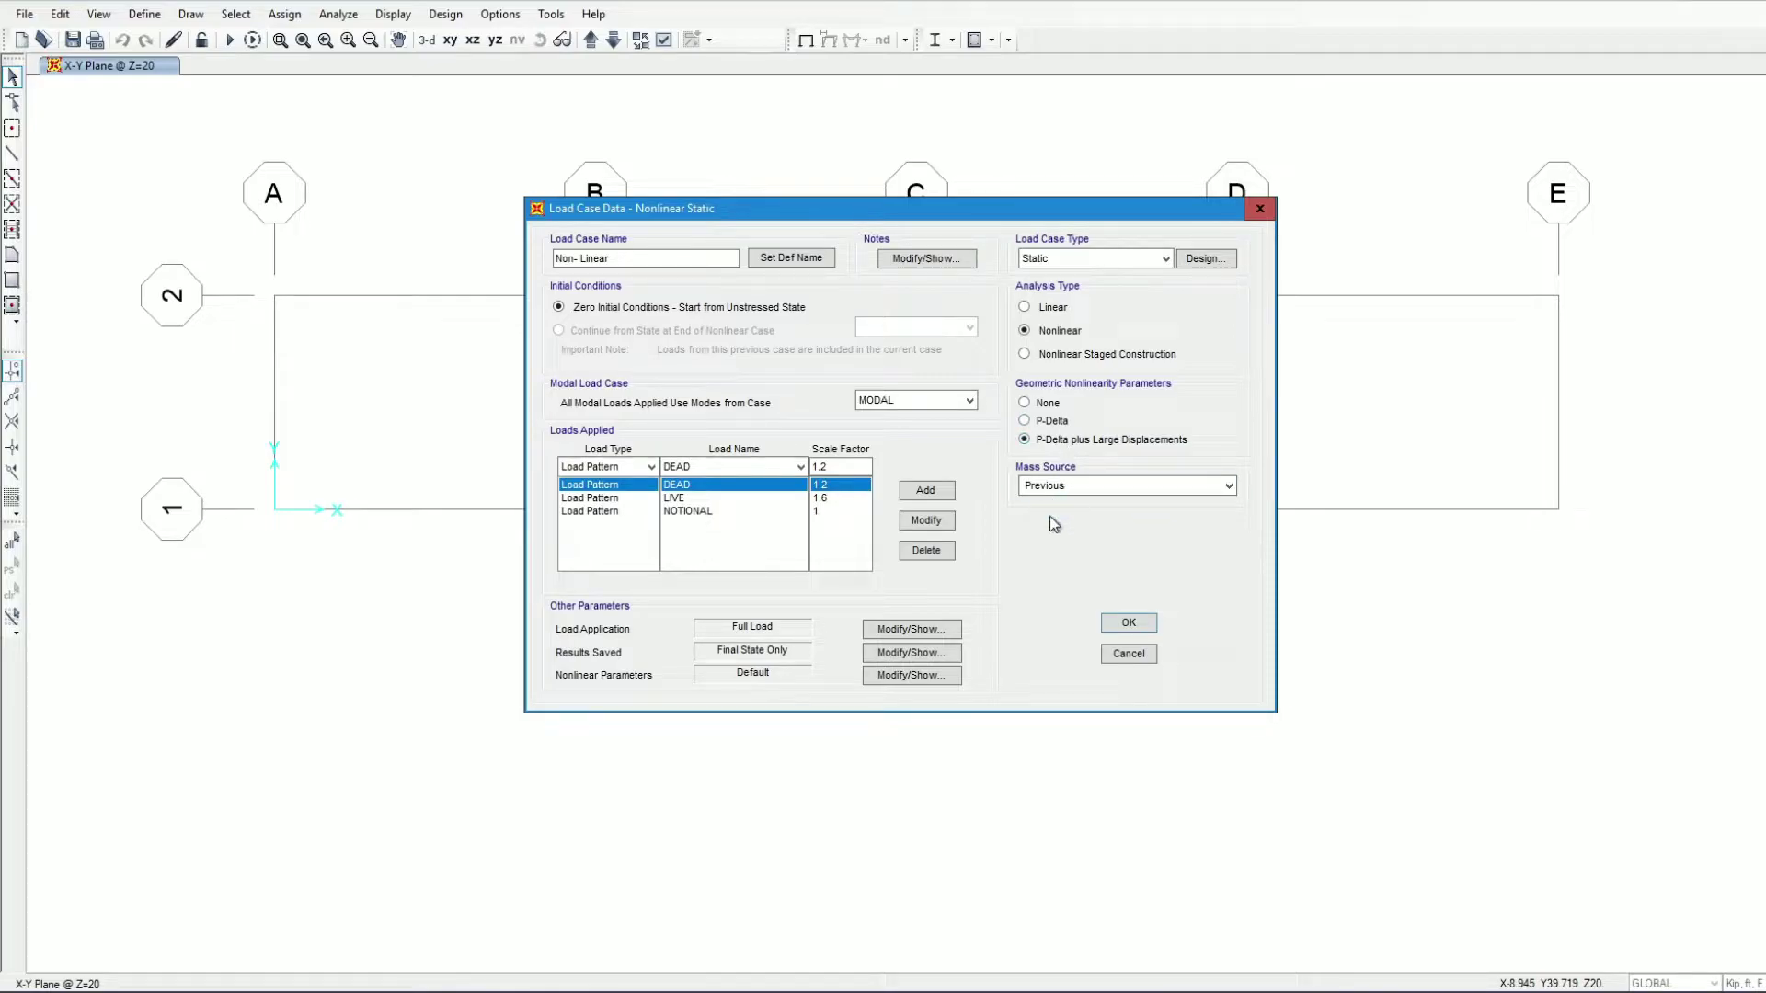
click(1129, 624)
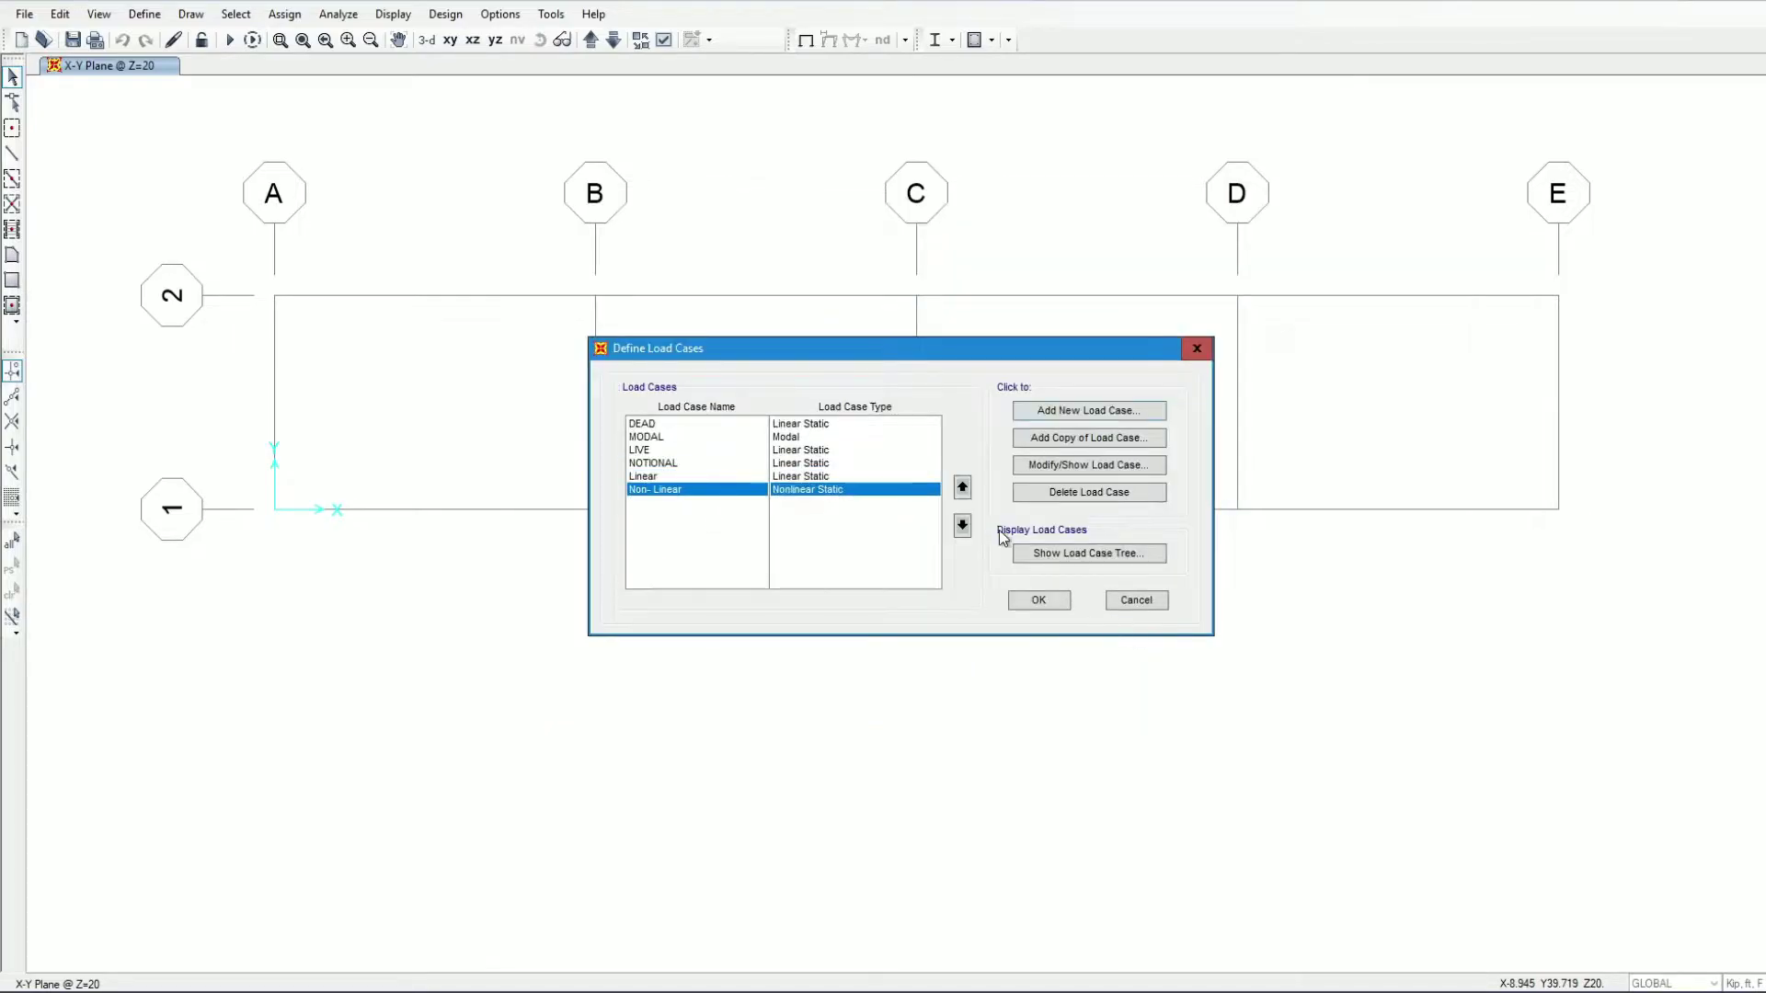
click(1033, 600)
click(145, 35)
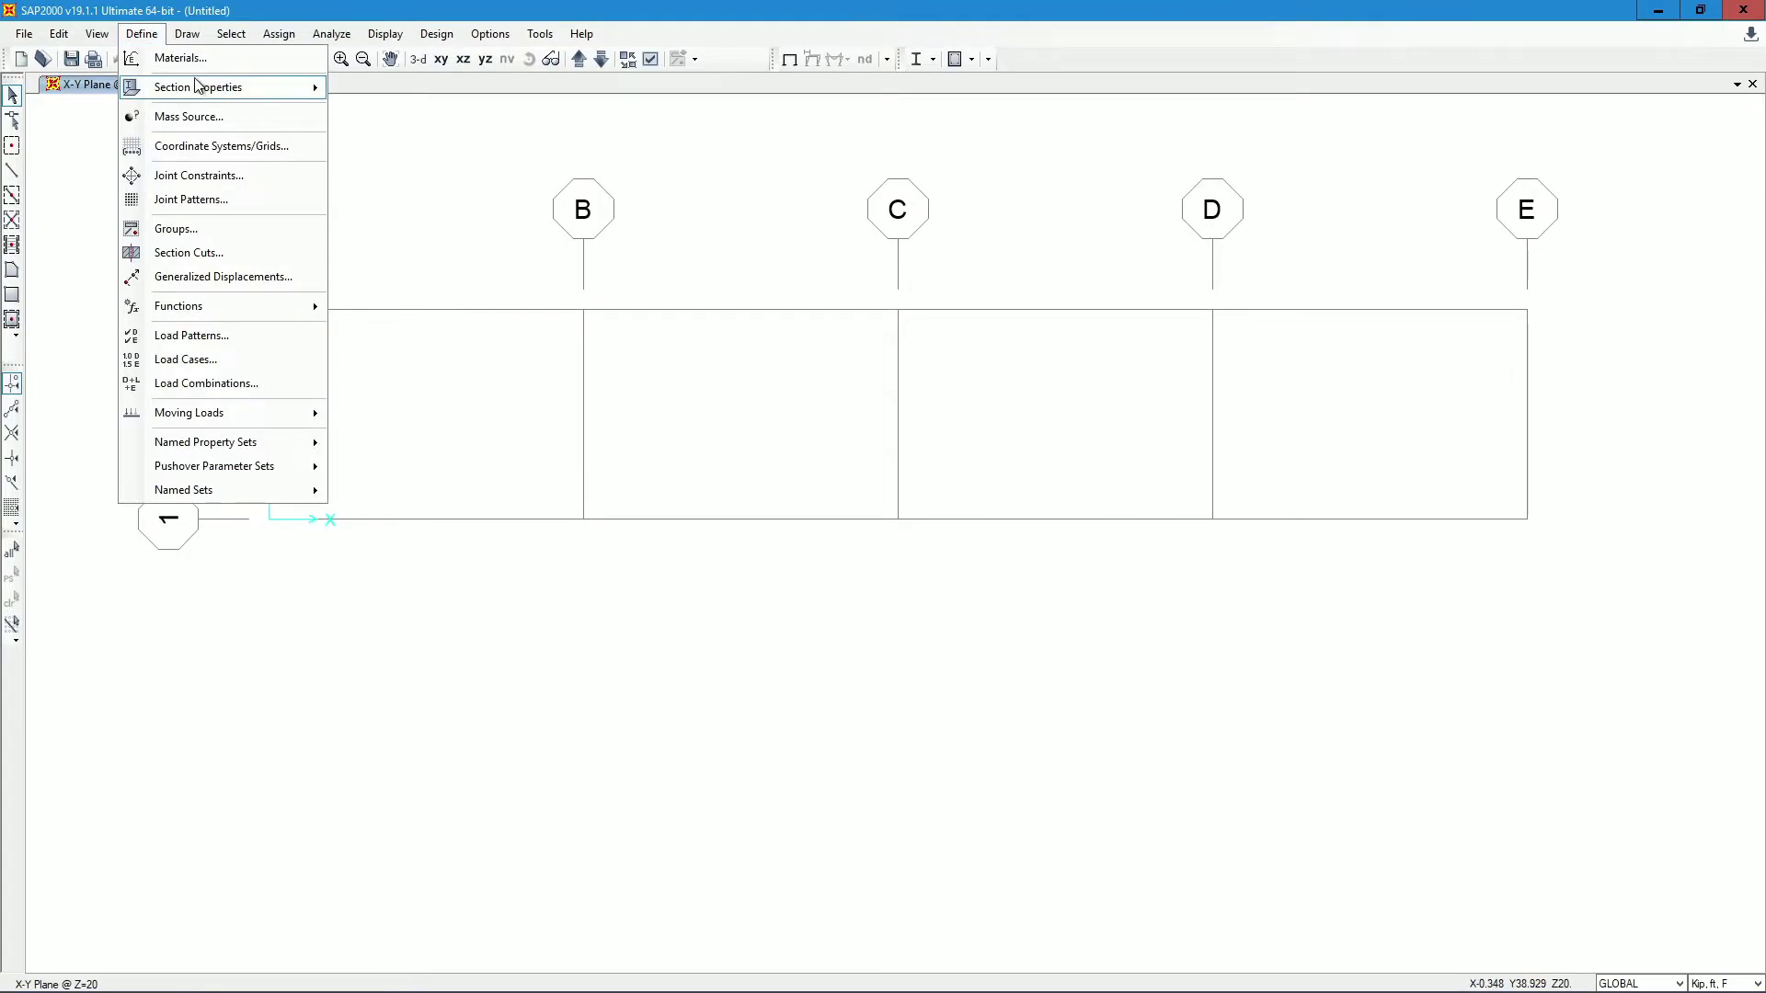
click(186, 389)
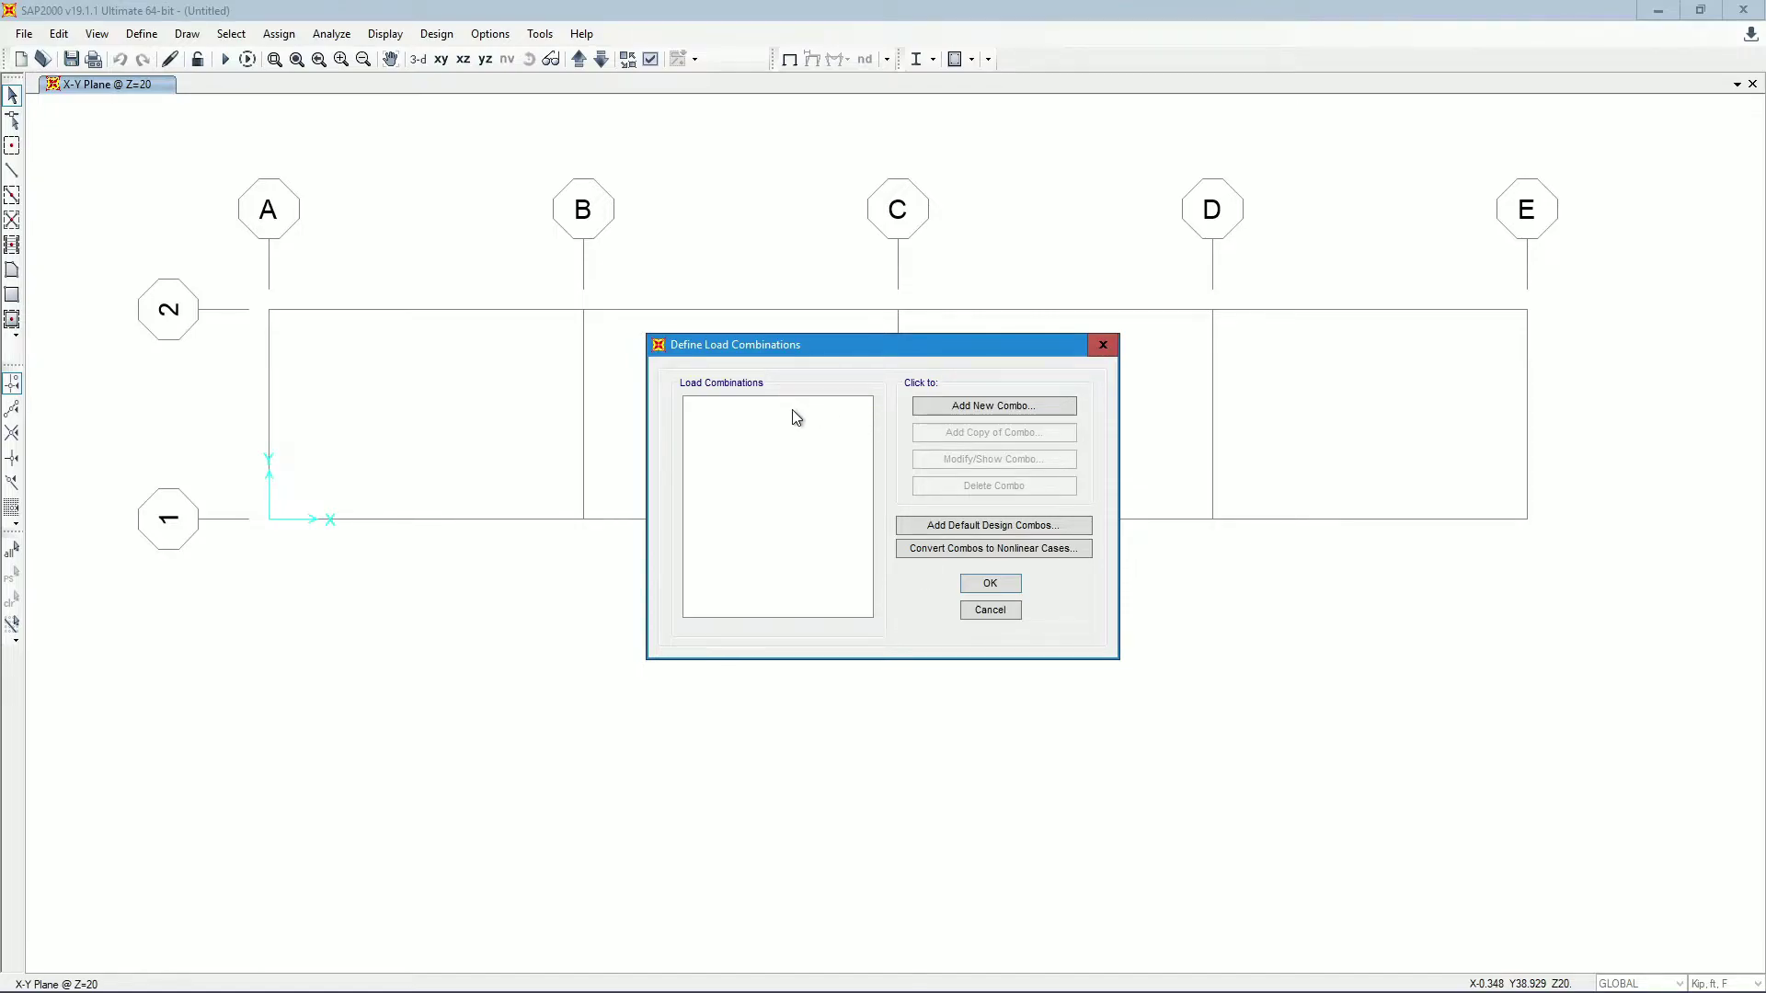
click(1106, 347)
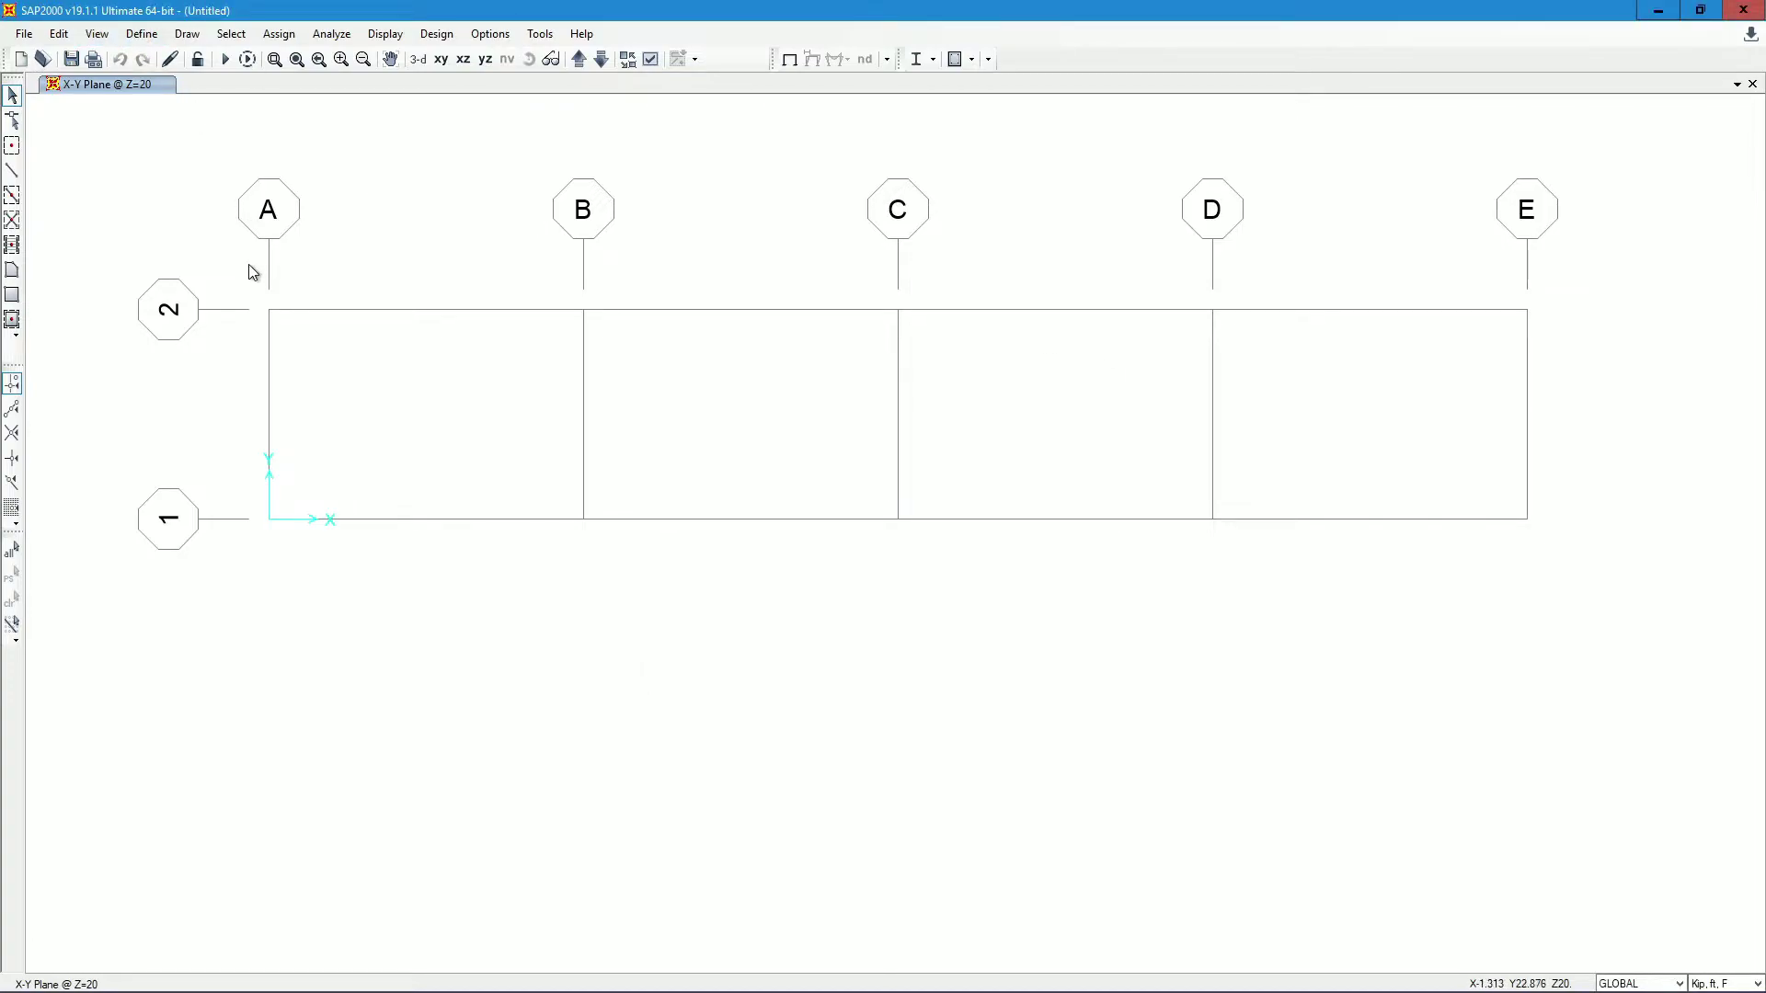
In the X-Z plane at Y=20, quick-draw W18X40 straight frame beams along the upper grid line in bays A-B, C-D and D-E.
click(463, 59)
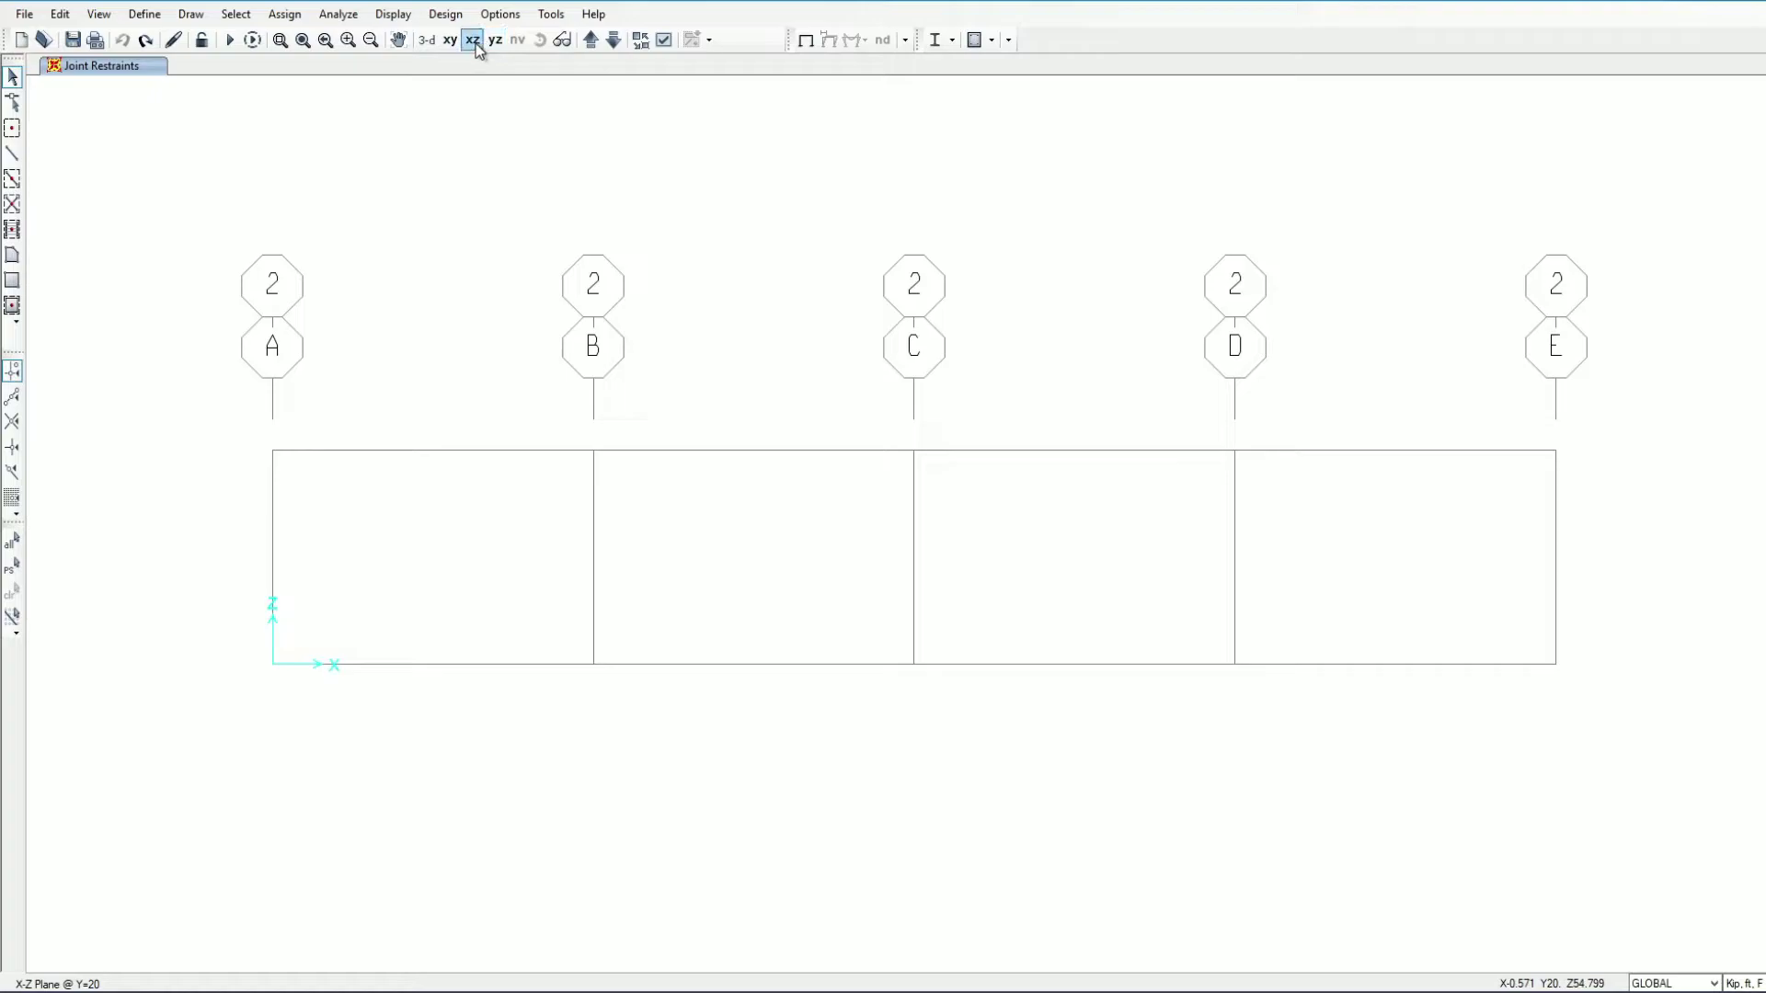
click(145, 14)
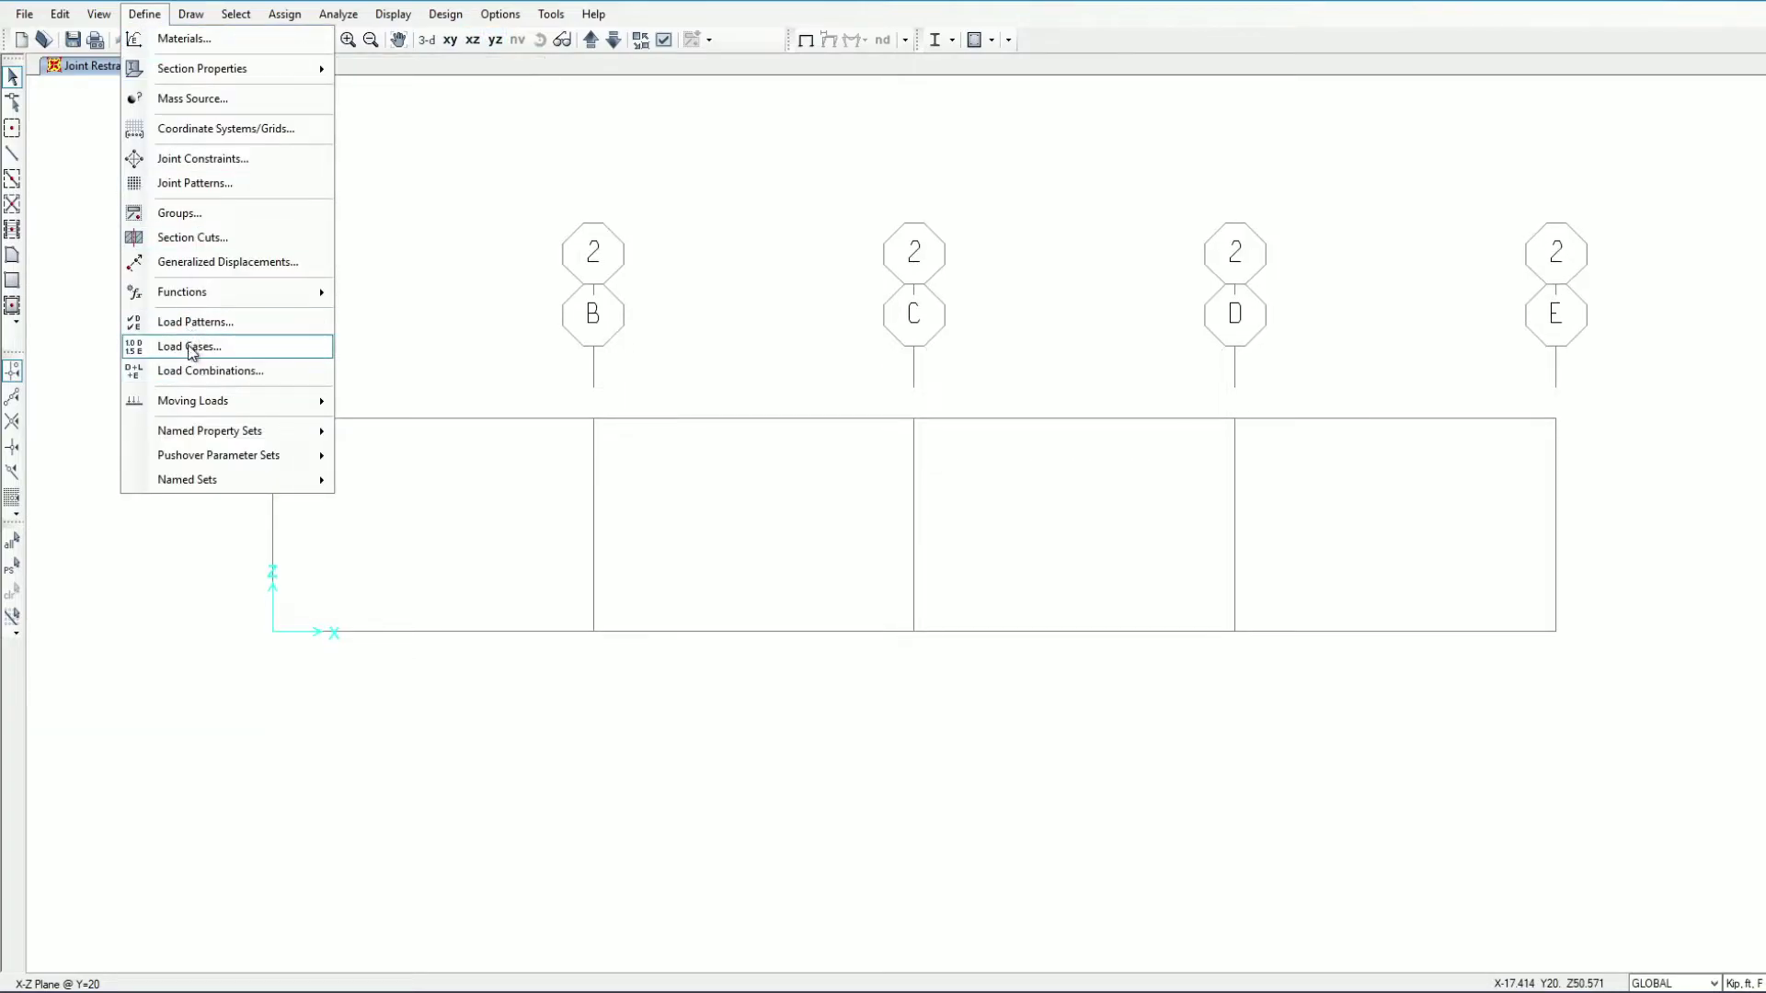
click(382, 342)
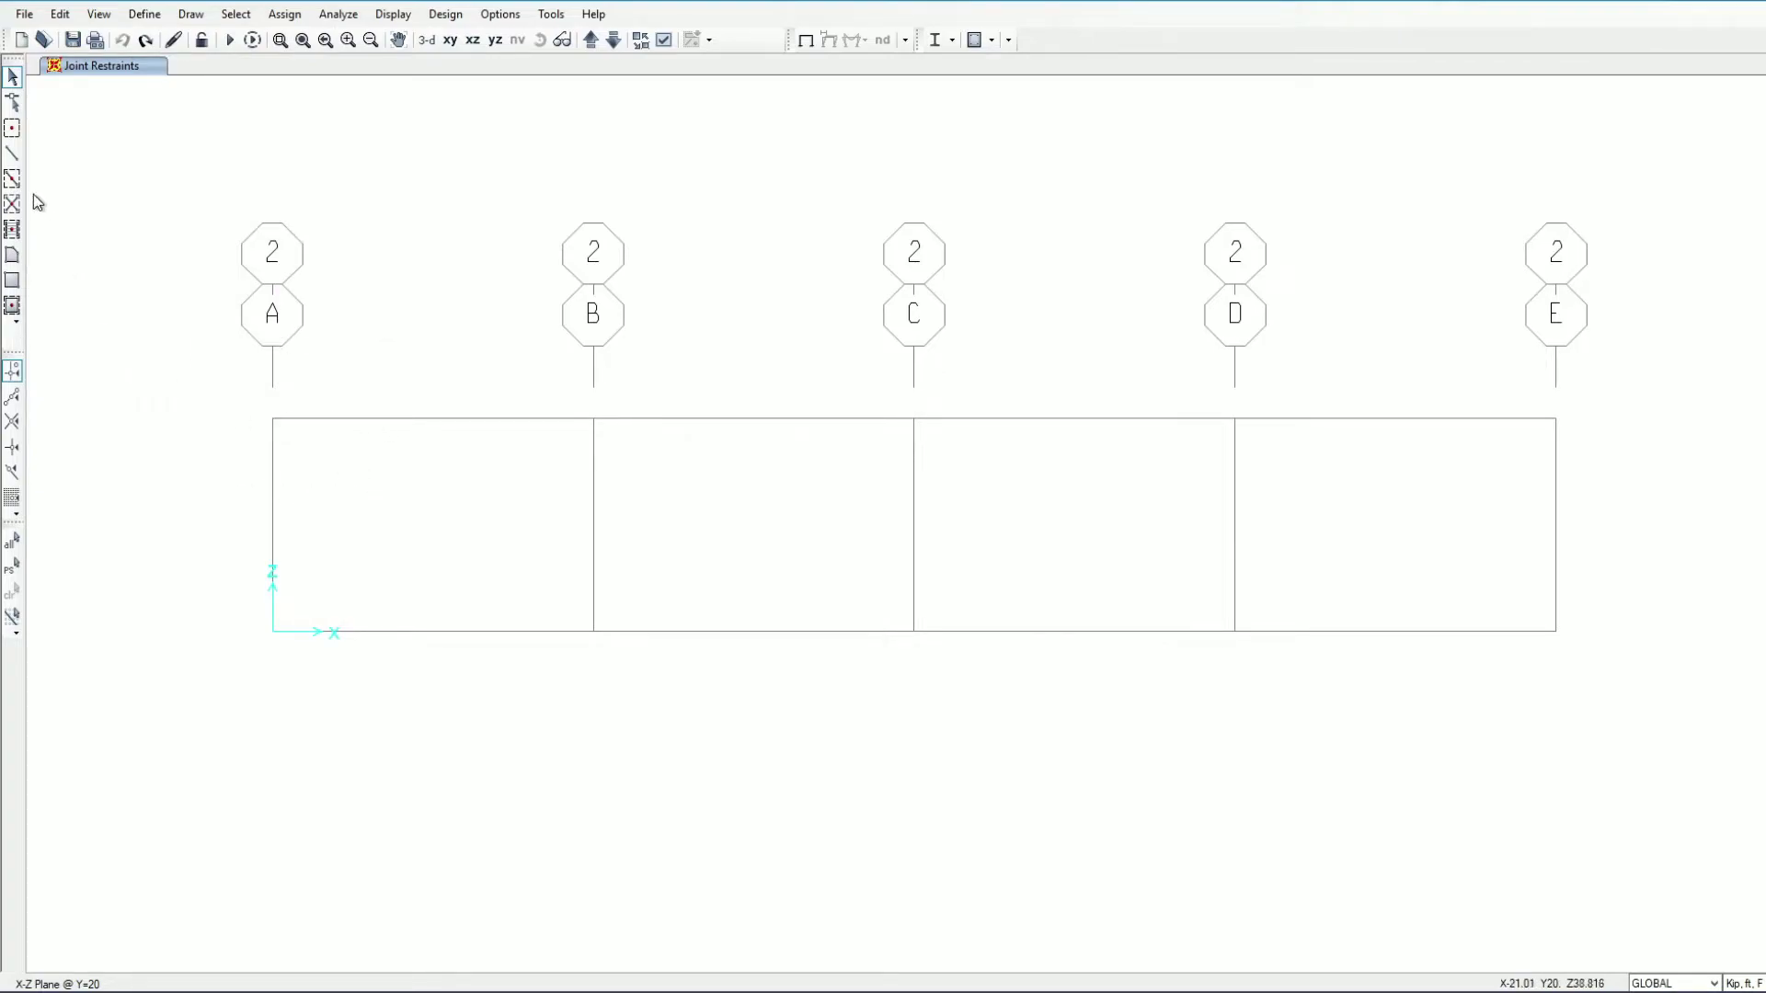
click(13, 179)
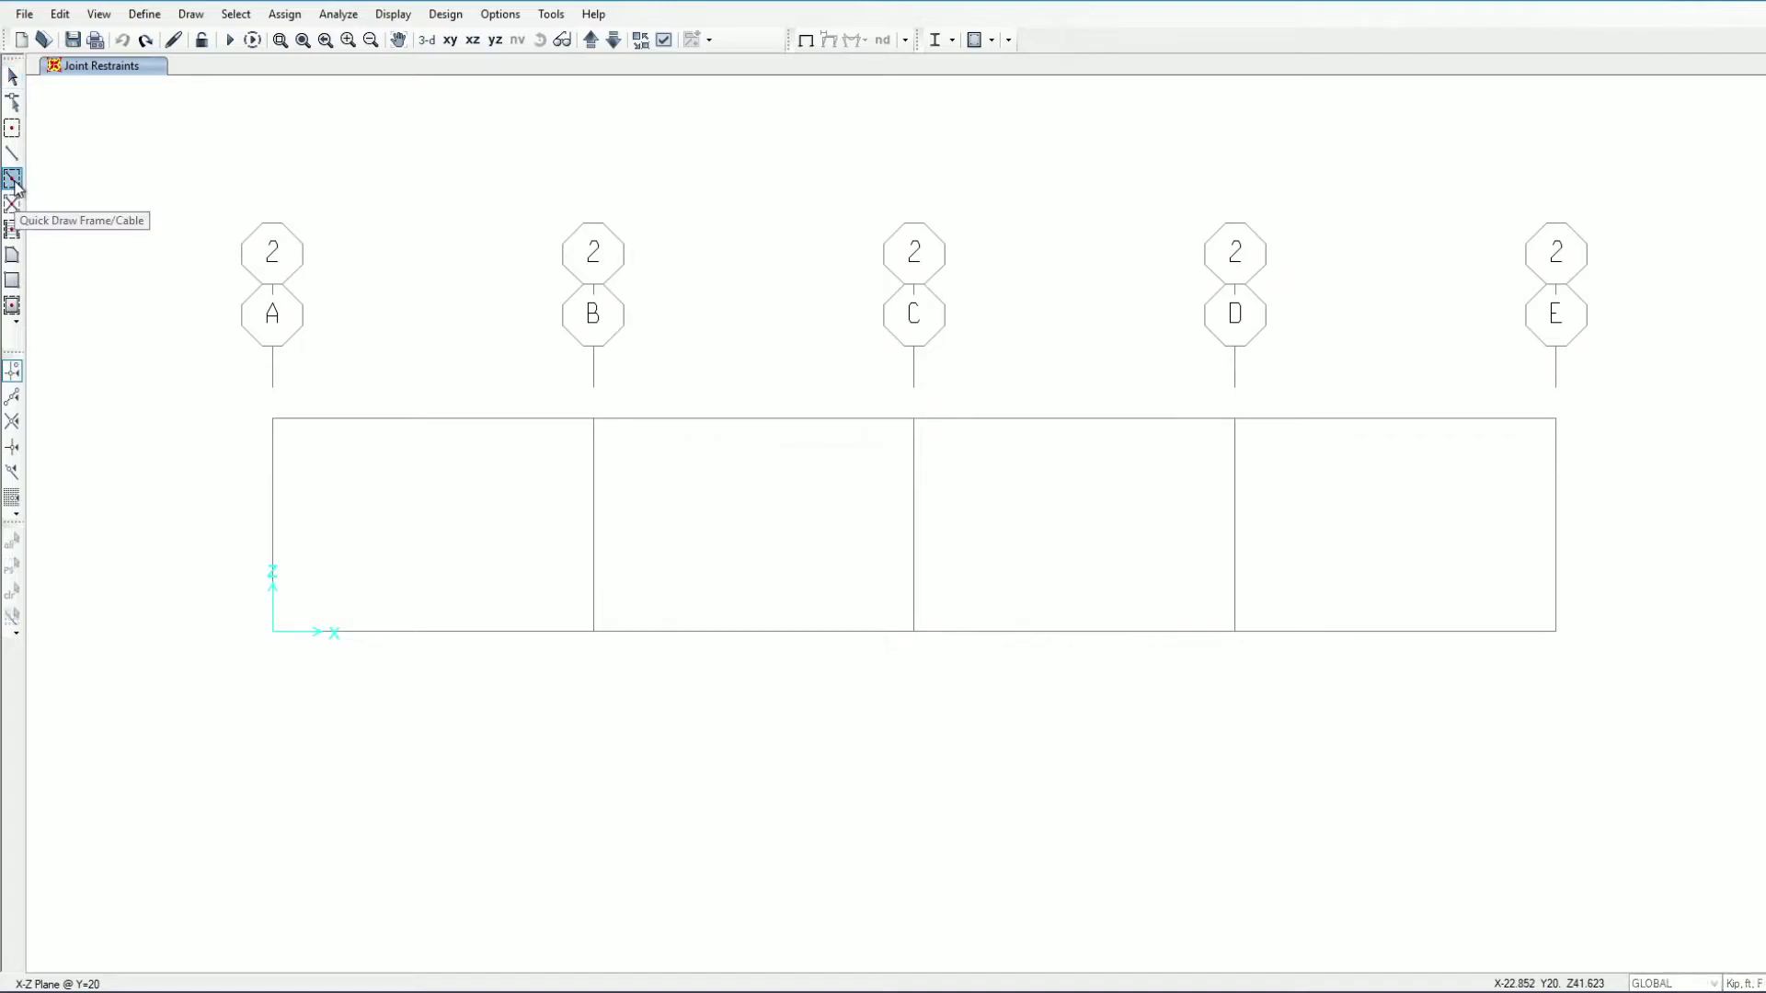
click(956, 469)
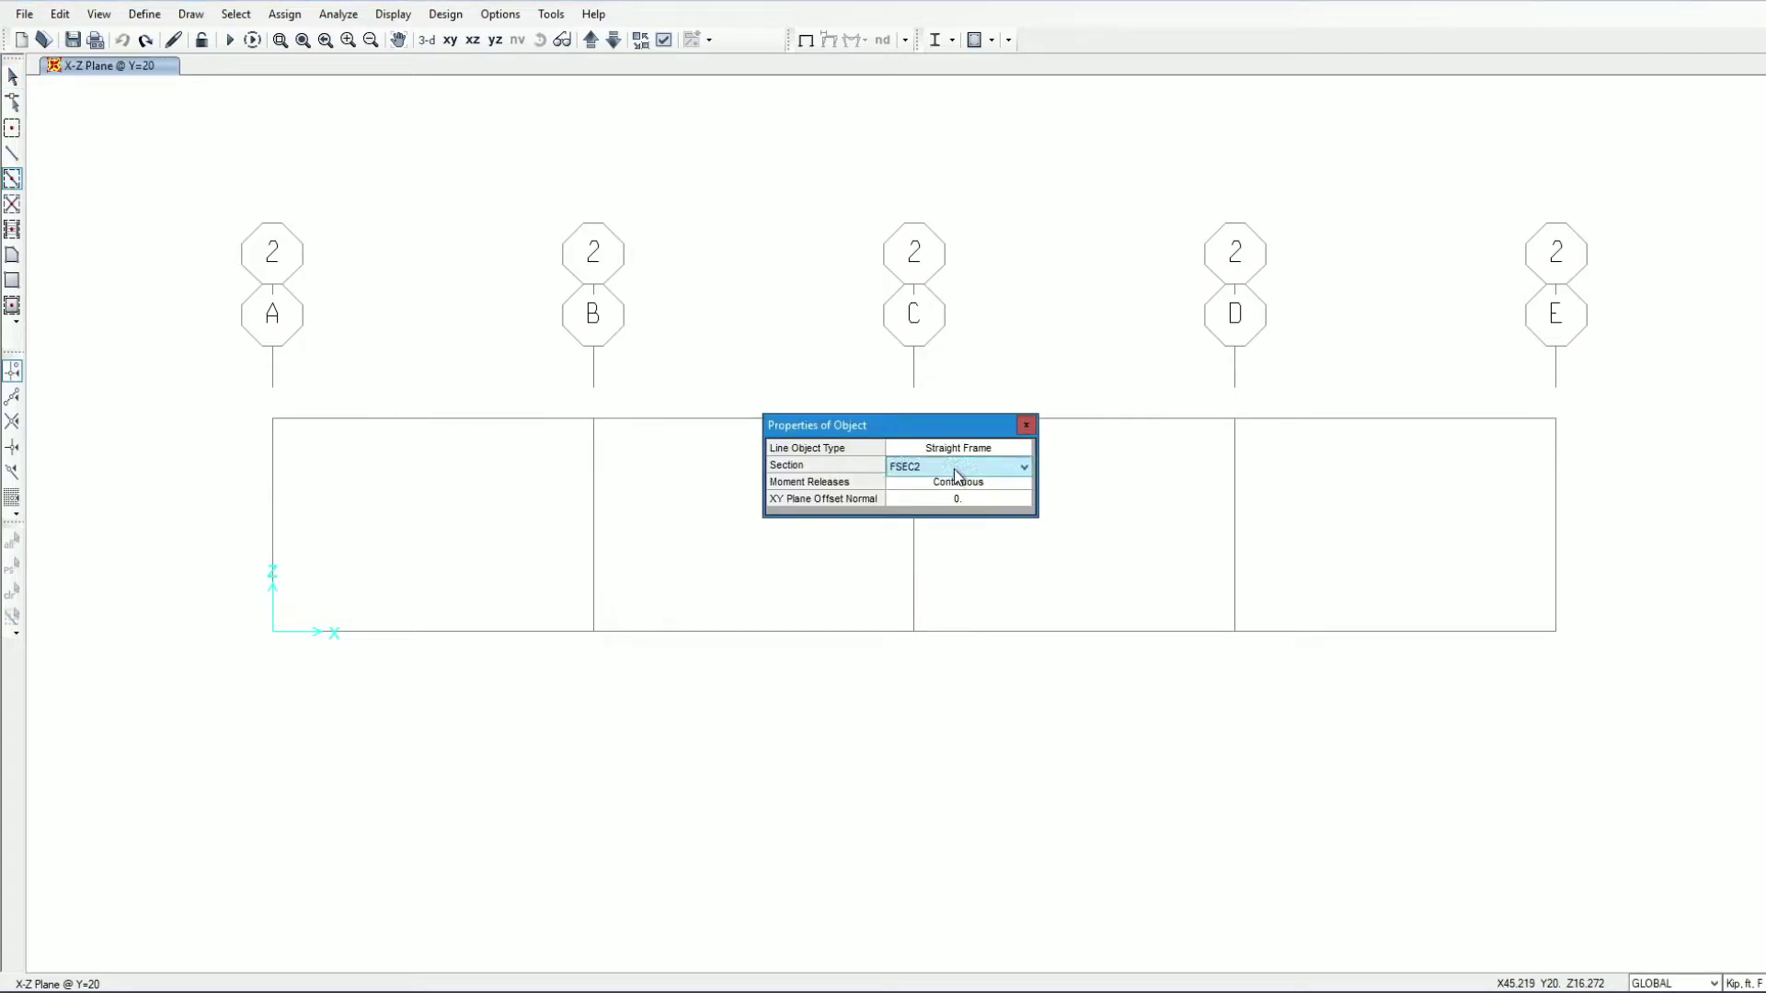
click(947, 475)
click(971, 505)
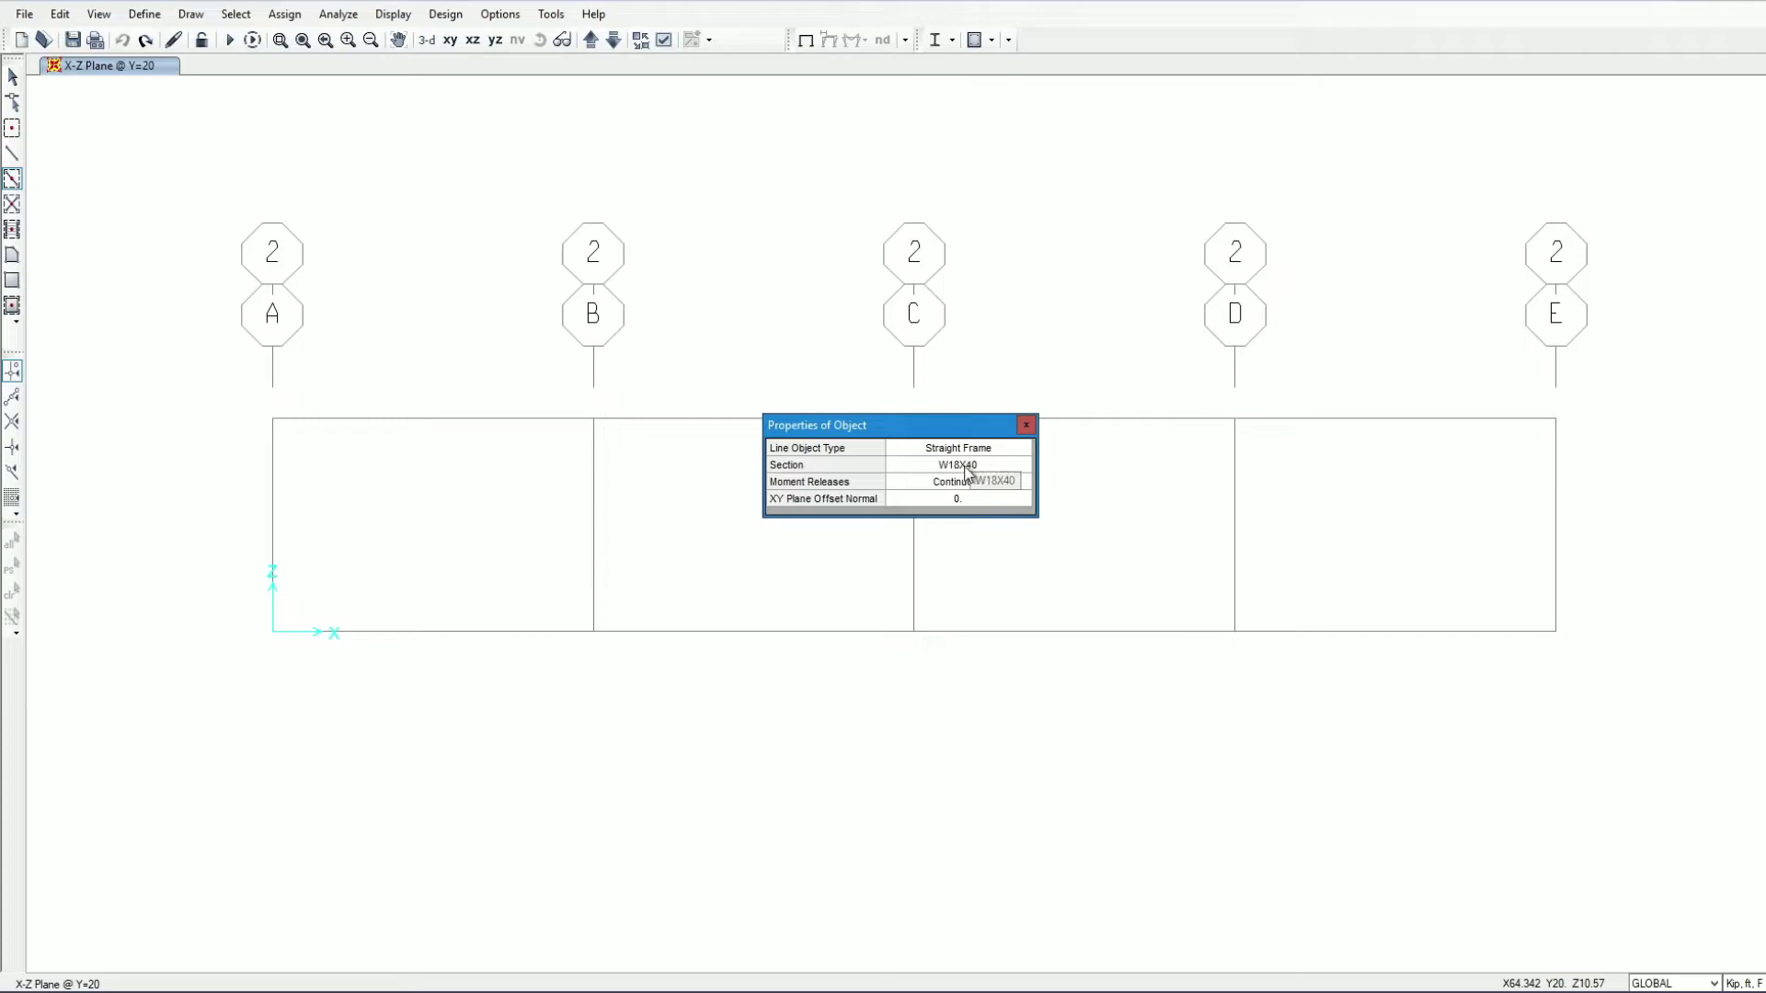
click(447, 423)
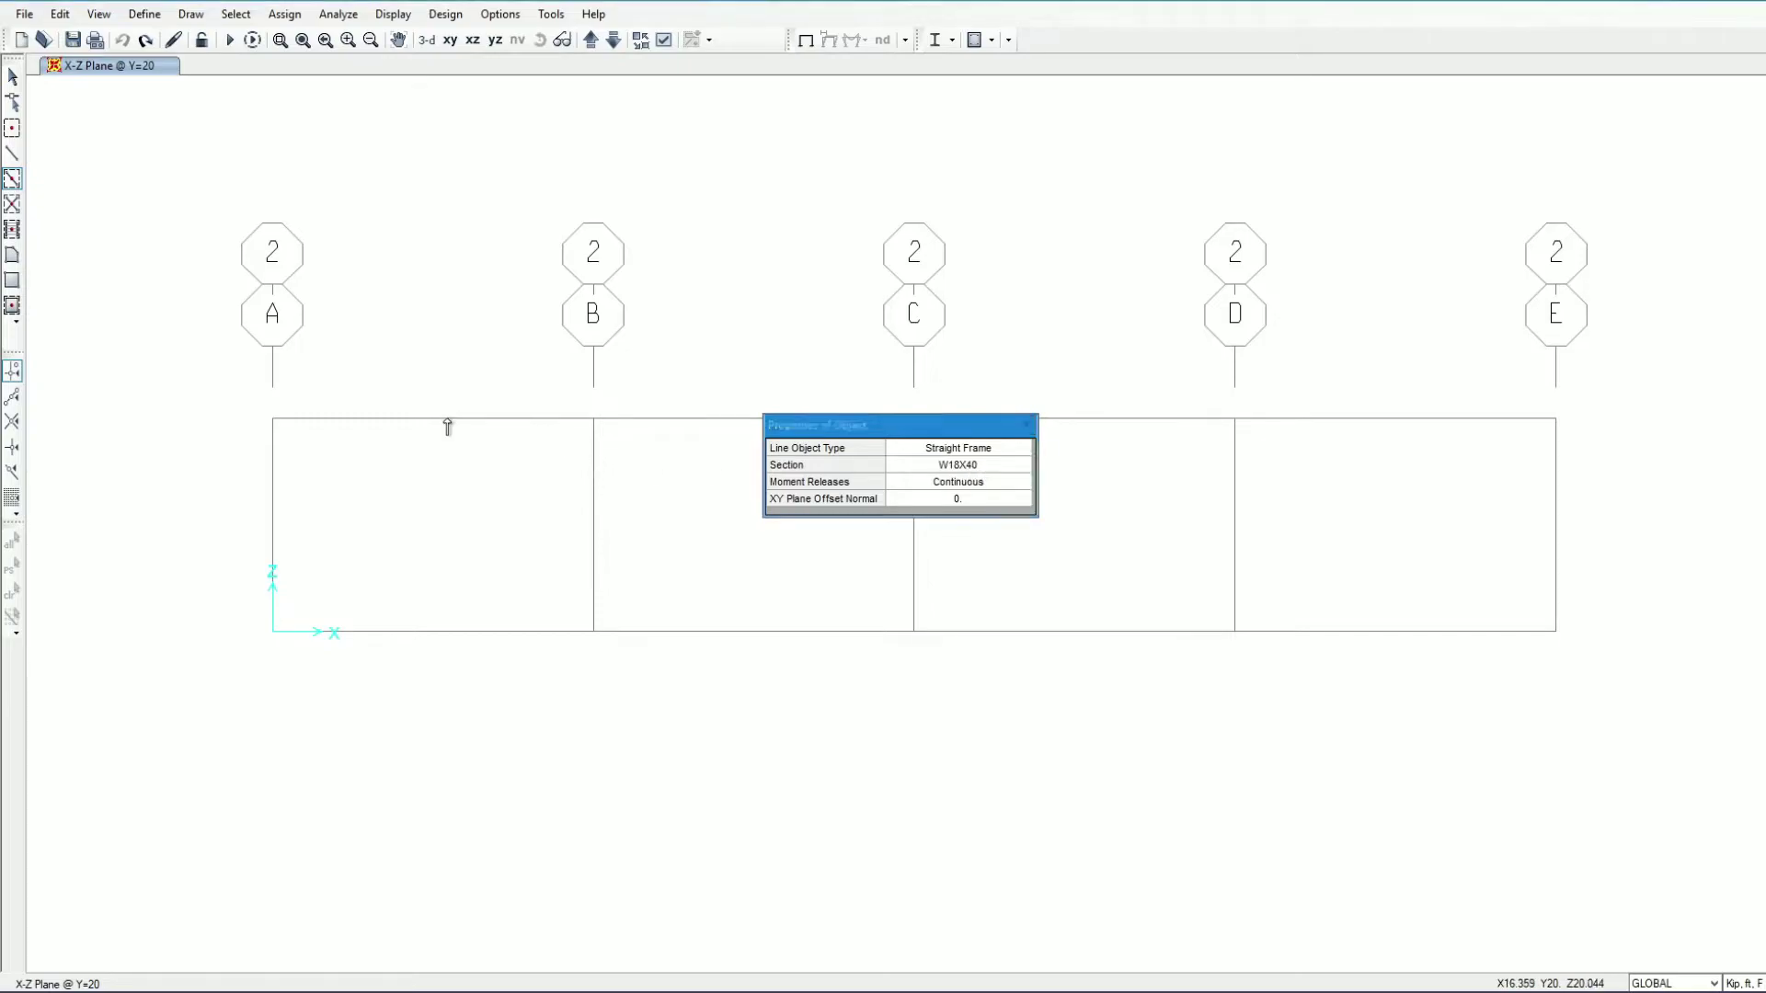
click(1175, 423)
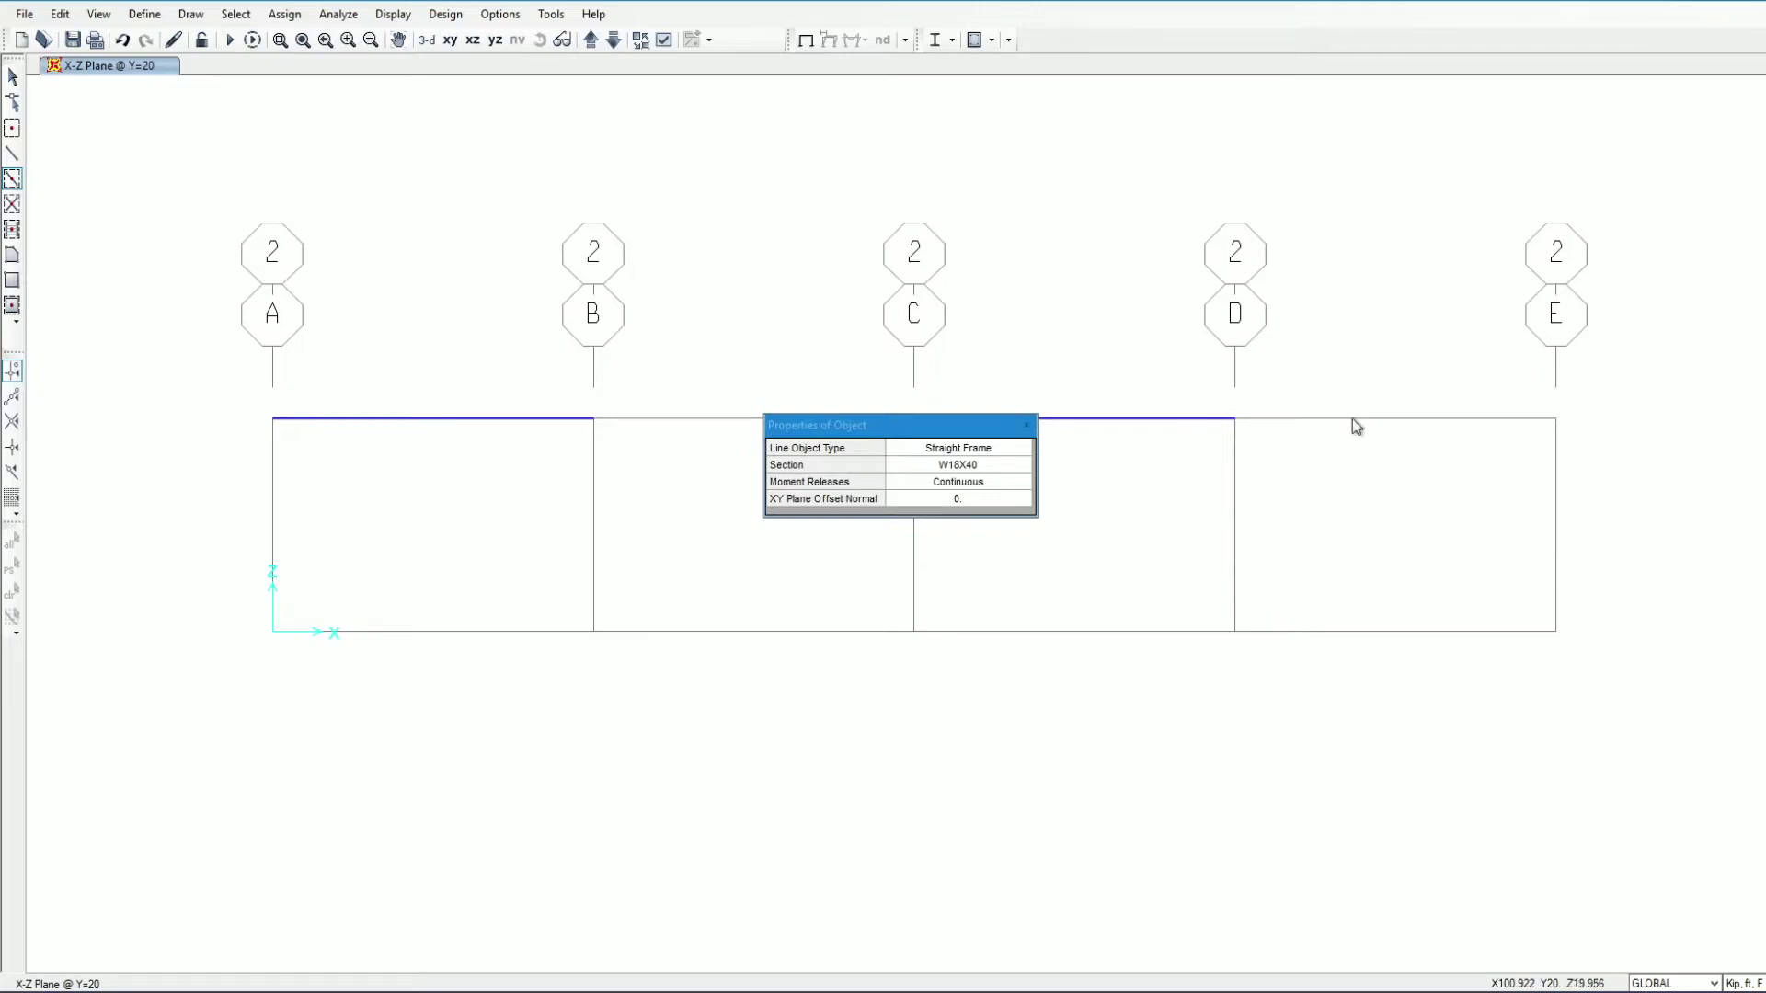
click(1353, 423)
Quick-draw a straight frame beam with section FSEC1 along the upper grid line in bay B-C.
click(914, 466)
click(916, 468)
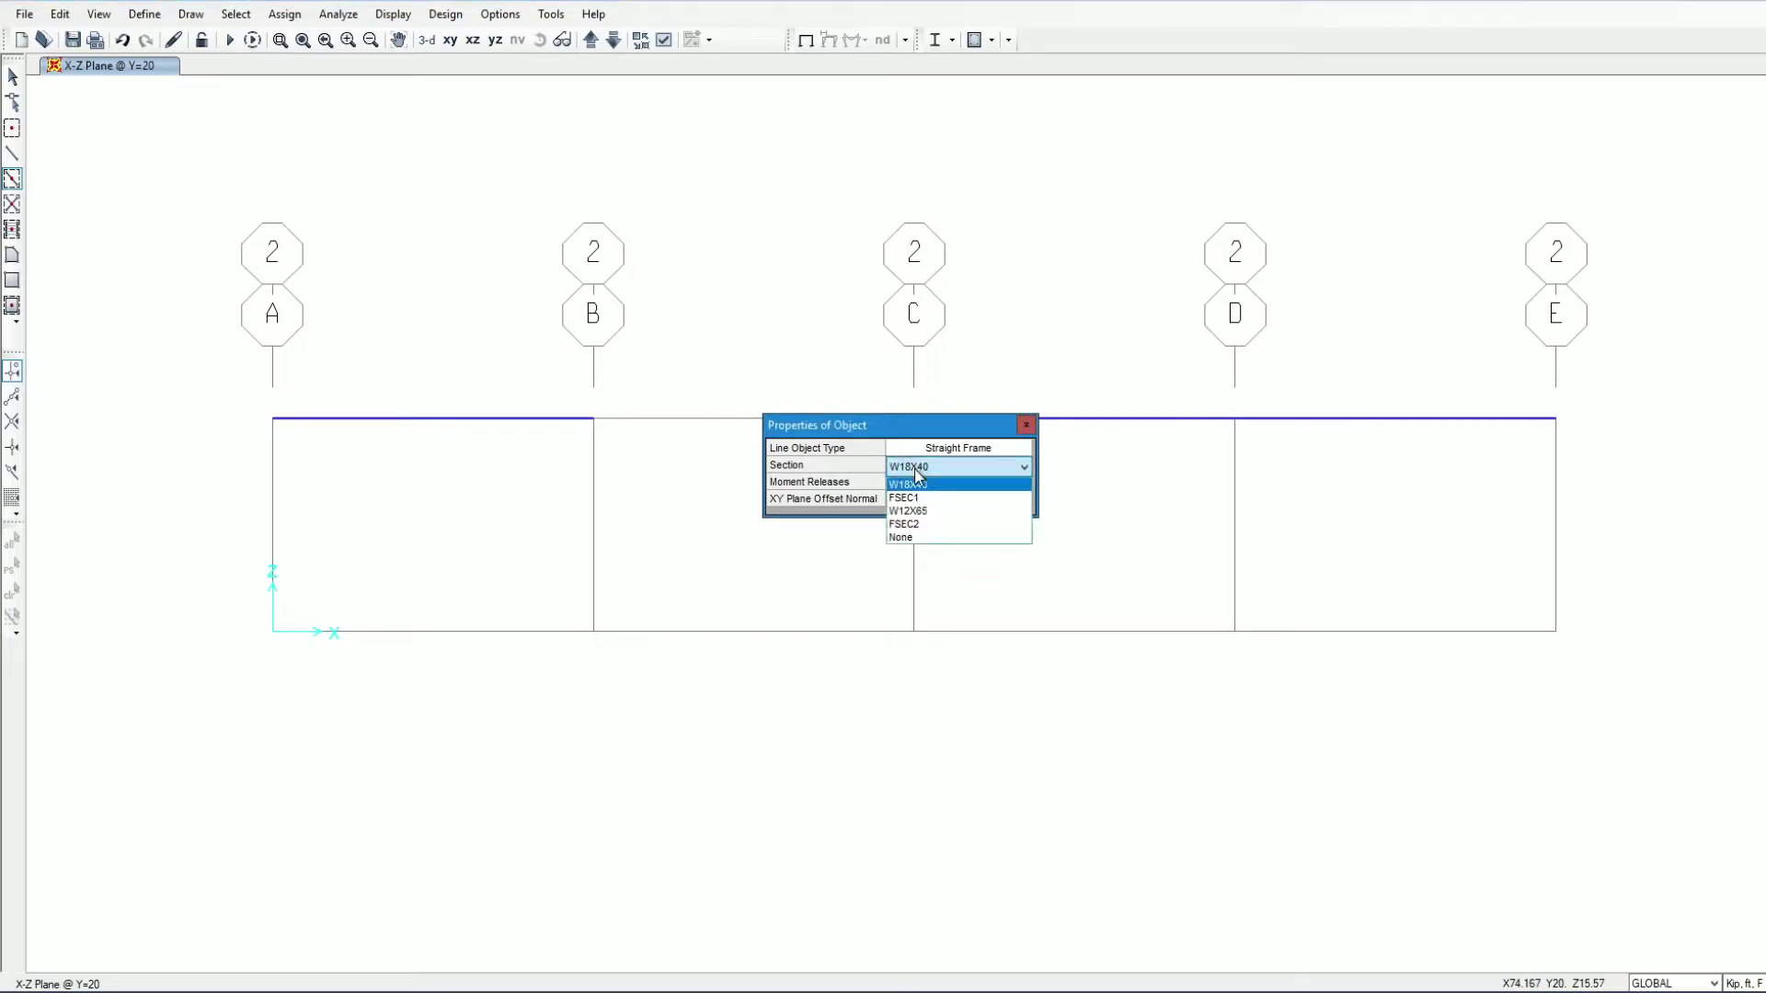
click(916, 498)
drag(977, 416, 1207, 219)
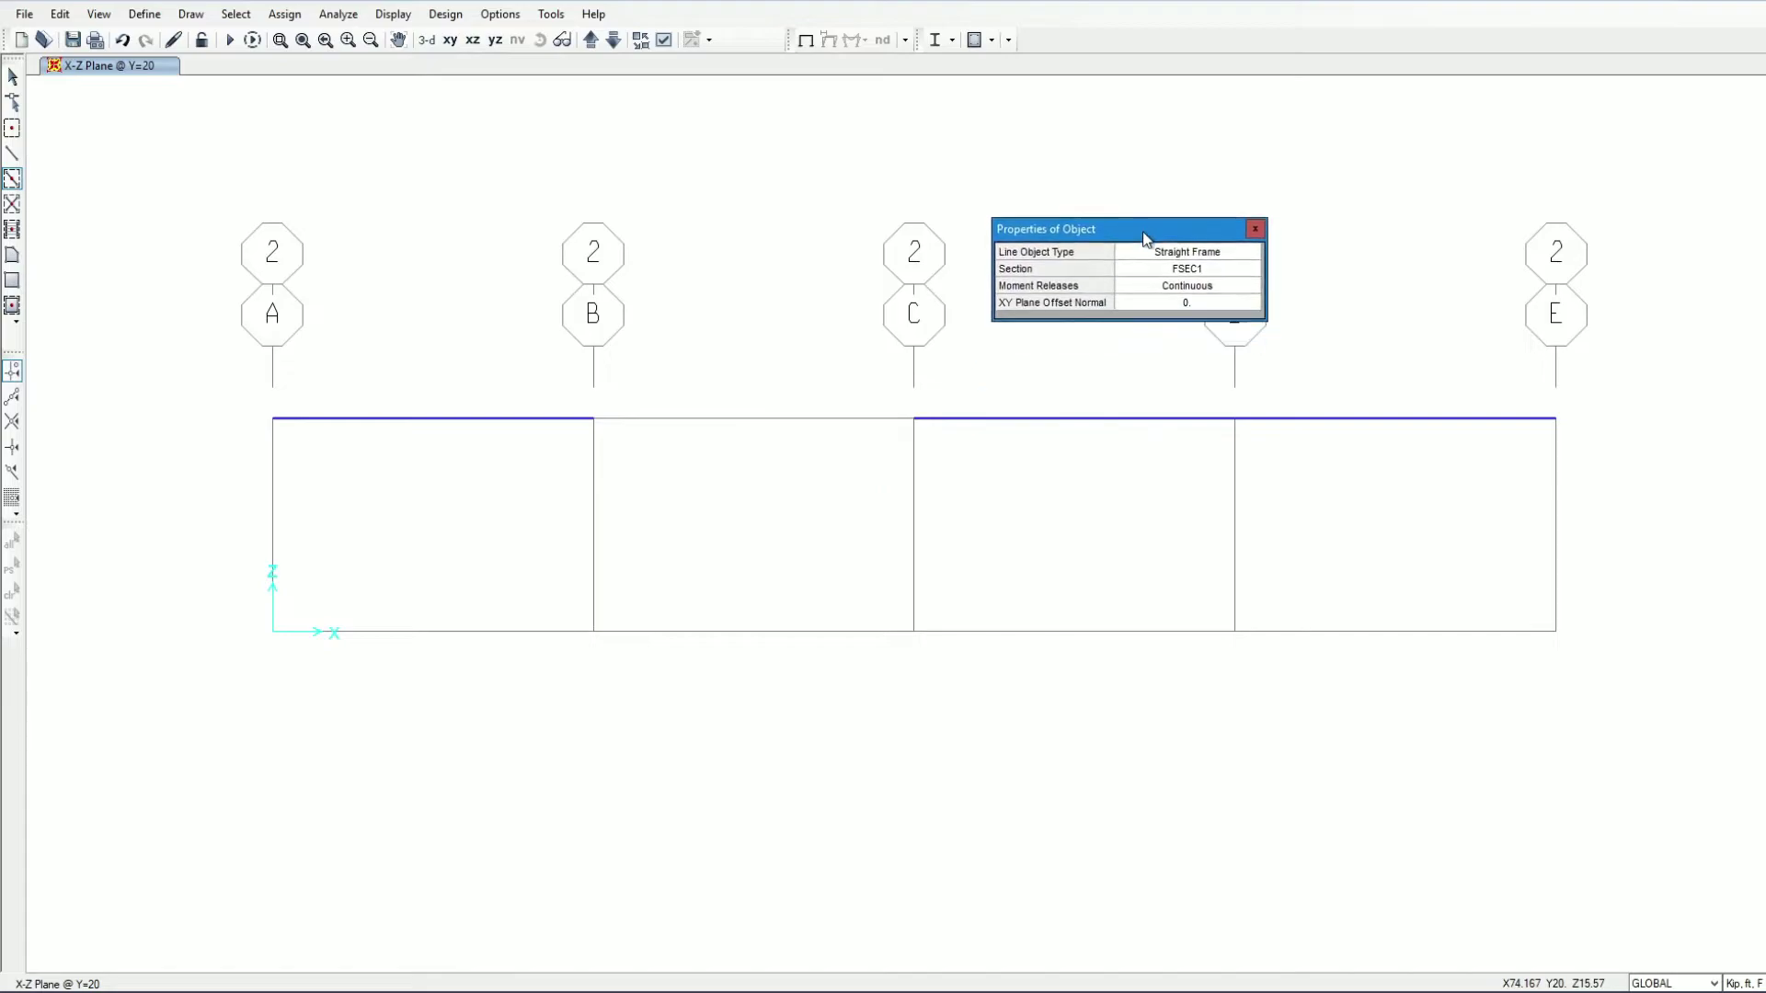
click(761, 423)
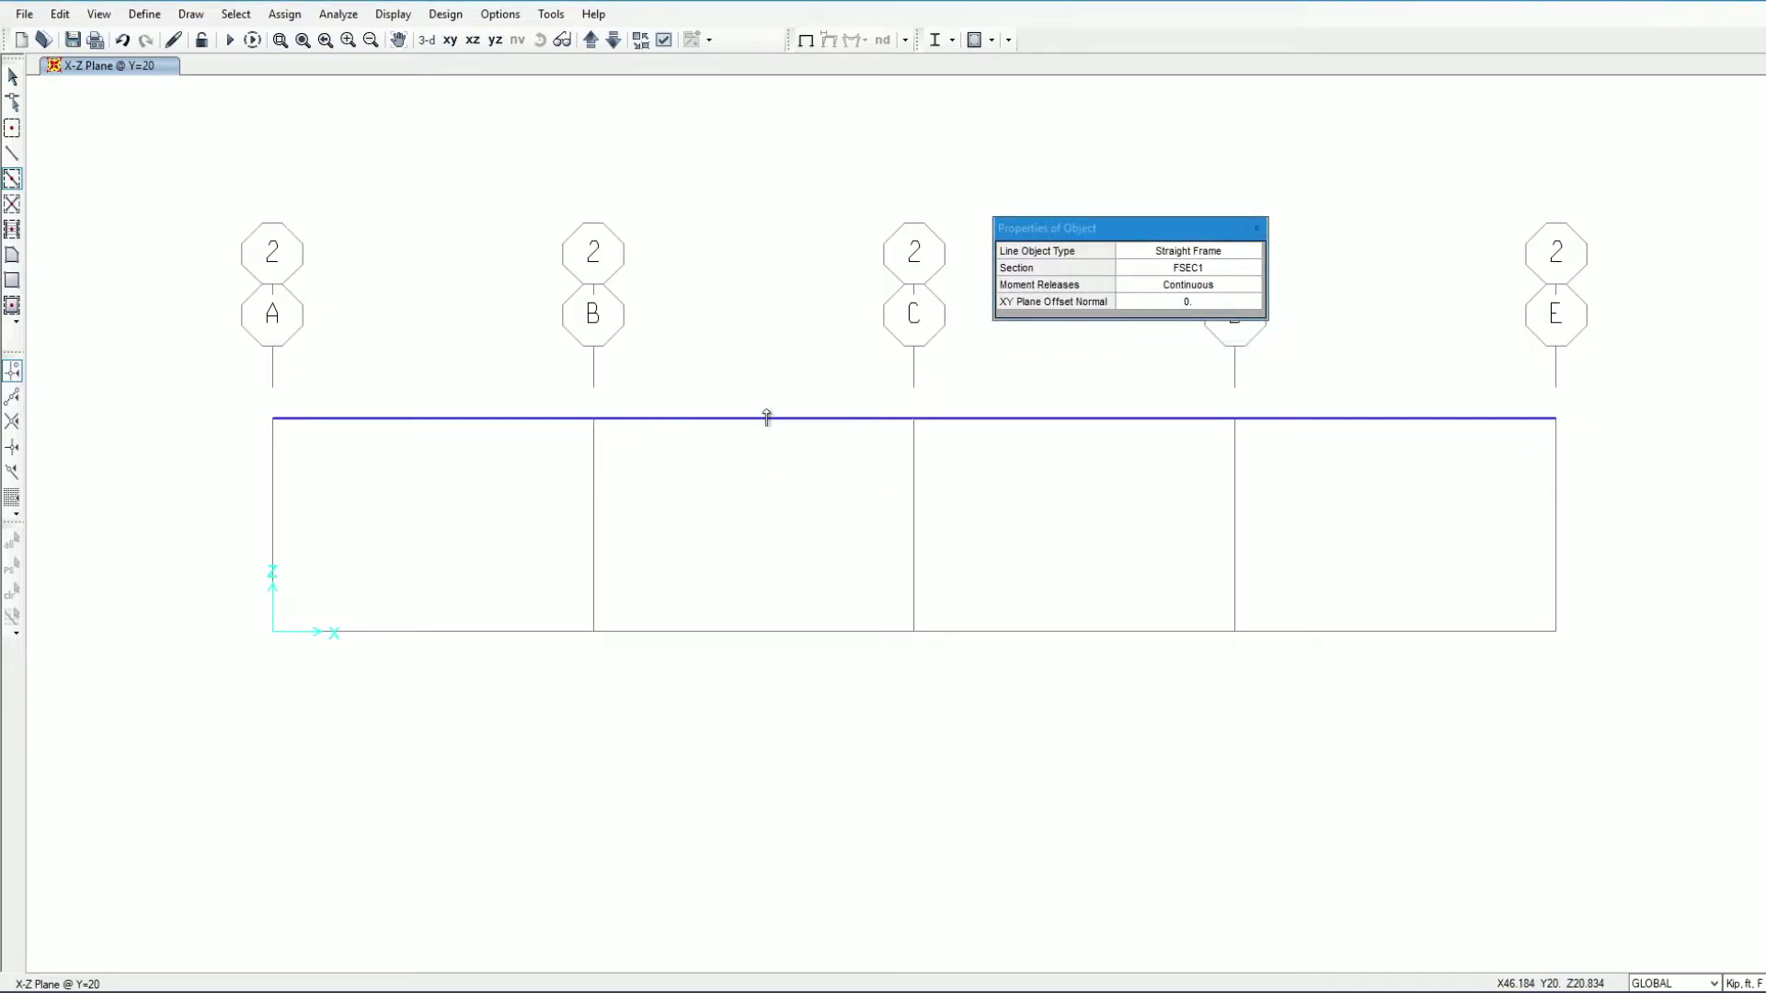
Quick-draw W12X65 straight frame columns along grid lines A, E and D, from the base to the upper beam line.
click(1170, 279)
click(1172, 278)
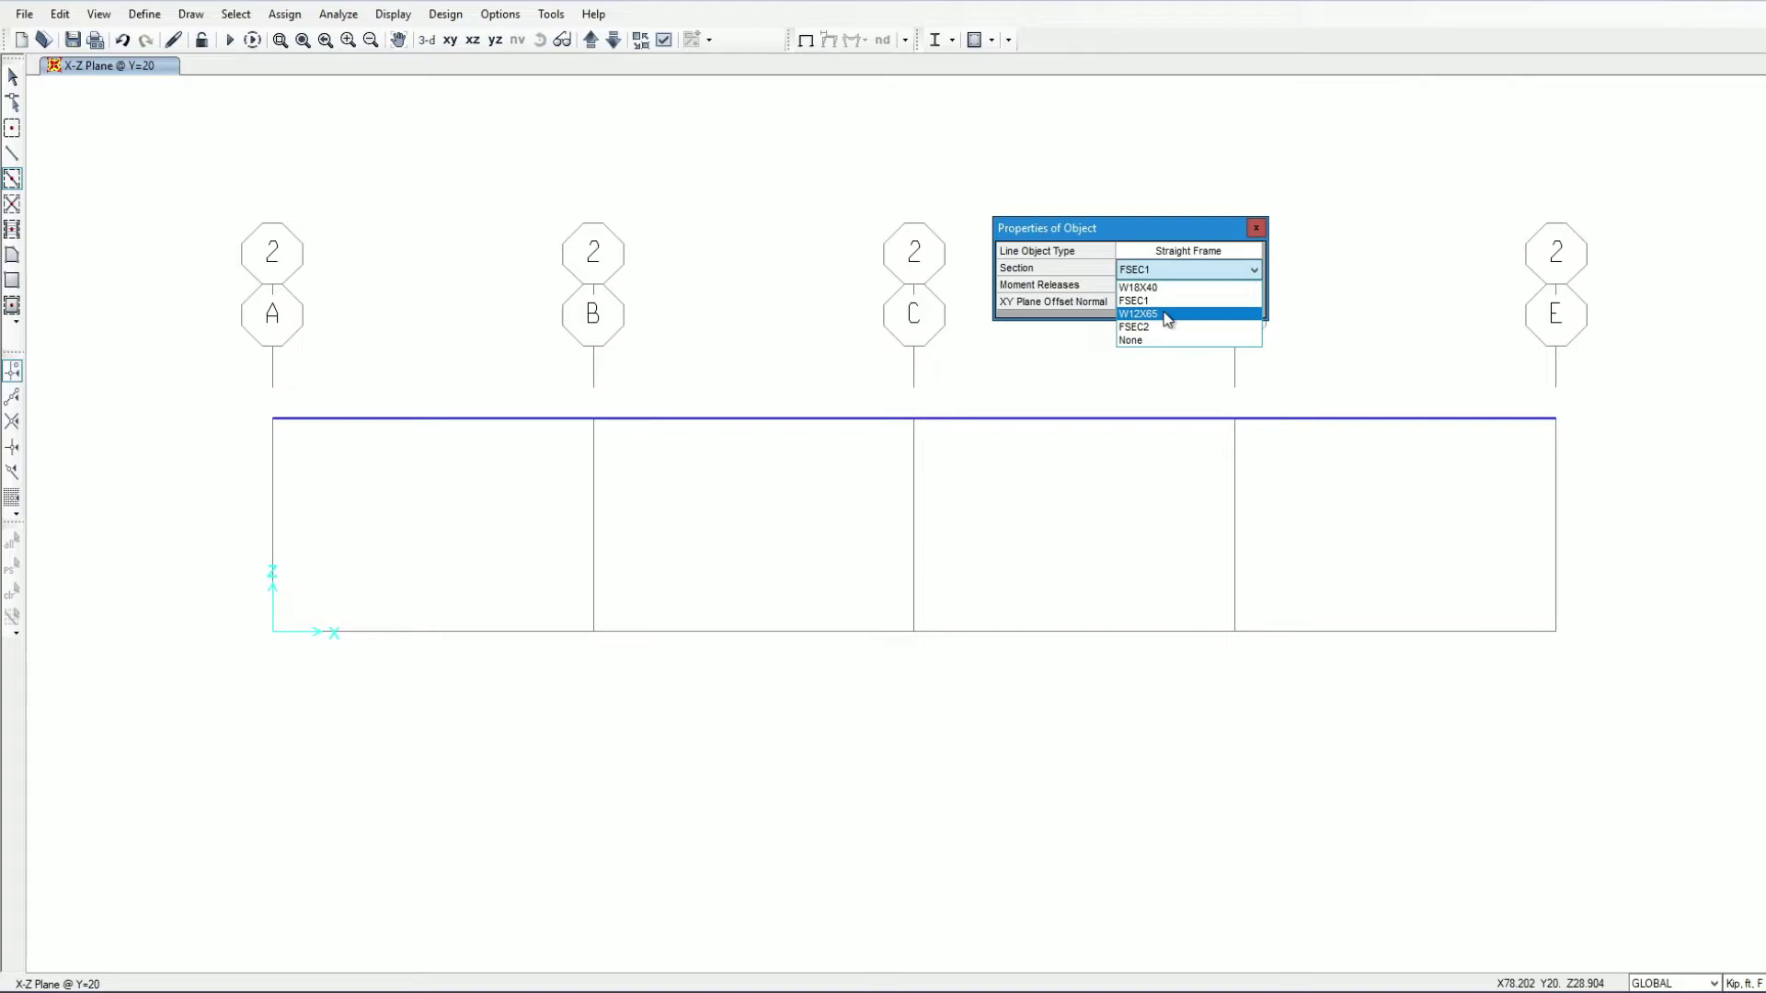
click(1166, 315)
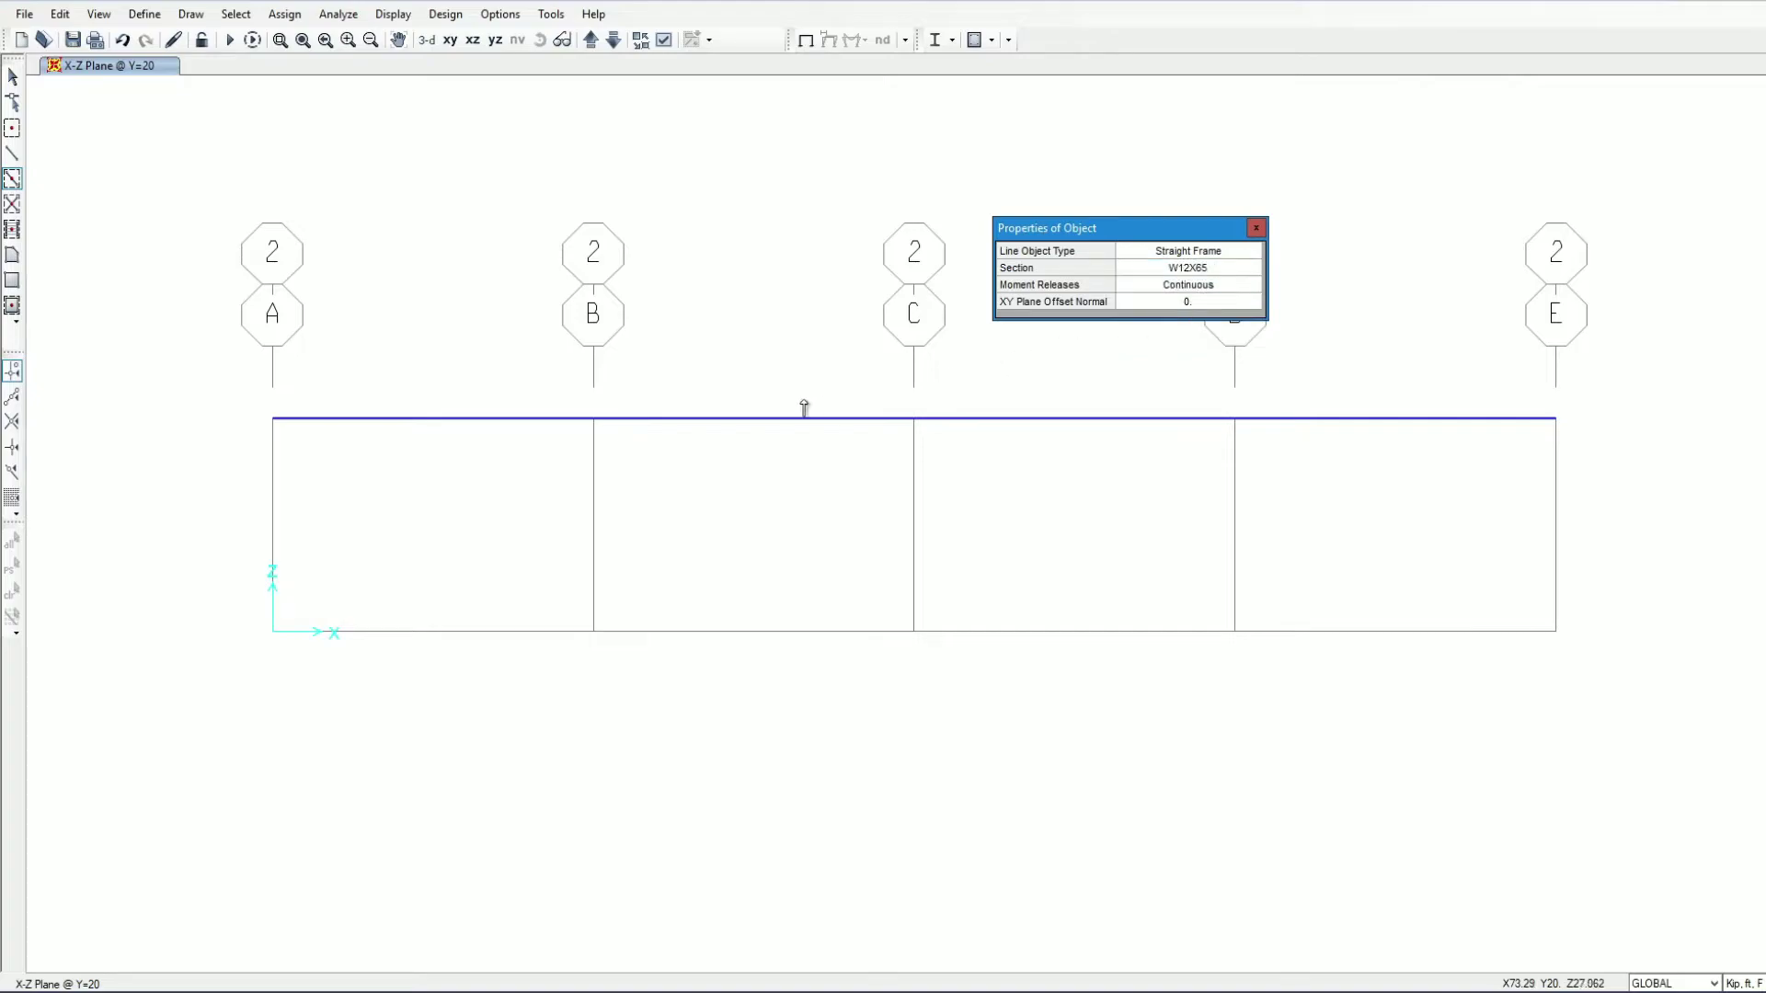
click(272, 525)
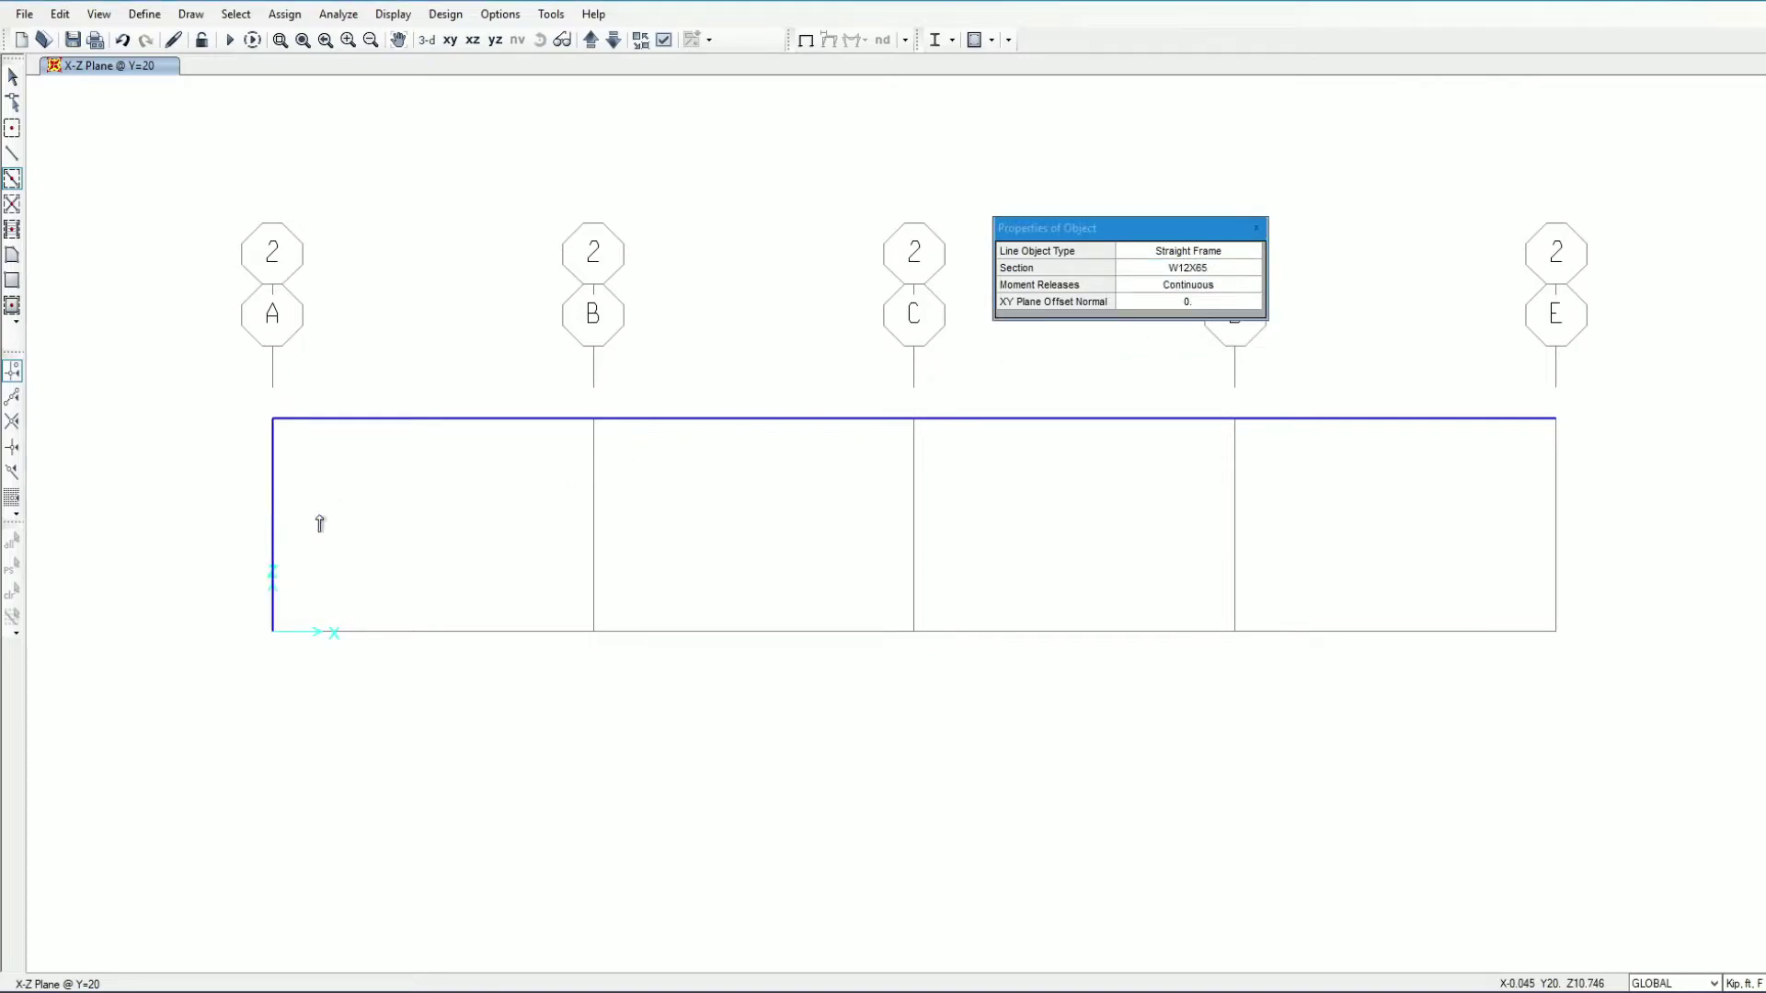
click(1556, 501)
click(1233, 535)
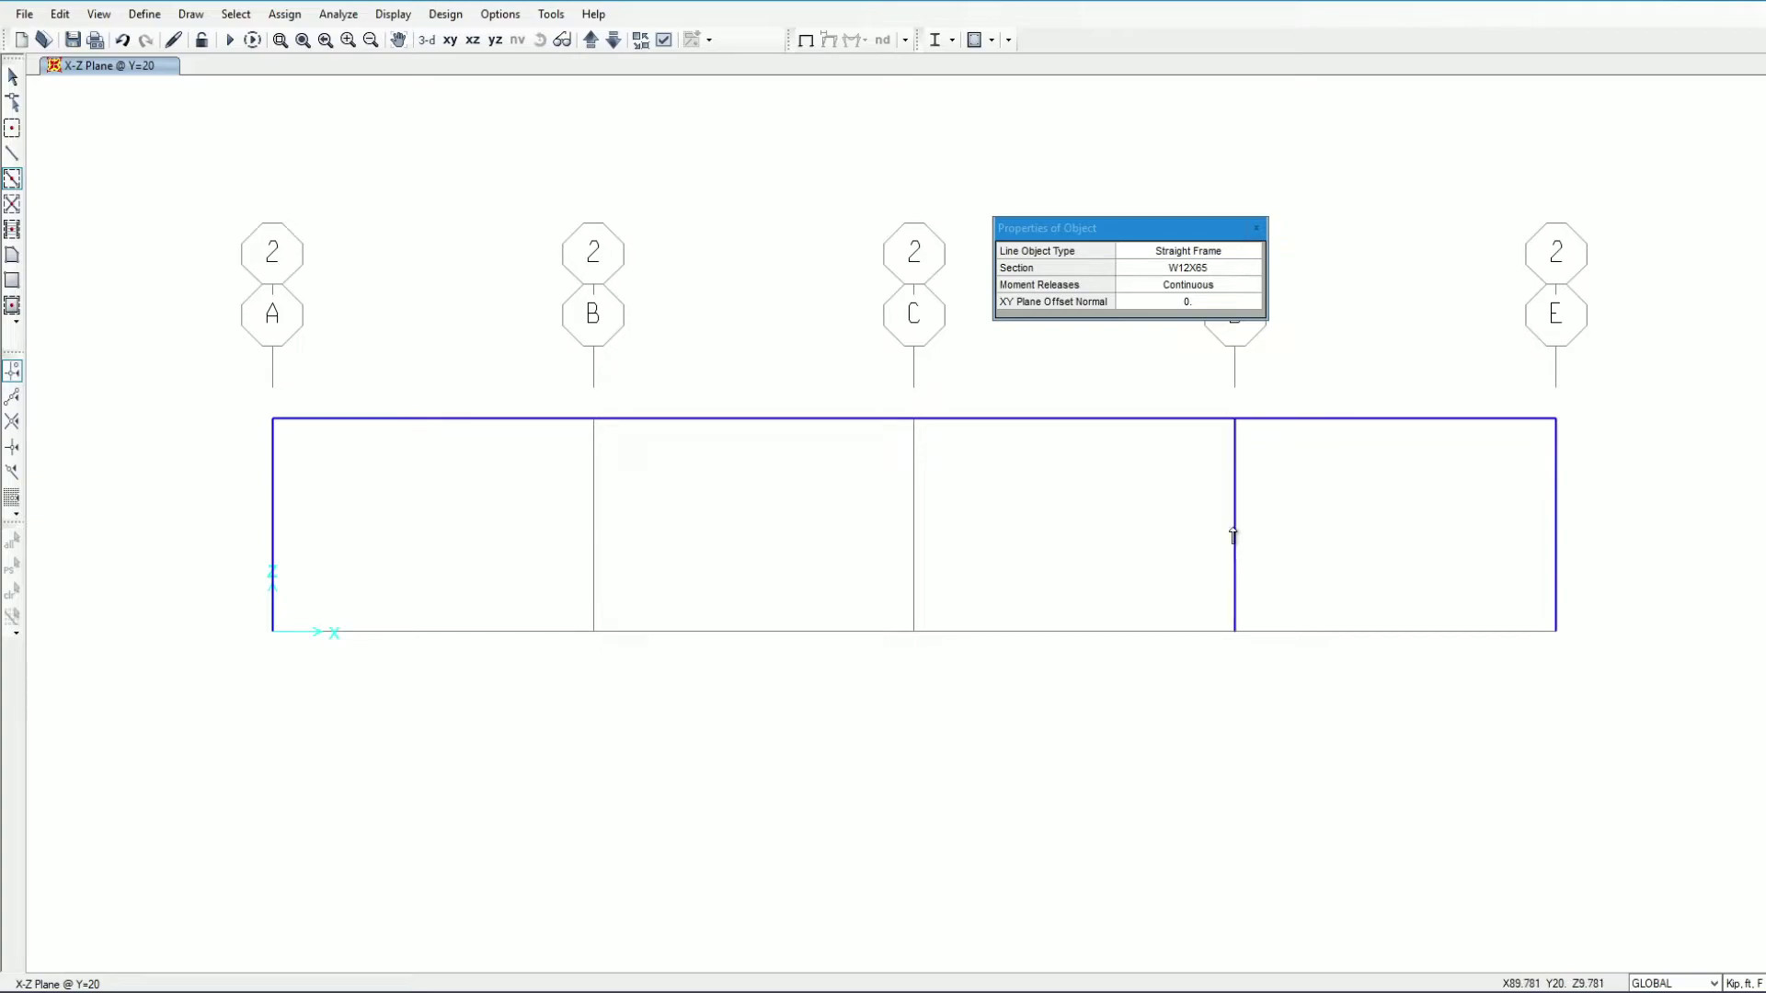
Quick-draw straight frame columns with section FSEC2 along grid lines B and C, and dismiss the object properties.
click(1193, 271)
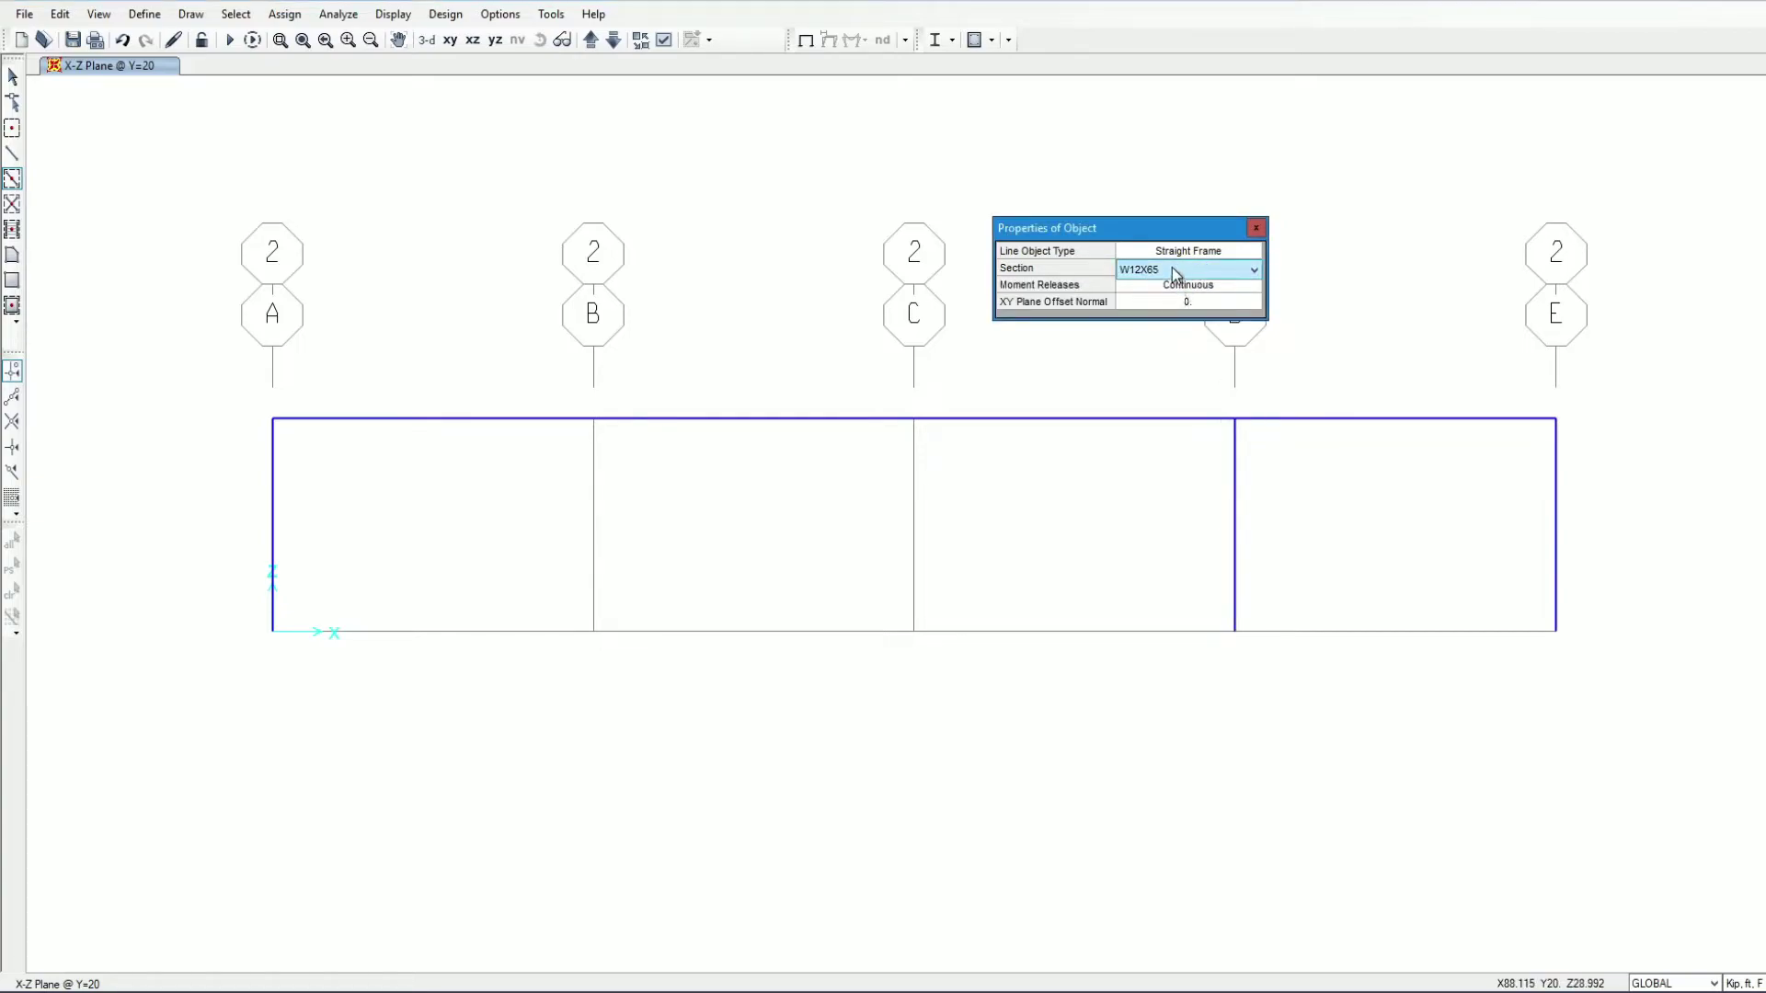
click(1182, 276)
click(1149, 327)
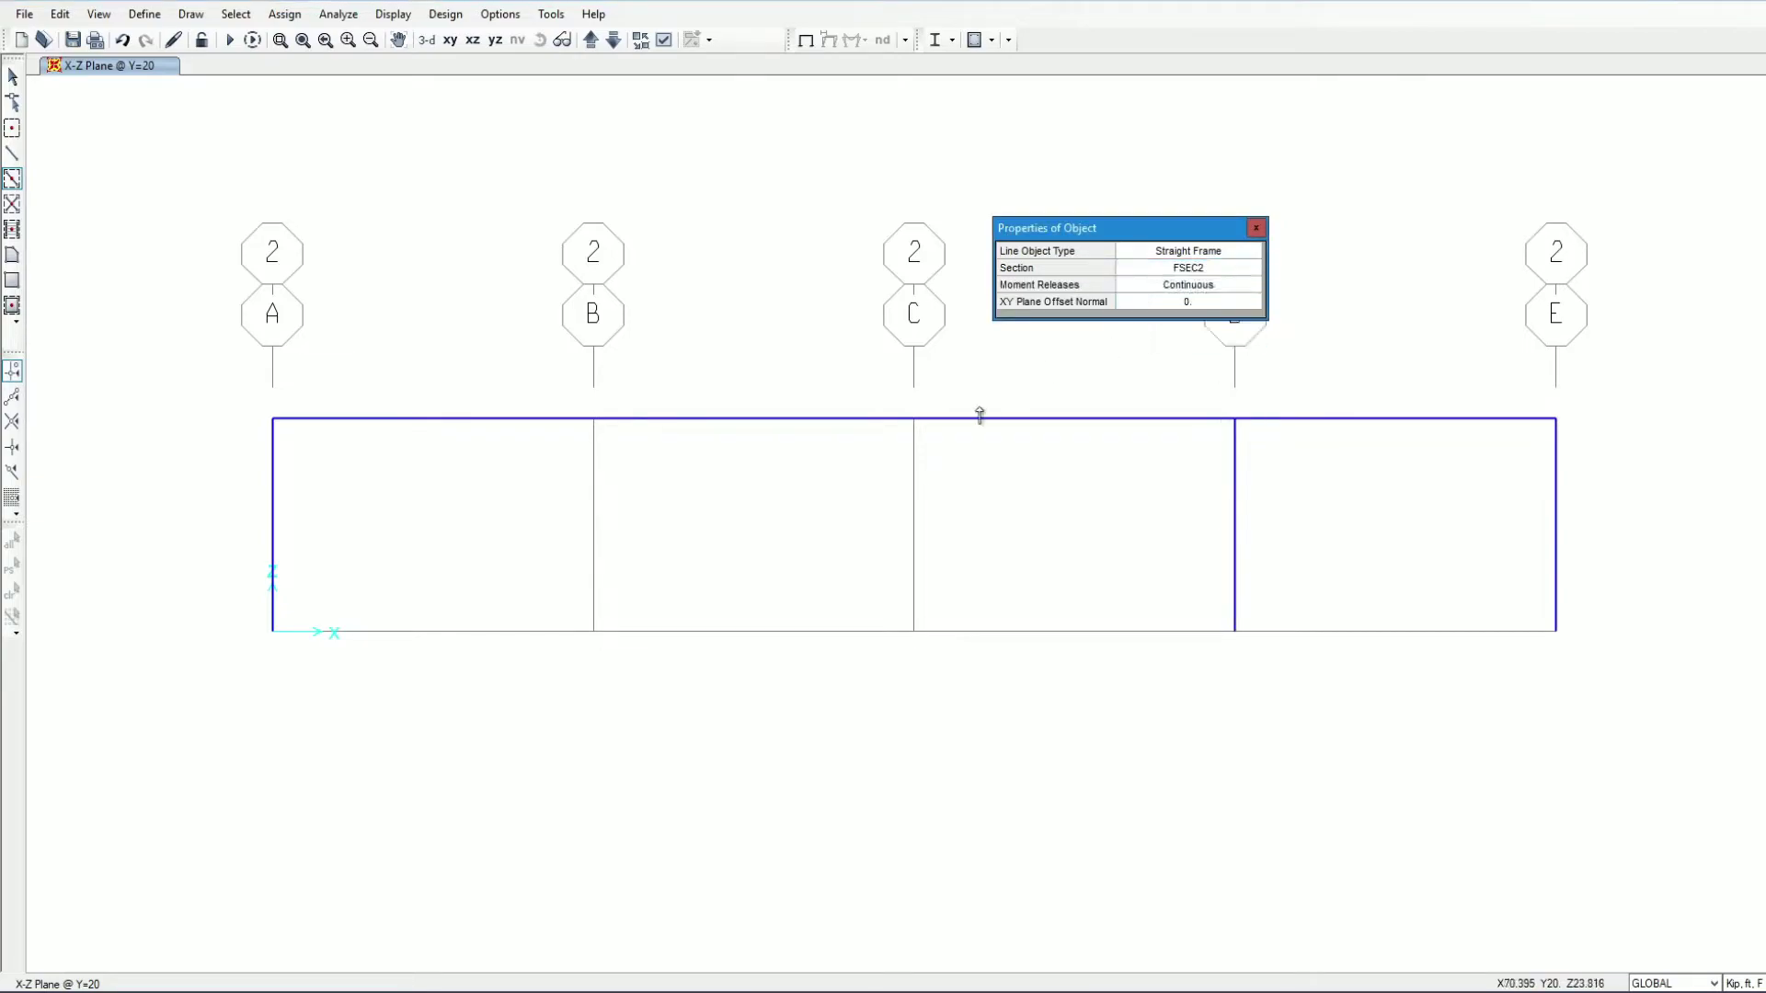
click(593, 540)
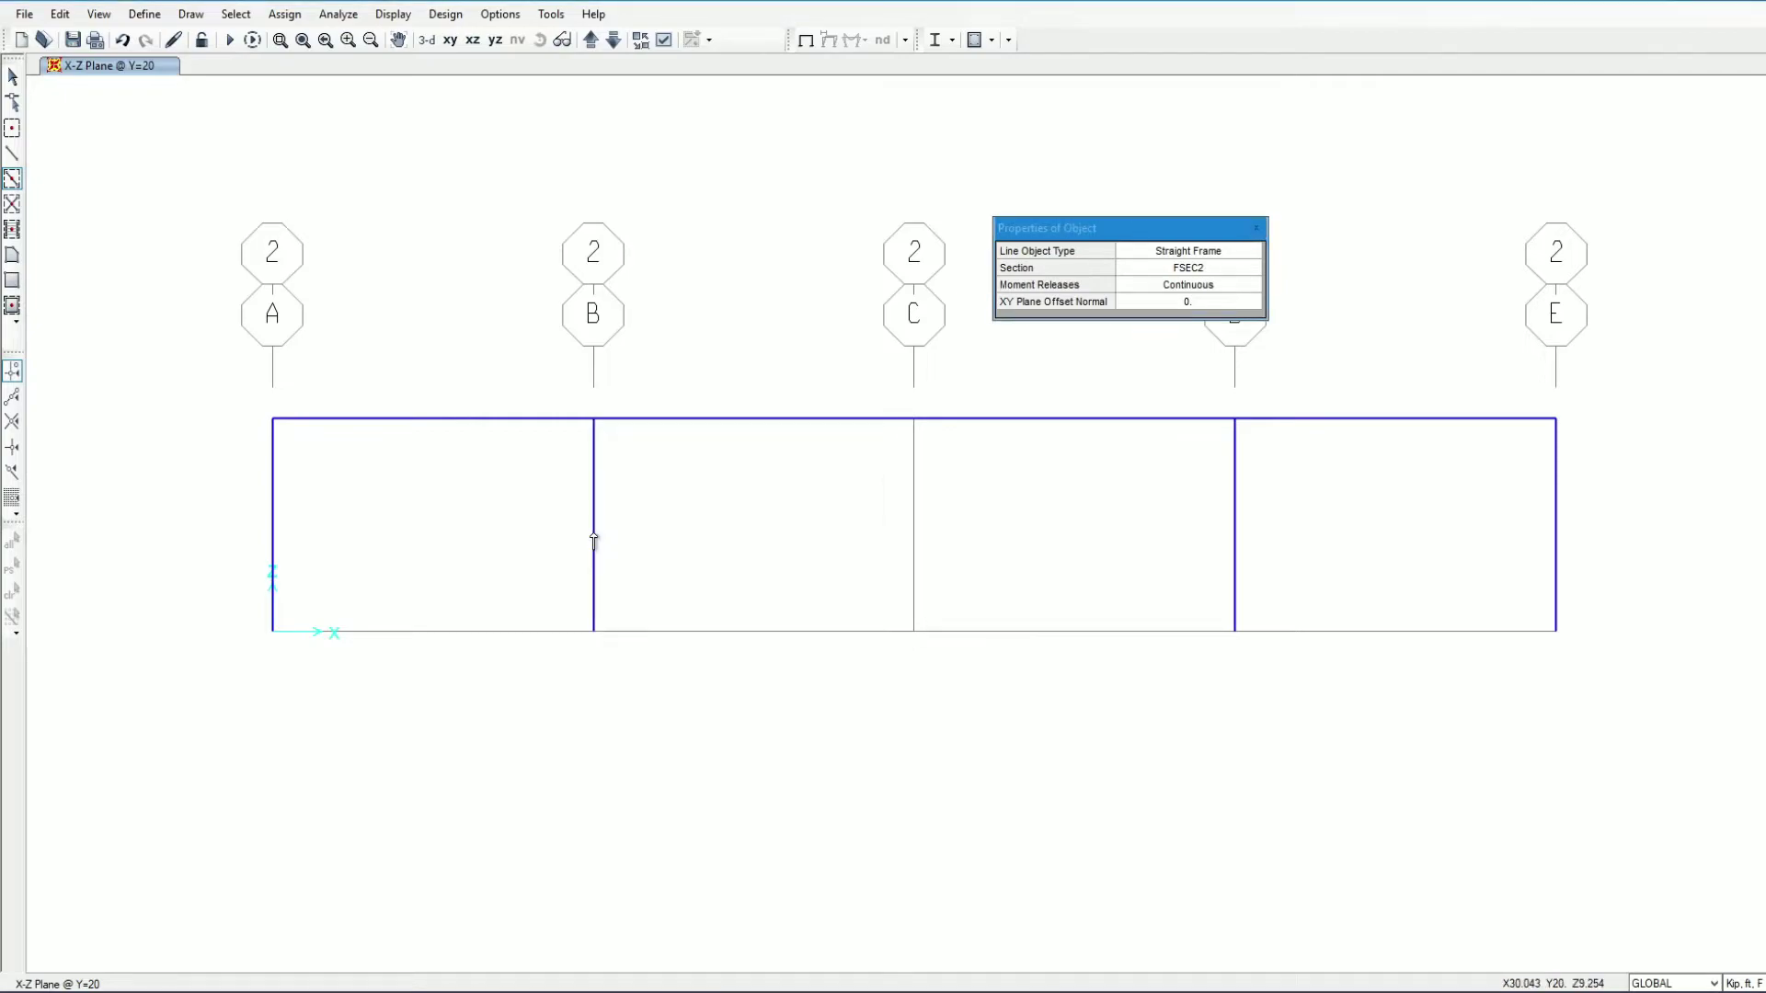
click(913, 531)
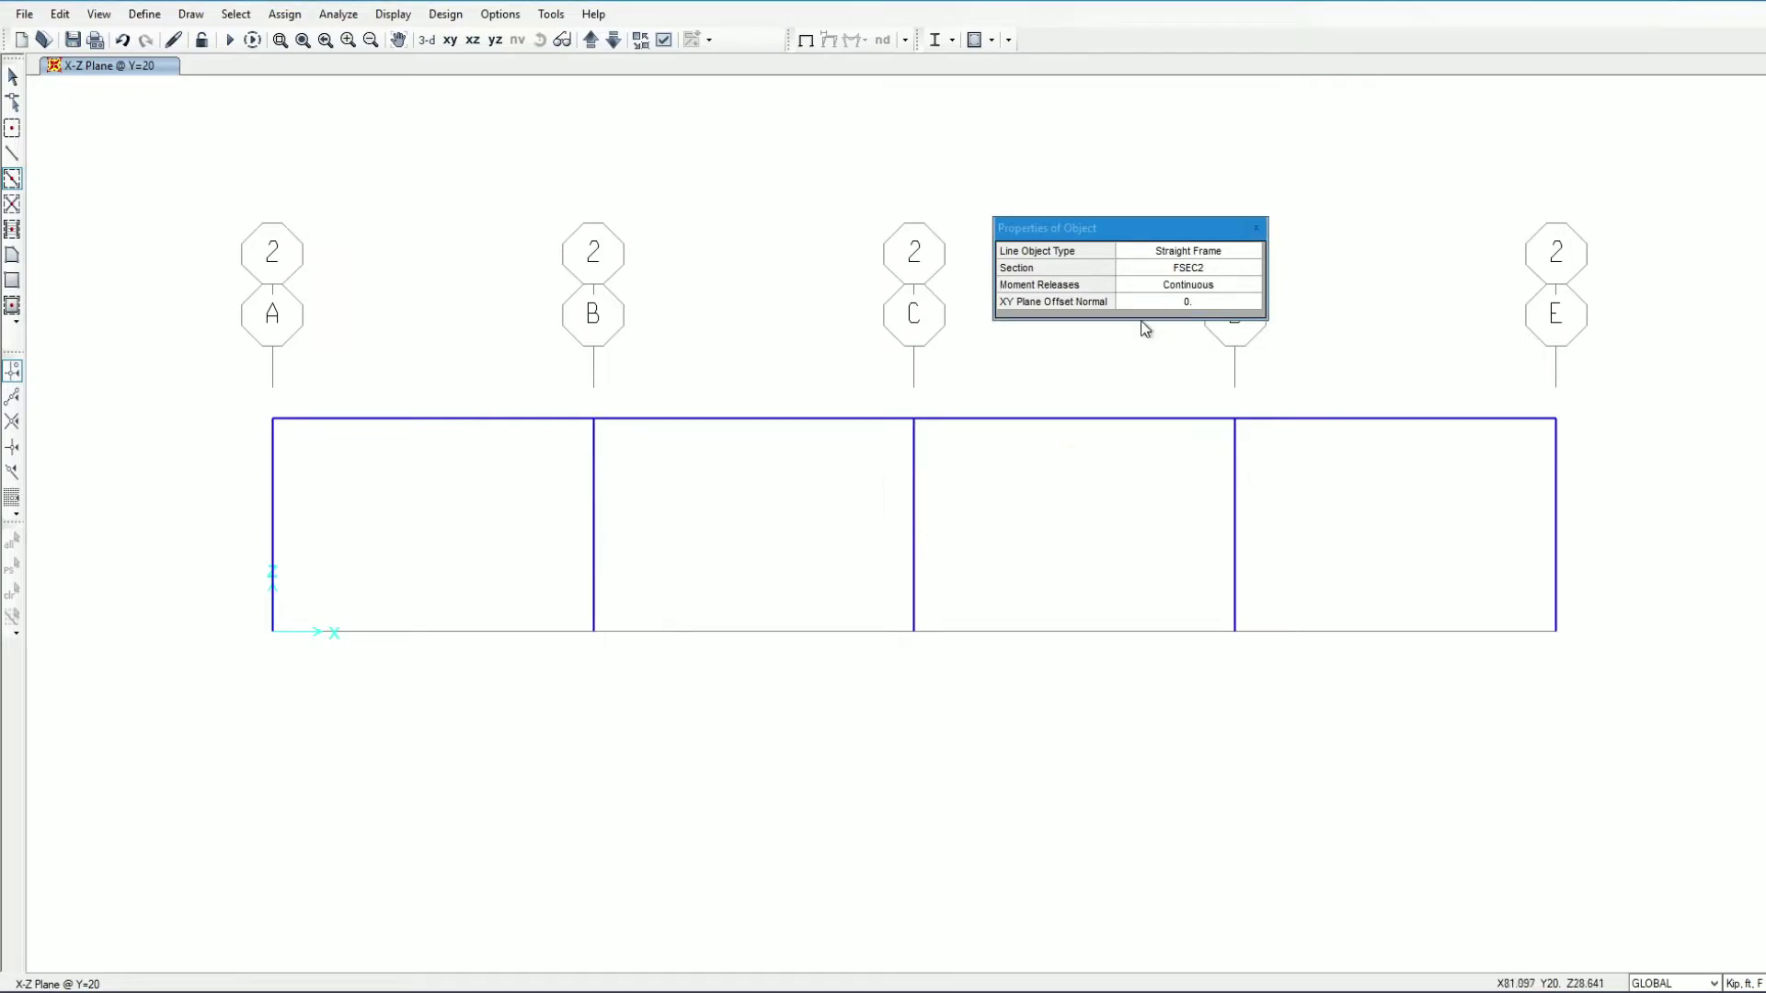
click(1256, 228)
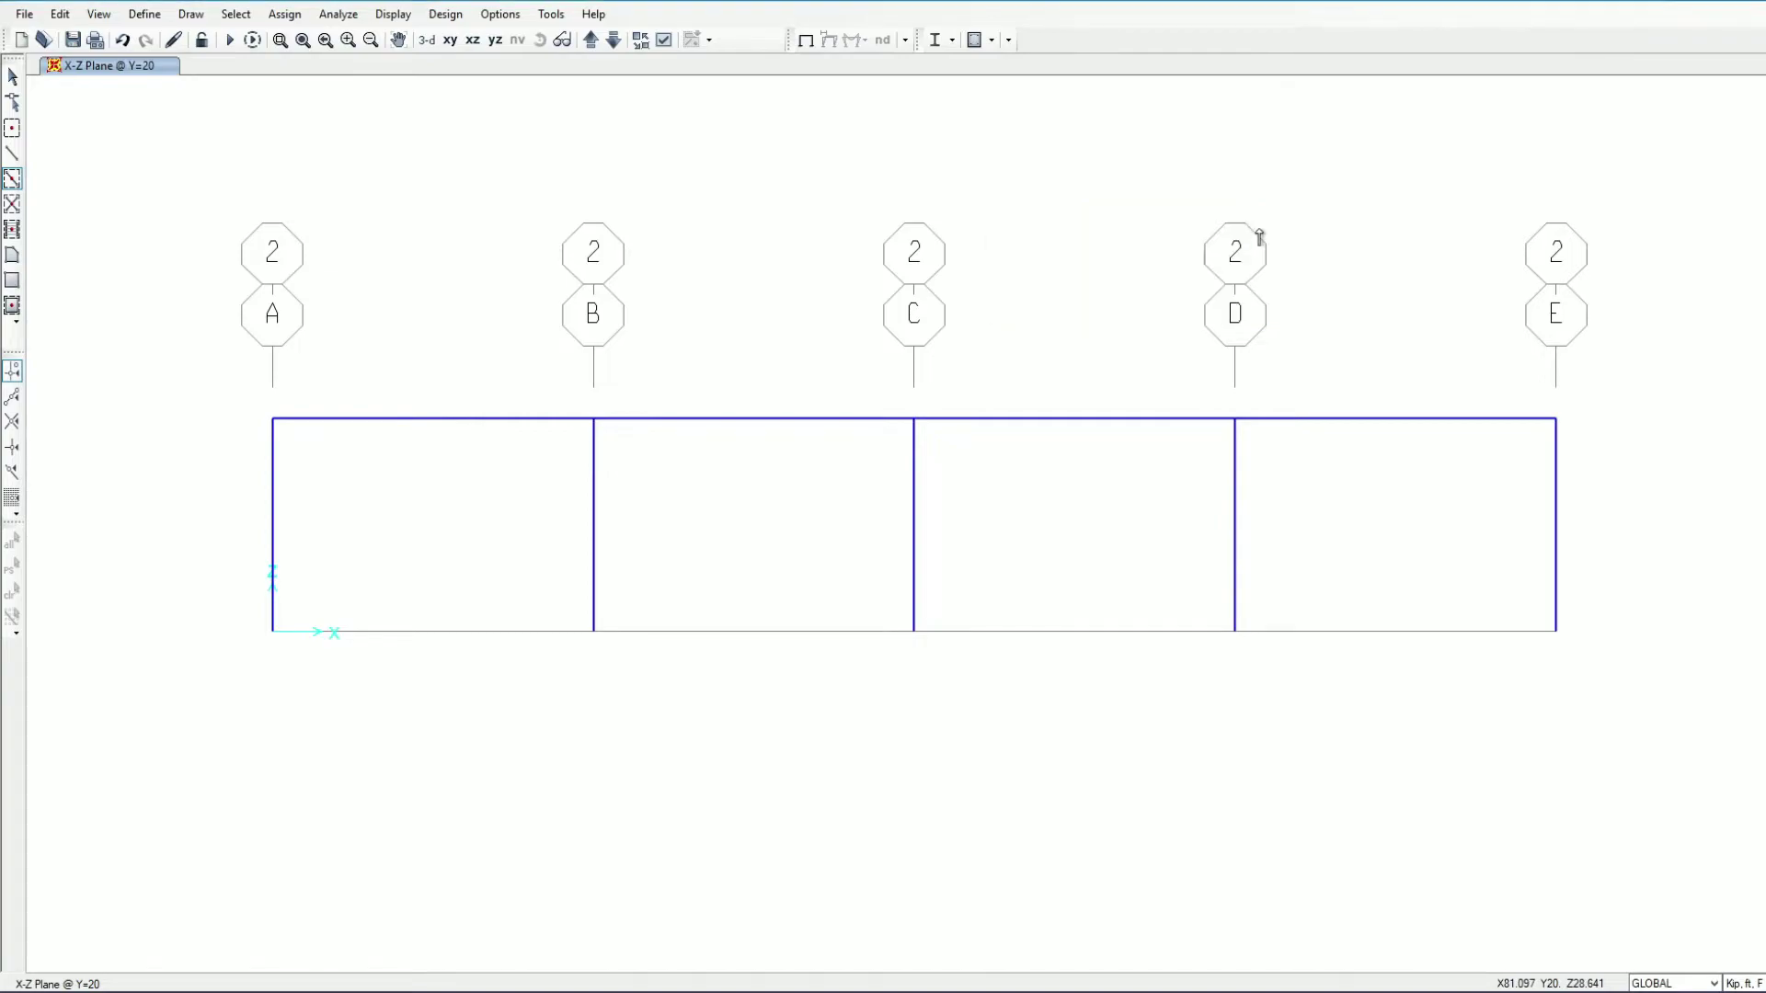
Assign pinned restraints to the five column base joints on grid lines A to E.
click(284, 14)
mouse_move(294, 40)
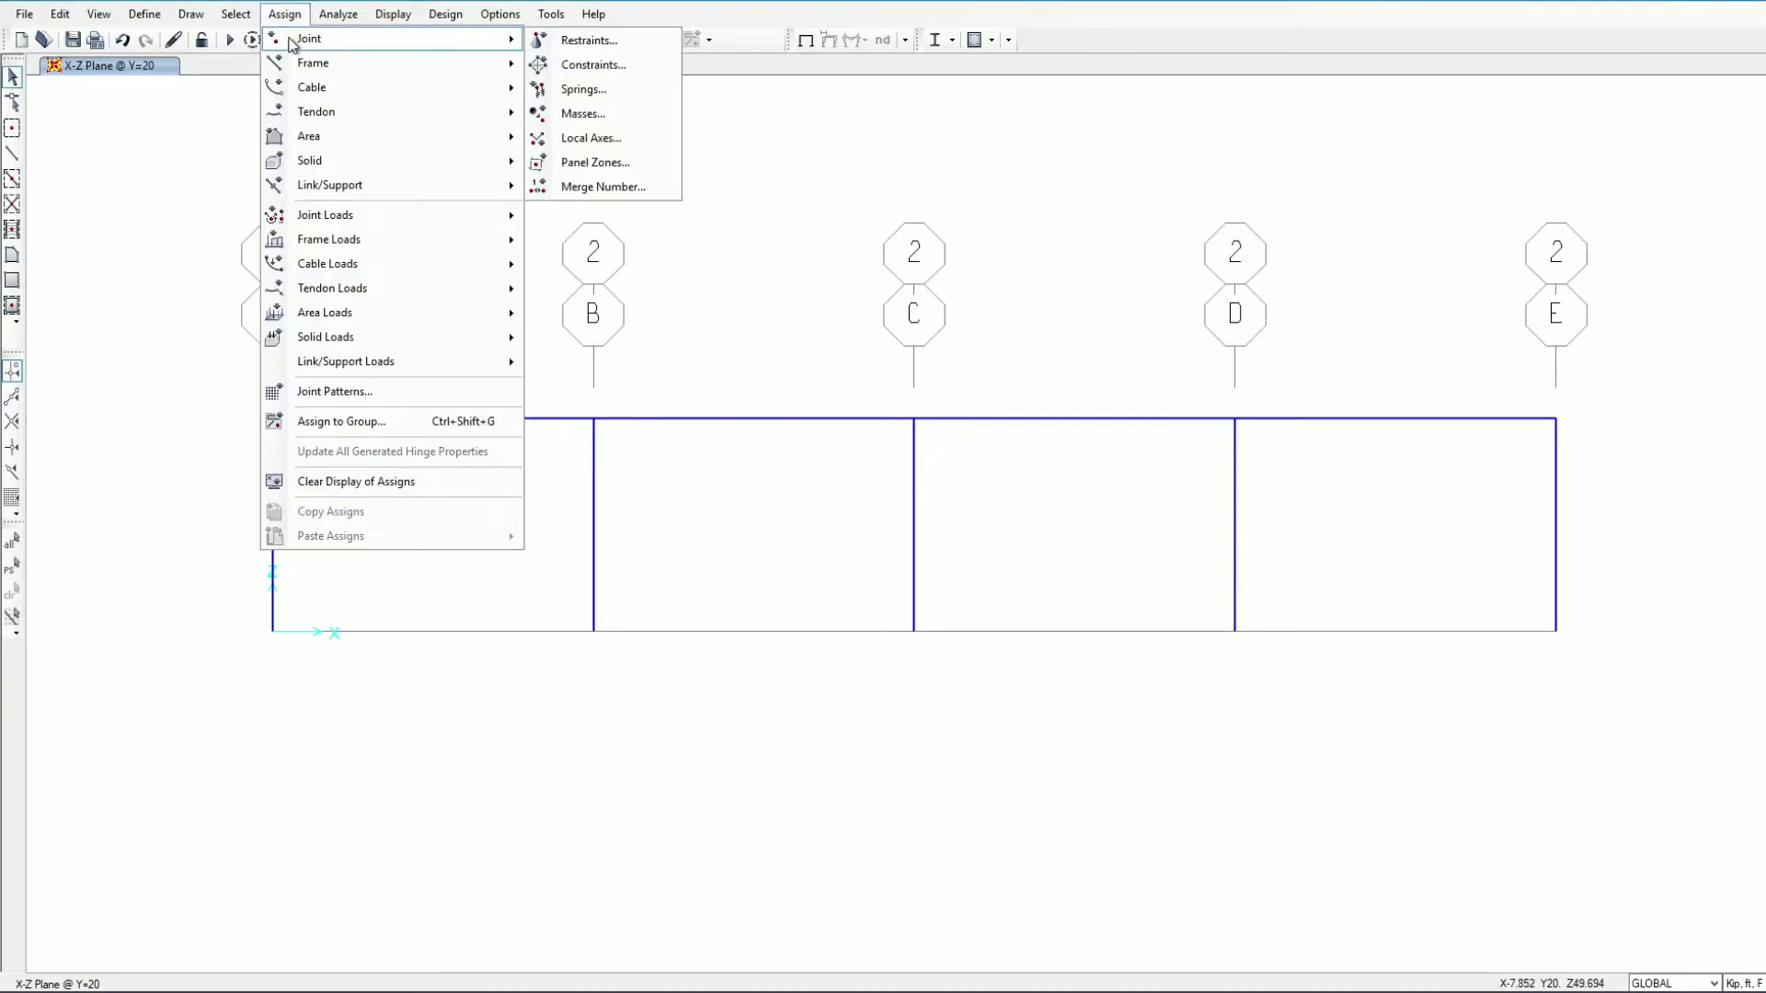
click(595, 49)
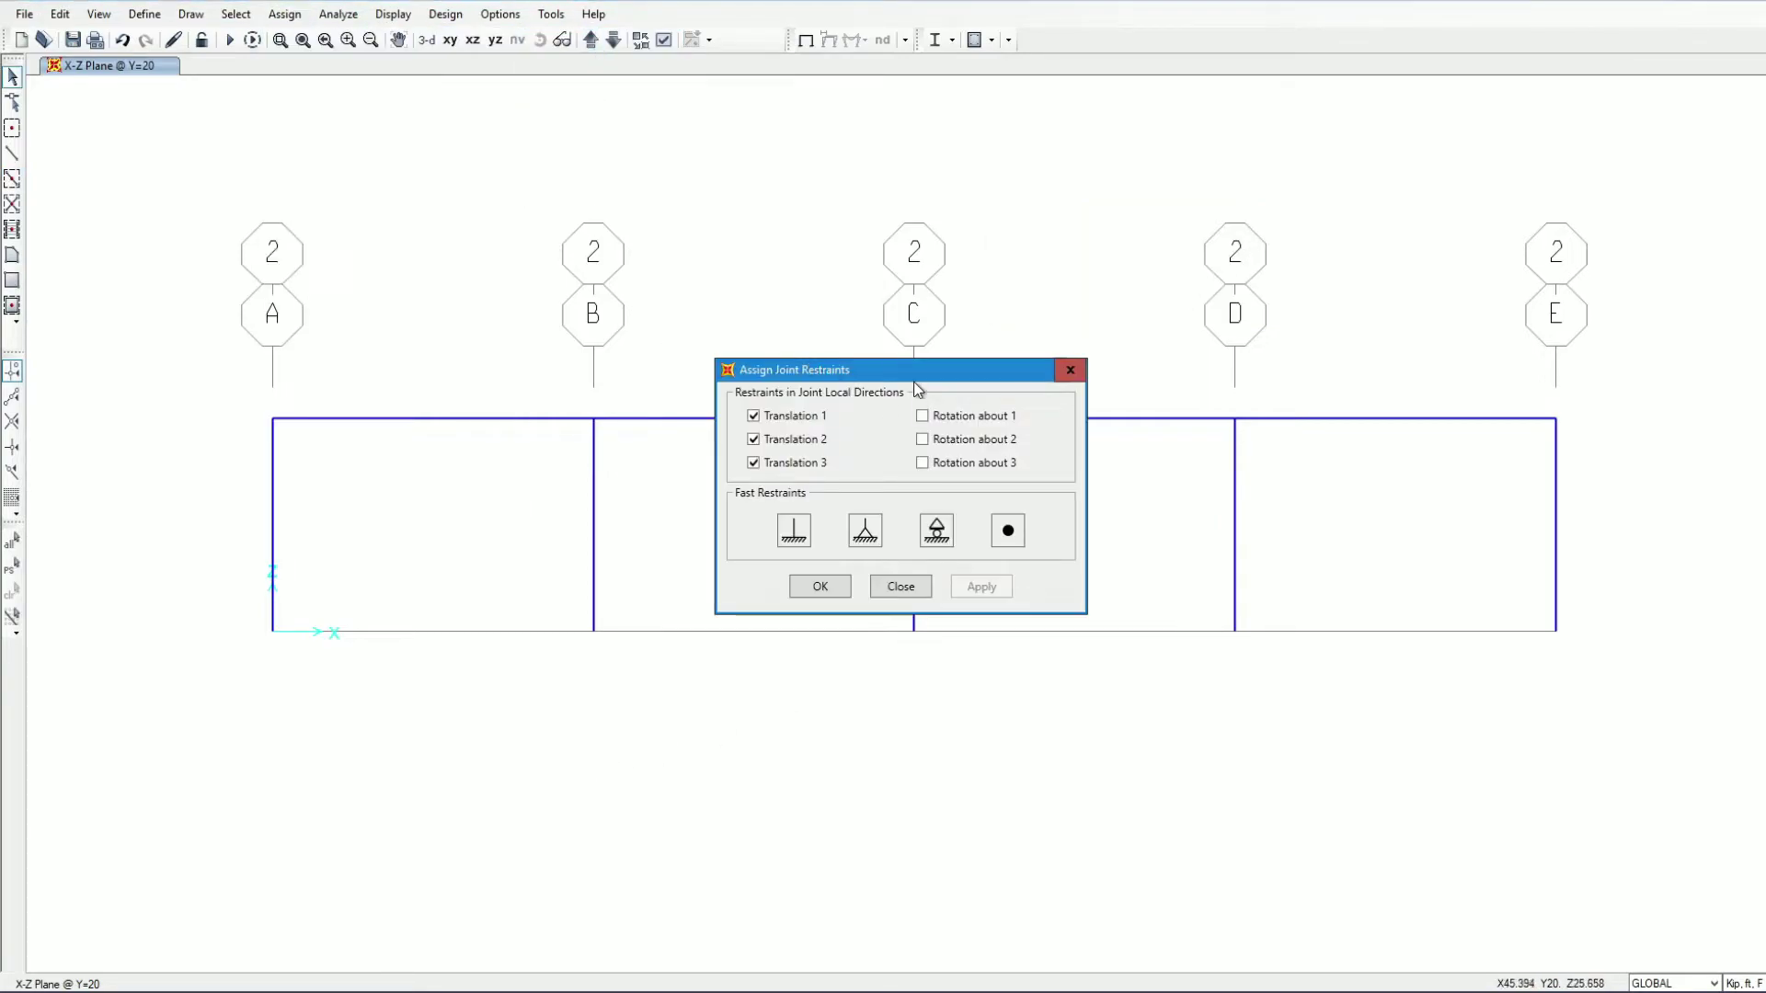
drag(915, 382, 1290, 126)
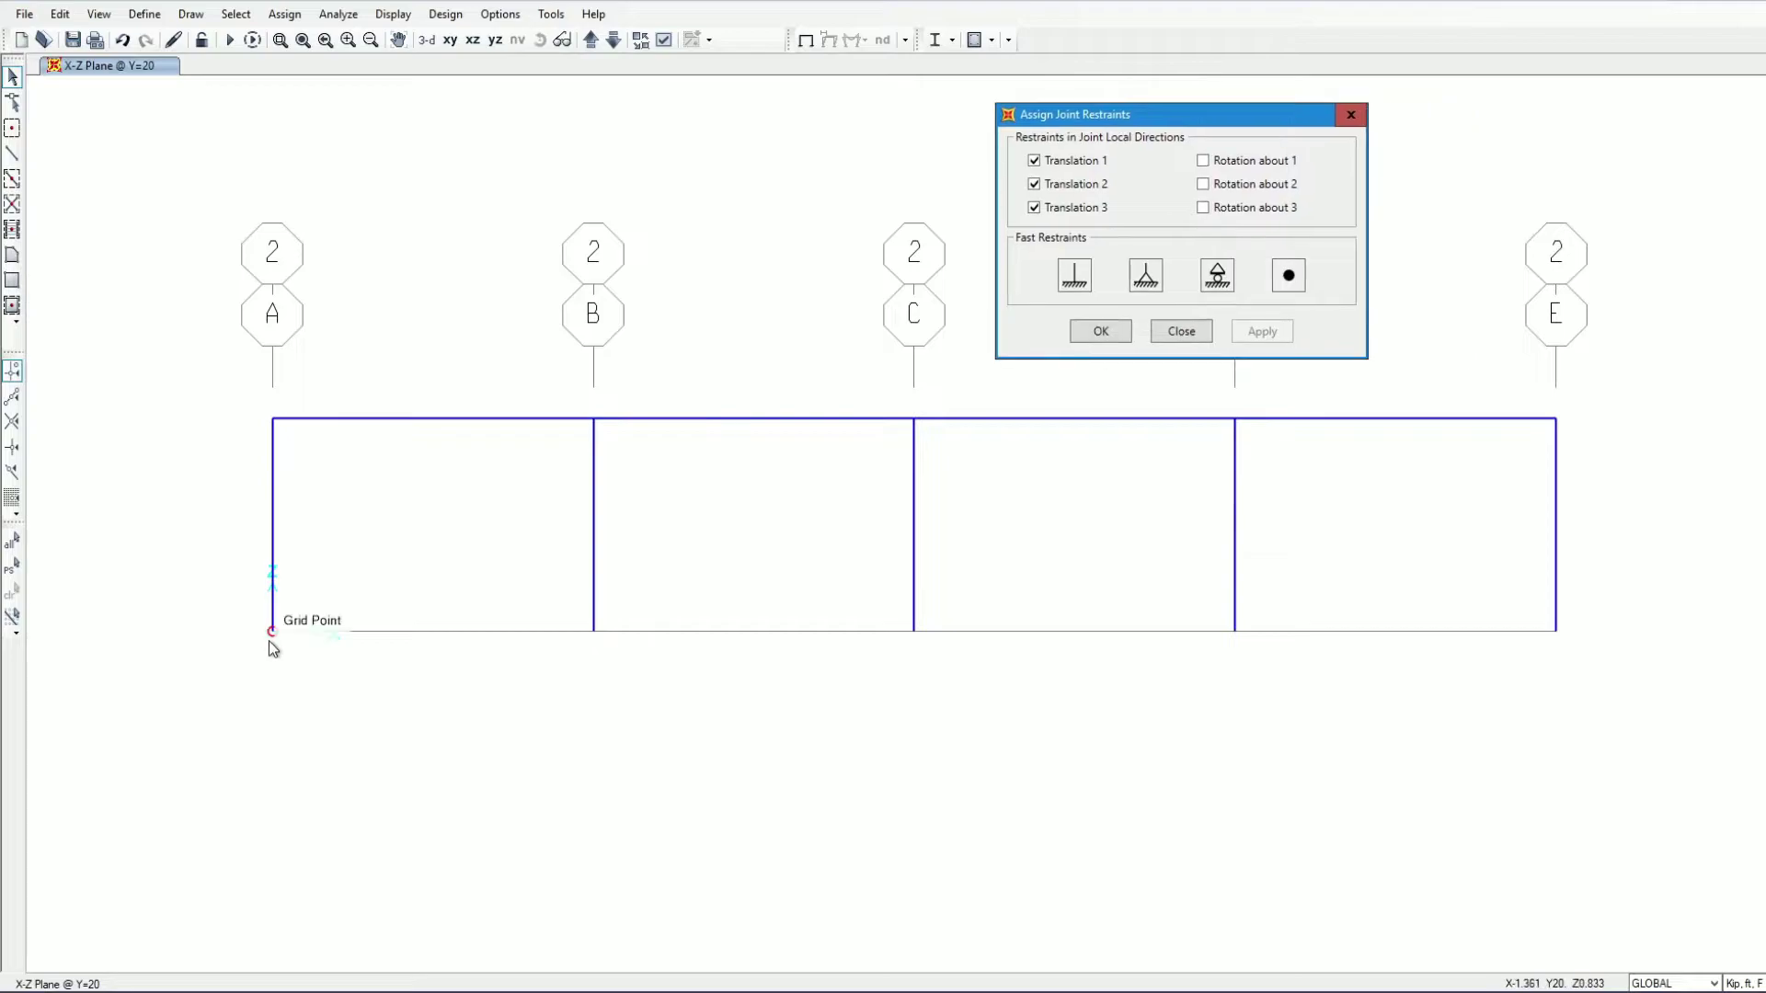
click(272, 632)
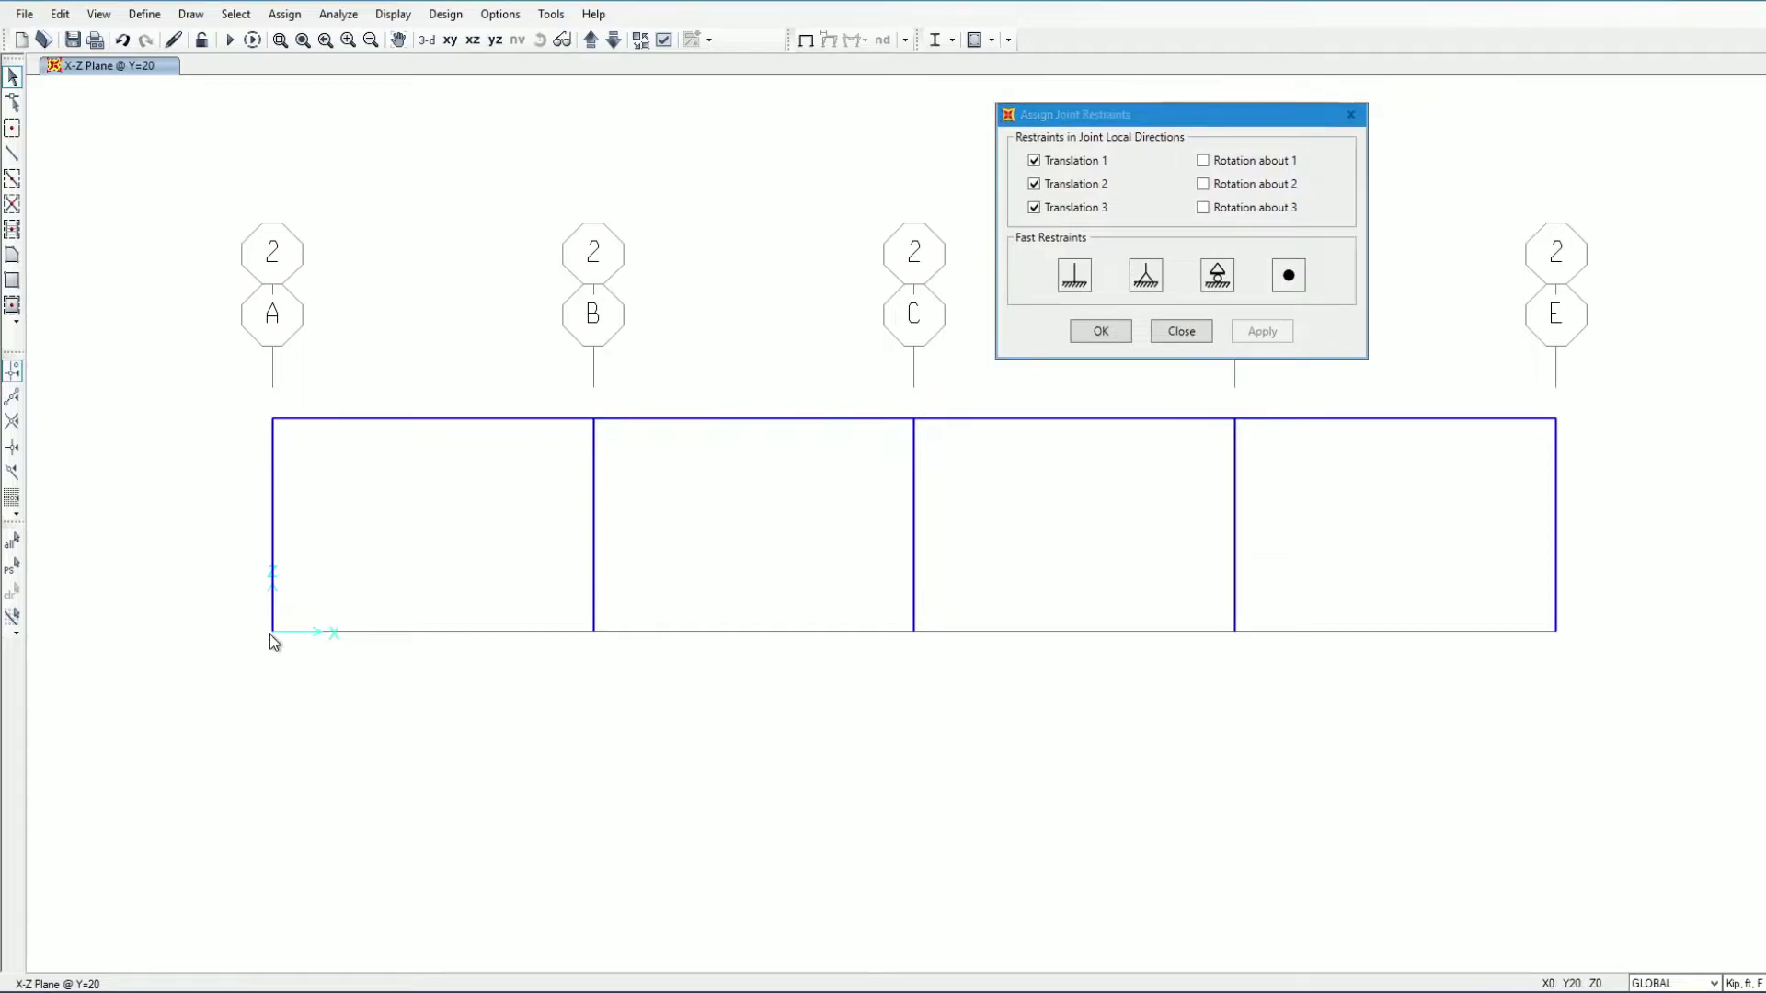
click(594, 634)
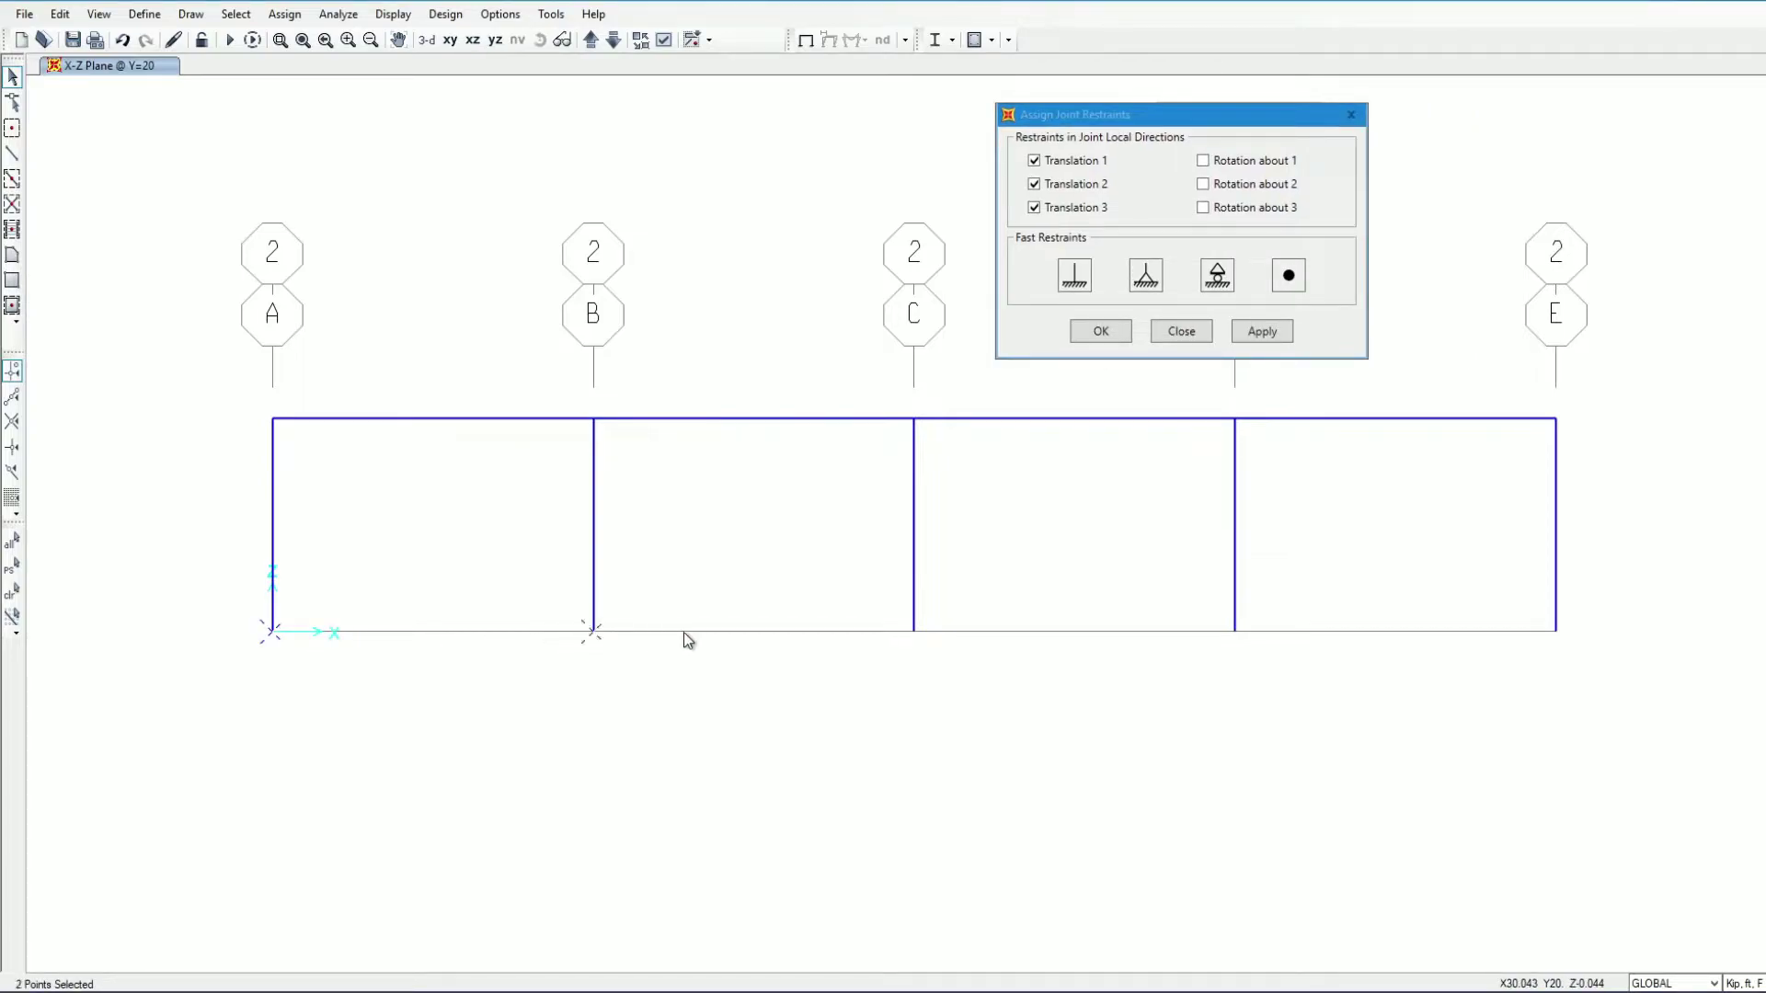
click(920, 634)
click(1233, 631)
click(1555, 632)
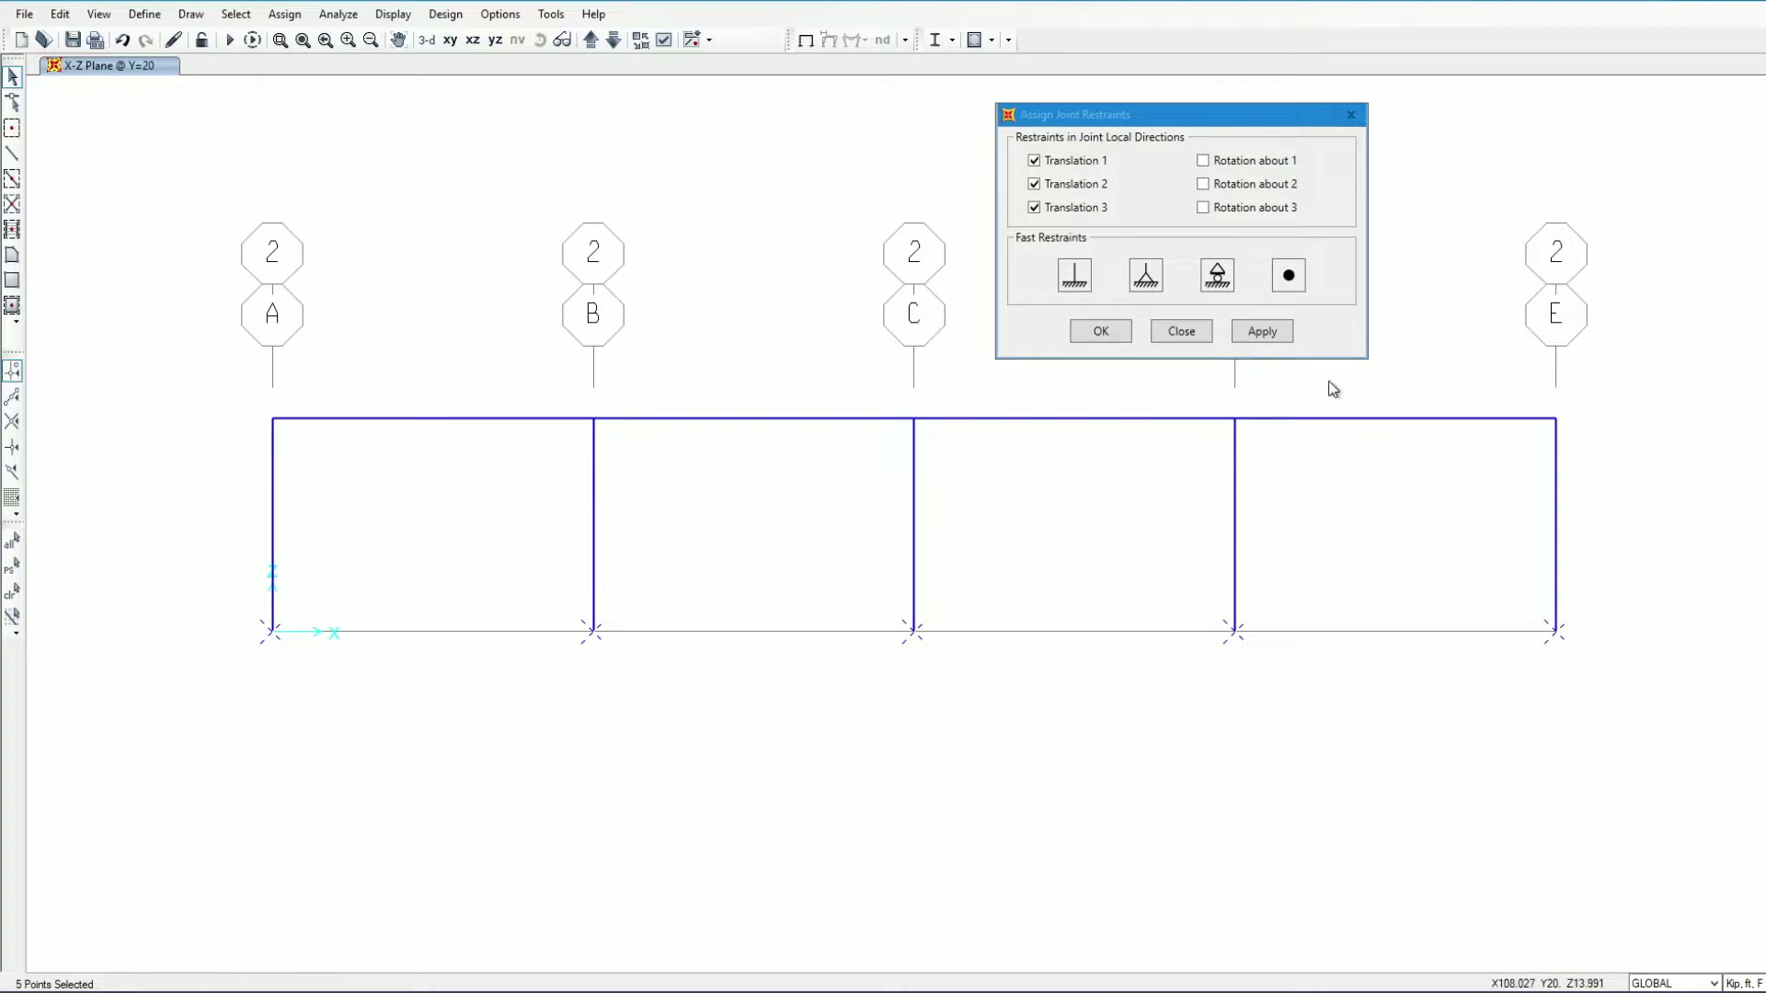
click(1145, 276)
click(1261, 333)
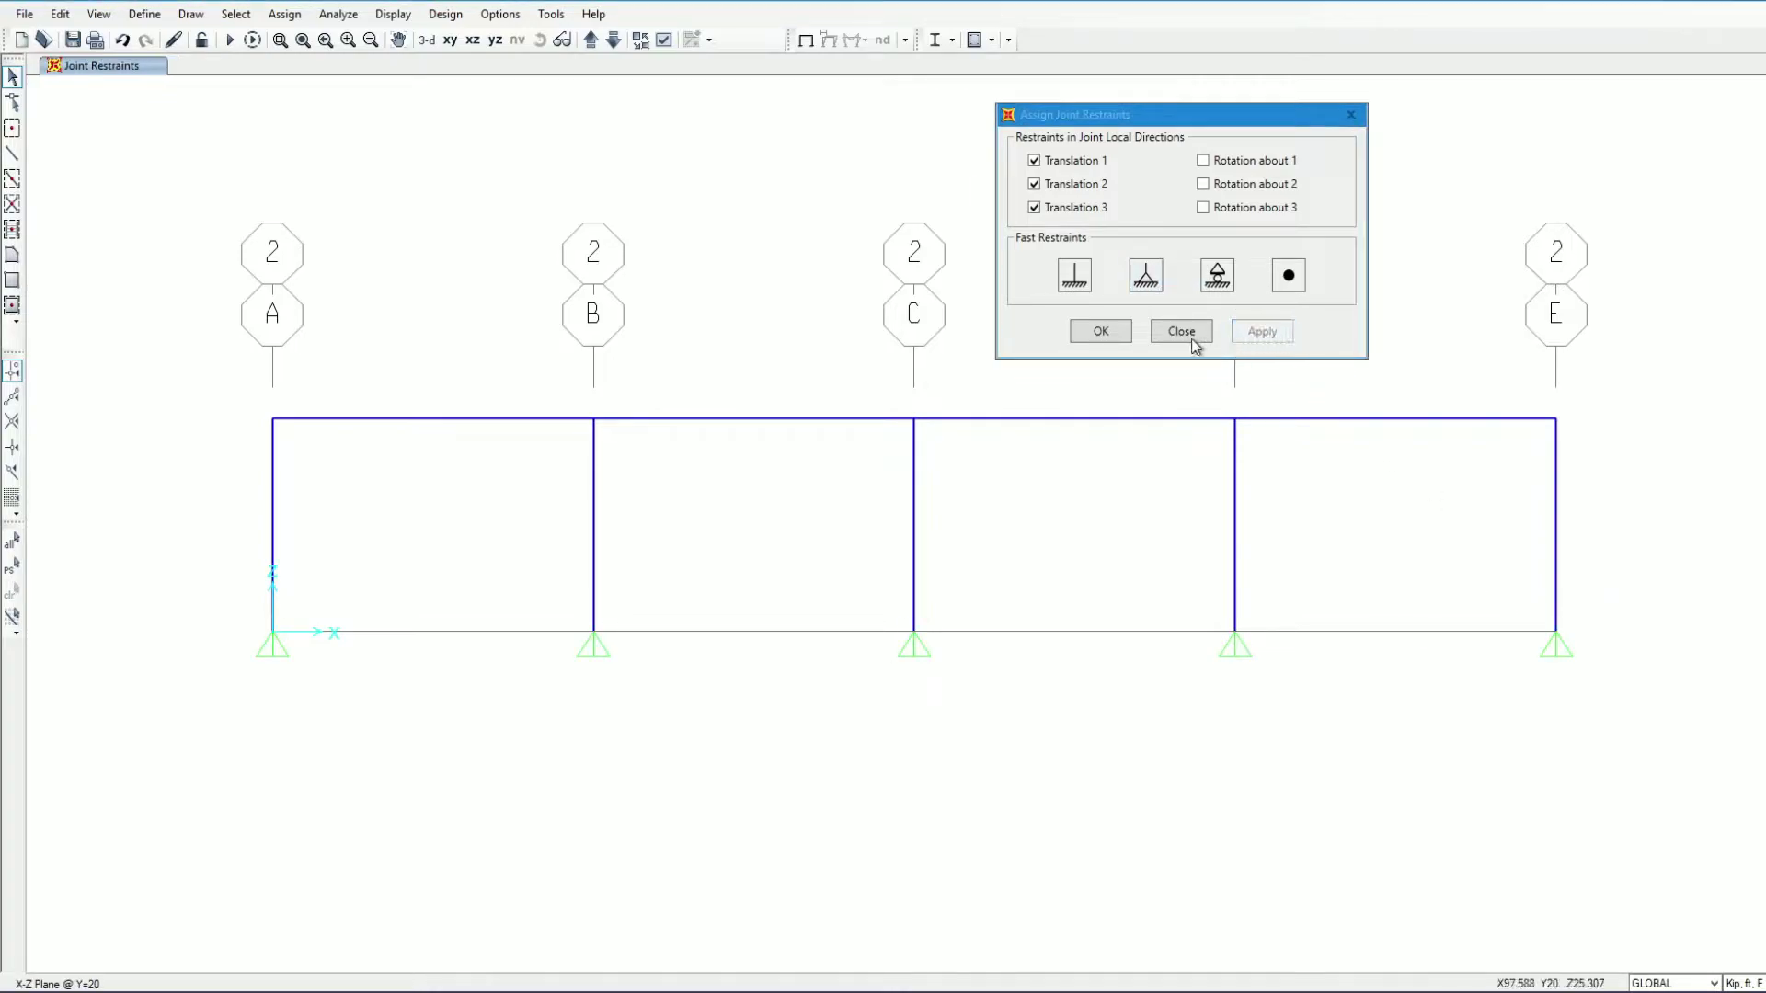
click(1101, 333)
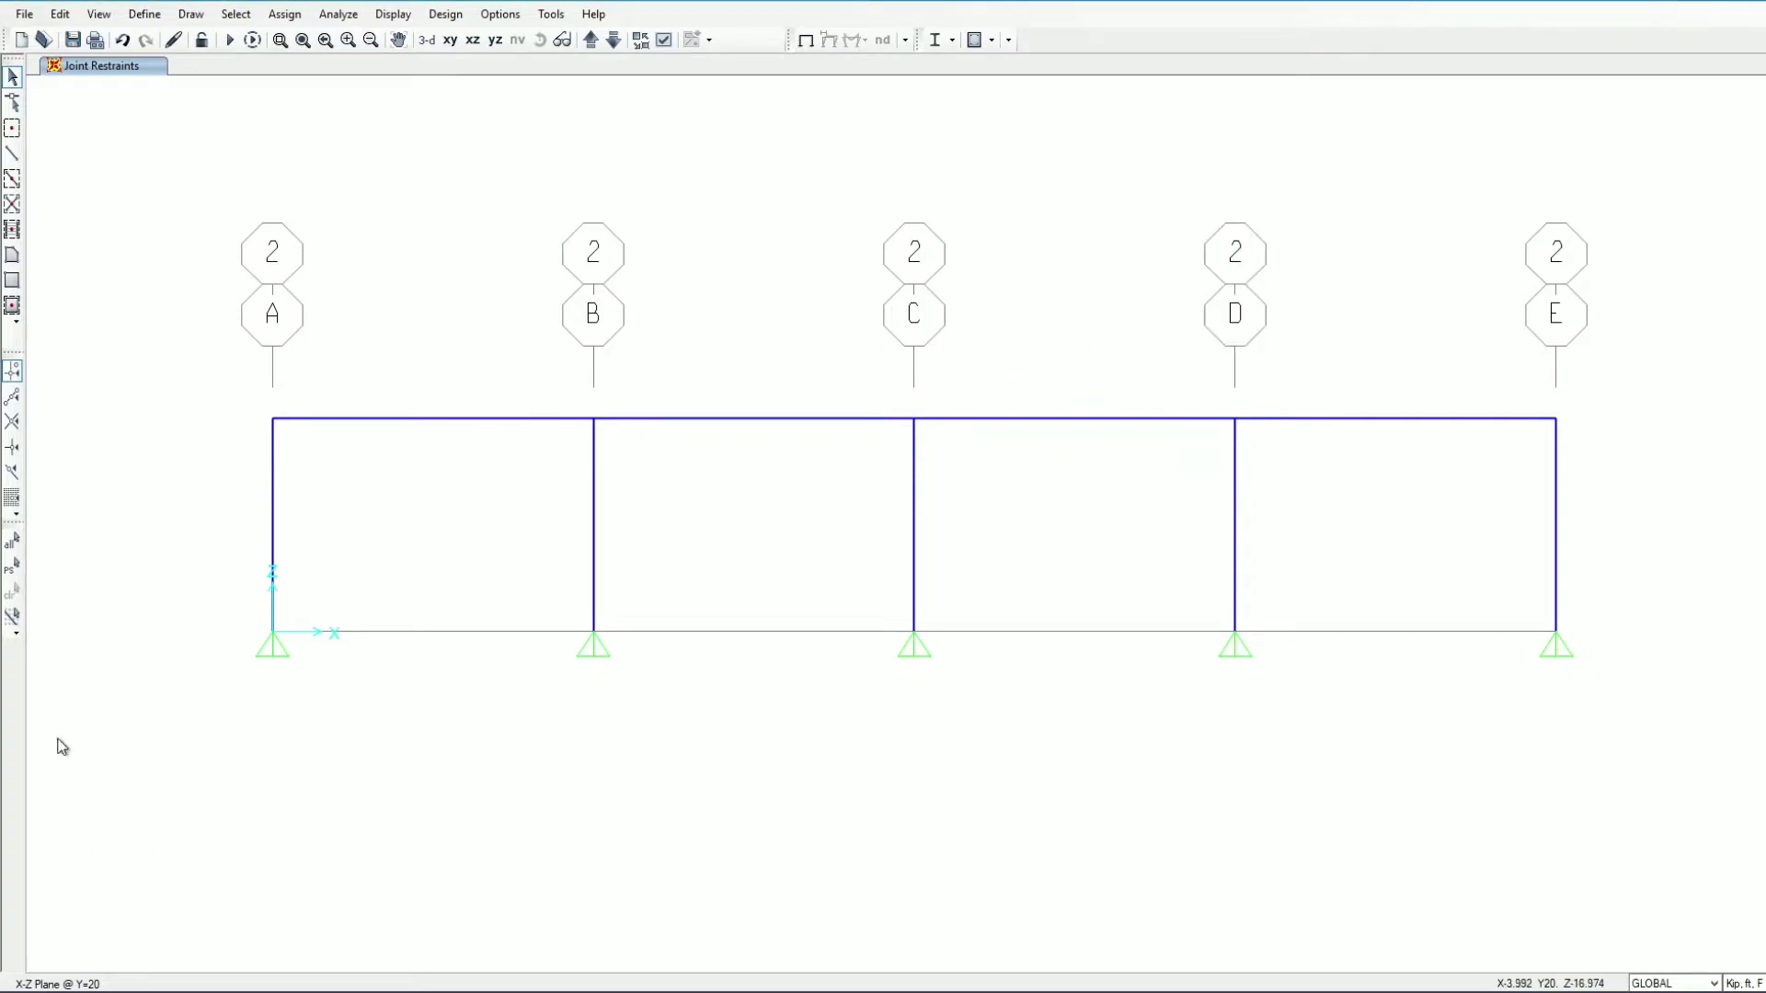
Assign a uniform gravity load of 0.4 kip/ft in the DEAD load pattern to all four upper beams.
click(473, 41)
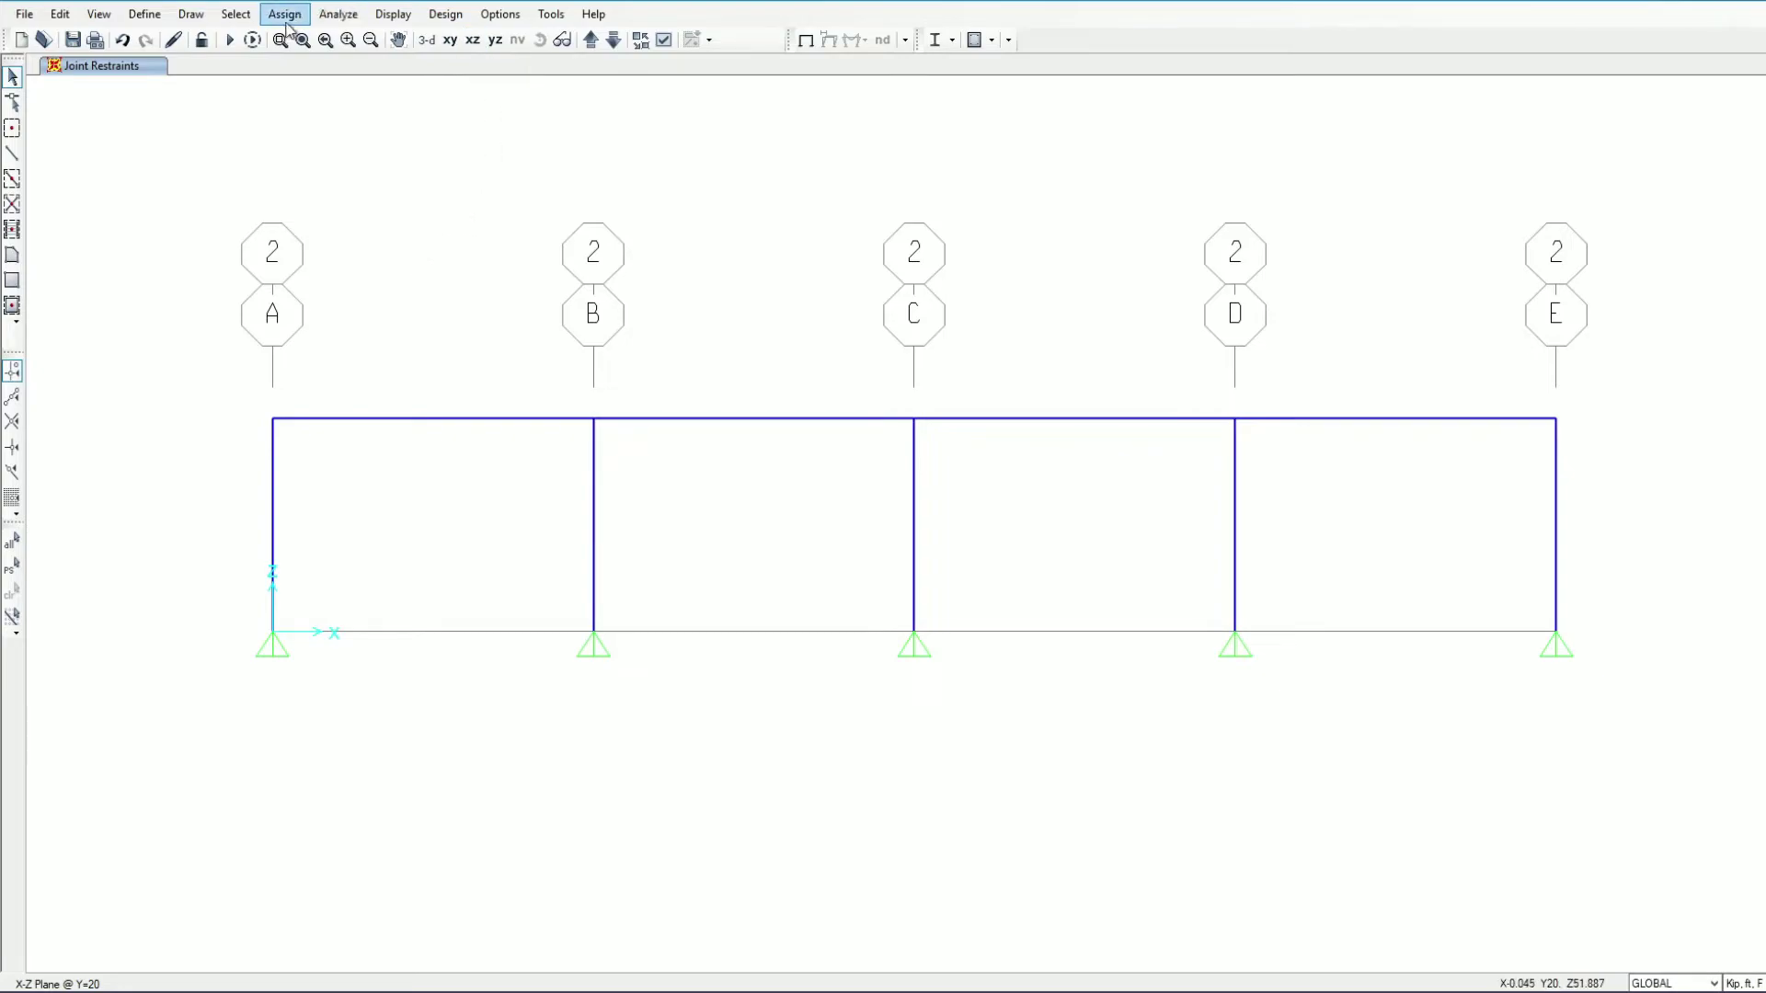
click(284, 13)
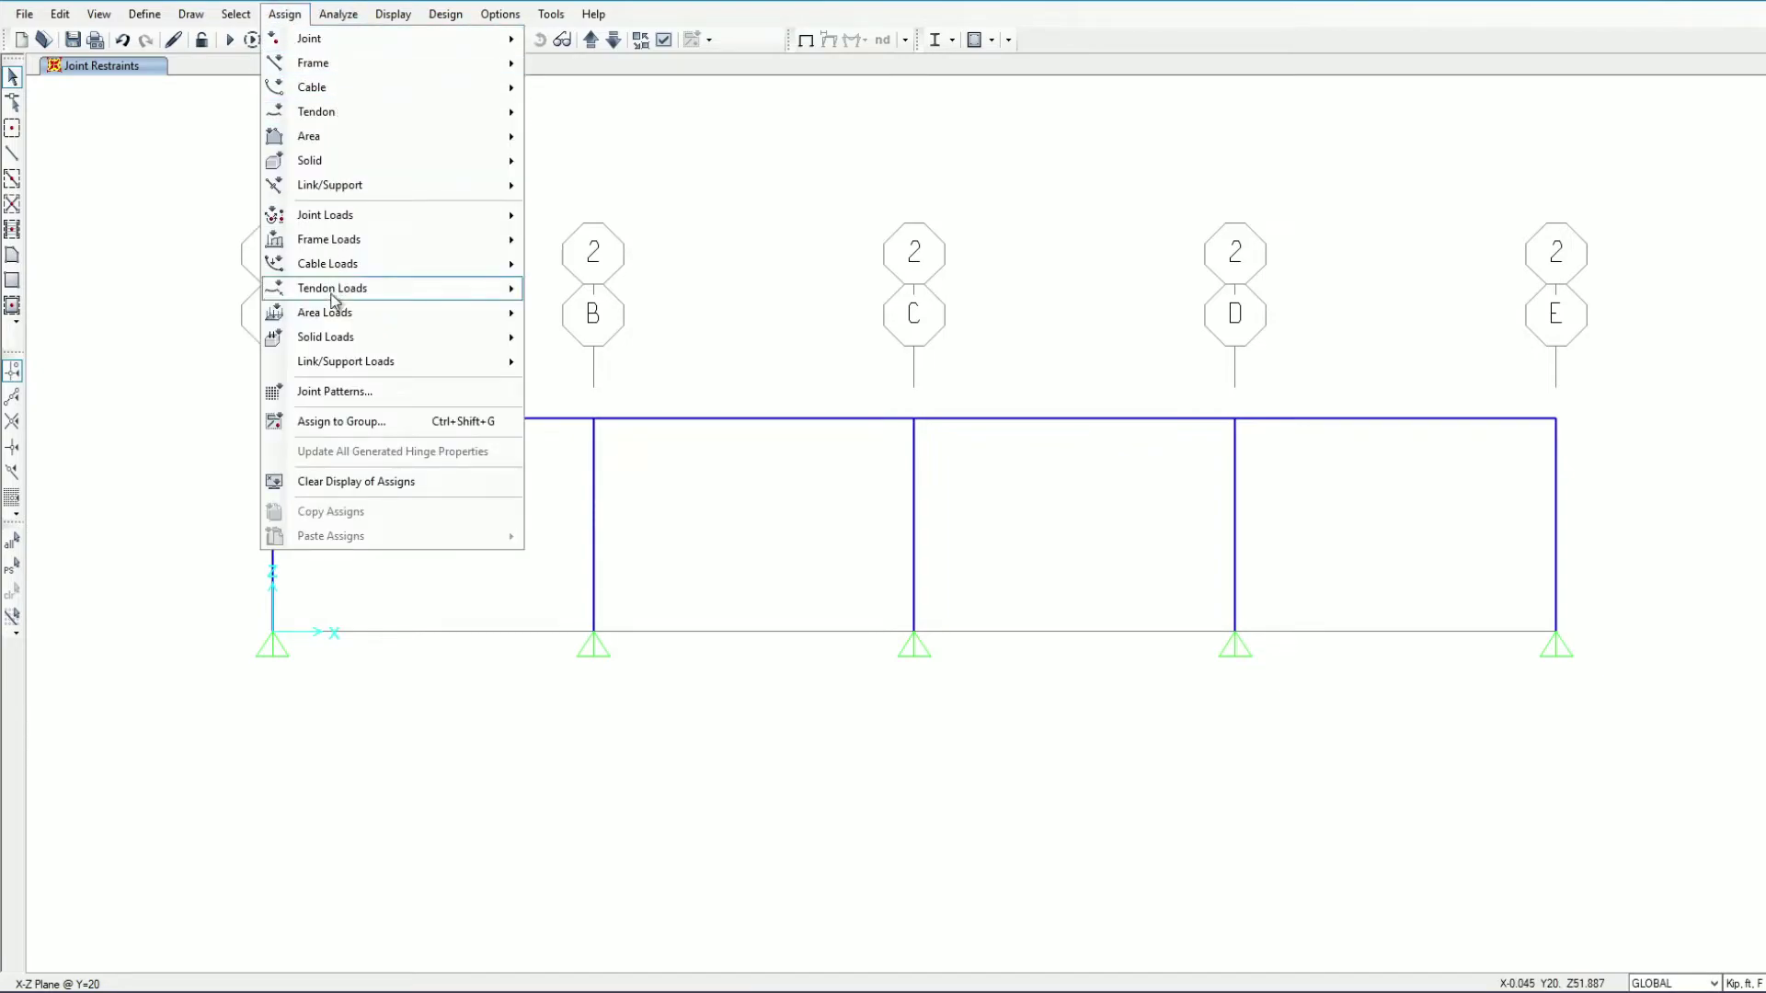
mouse_move(330, 244)
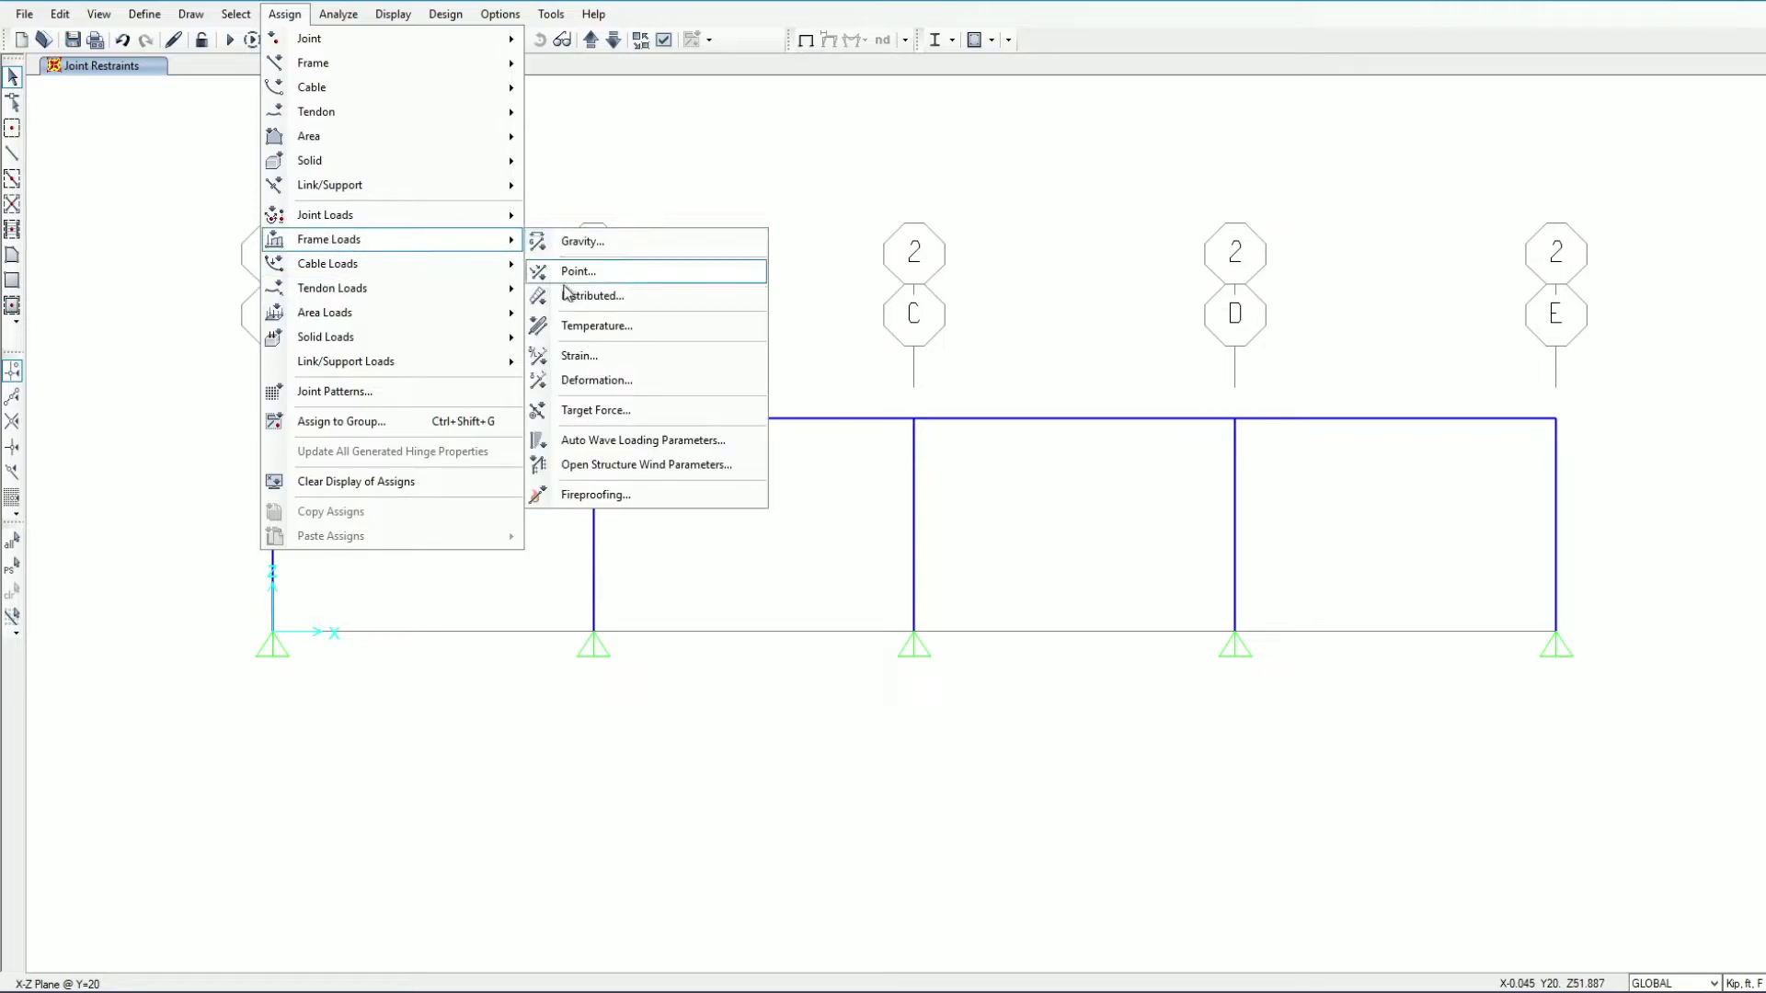
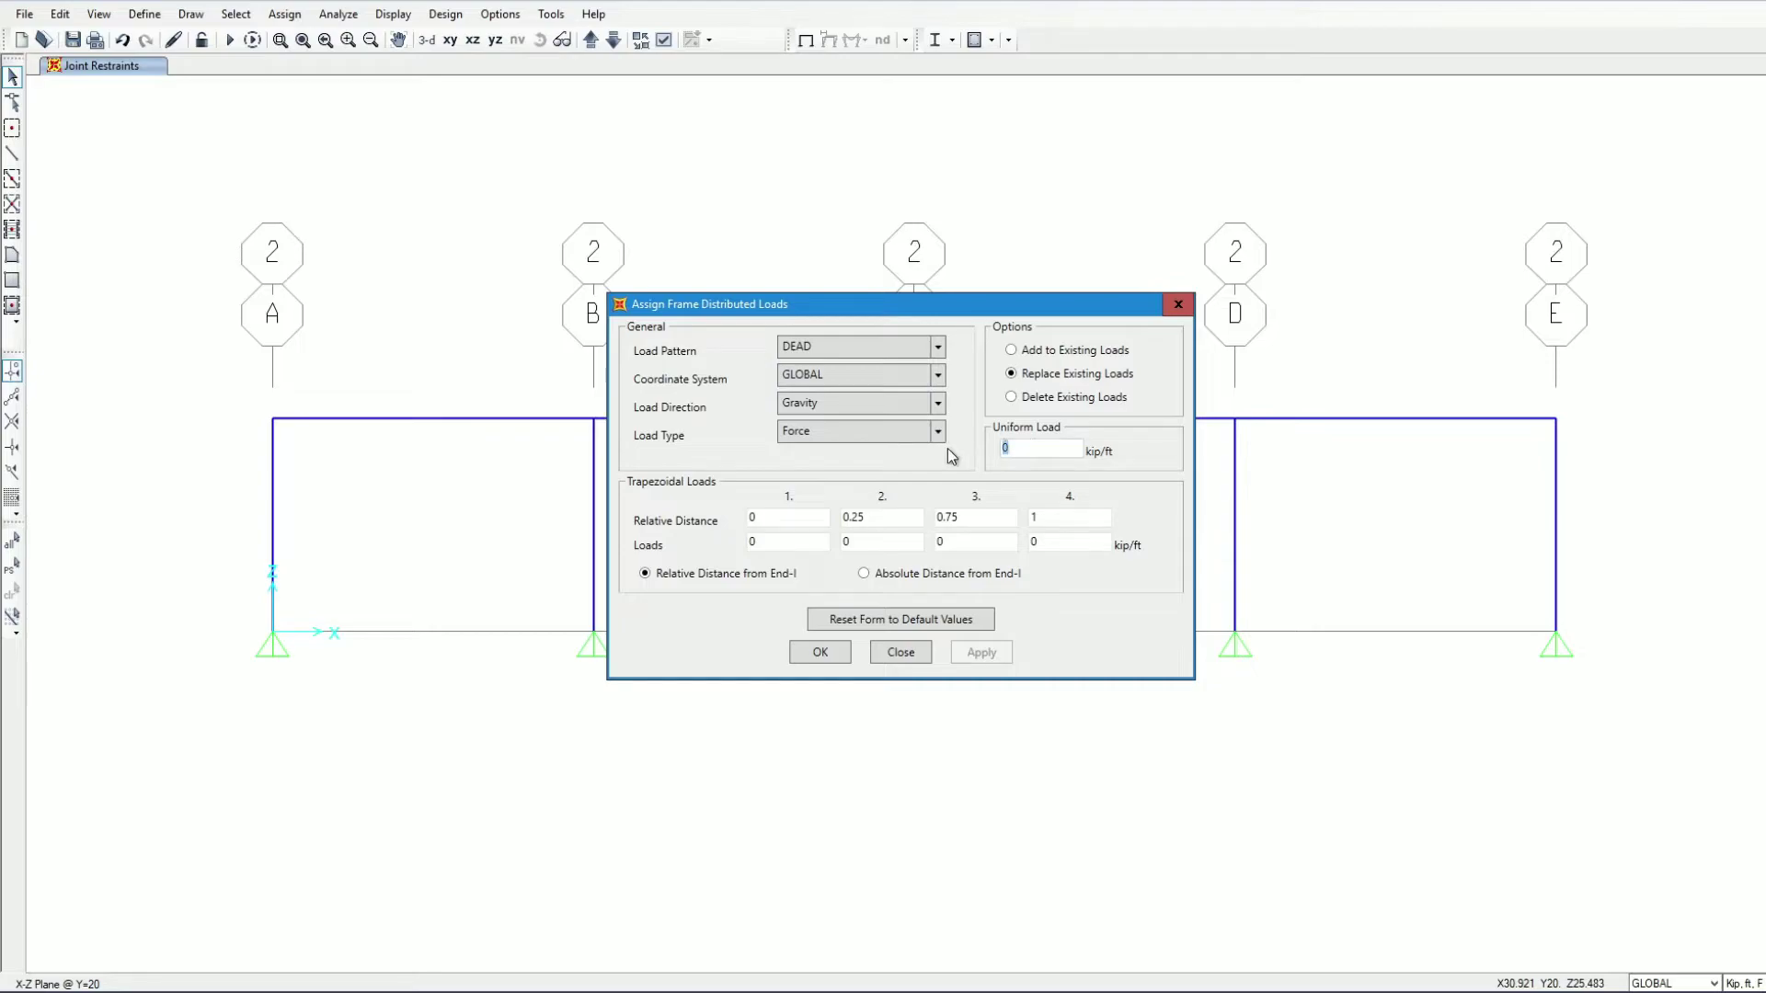
text(0.4)
drag(832, 304, 1150, 746)
drag(452, 368, 438, 542)
drag(797, 368, 776, 485)
drag(1117, 363, 1085, 548)
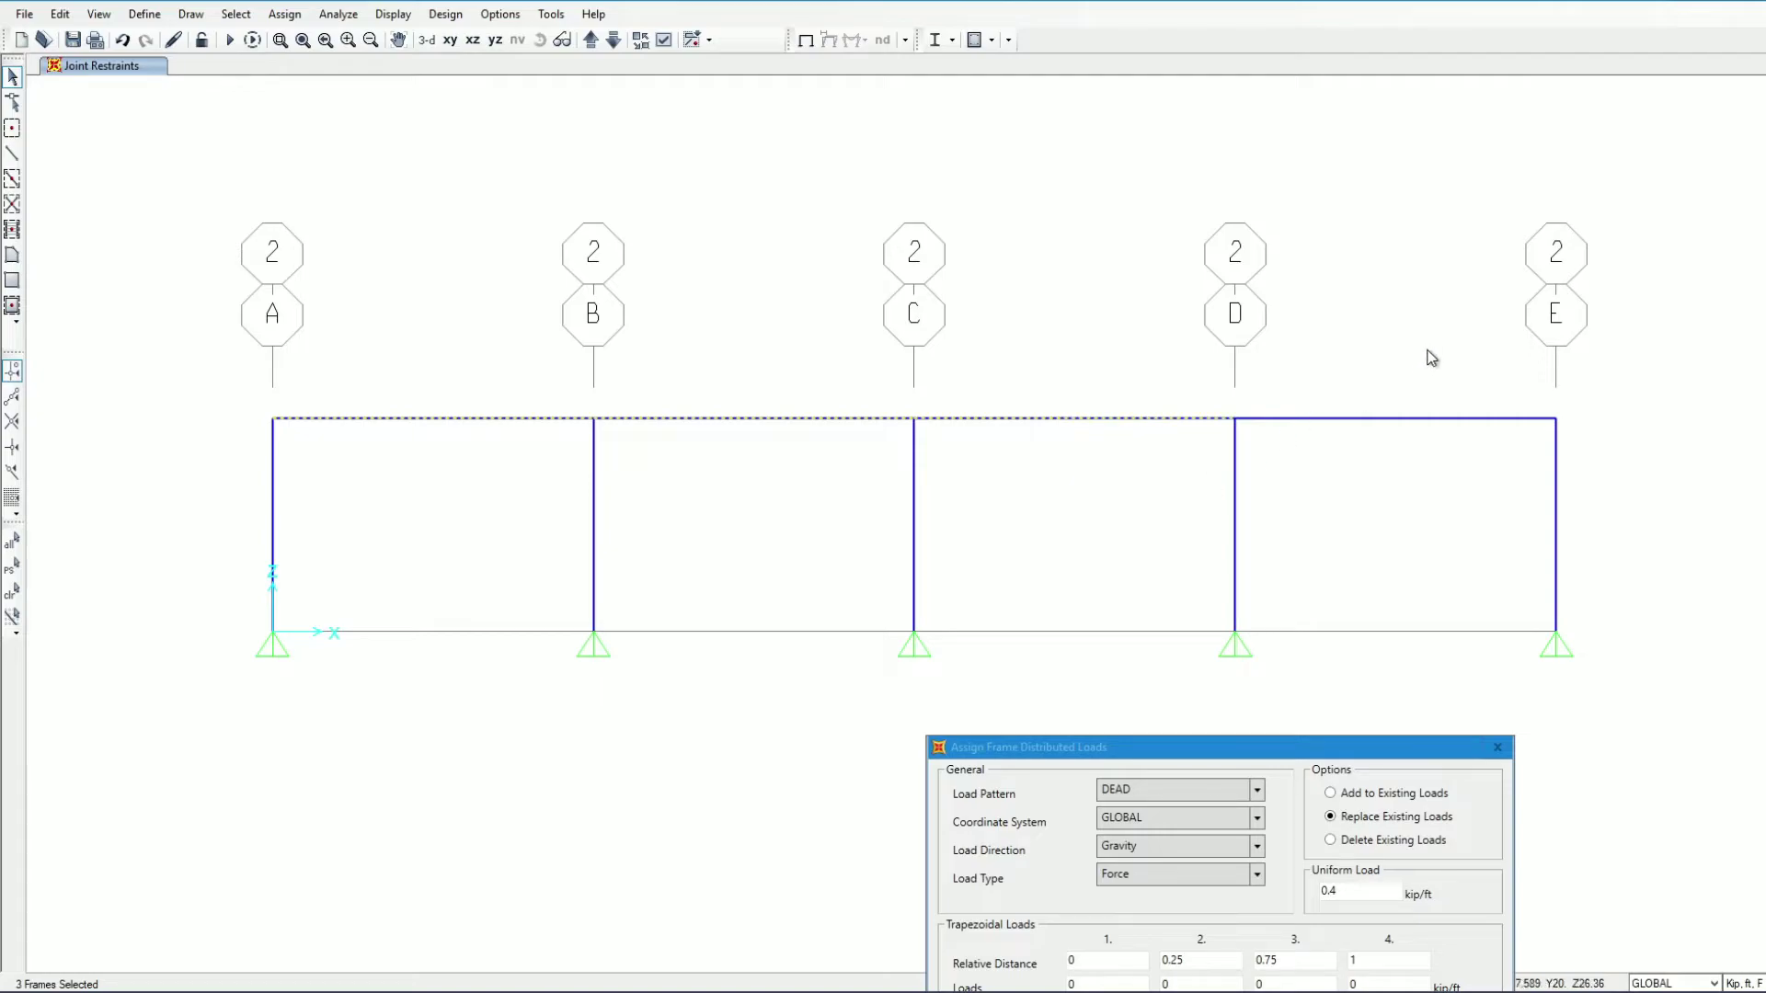
drag(1432, 350, 1394, 544)
drag(1216, 741, 1216, 699)
drag(1216, 625, 1233, 433)
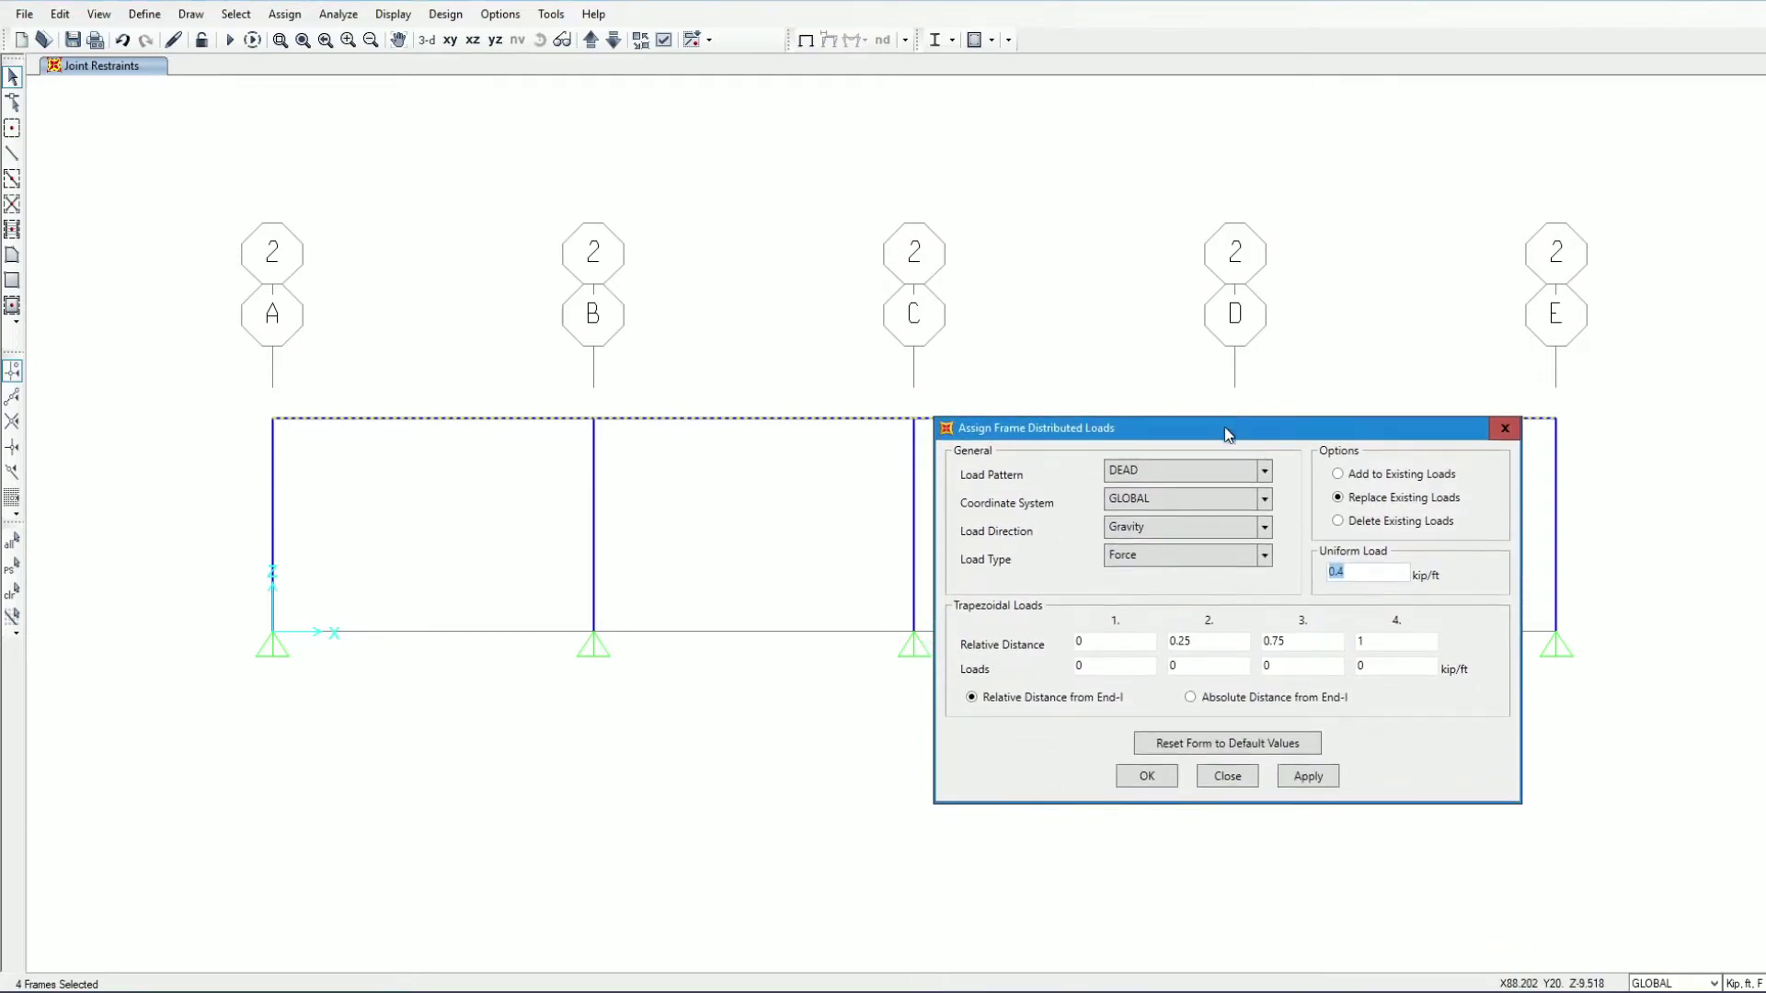
click(1308, 774)
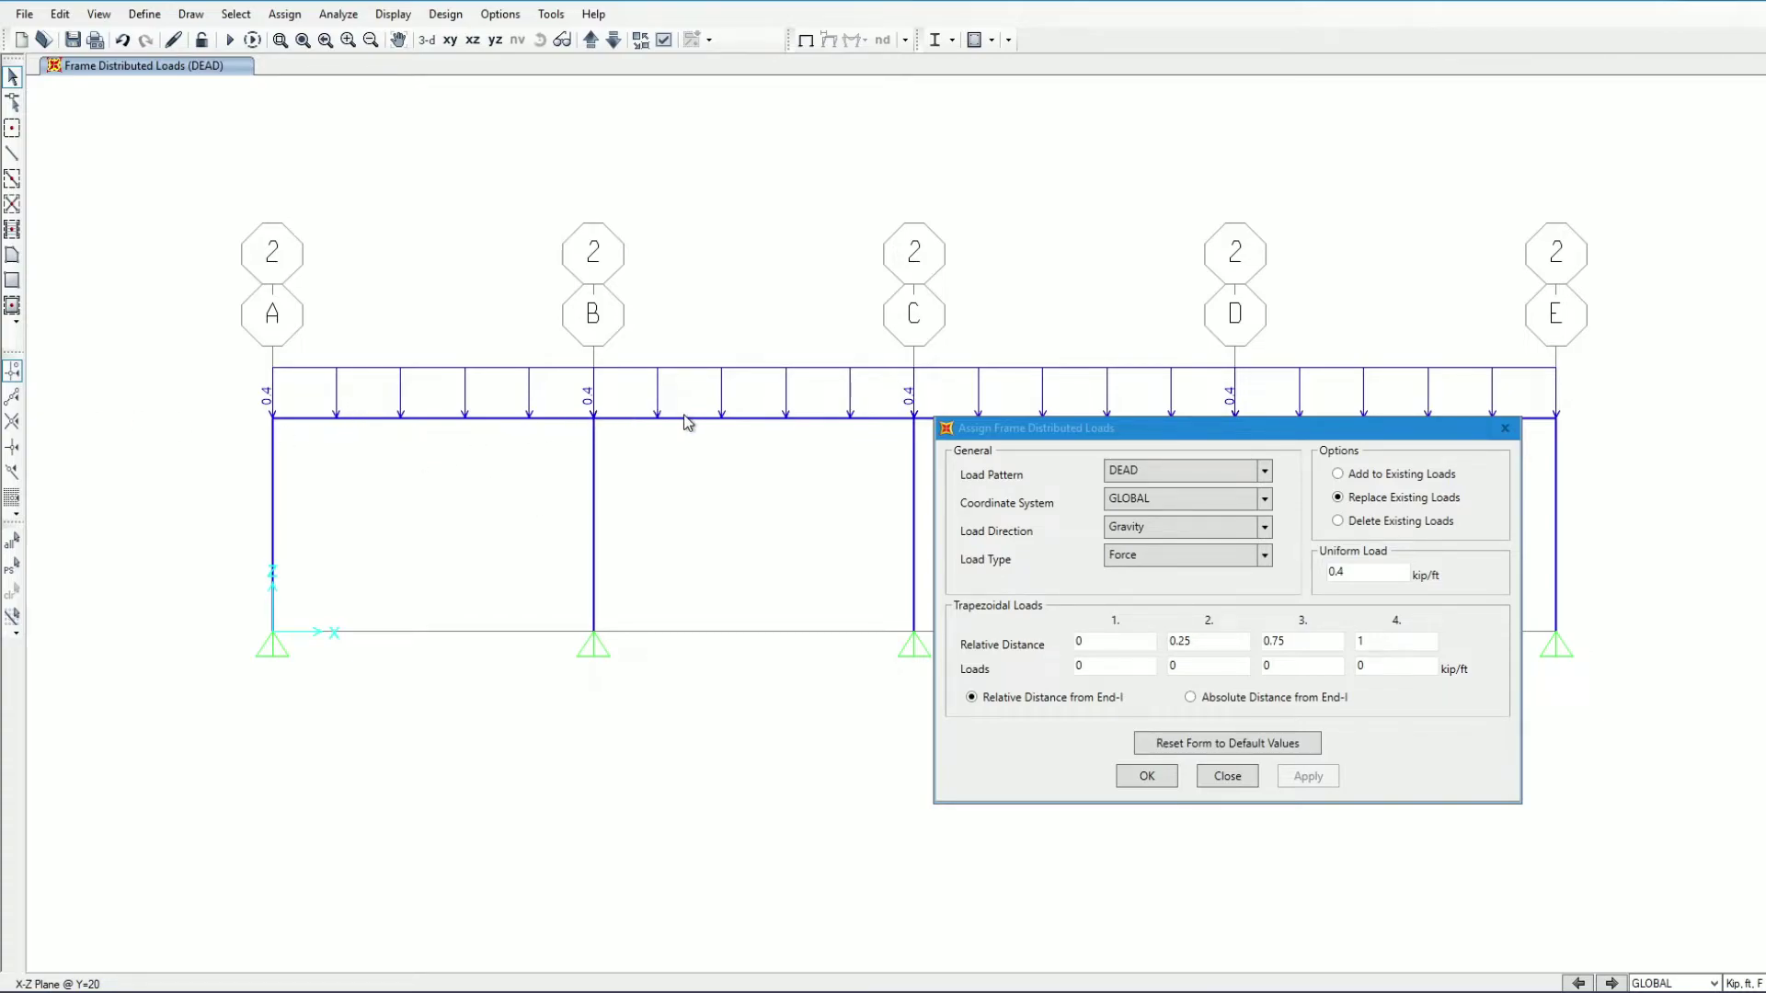
Set the frame distributed load to the LIVE pattern with a uniform load of 1.2 kip/ft, added to existing loads.
click(1135, 429)
drag(1140, 428, 1154, 337)
click(1179, 388)
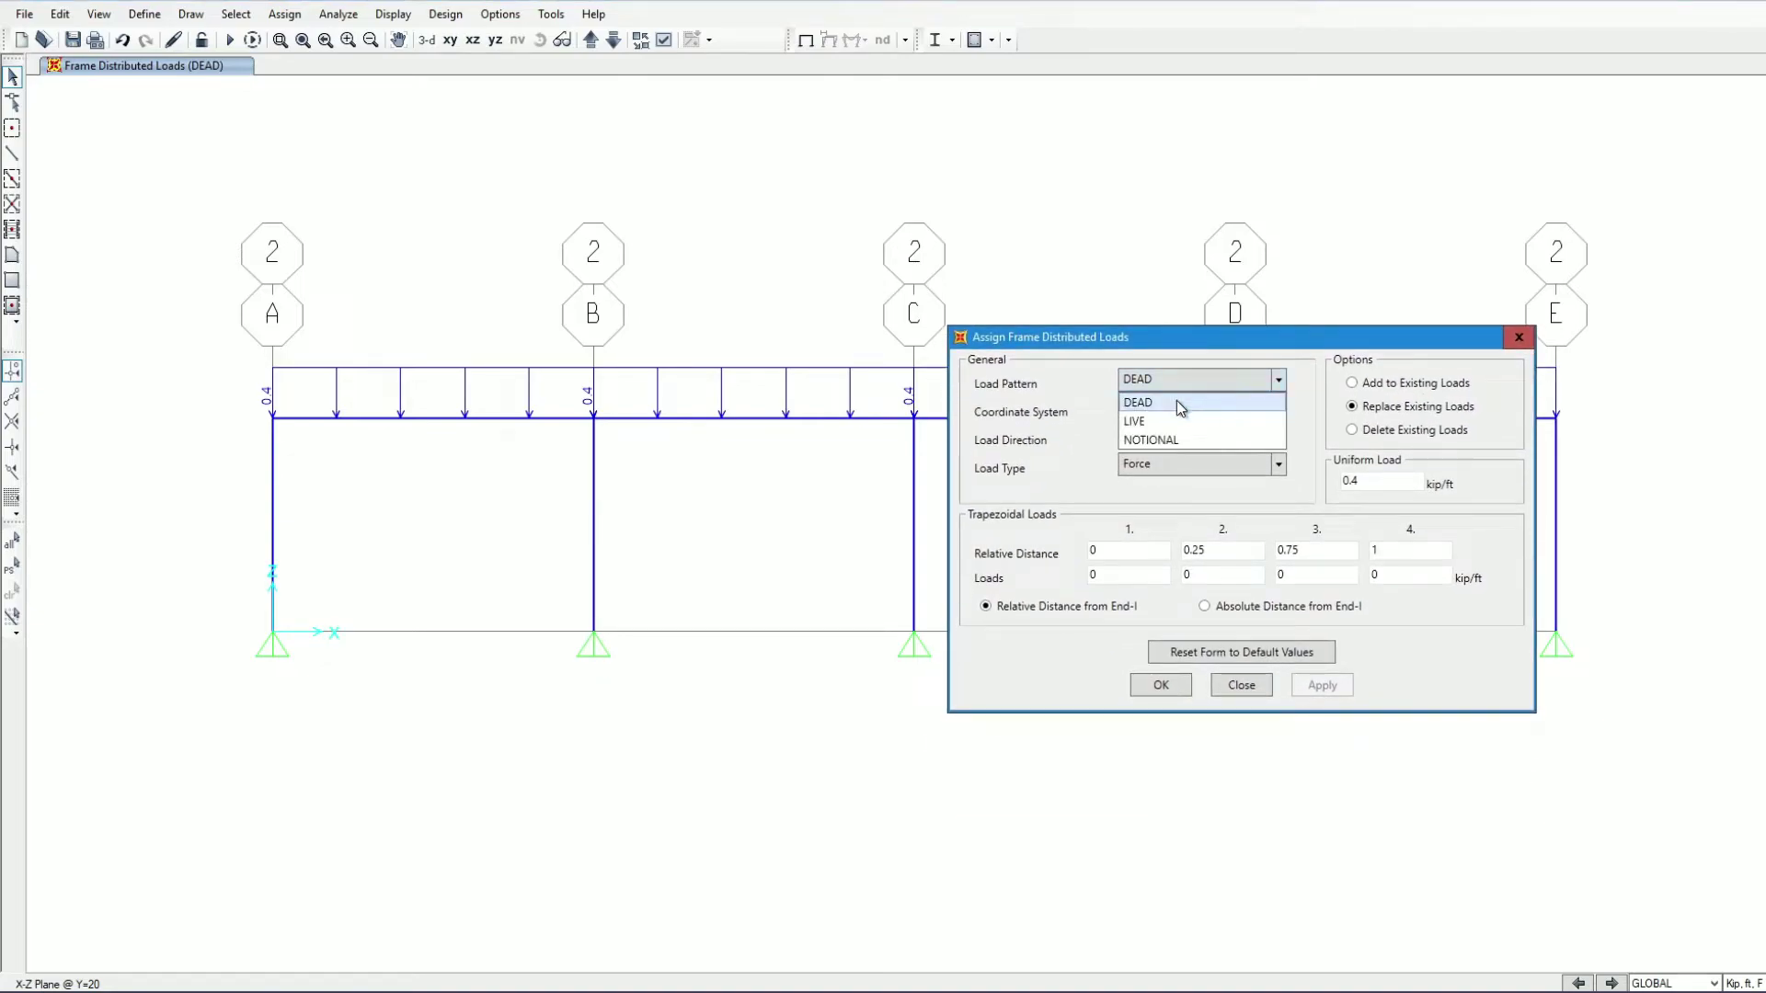
click(1175, 423)
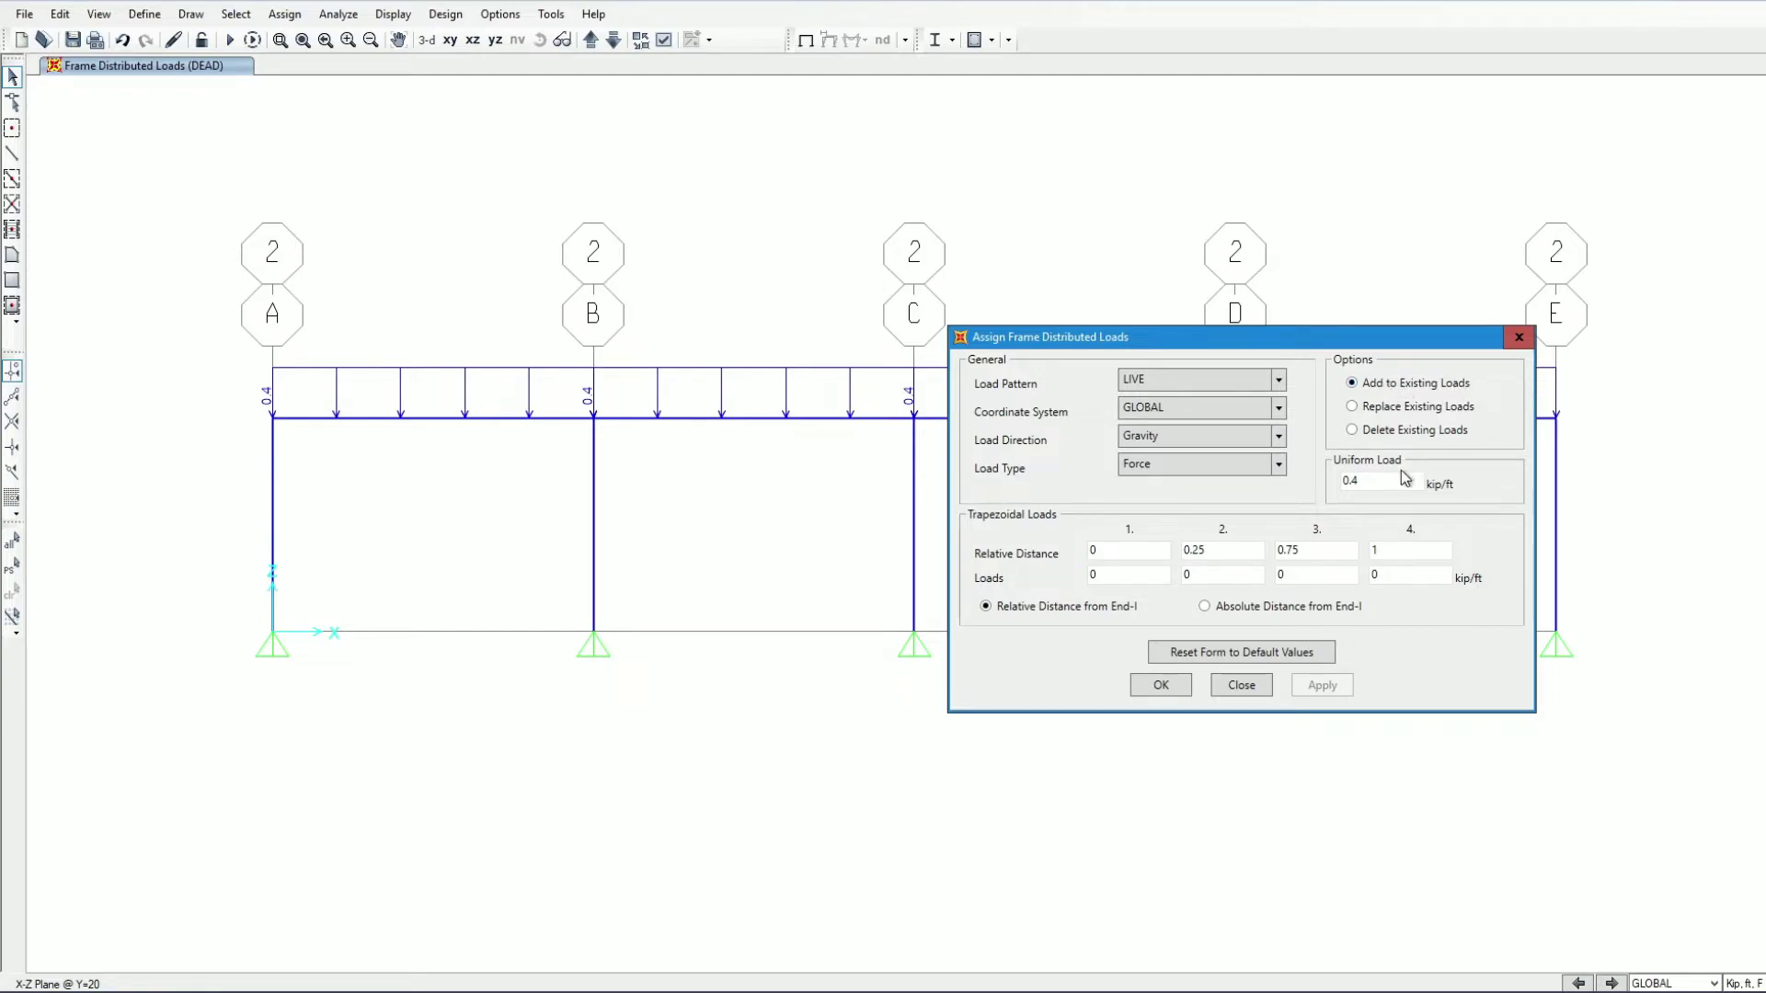
drag(1357, 481, 1336, 485)
text(1.2)
Apply the LIVE distributed load to the four upper beams in bays A to E and close the load assignment.
drag(1223, 340, 1301, 499)
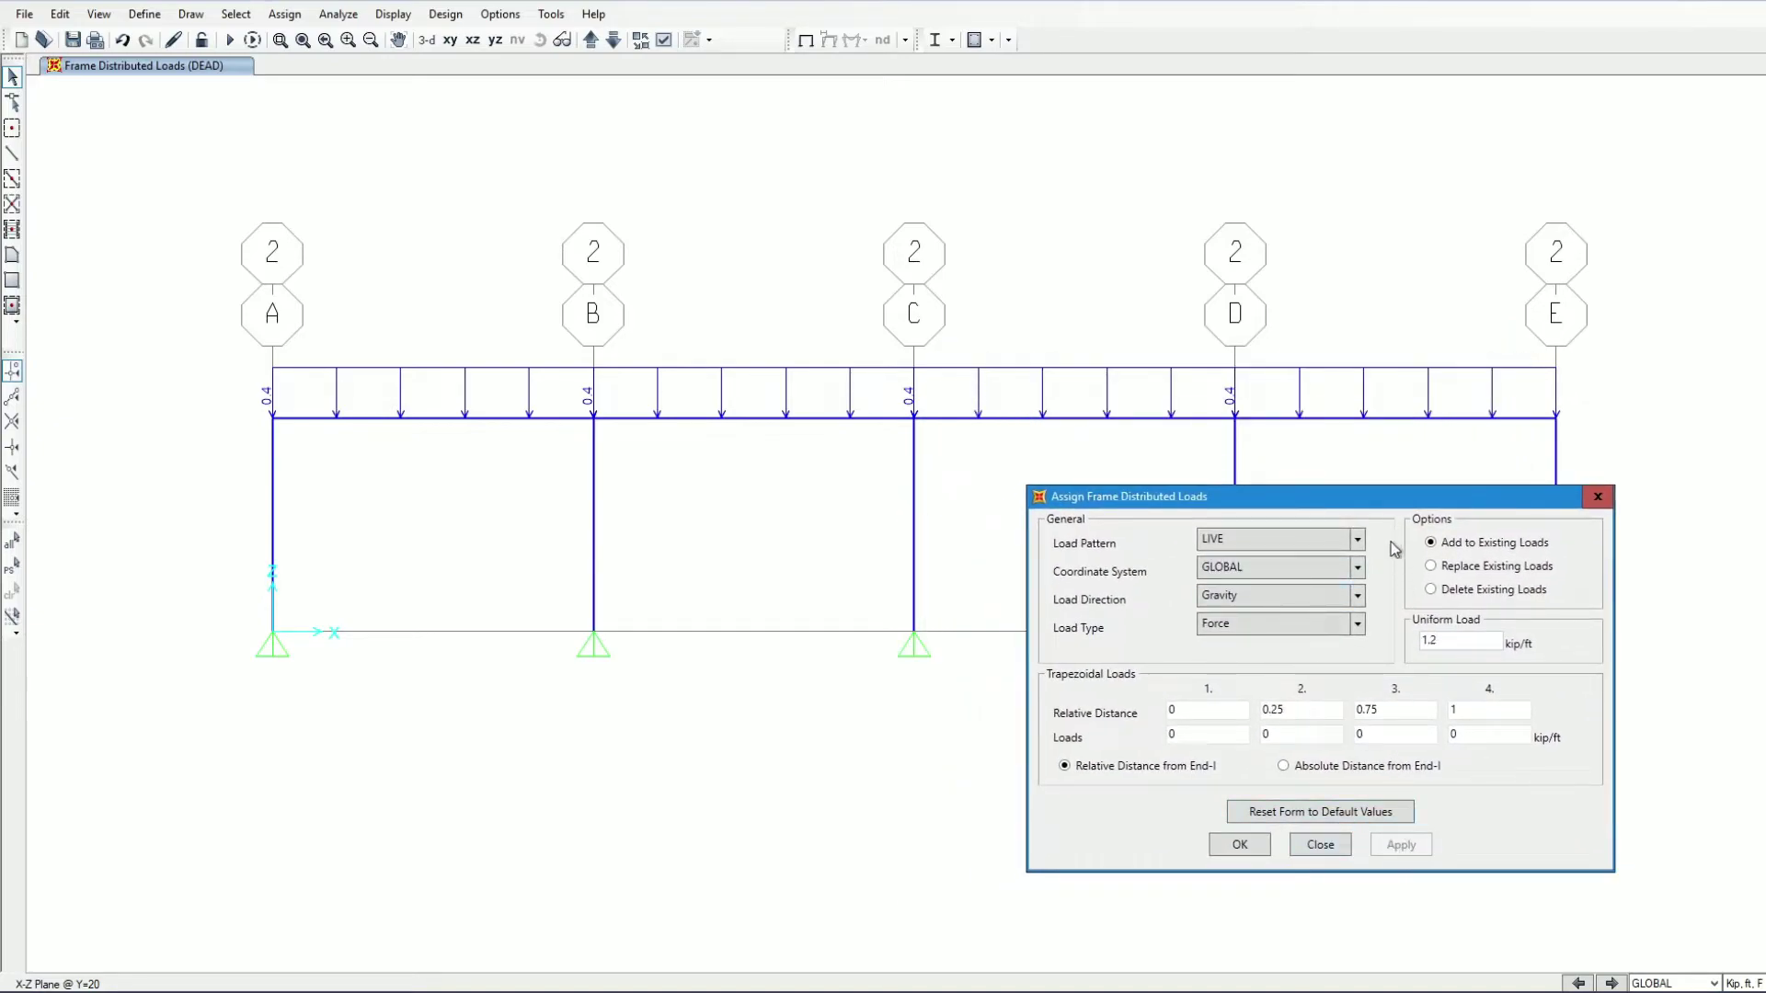
drag(1365, 493, 1377, 577)
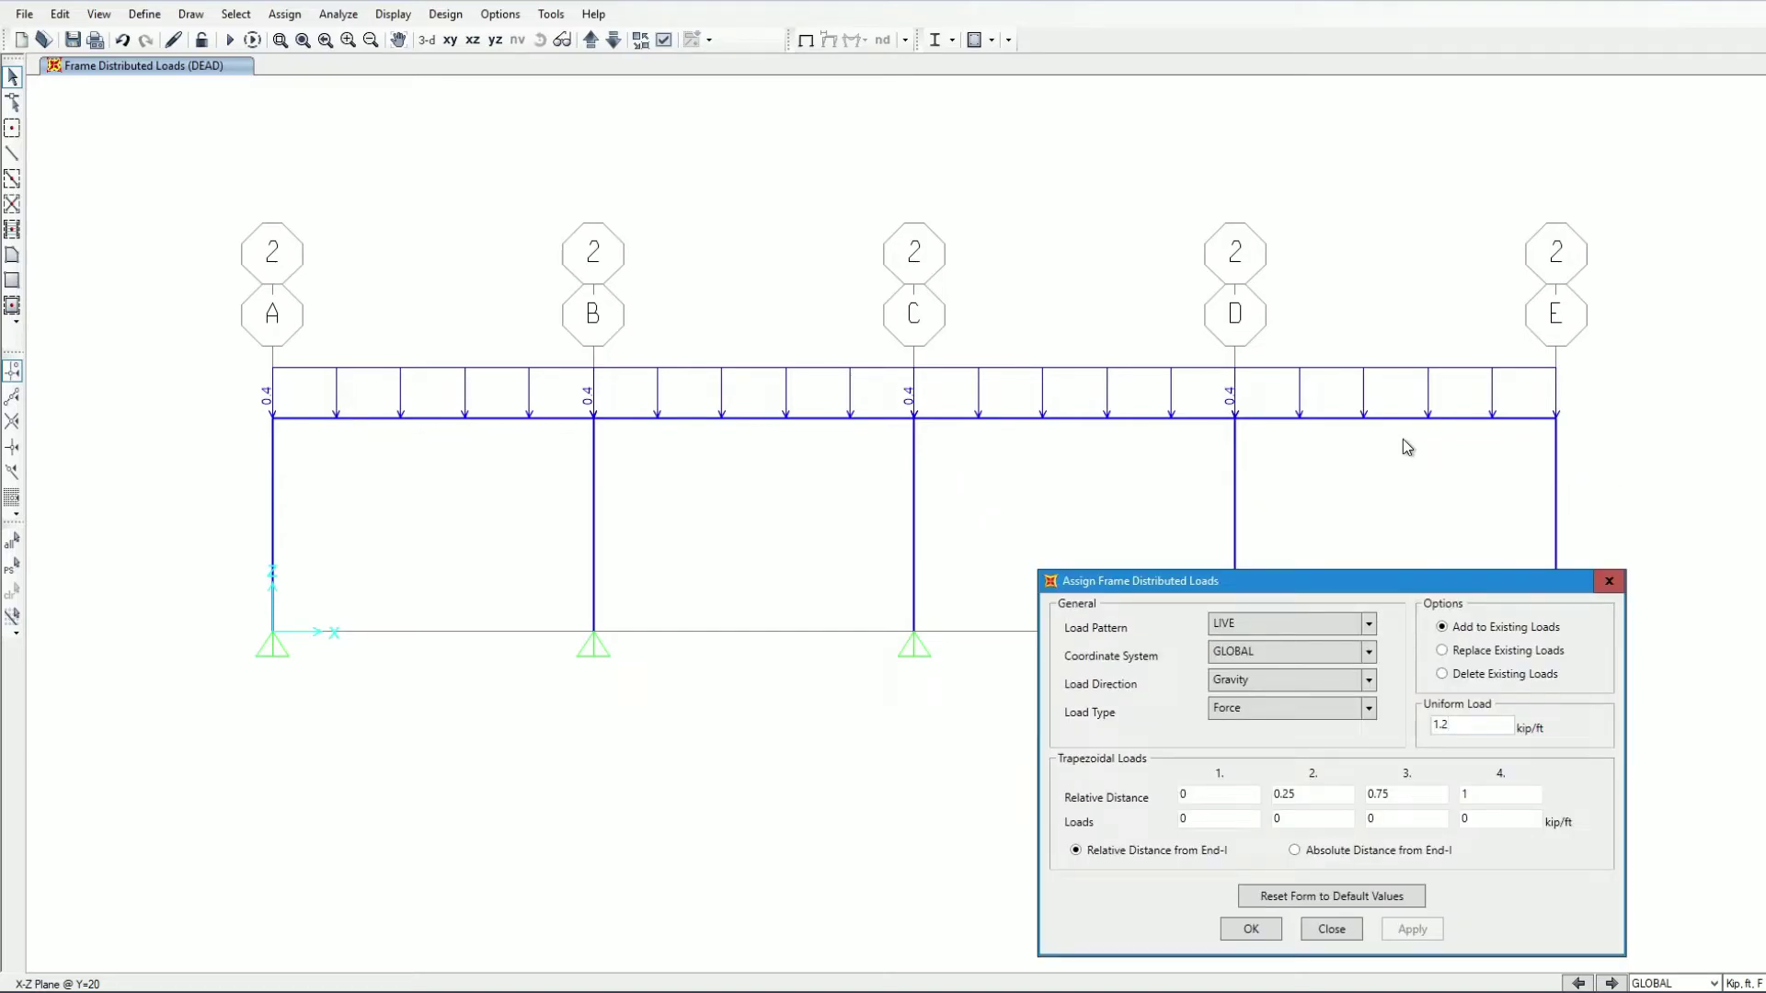
drag(1416, 311, 1380, 538)
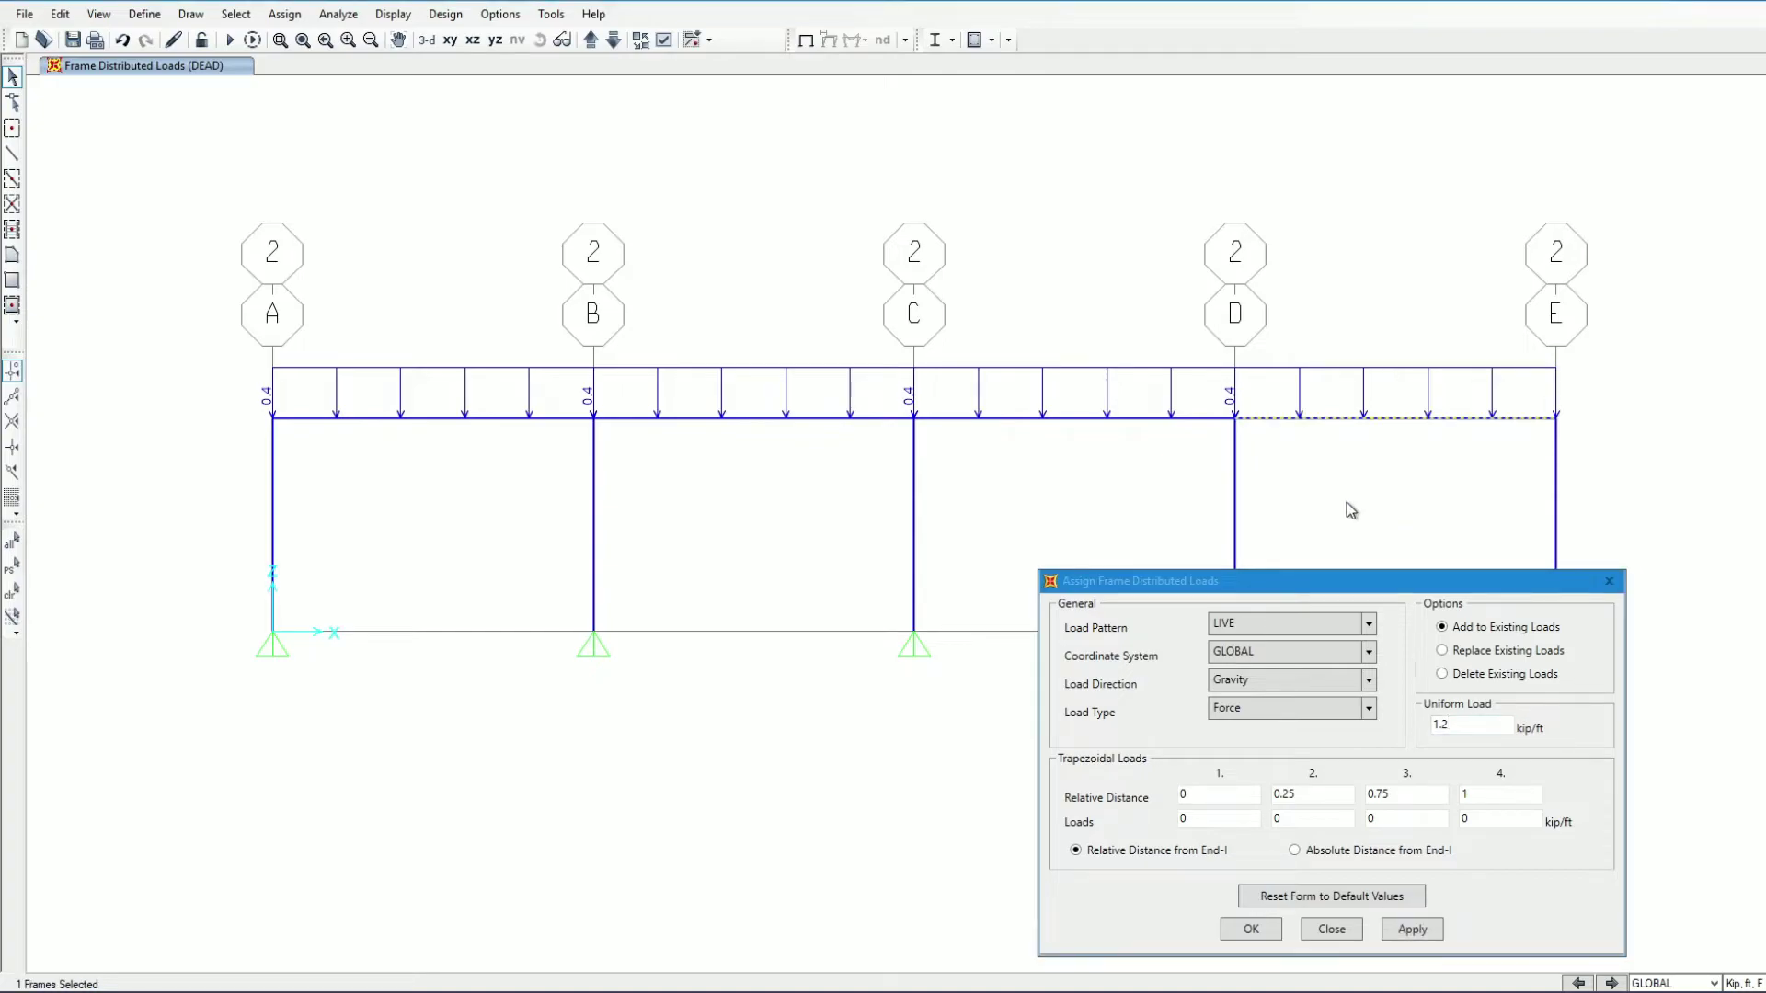
drag(1109, 280, 1042, 525)
drag(790, 300, 694, 577)
drag(486, 274, 361, 594)
drag(1363, 579, 1335, 491)
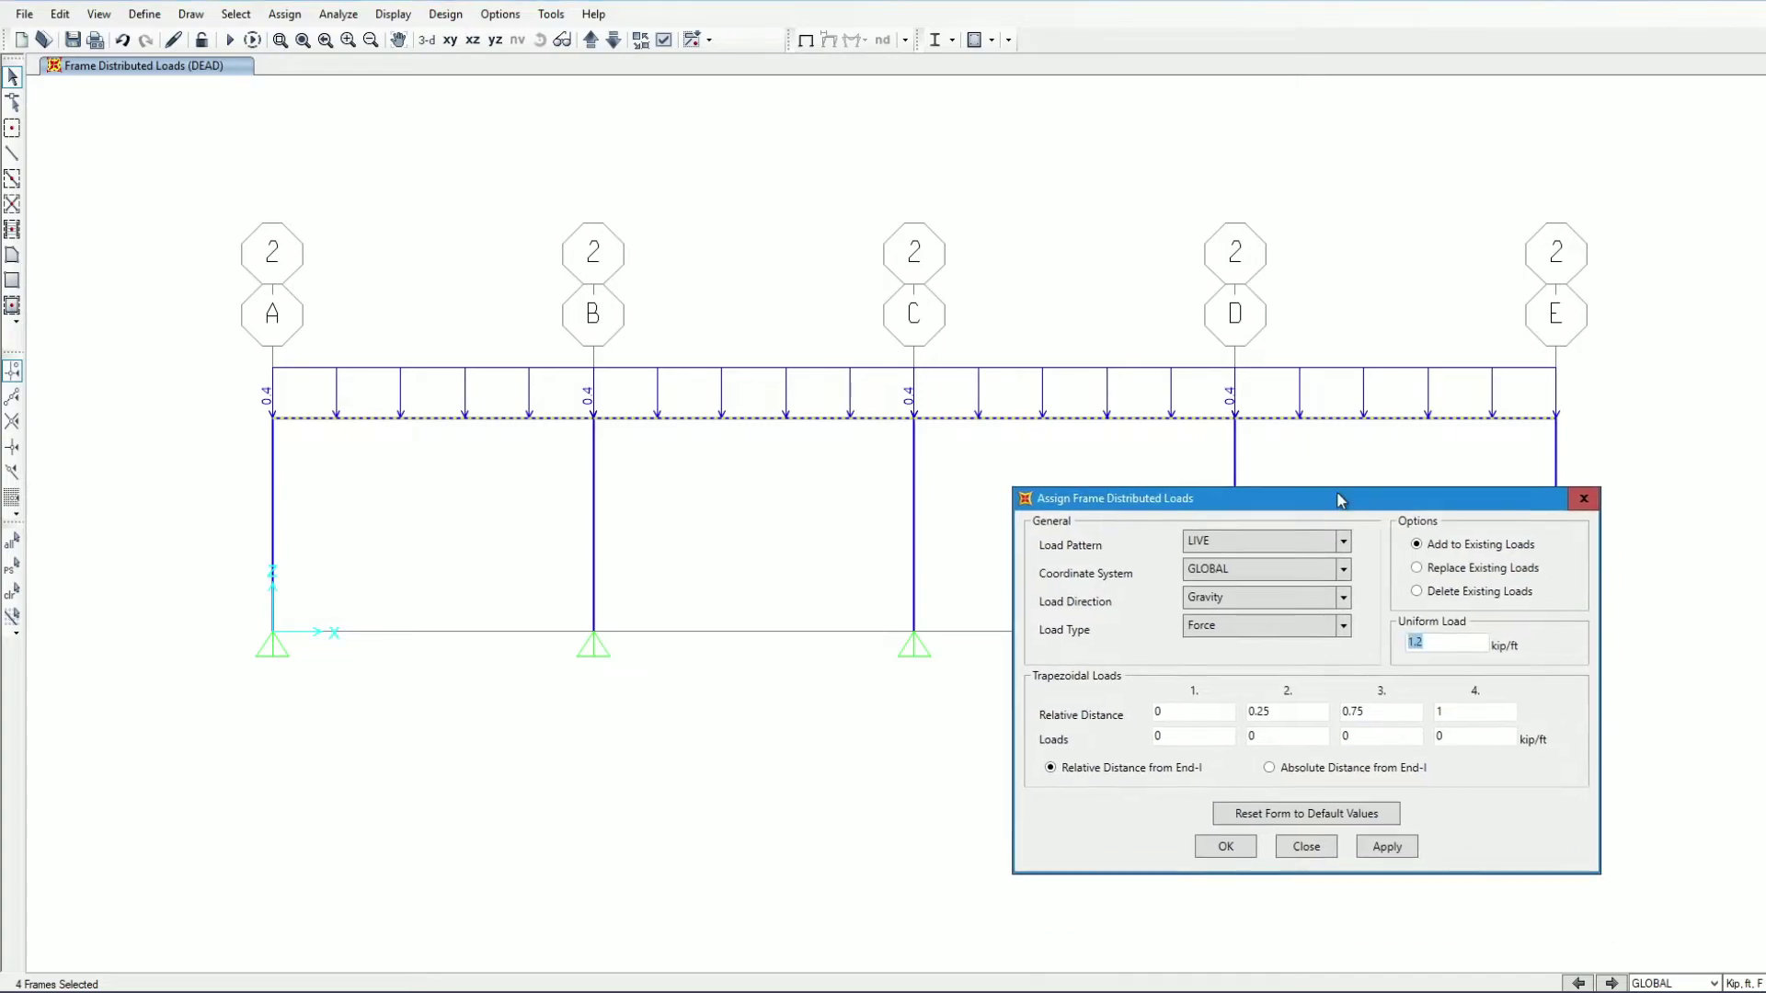
click(1394, 843)
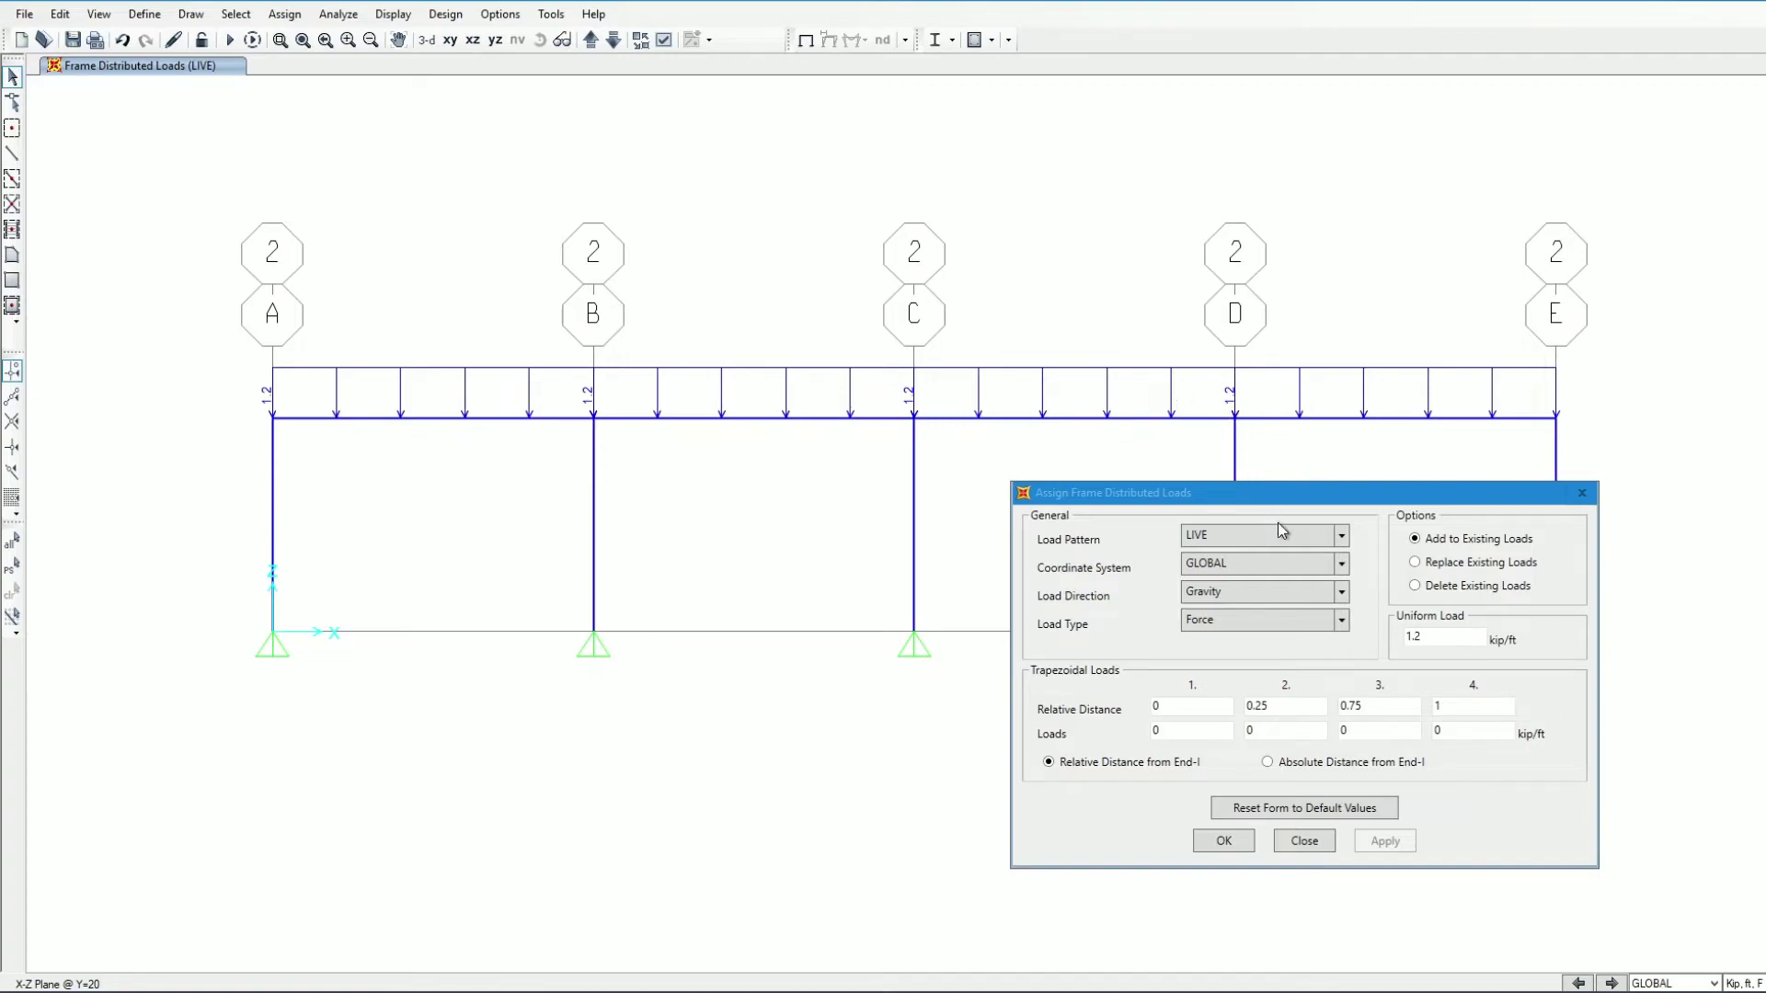
key(Escape)
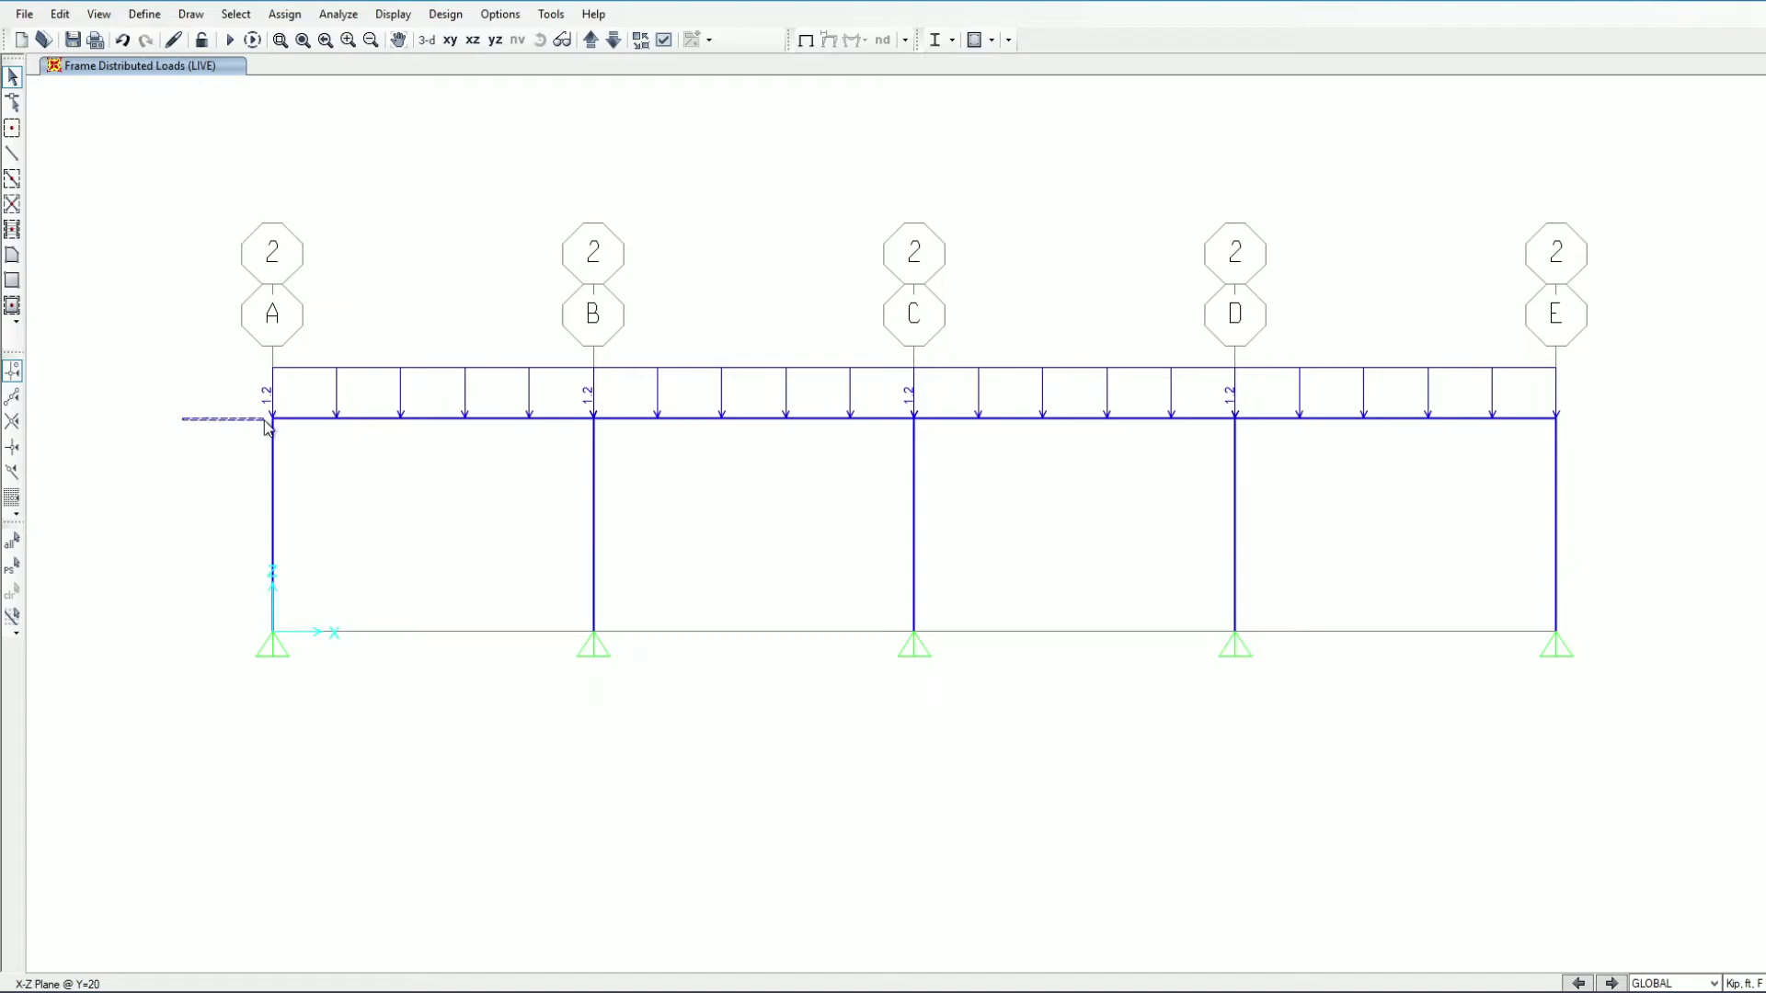
key(Escape)
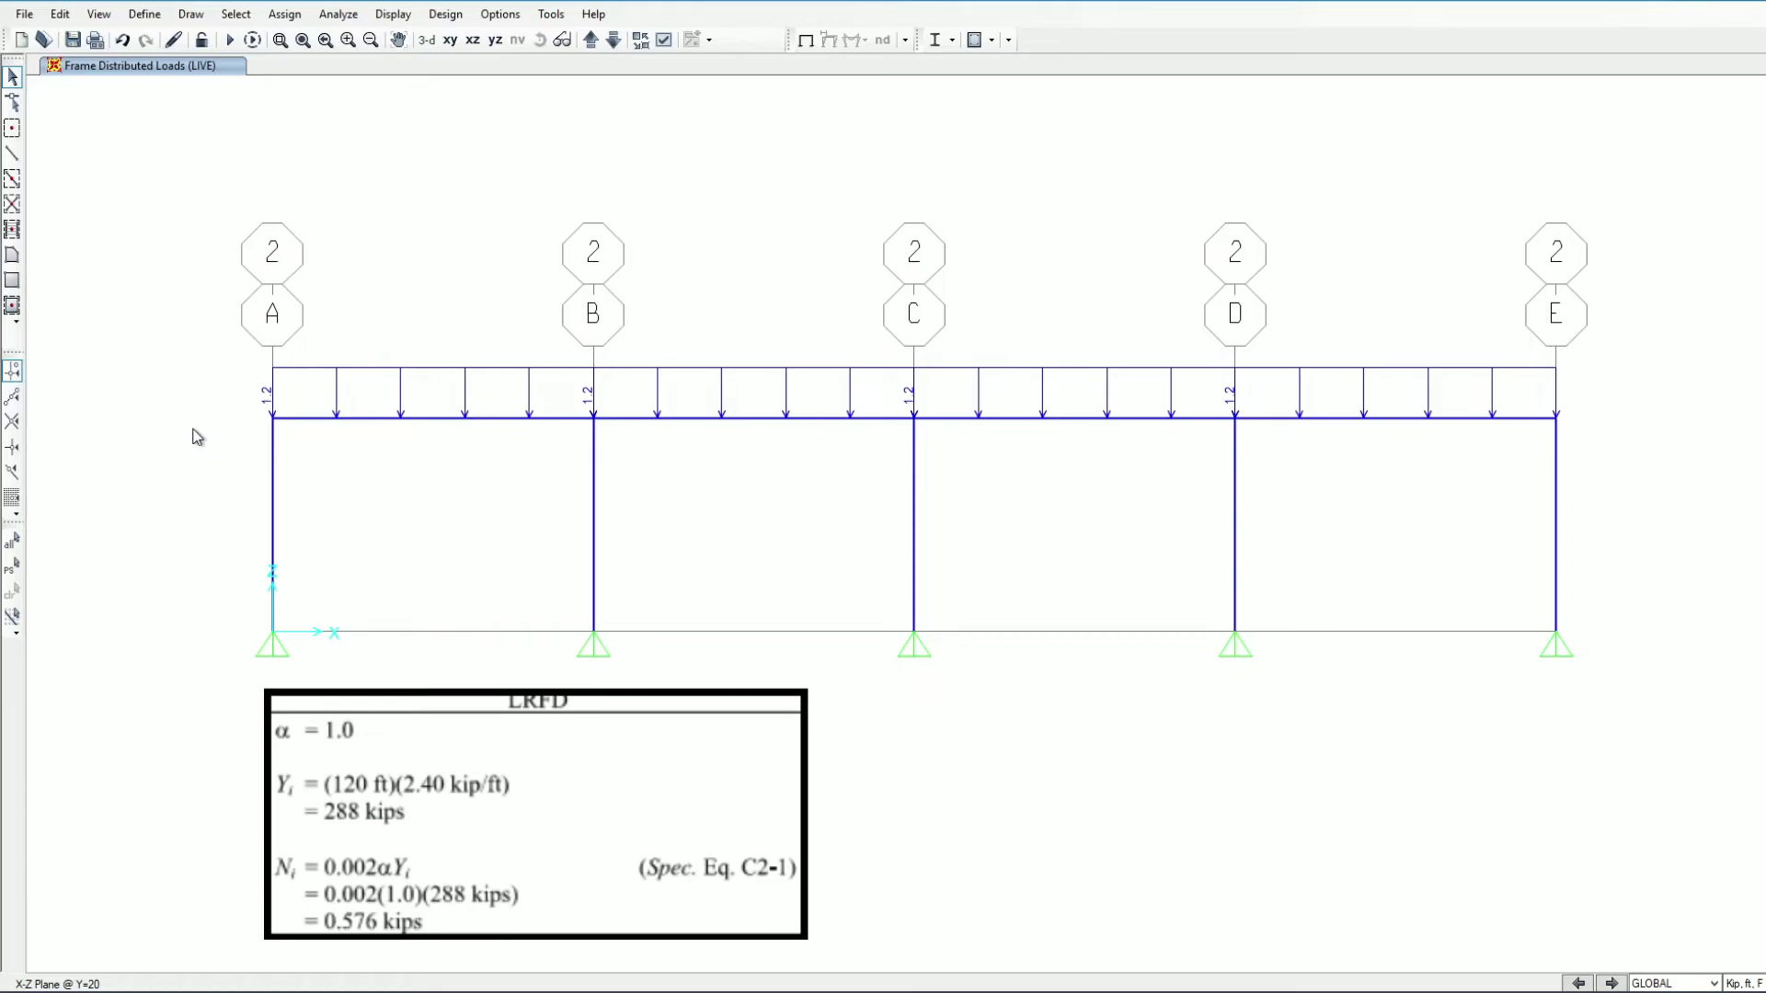
Assign a joint force of 0.576 kip in Global X under the NOTIONAL load pattern to the top joint of column A.
click(284, 14)
mouse_move(311, 221)
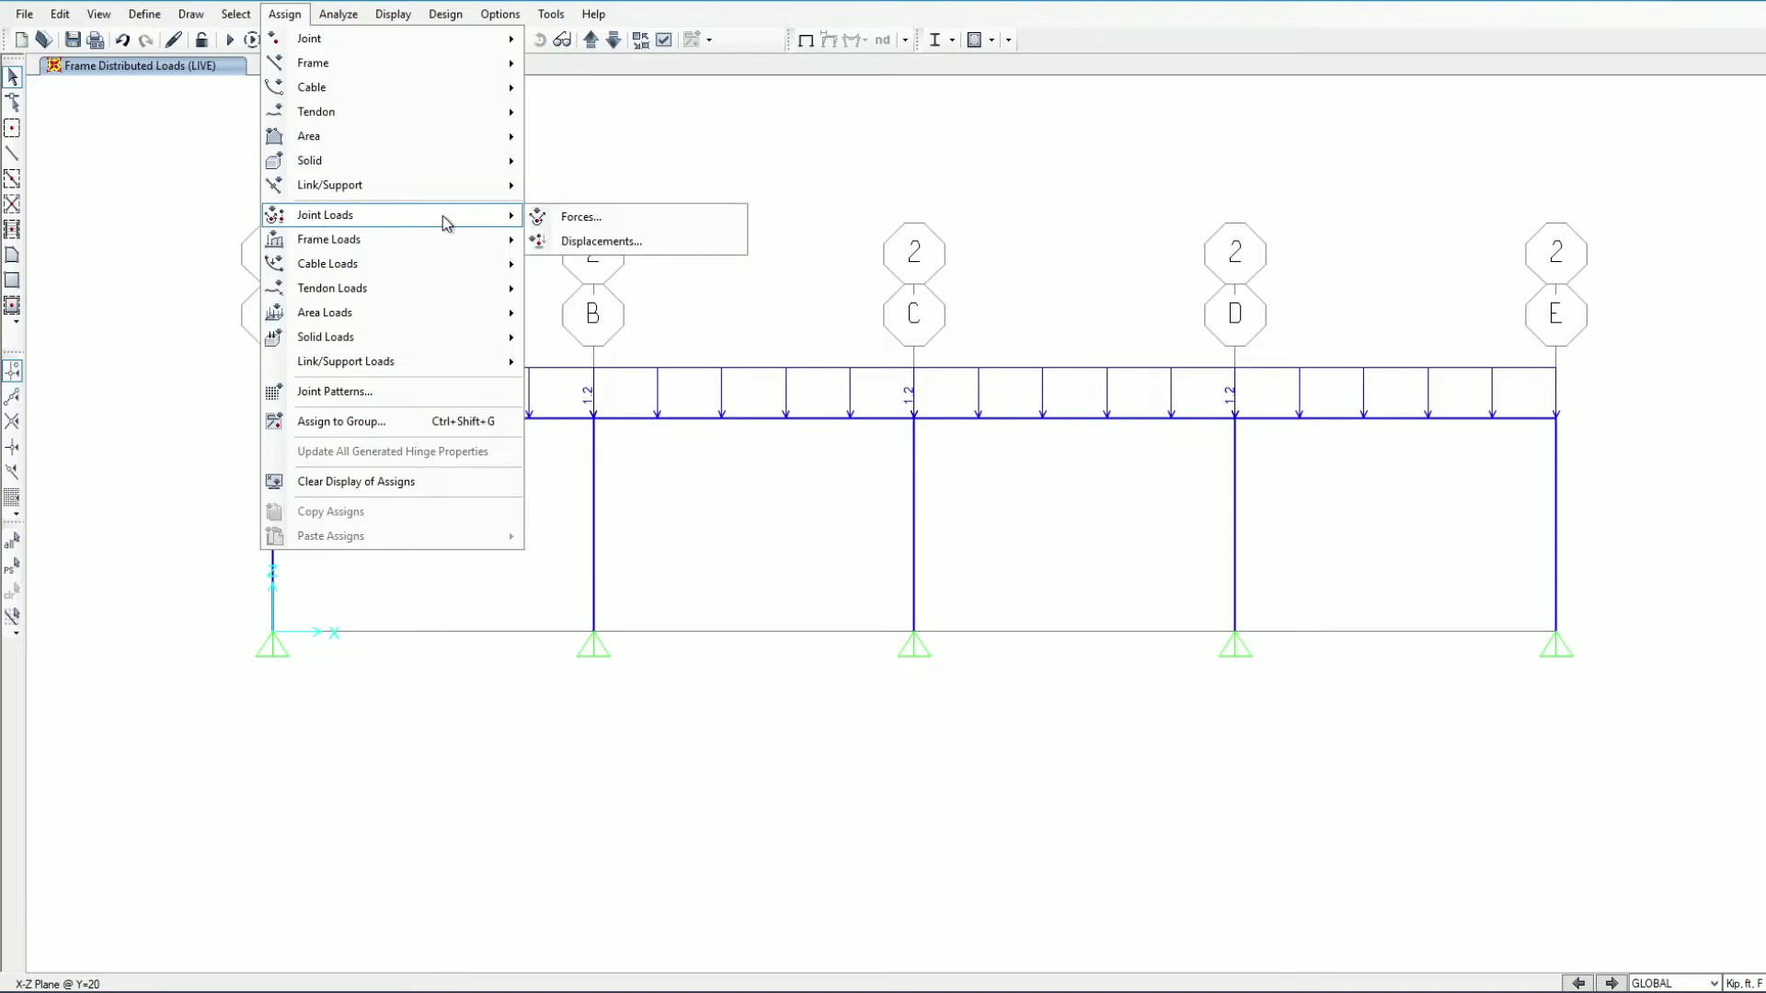
click(579, 218)
click(903, 311)
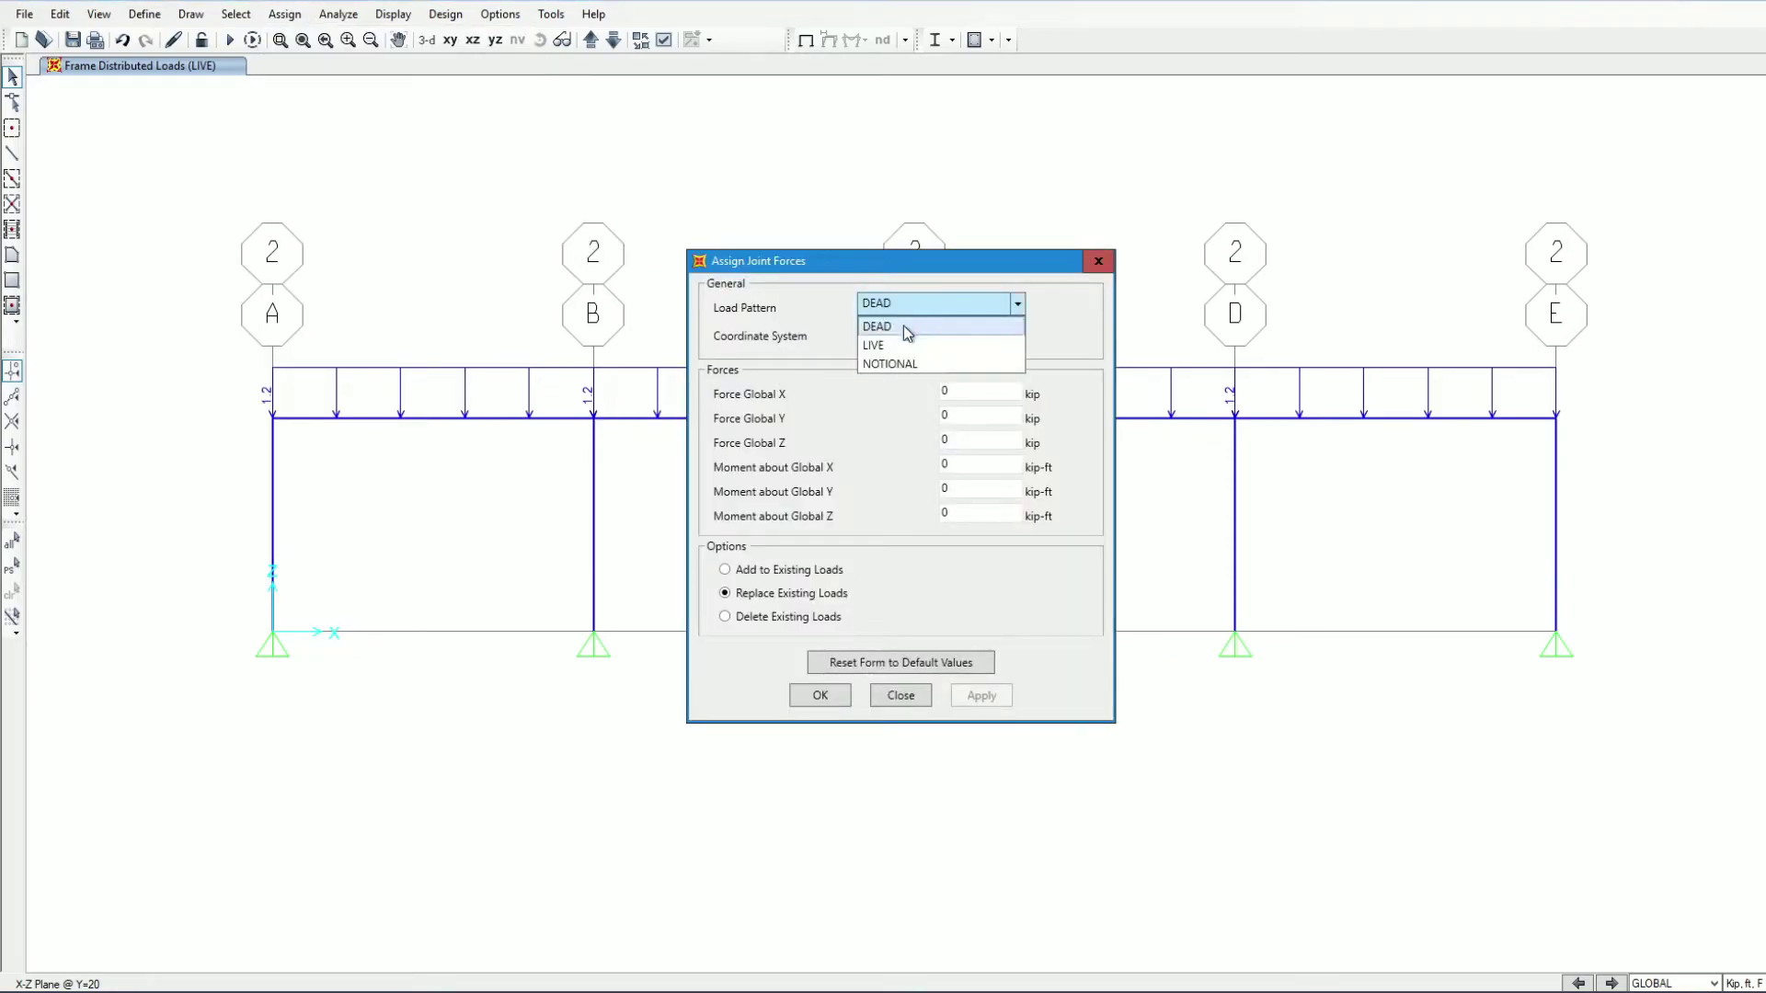
click(900, 366)
drag(892, 273, 1039, 191)
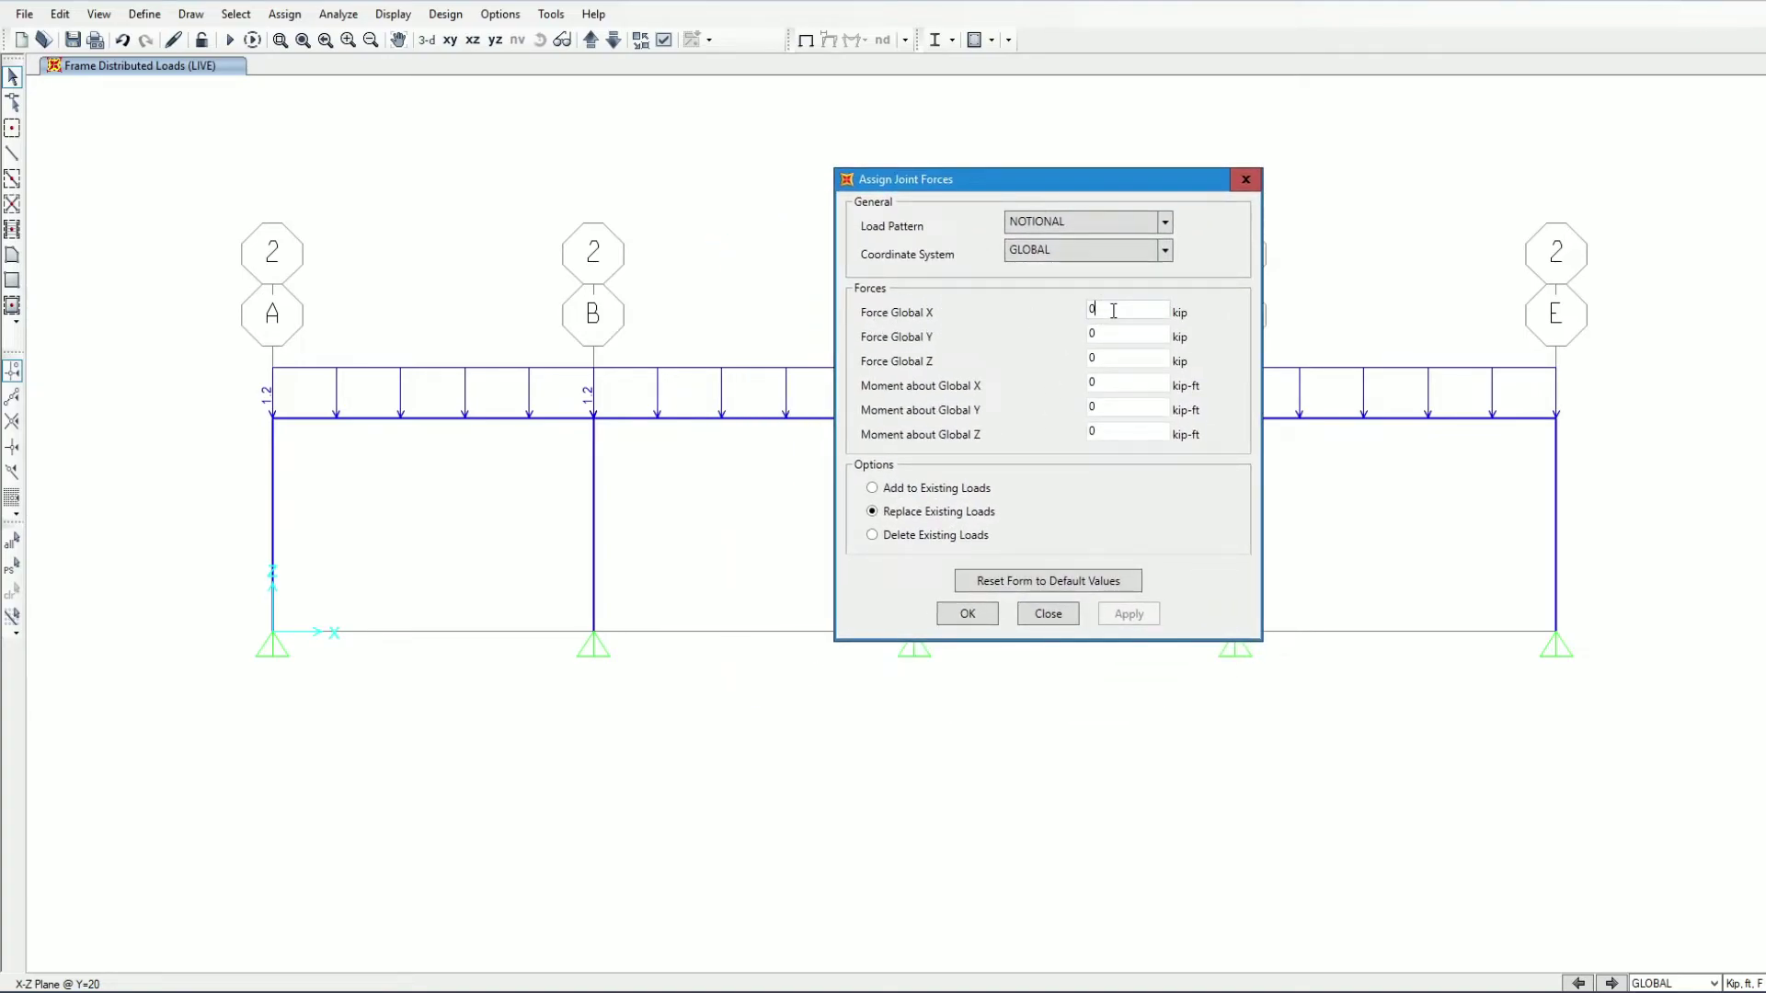
text(0)
click(272, 420)
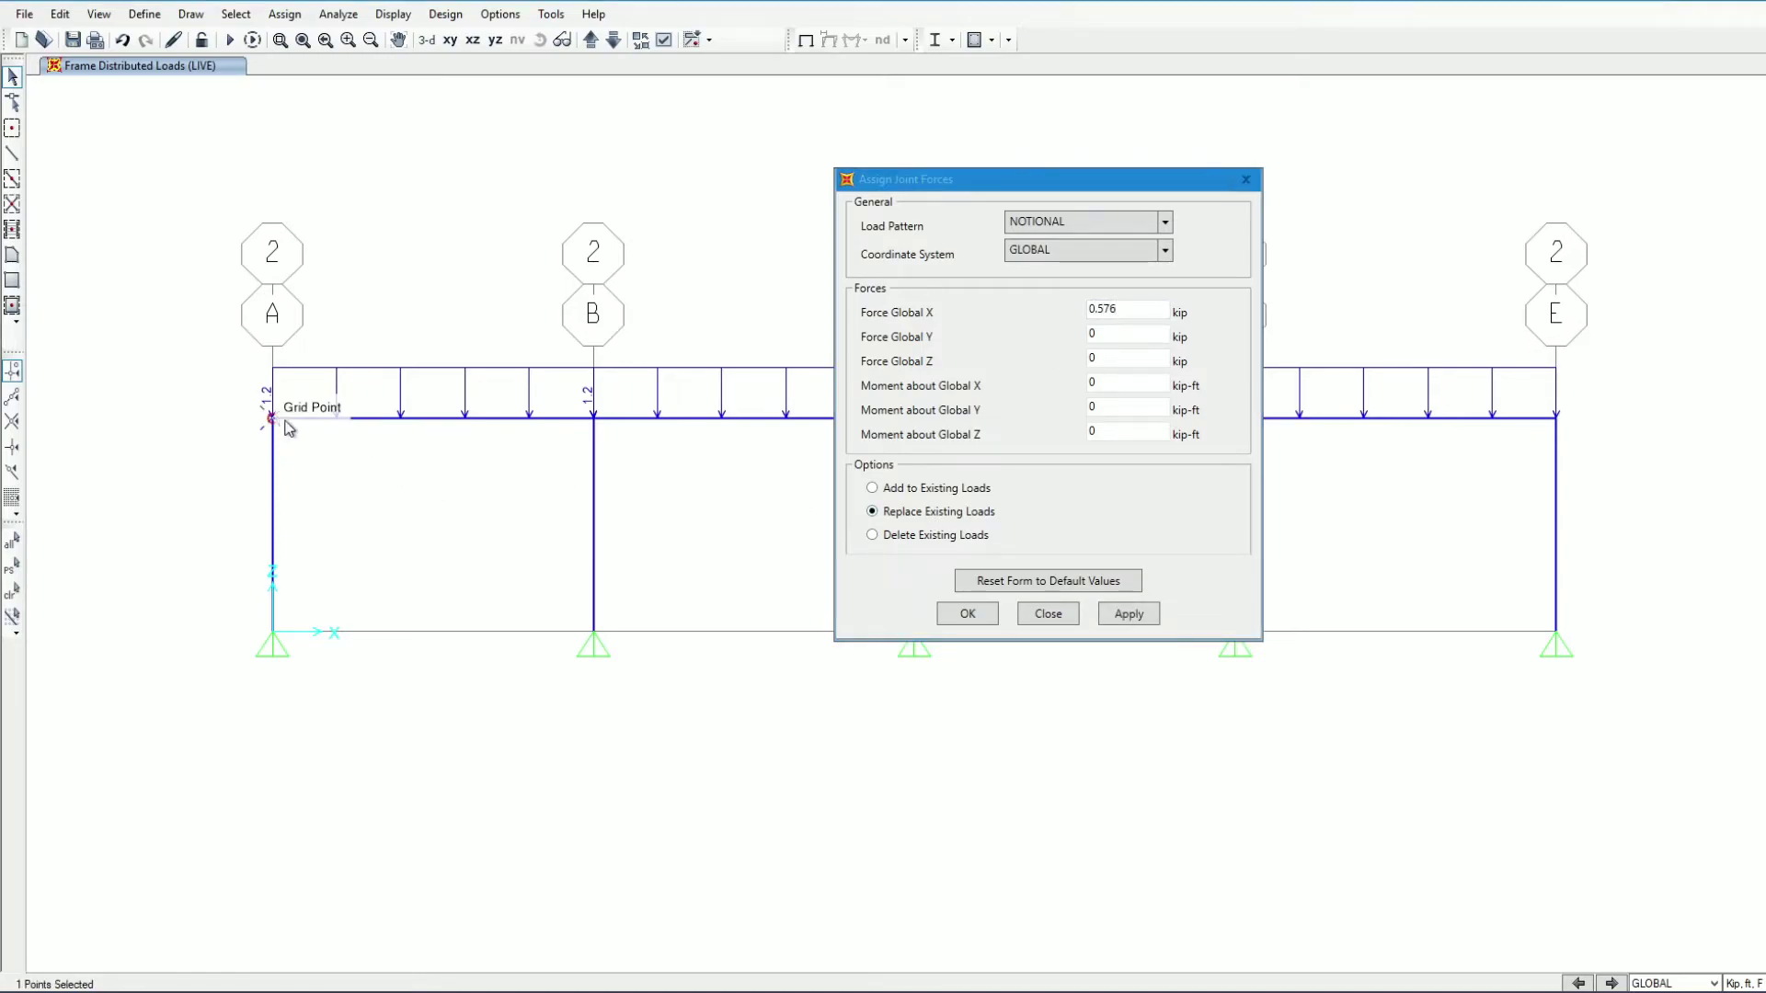
click(1135, 620)
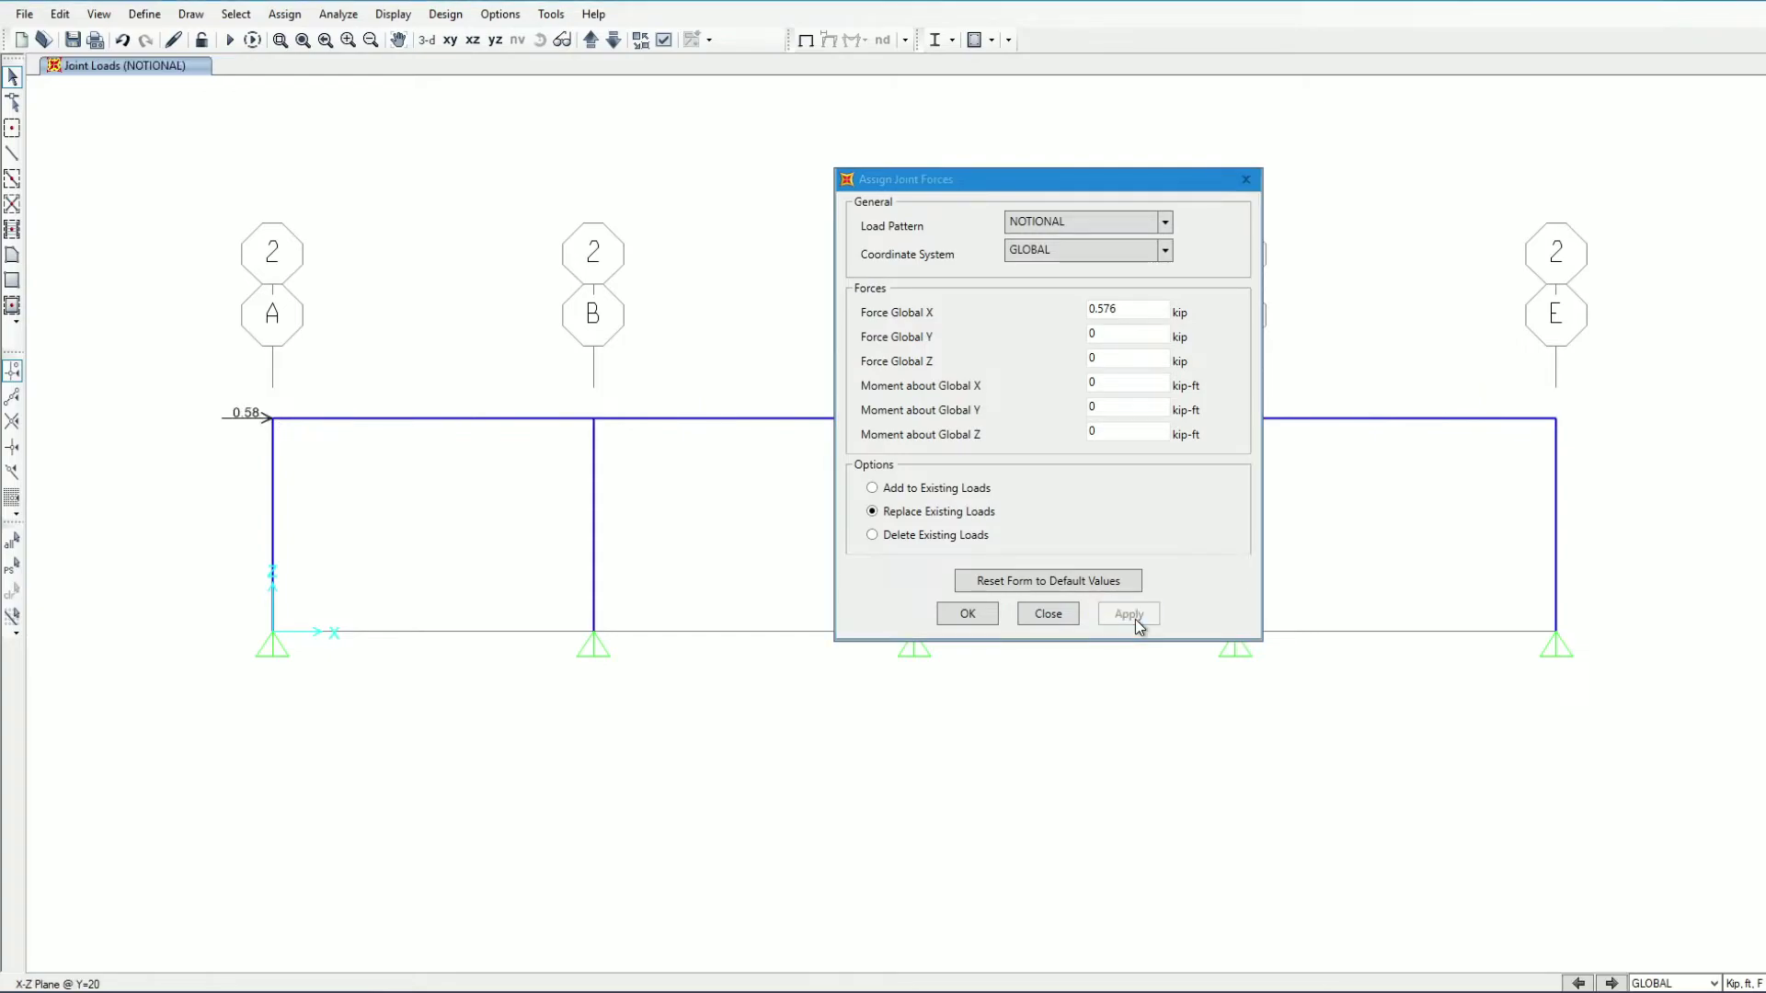
click(959, 612)
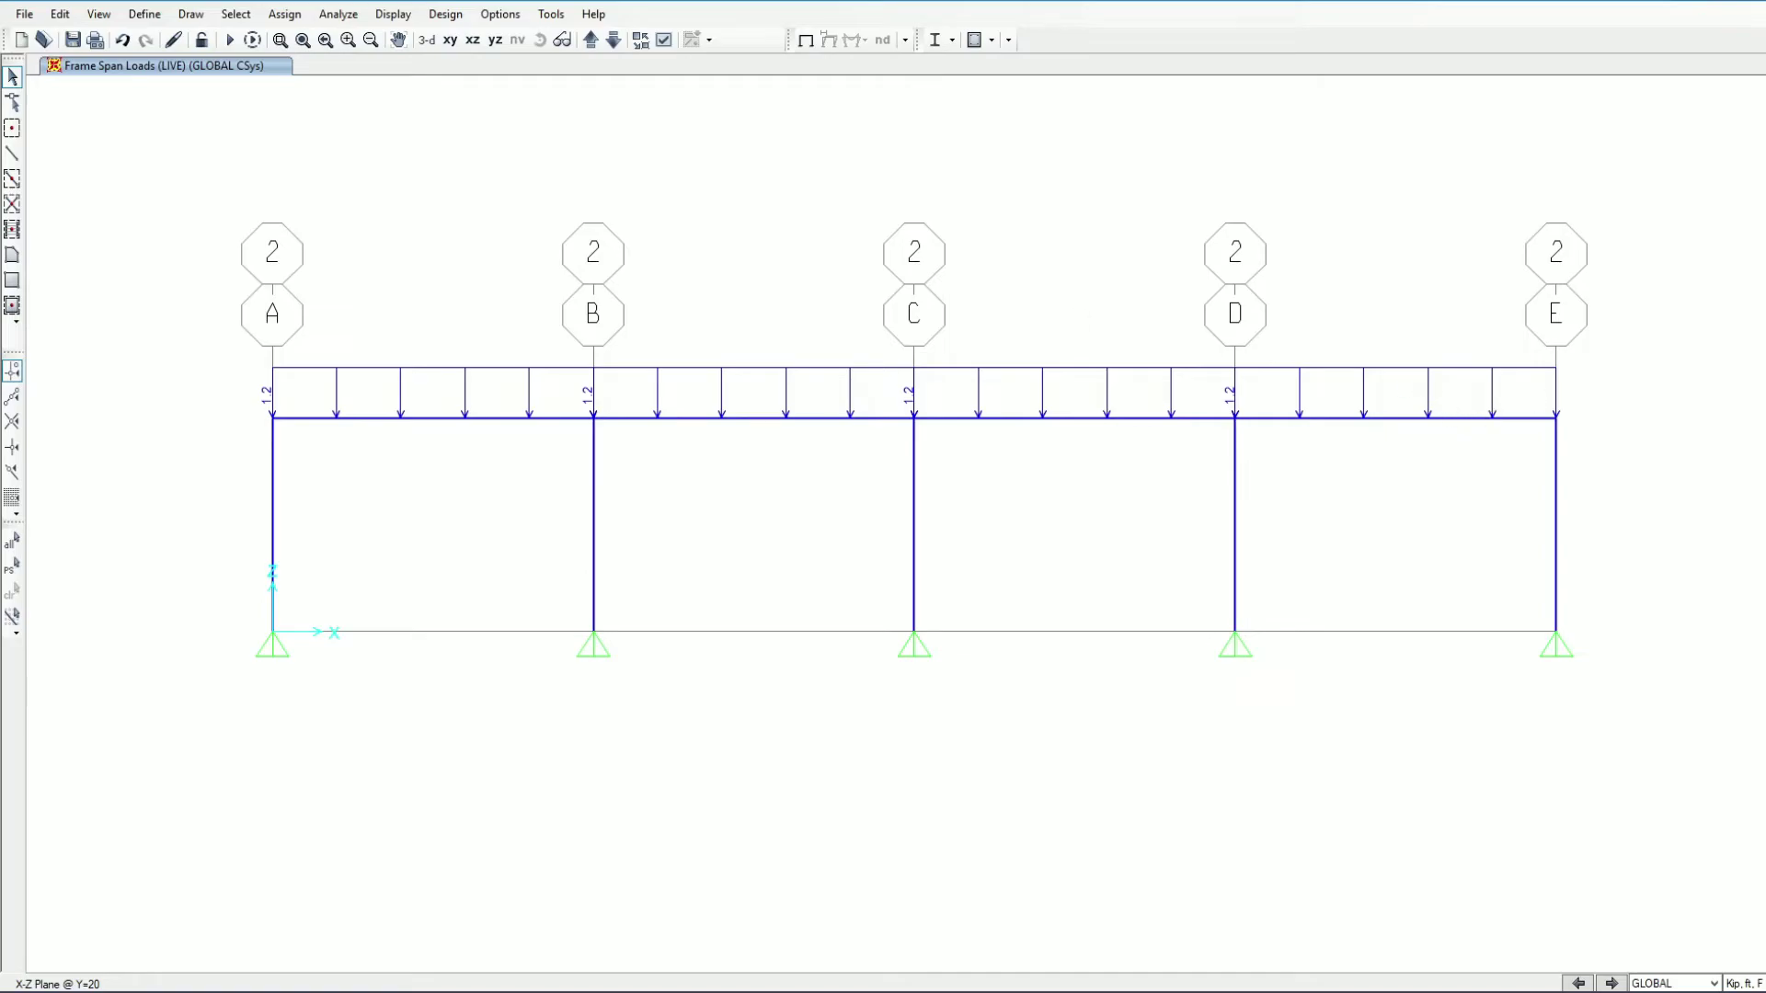
Set up frame releases for Moment 22 (Minor) and Moment 33 (Major) at both the start and end.
click(25, 14)
click(292, 19)
click(292, 18)
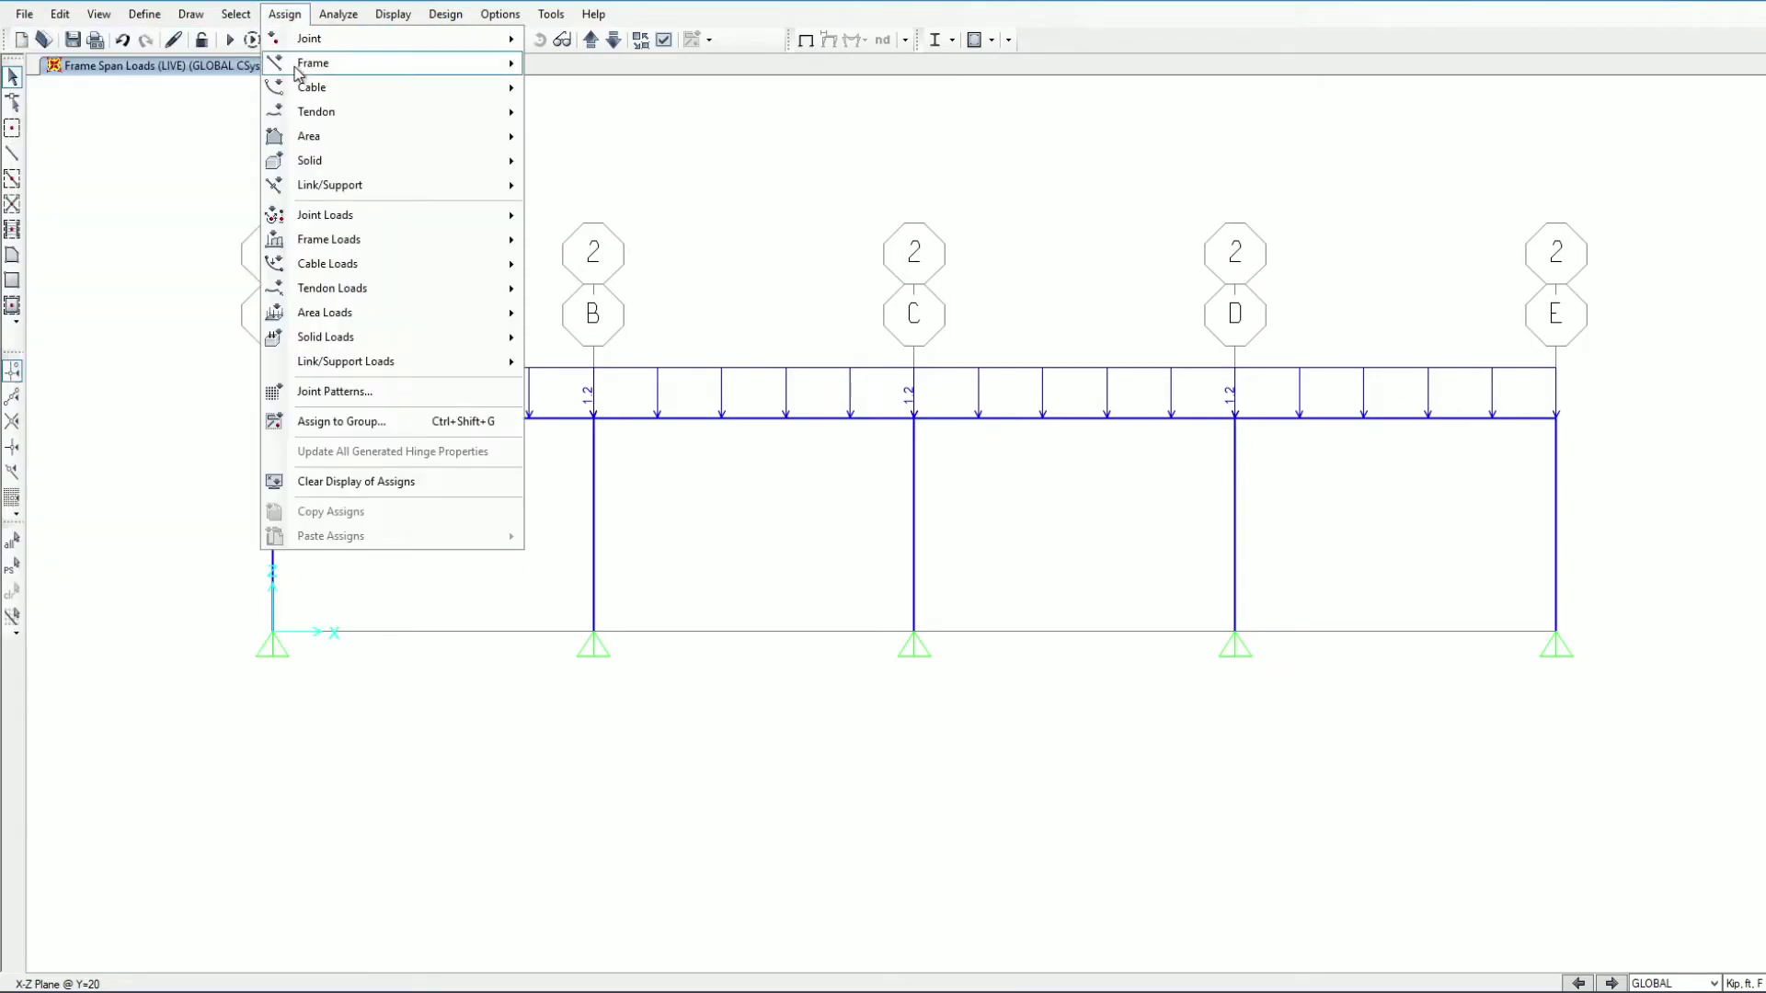
mouse_move(368, 63)
click(589, 145)
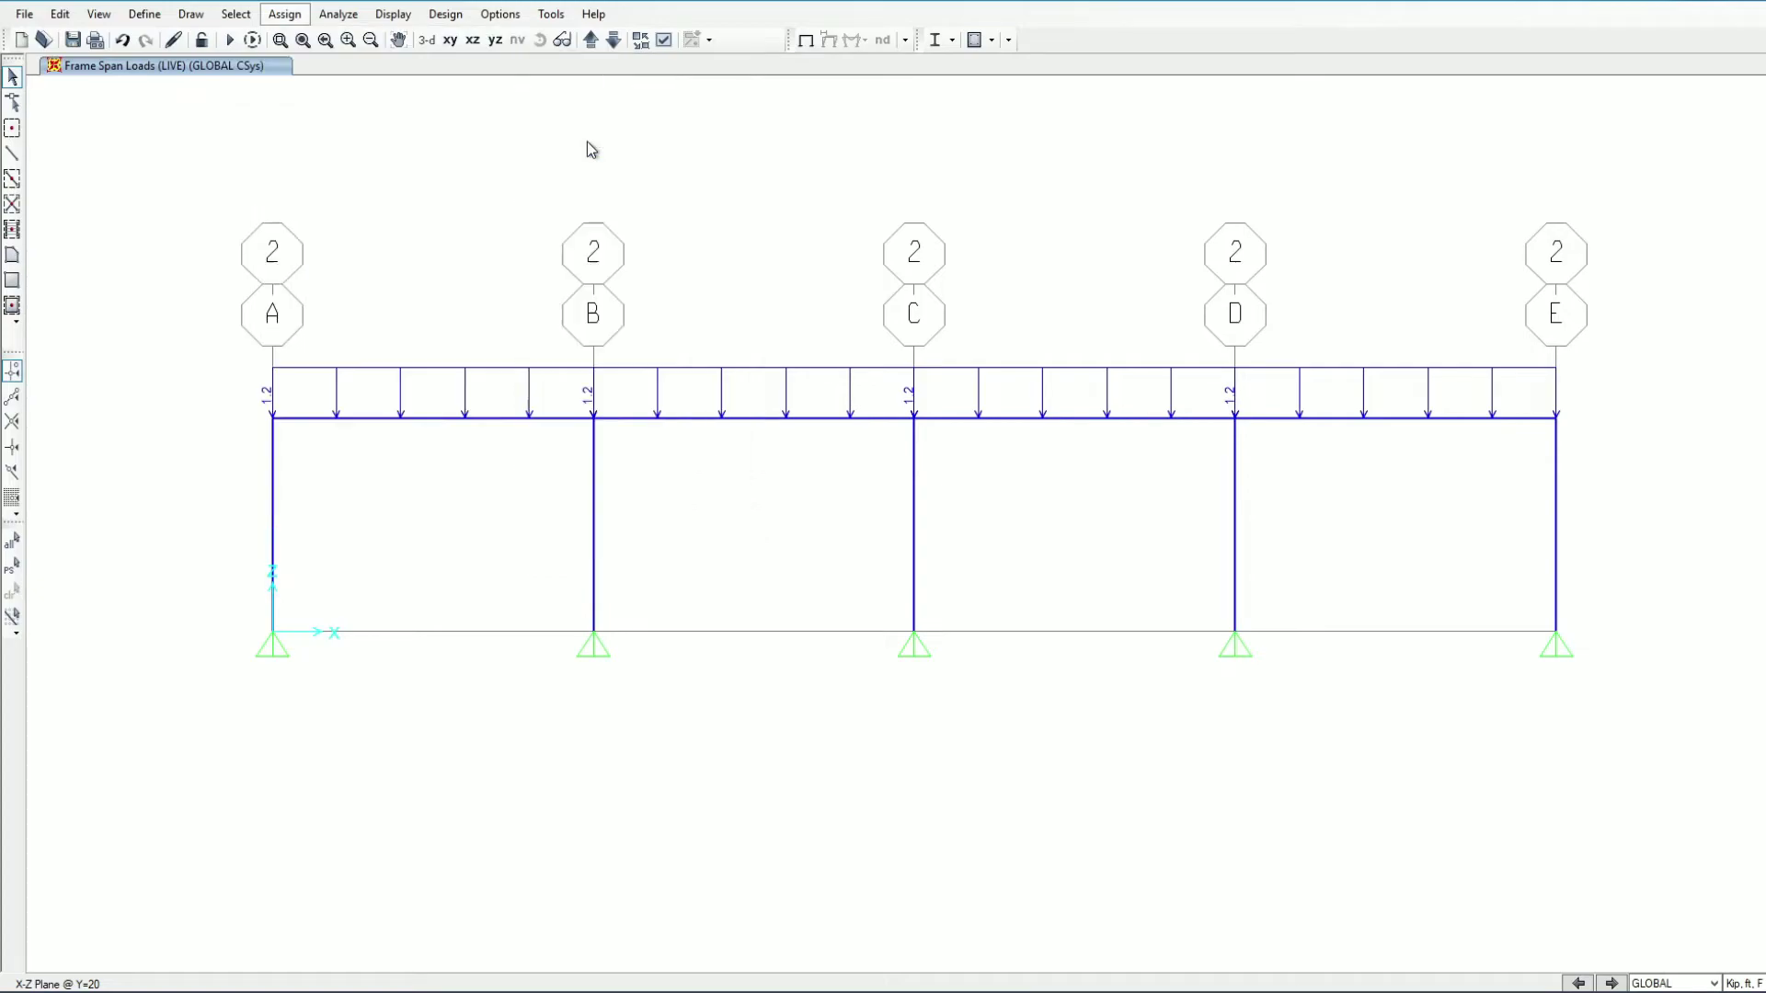
drag(850, 322, 1214, 189)
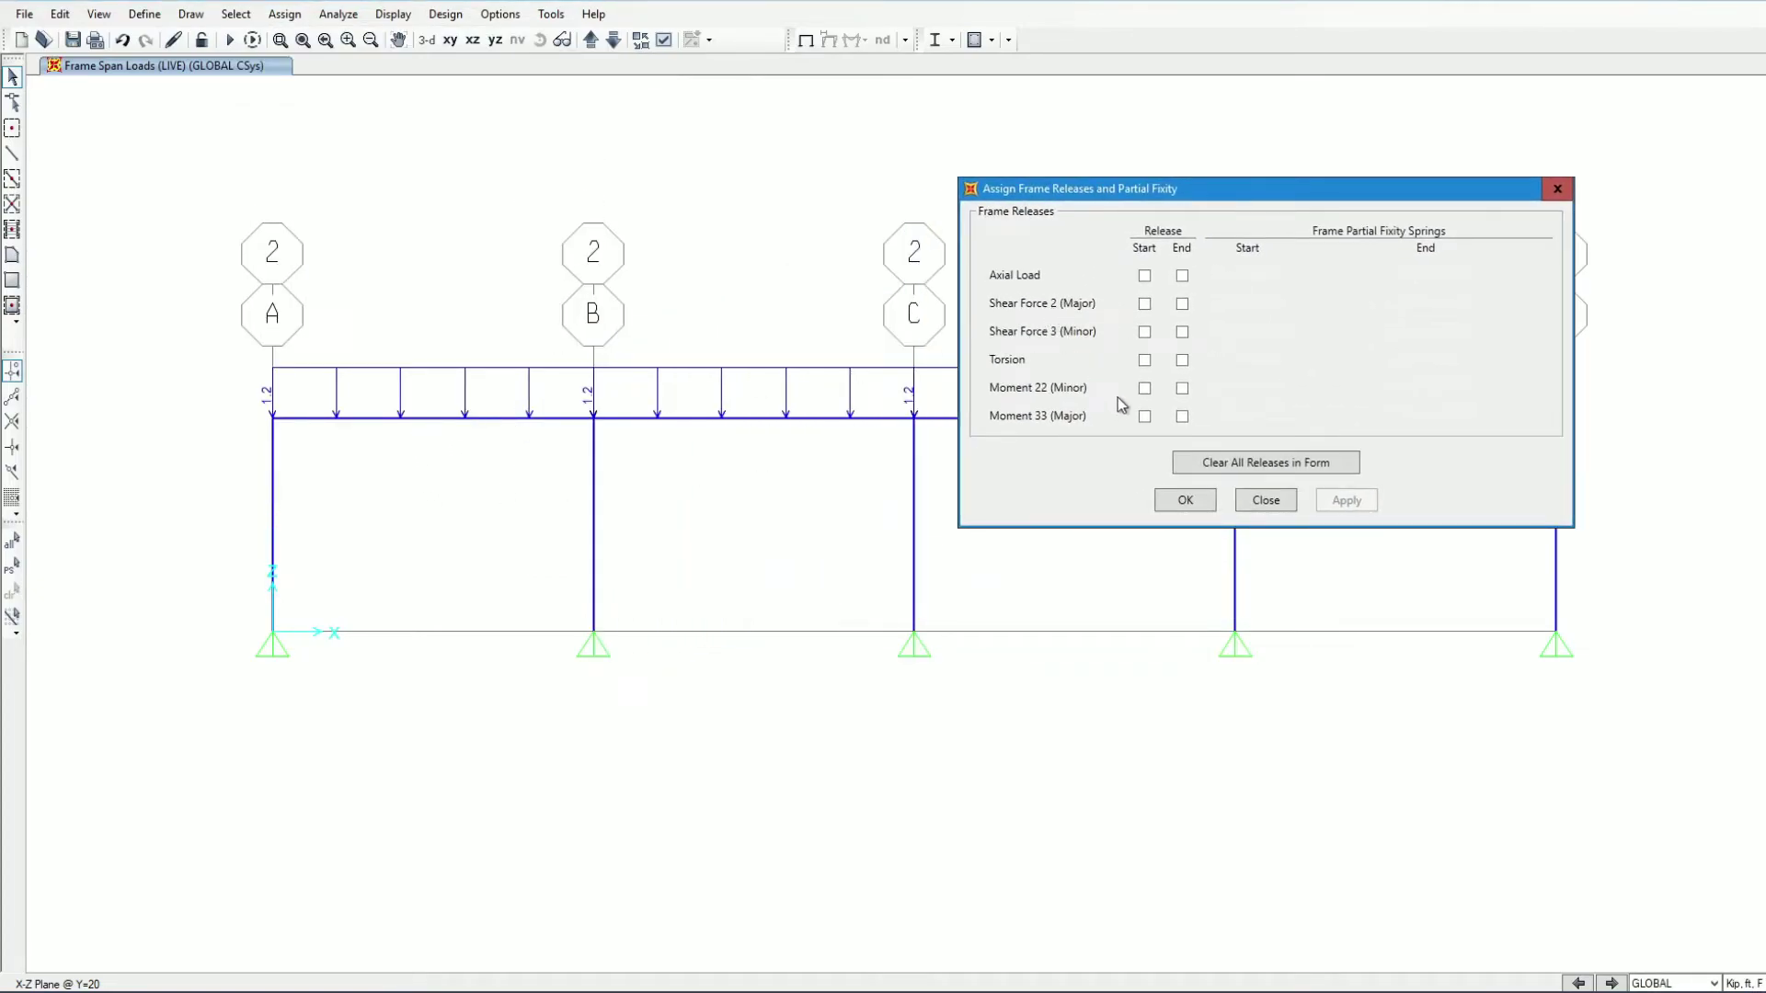
click(1144, 389)
click(1145, 417)
click(1182, 389)
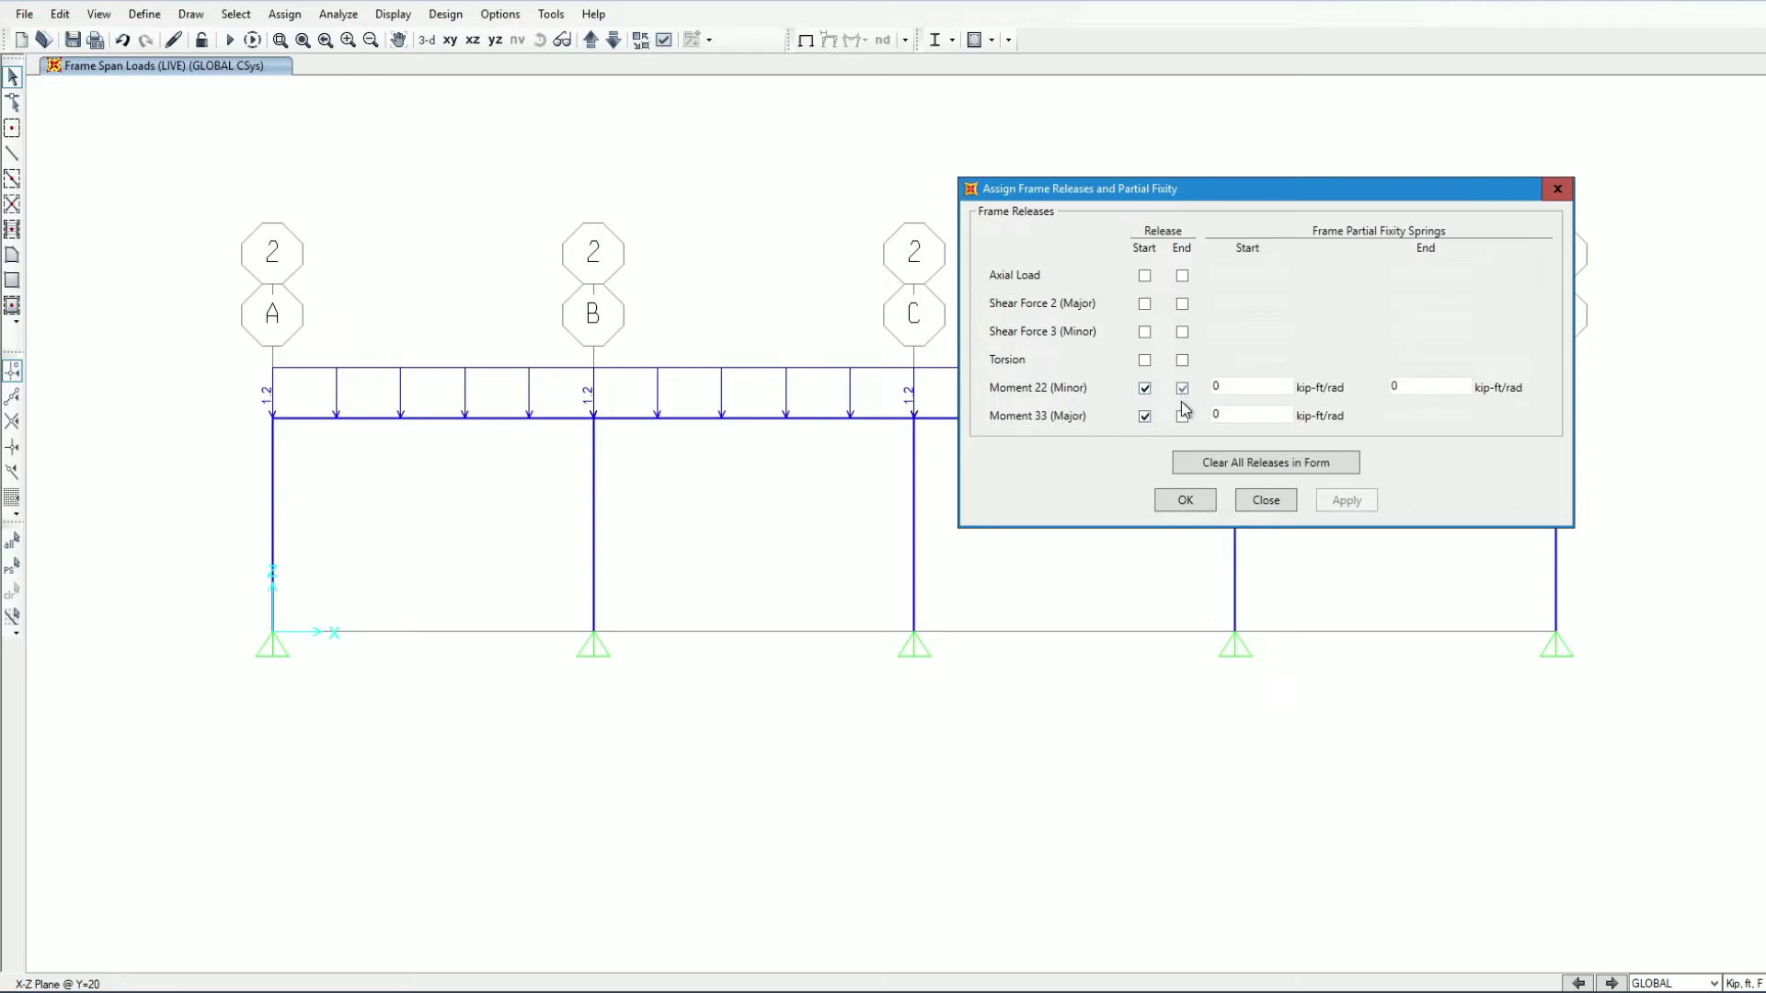
click(1183, 417)
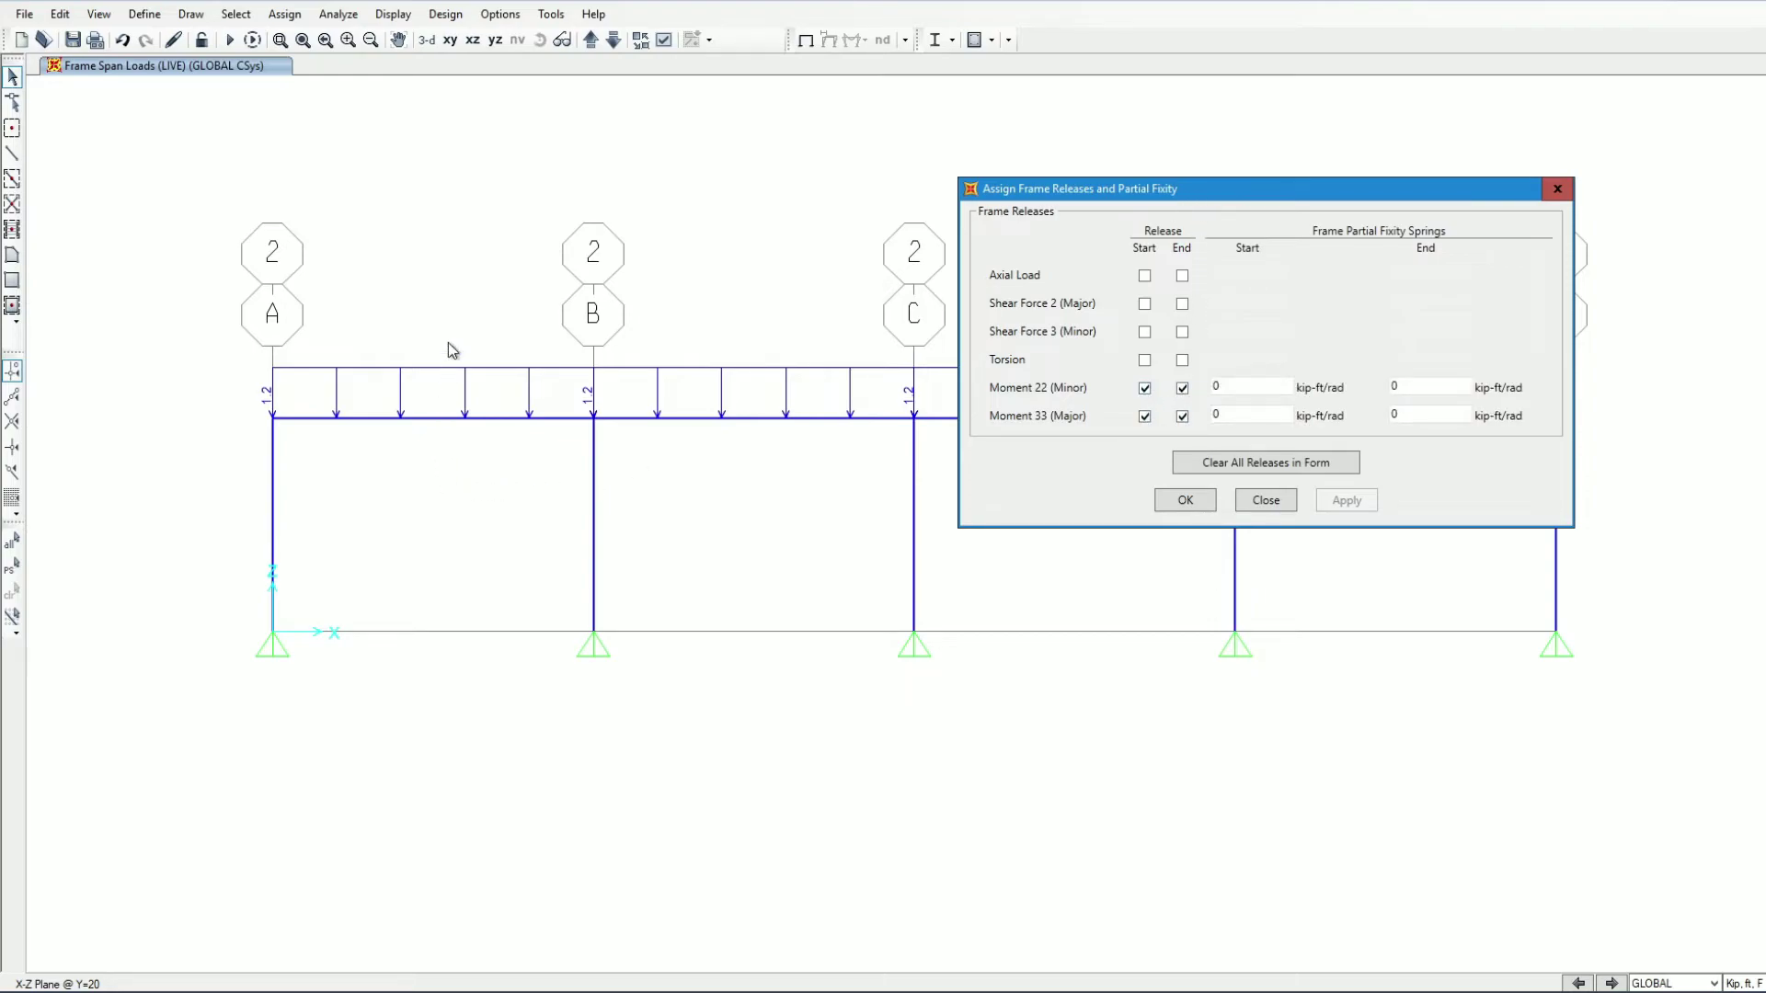
Apply the moment releases to the upper beams in bays A-B, C-D and D-E and close the release assignment.
drag(461, 292, 410, 560)
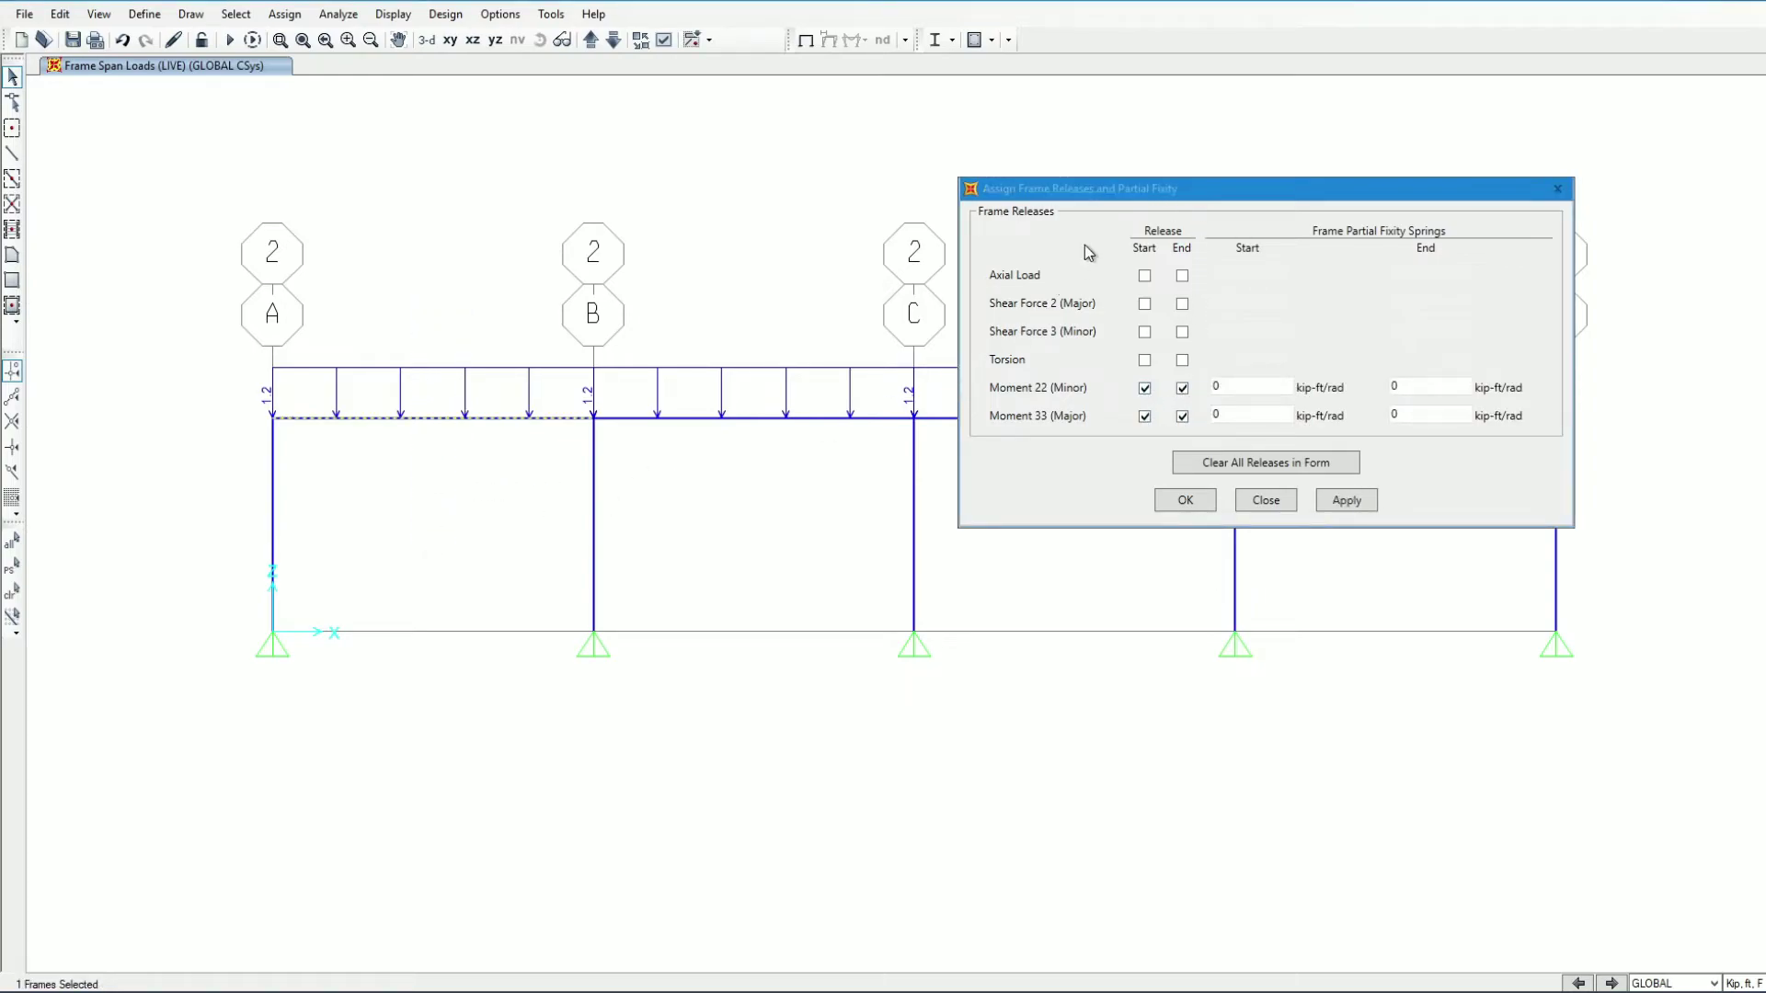
drag(1249, 189, 433, 306)
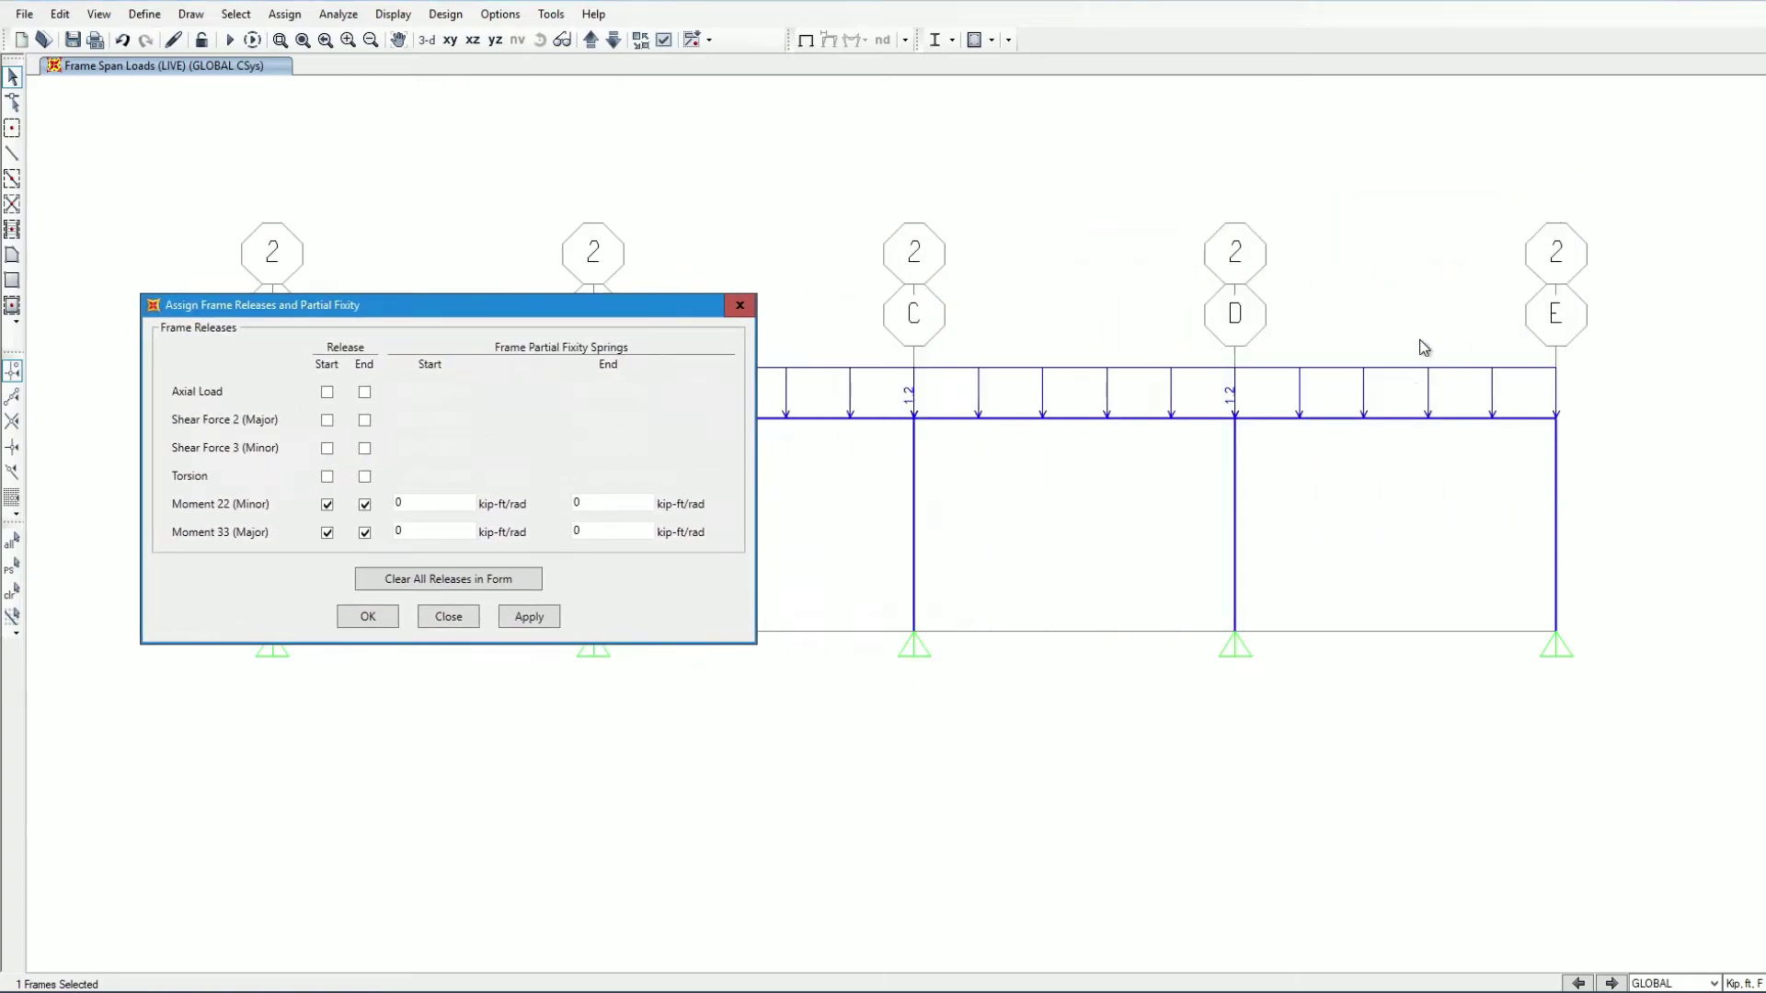
drag(1423, 347, 1373, 554)
drag(1051, 511, 988, 517)
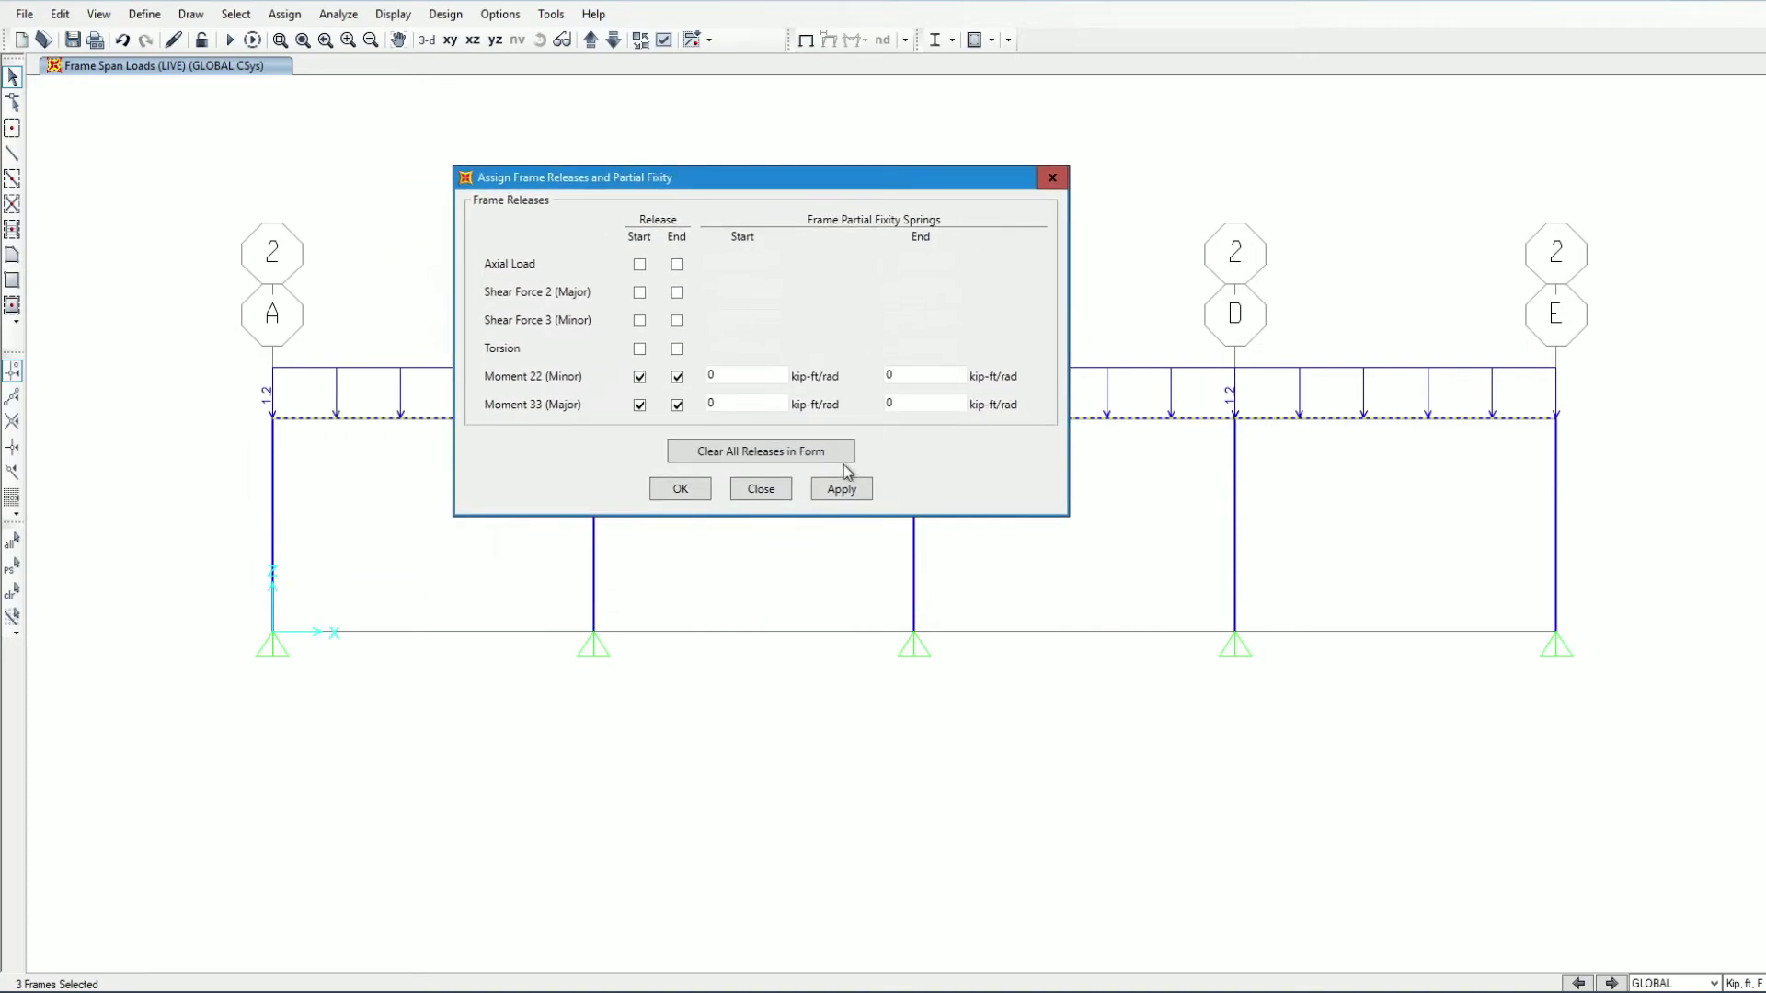
click(852, 491)
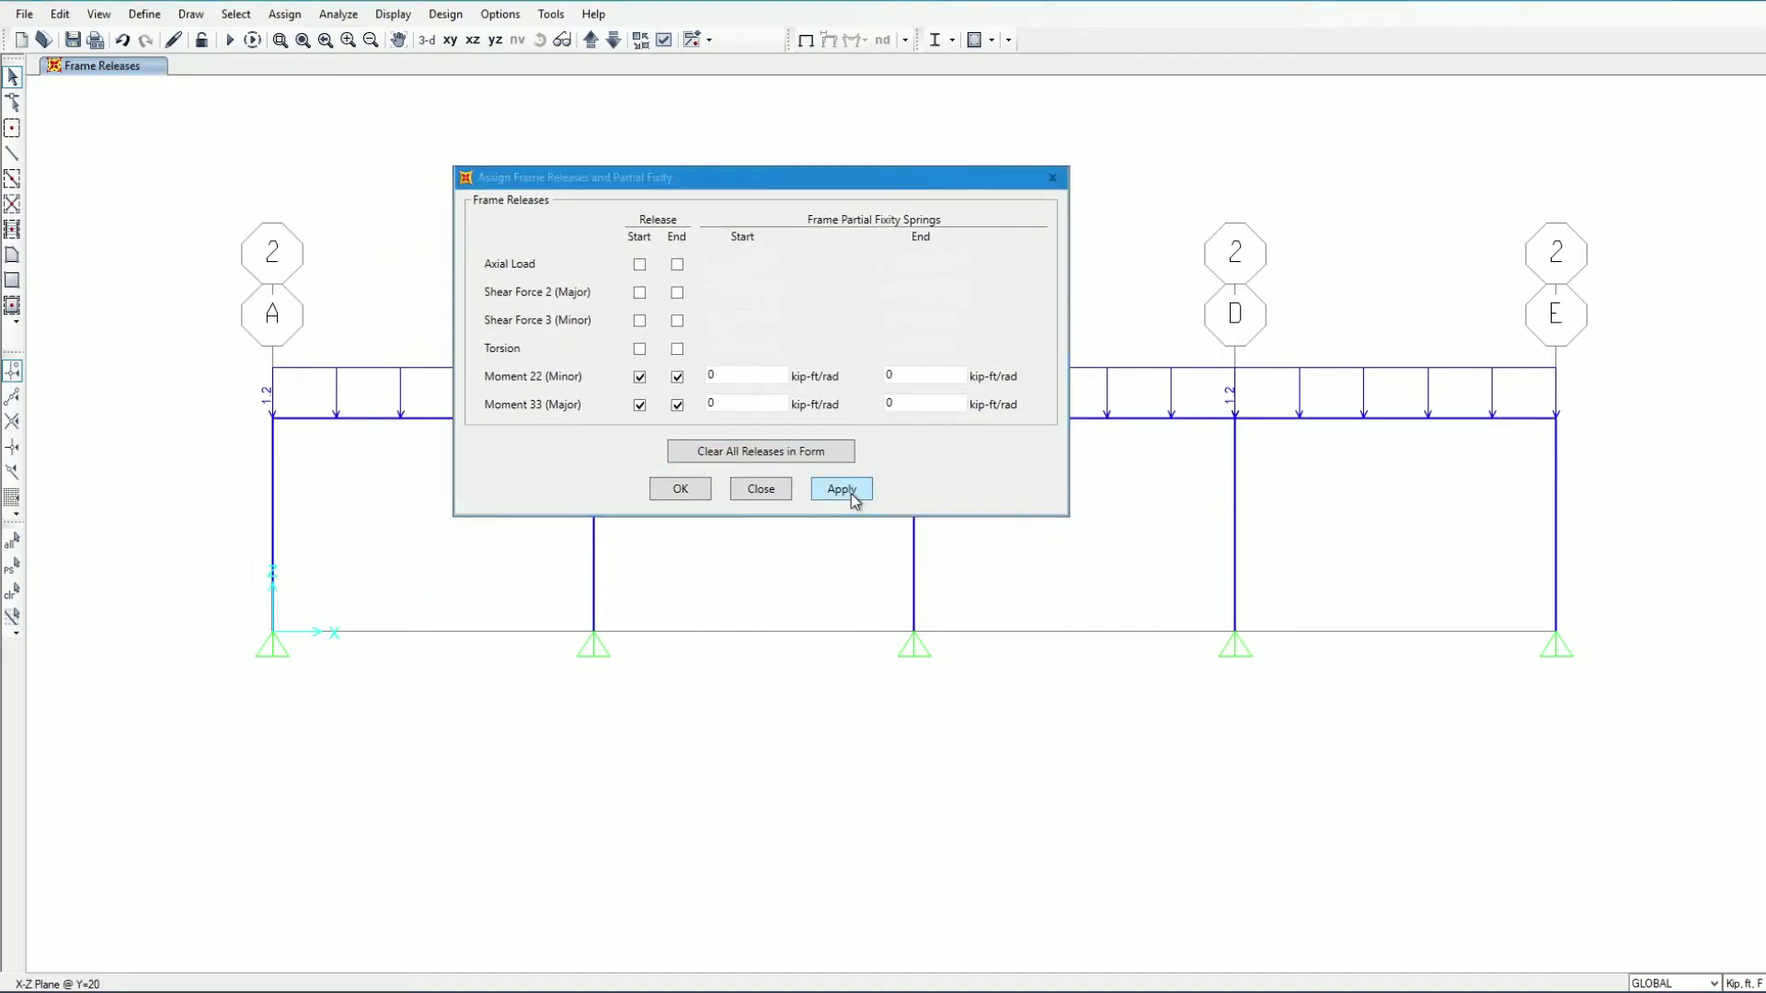
click(680, 491)
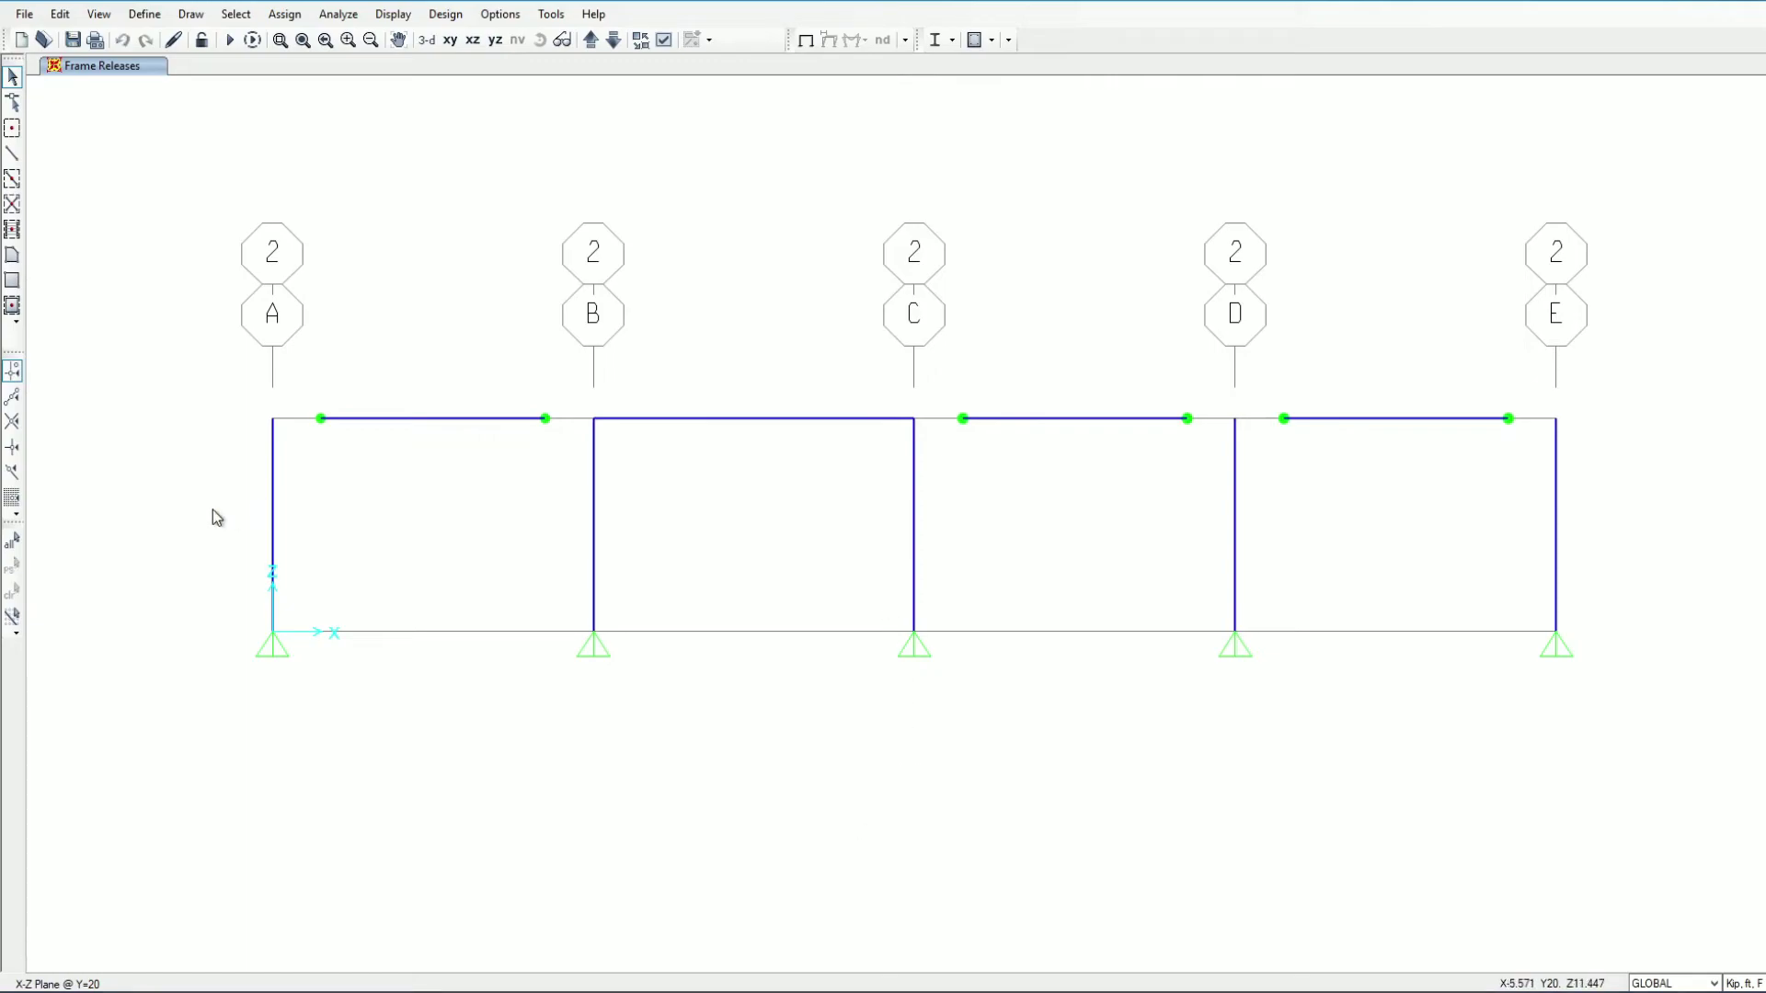
Run the analysis for all listed load cases.
click(339, 15)
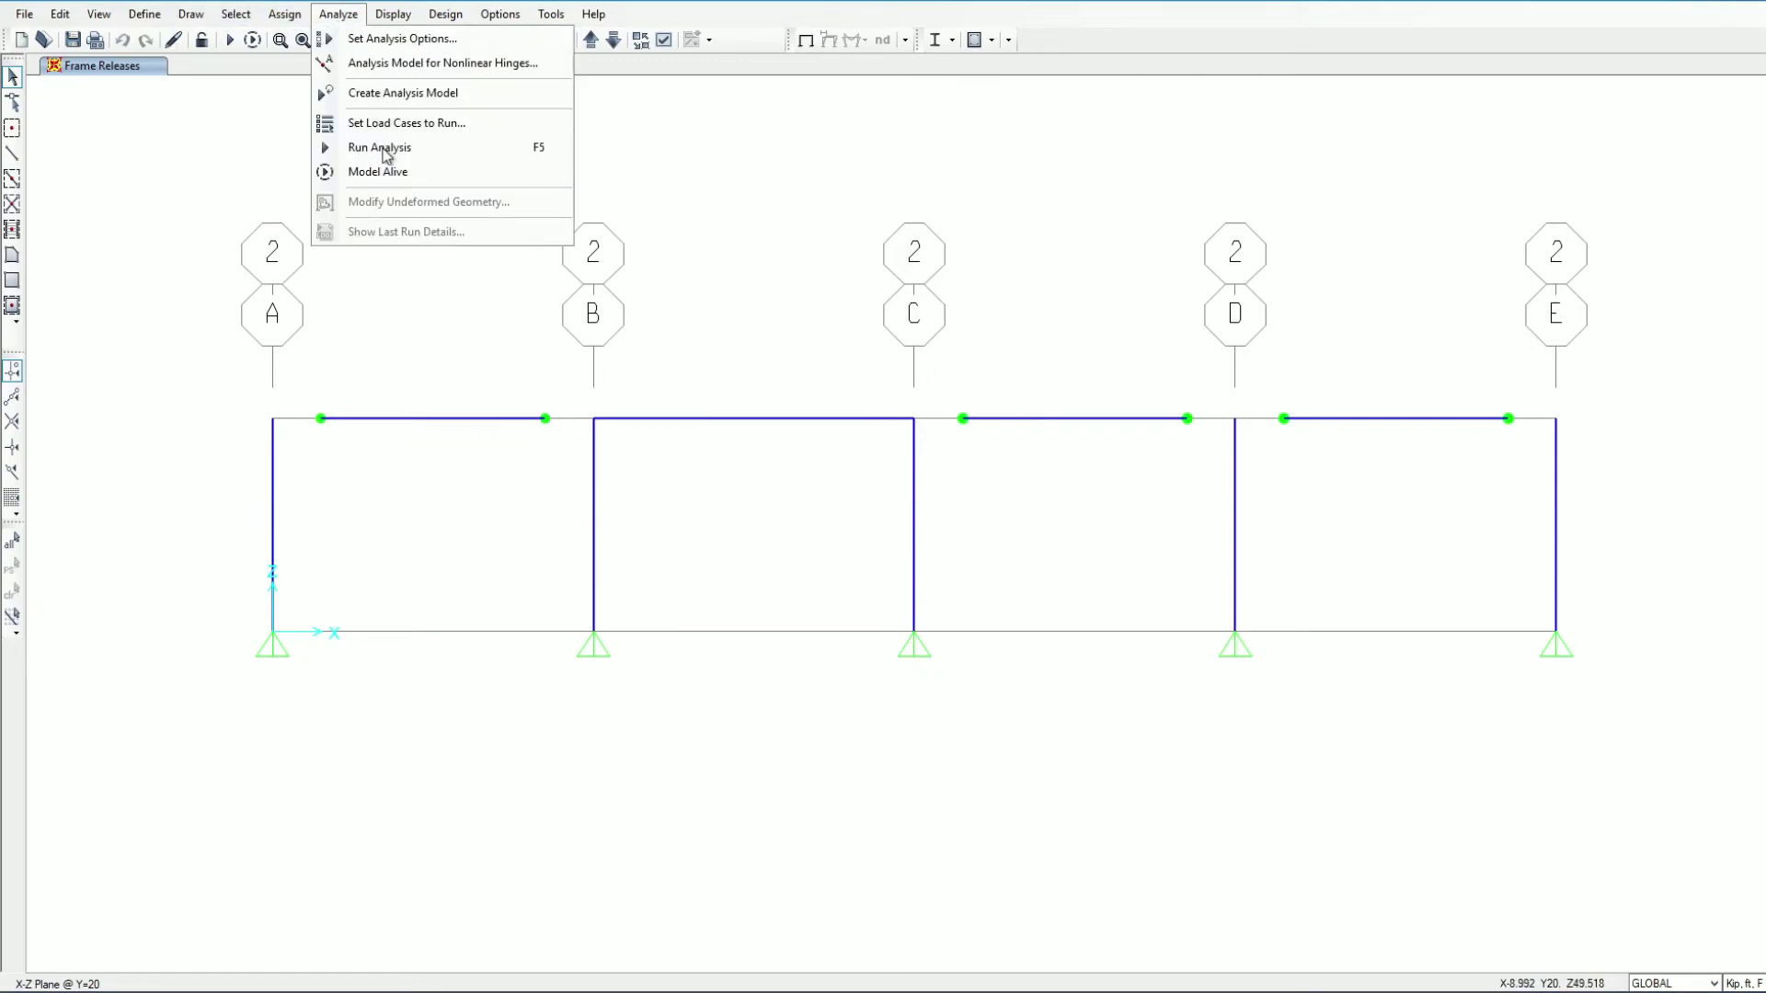
click(385, 148)
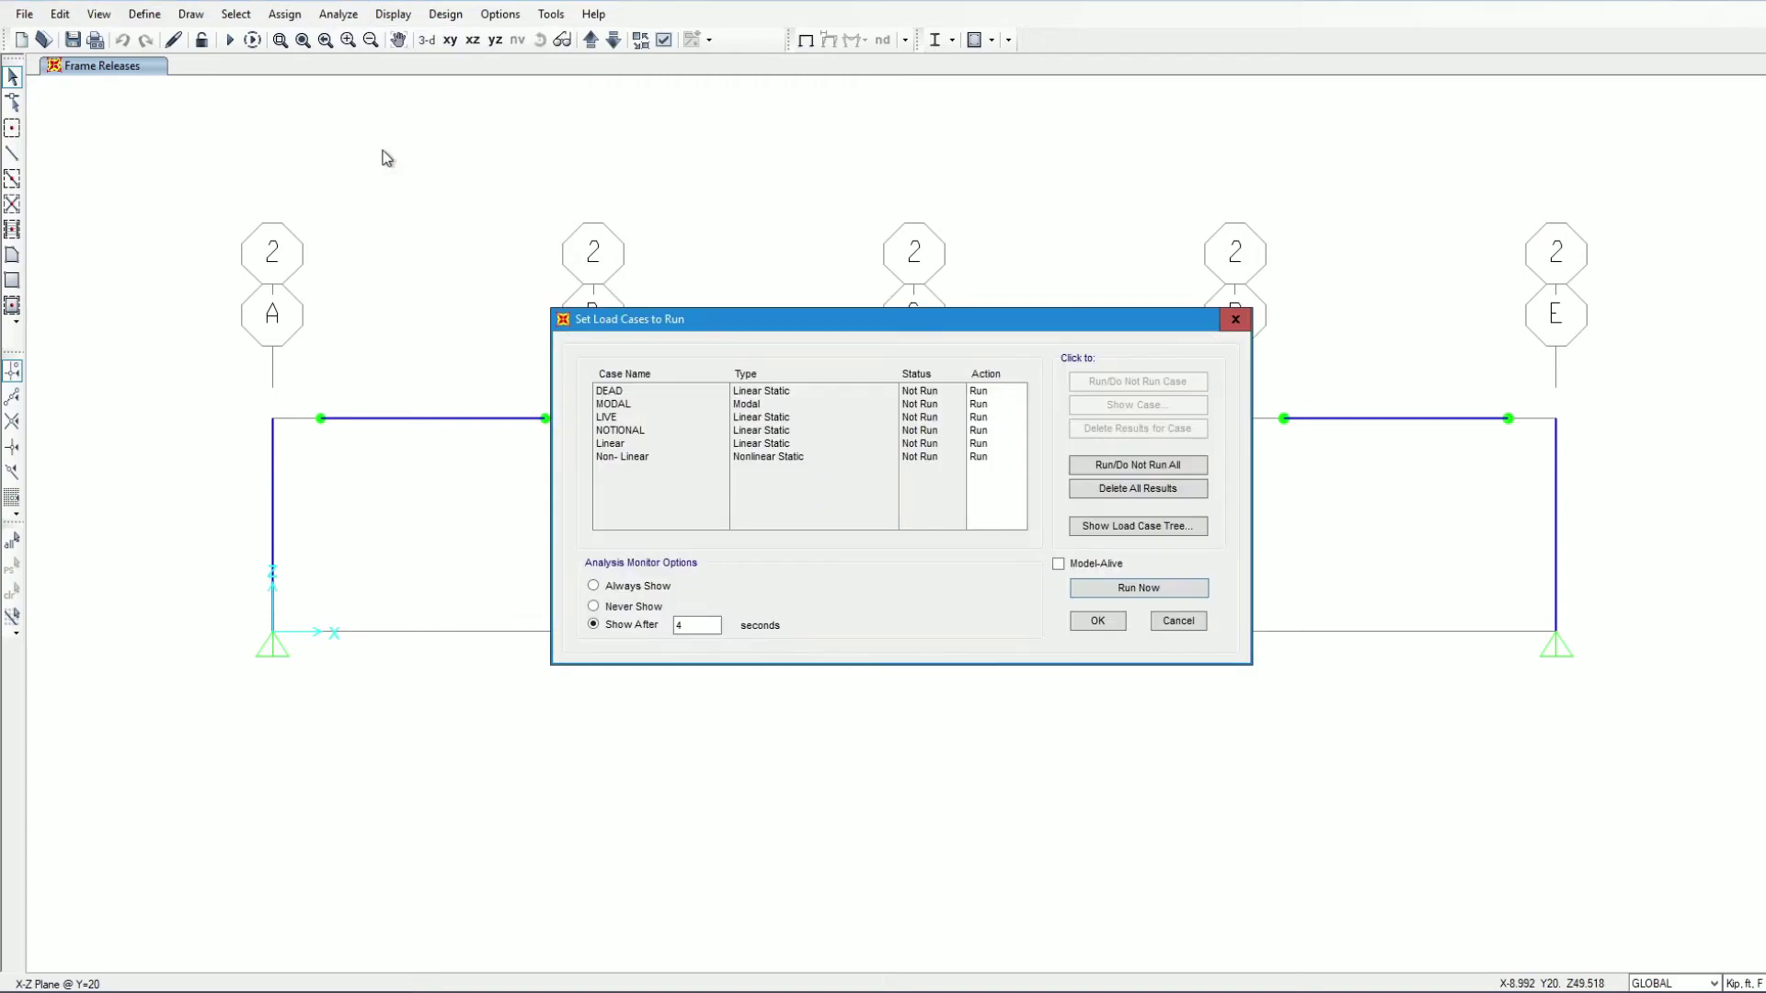
click(1137, 587)
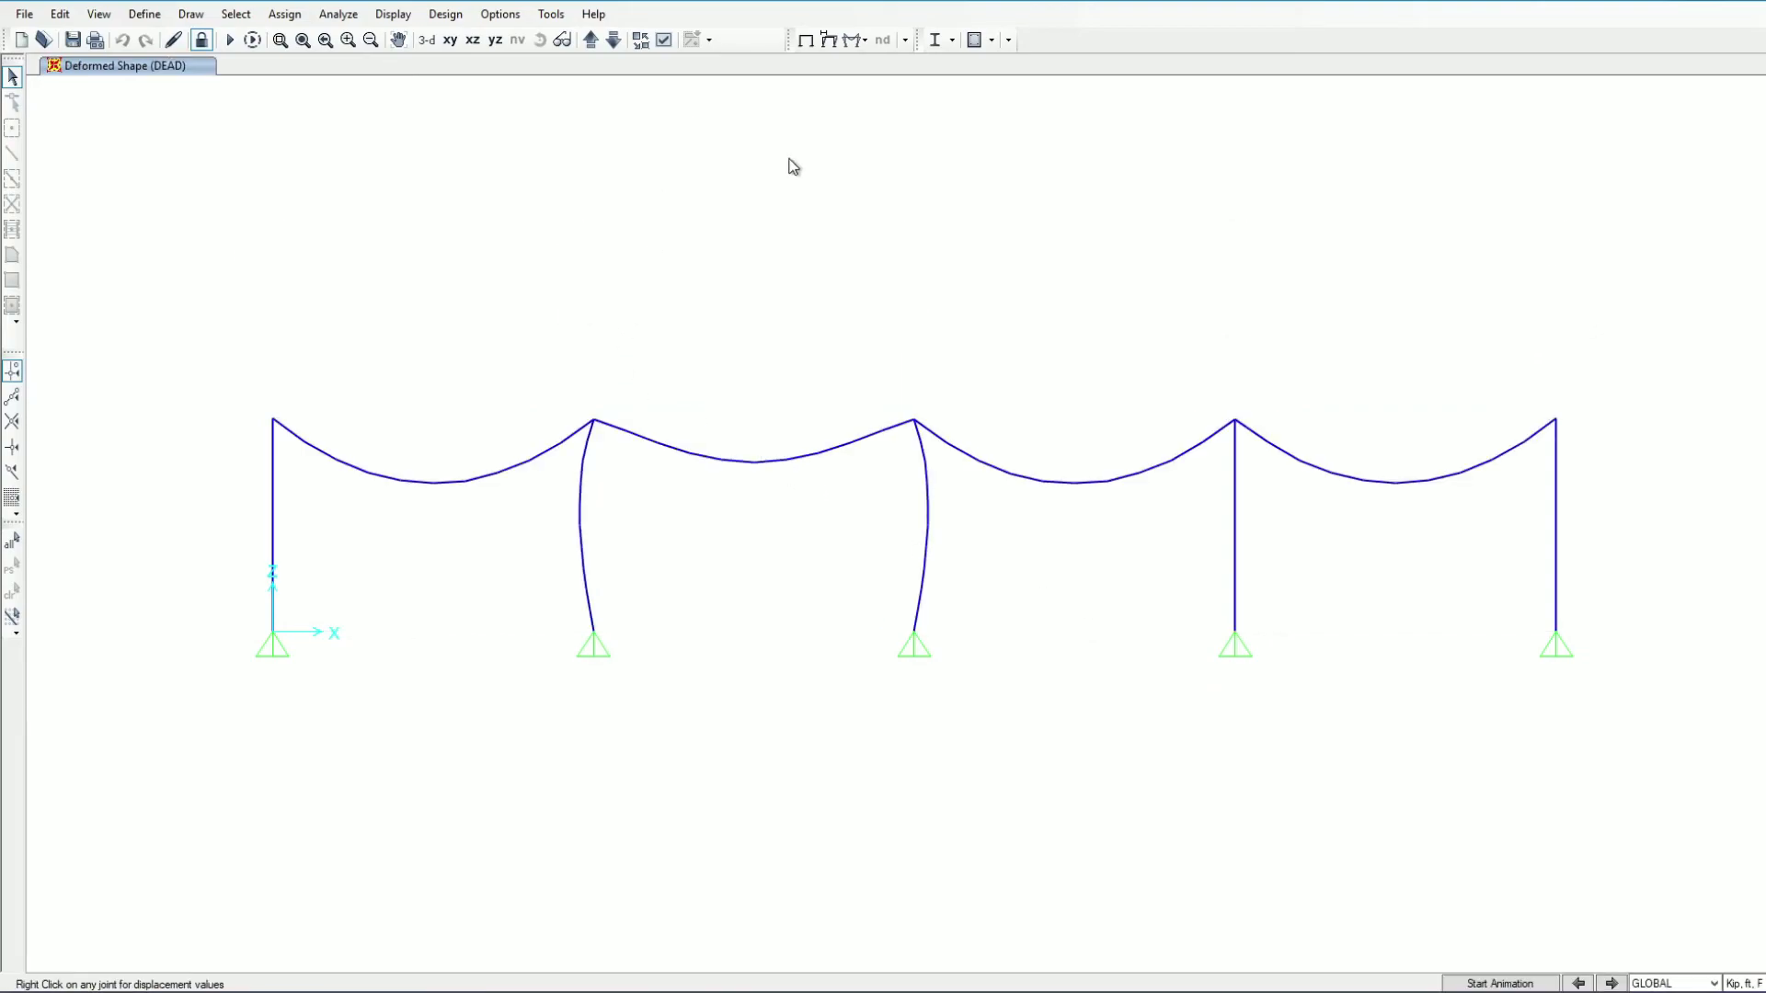
Display the deformed shape for the Linear case with wire shadow and check the displacements of column A's top joint.
click(828, 40)
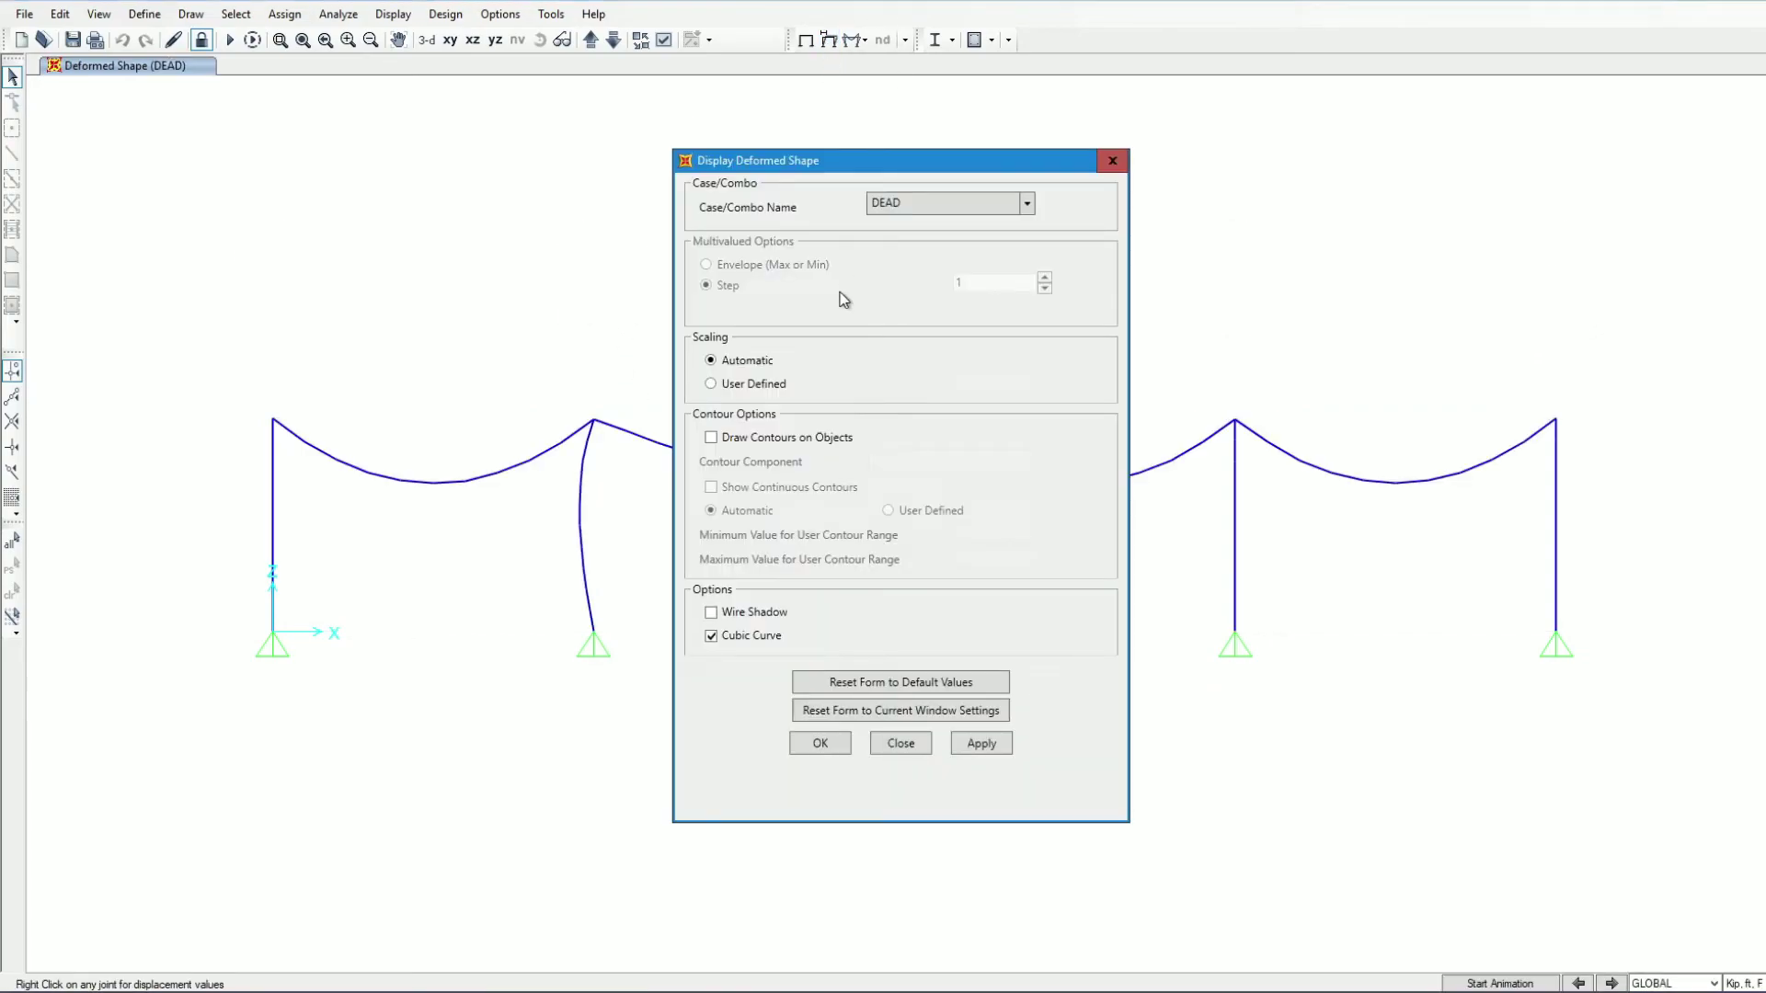
click(741, 618)
click(930, 204)
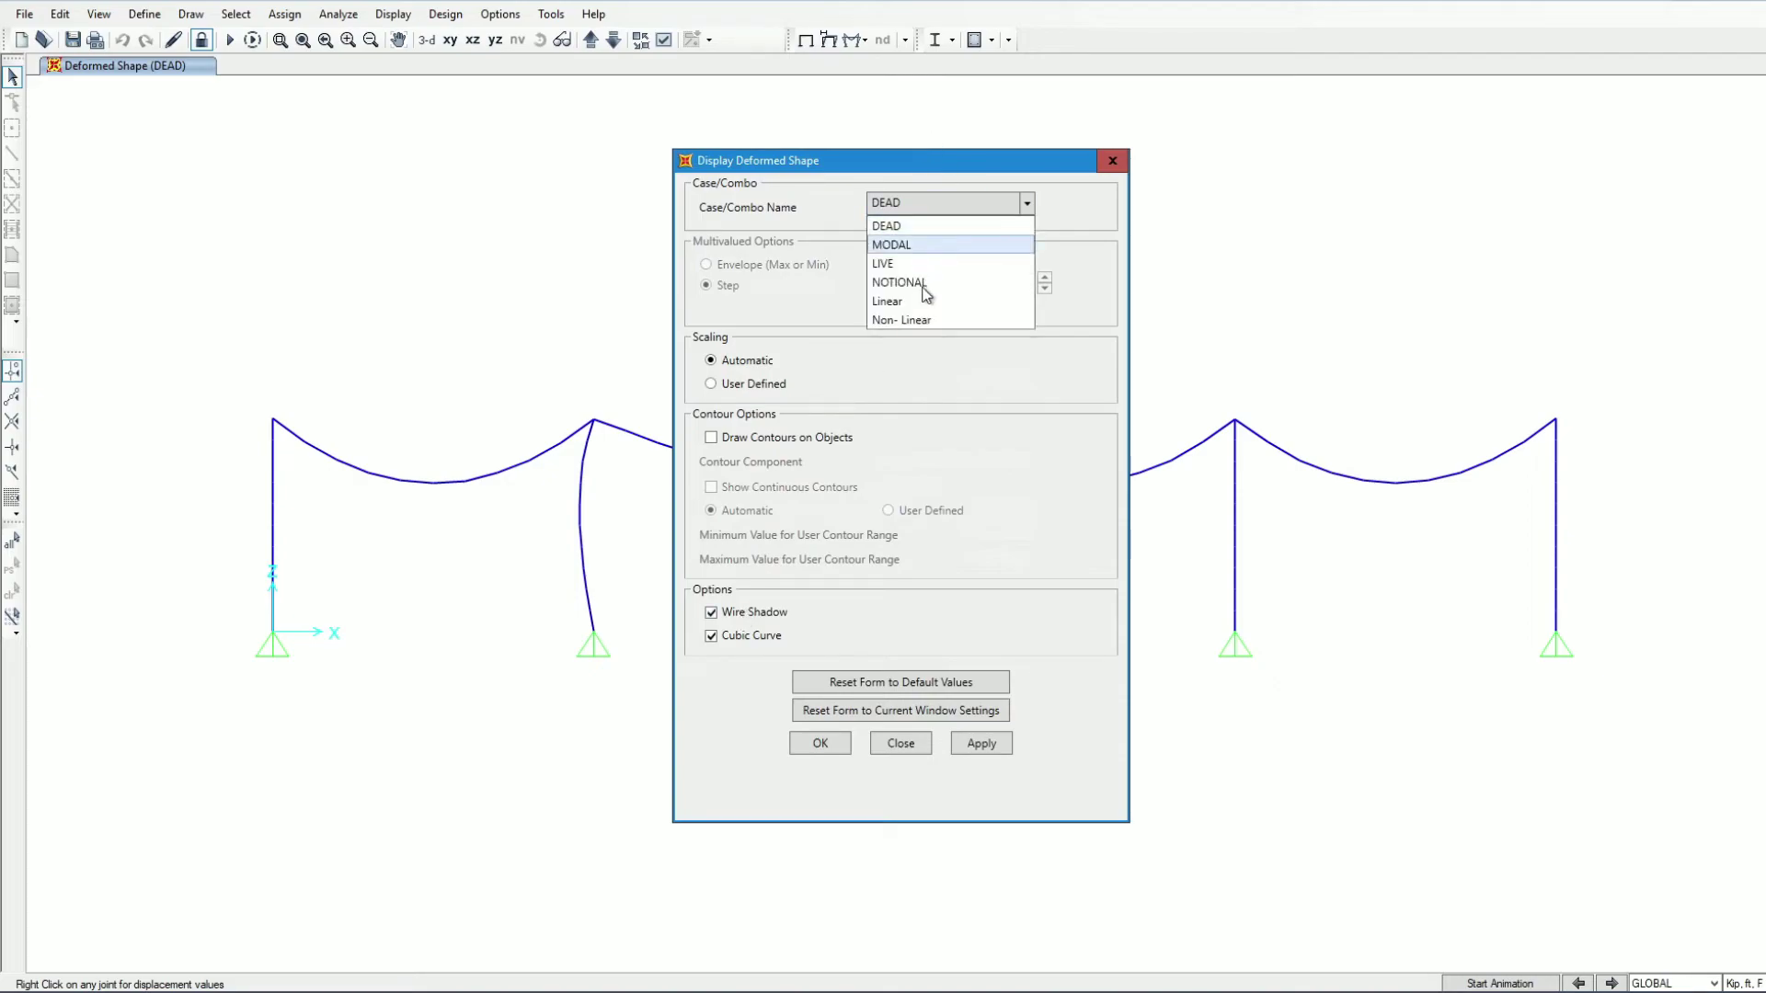
click(925, 303)
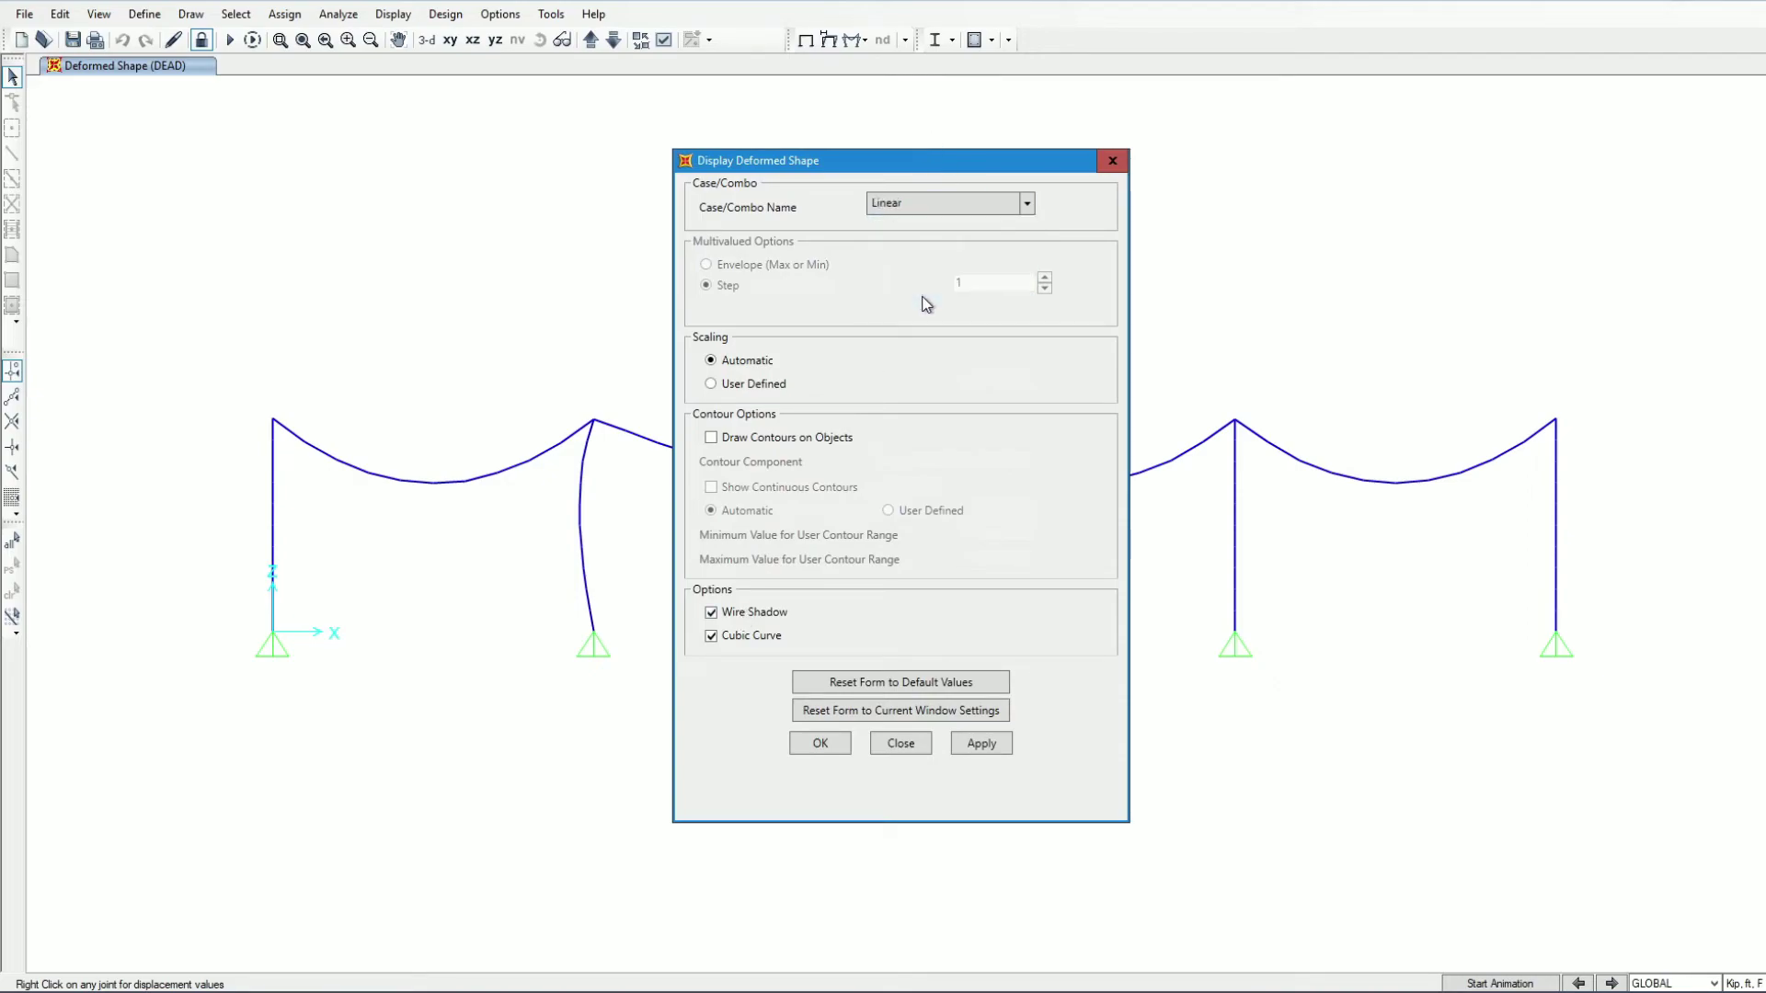
click(982, 743)
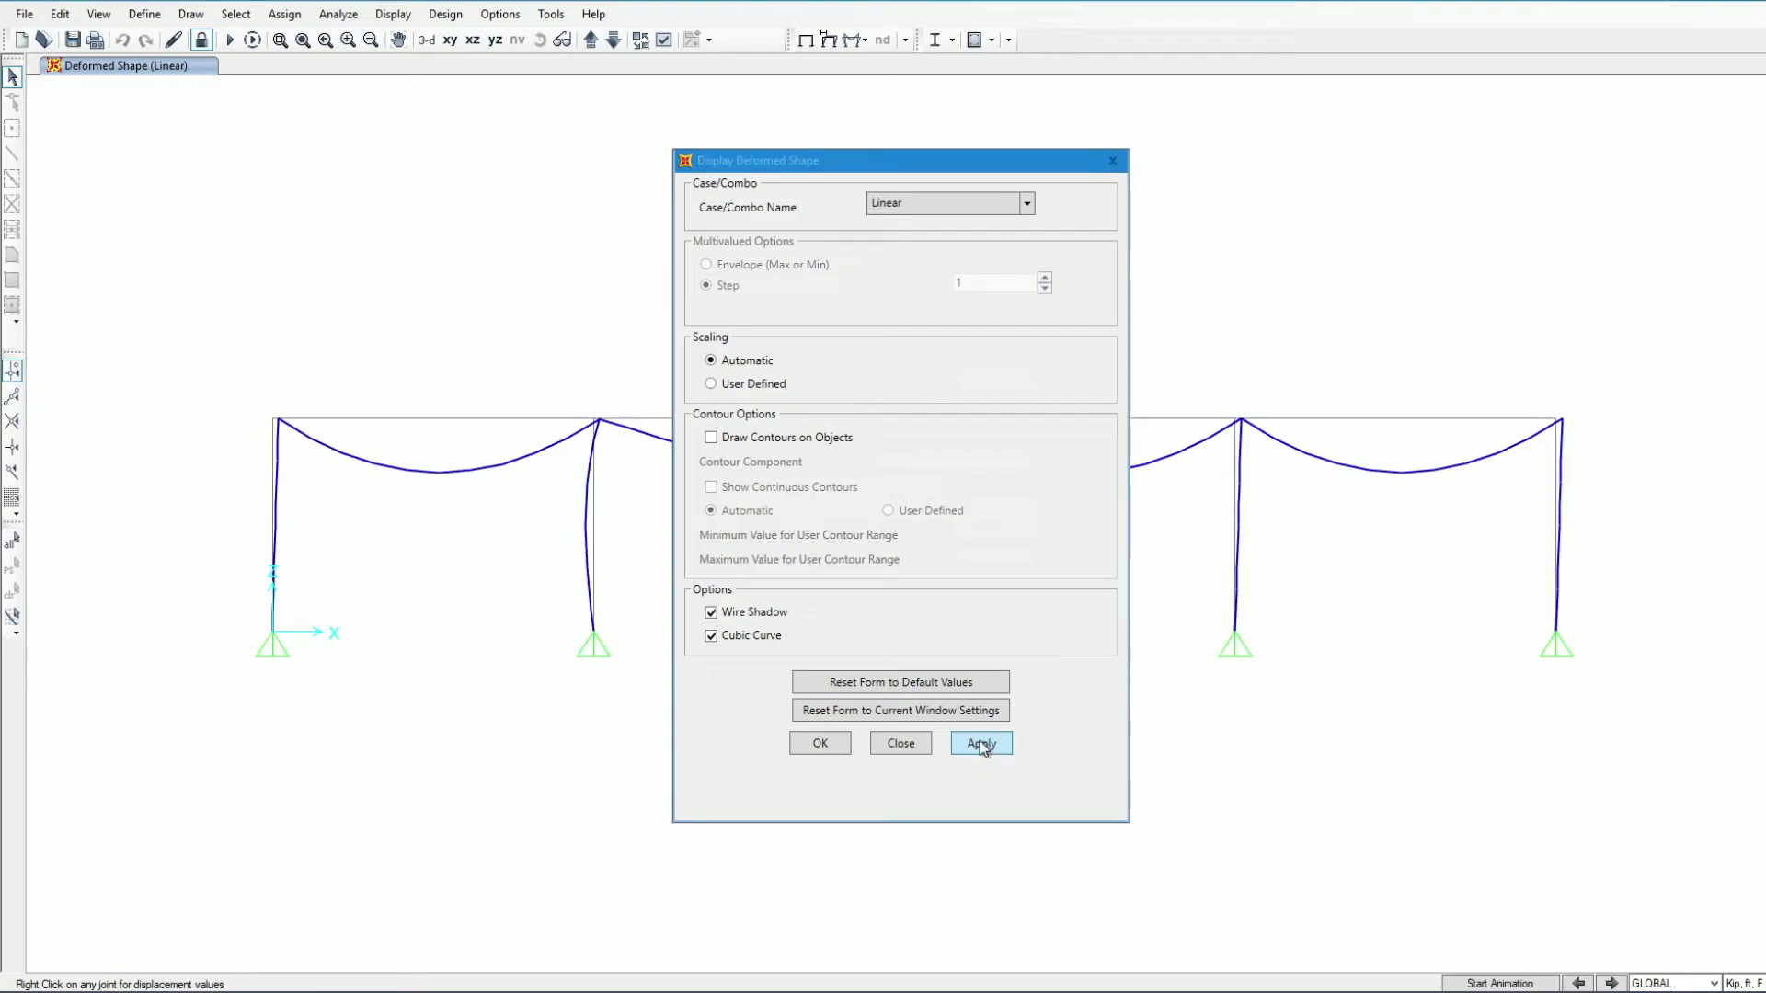
right_click(278, 420)
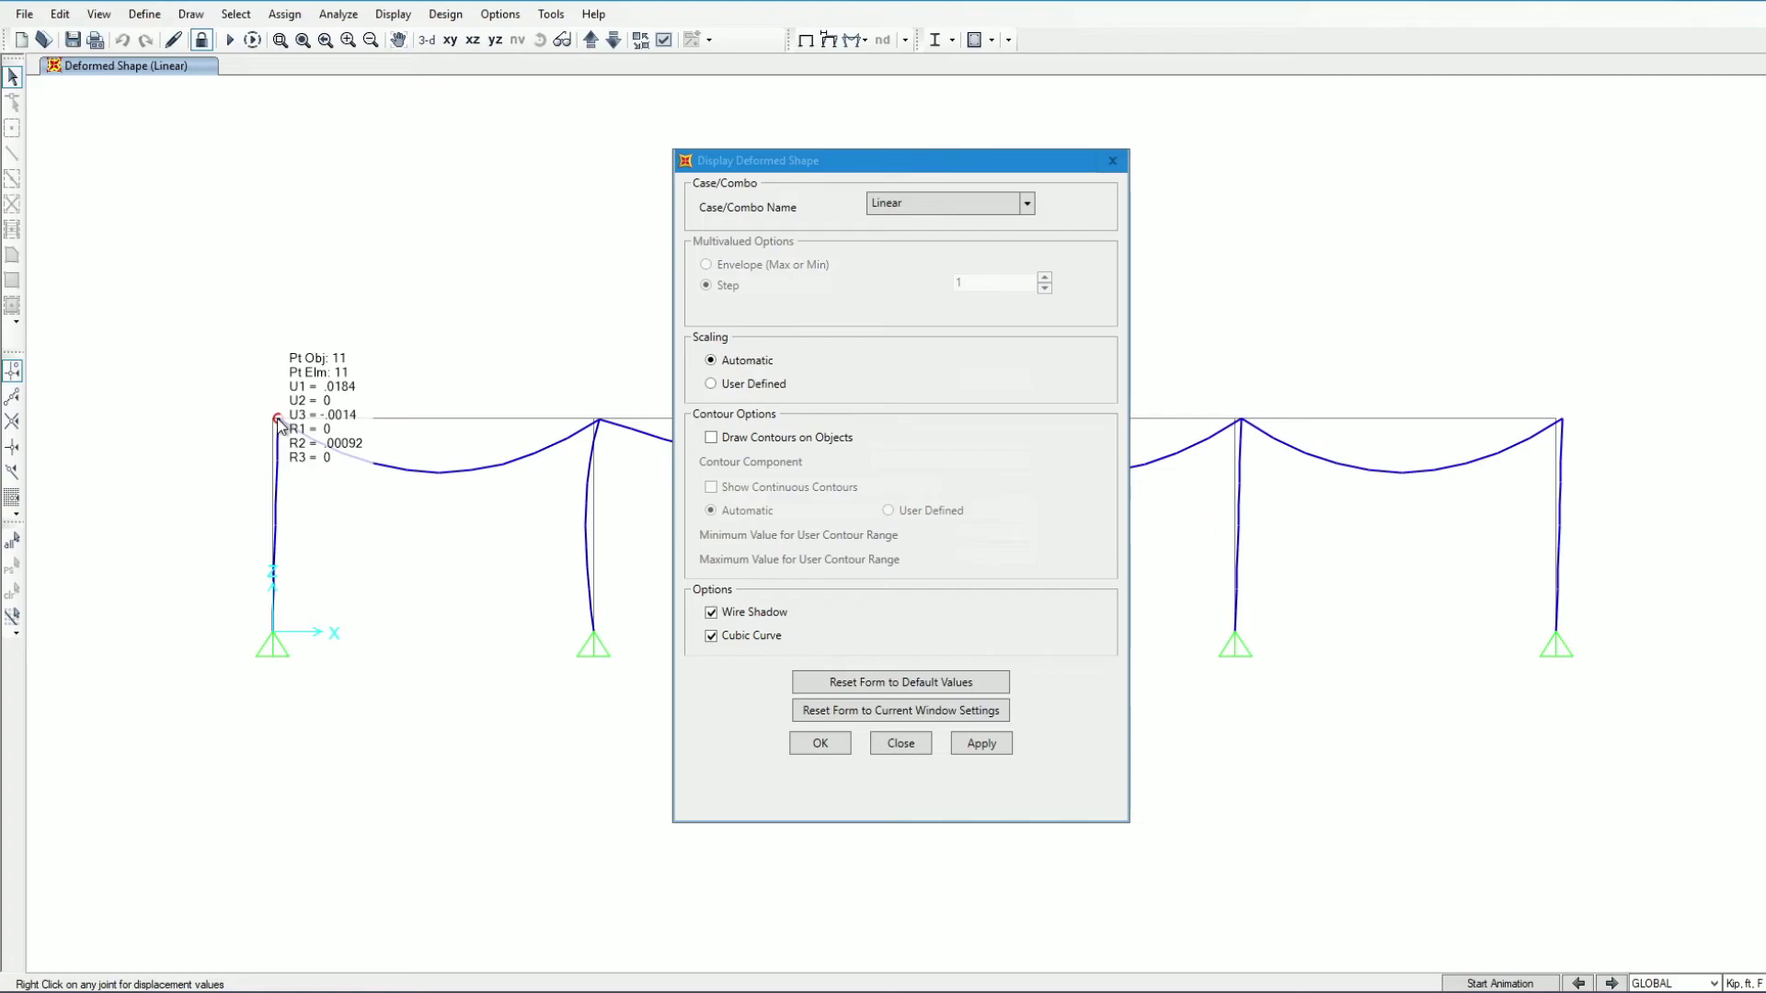
Display the deformed shape for the Non-Linear case and check the displacements of column A's top joint.
click(930, 204)
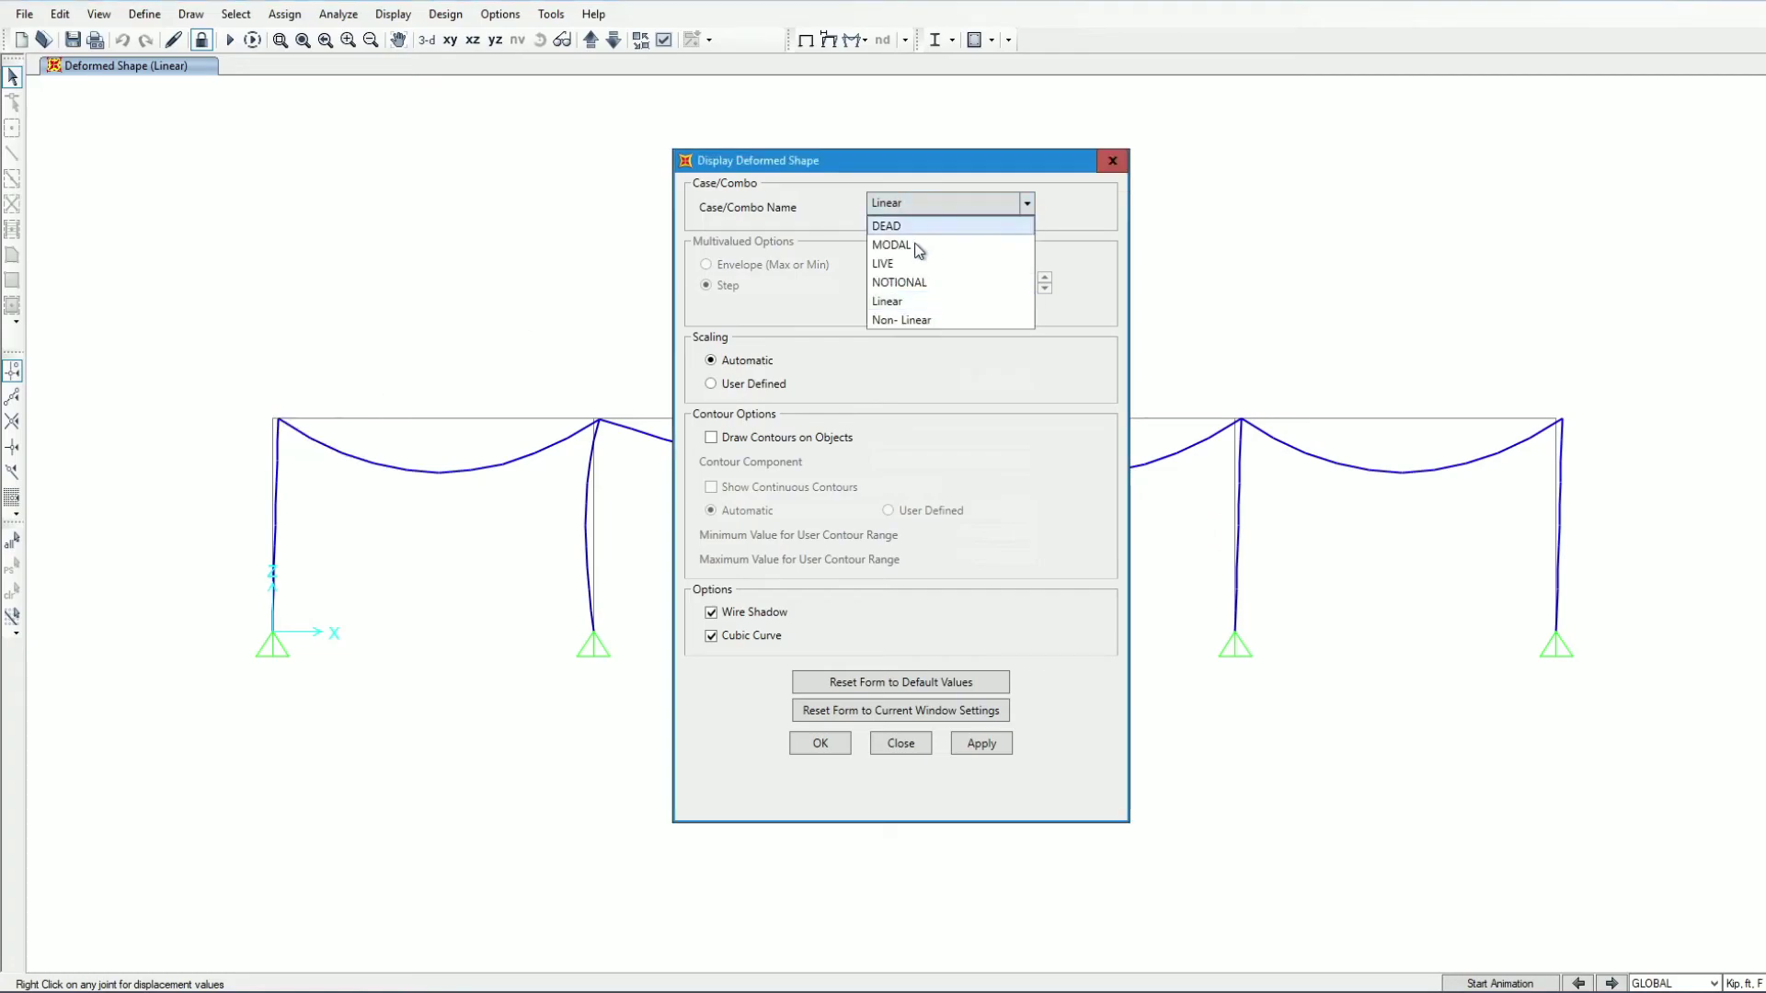
click(899, 320)
click(982, 744)
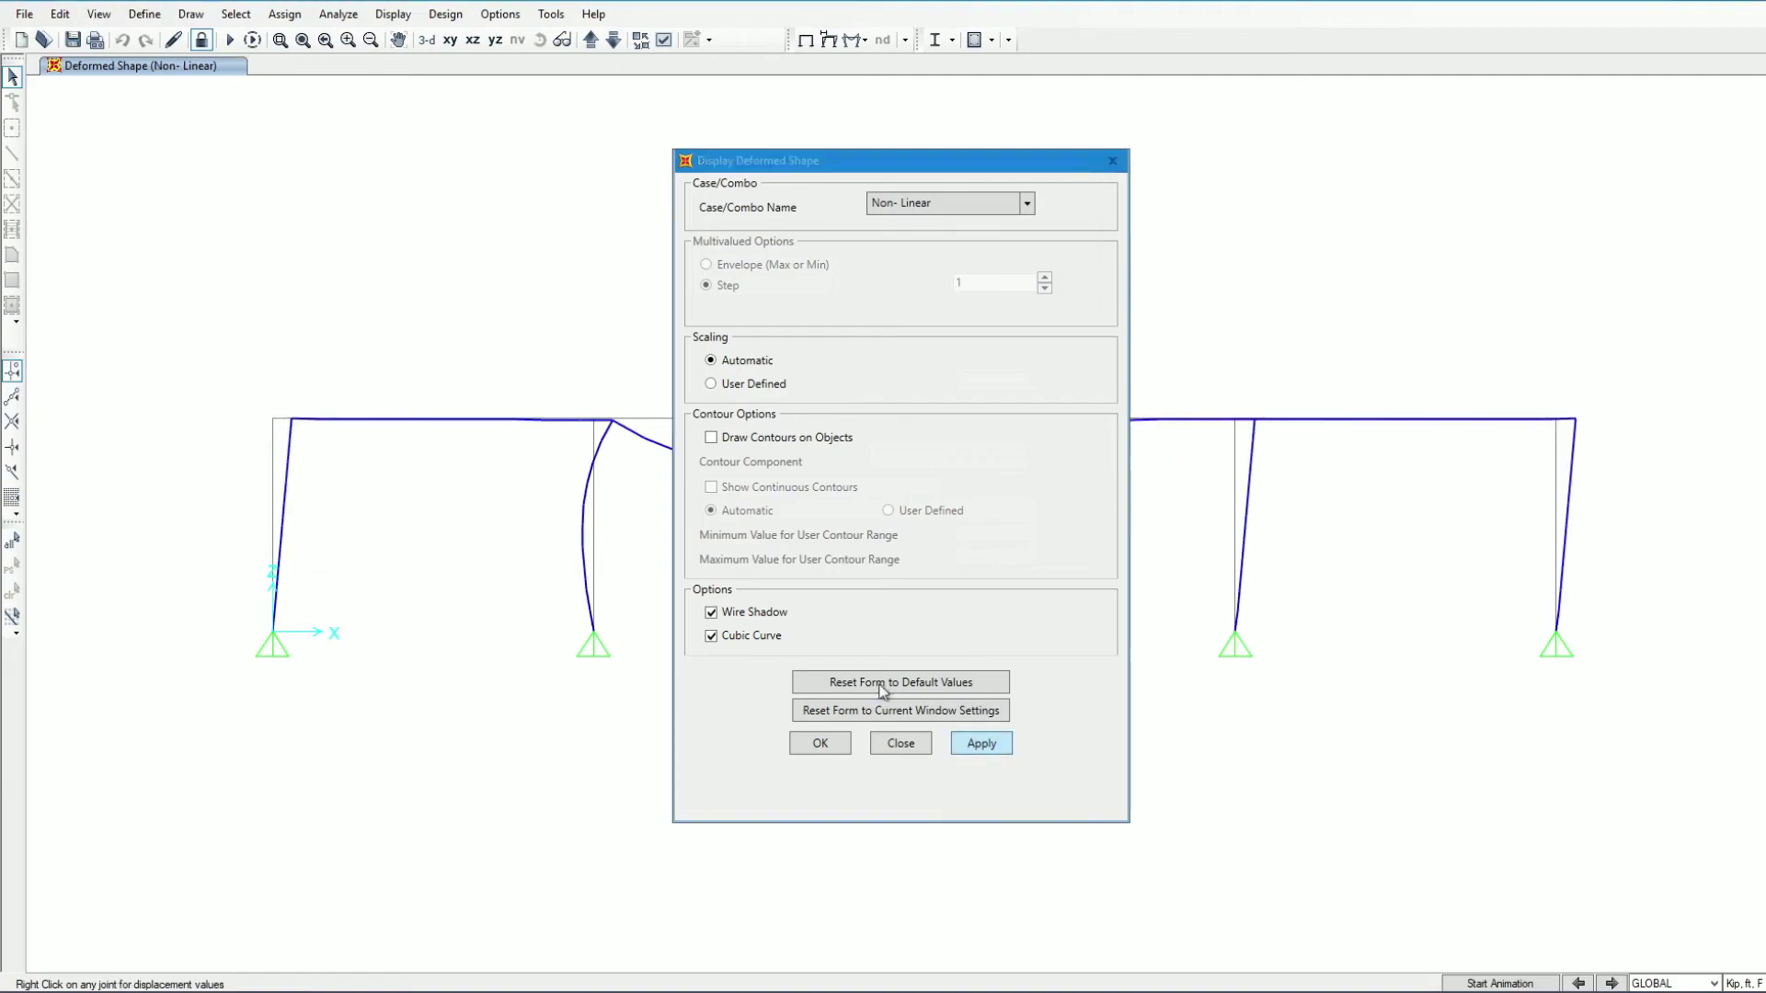
right_click(293, 420)
right_click(293, 422)
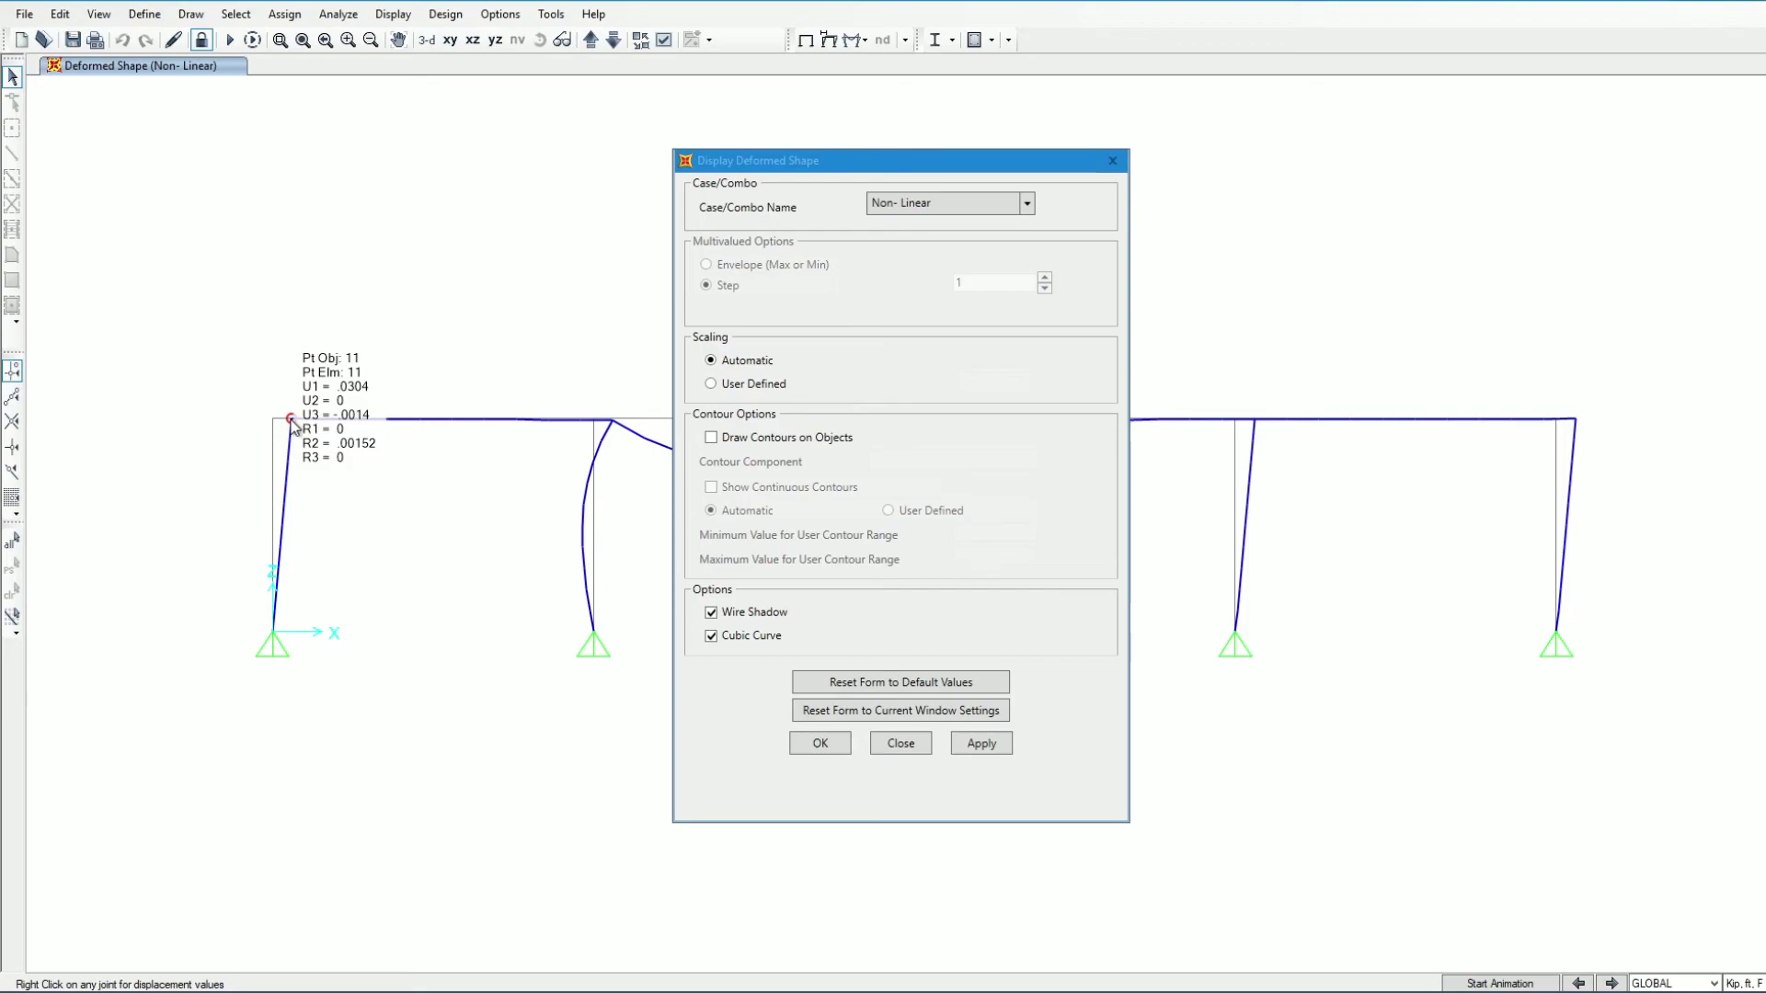
click(902, 205)
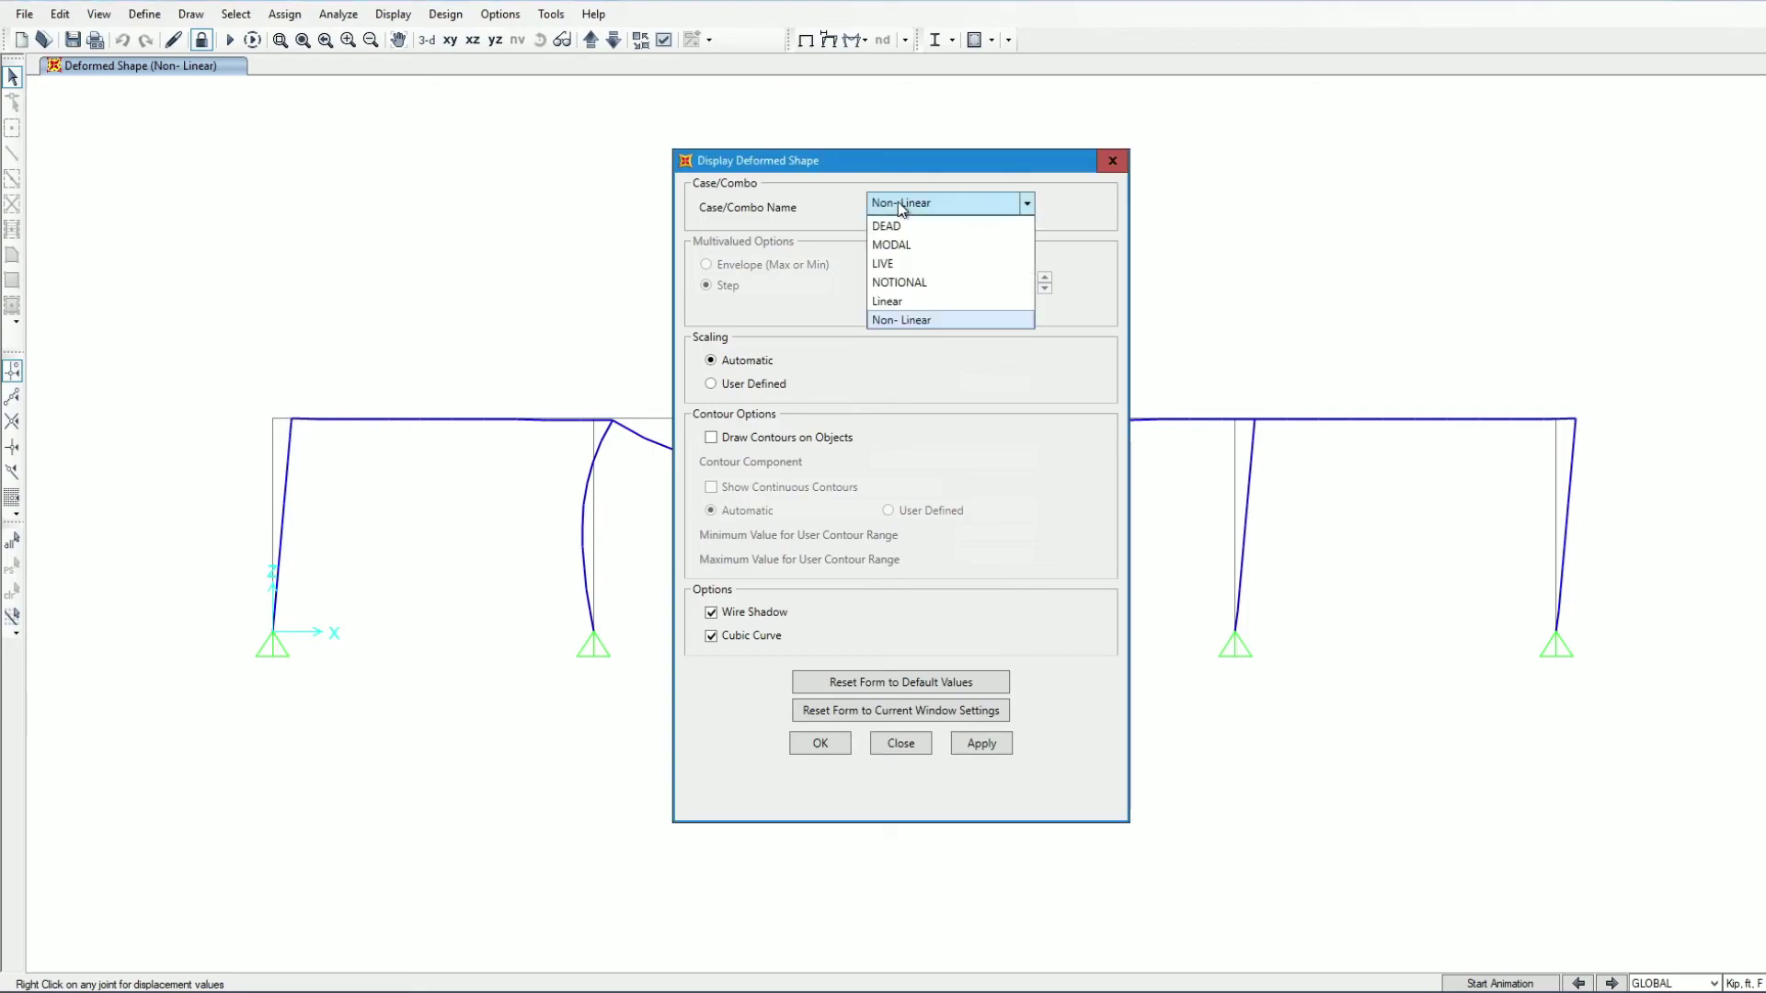
click(911, 322)
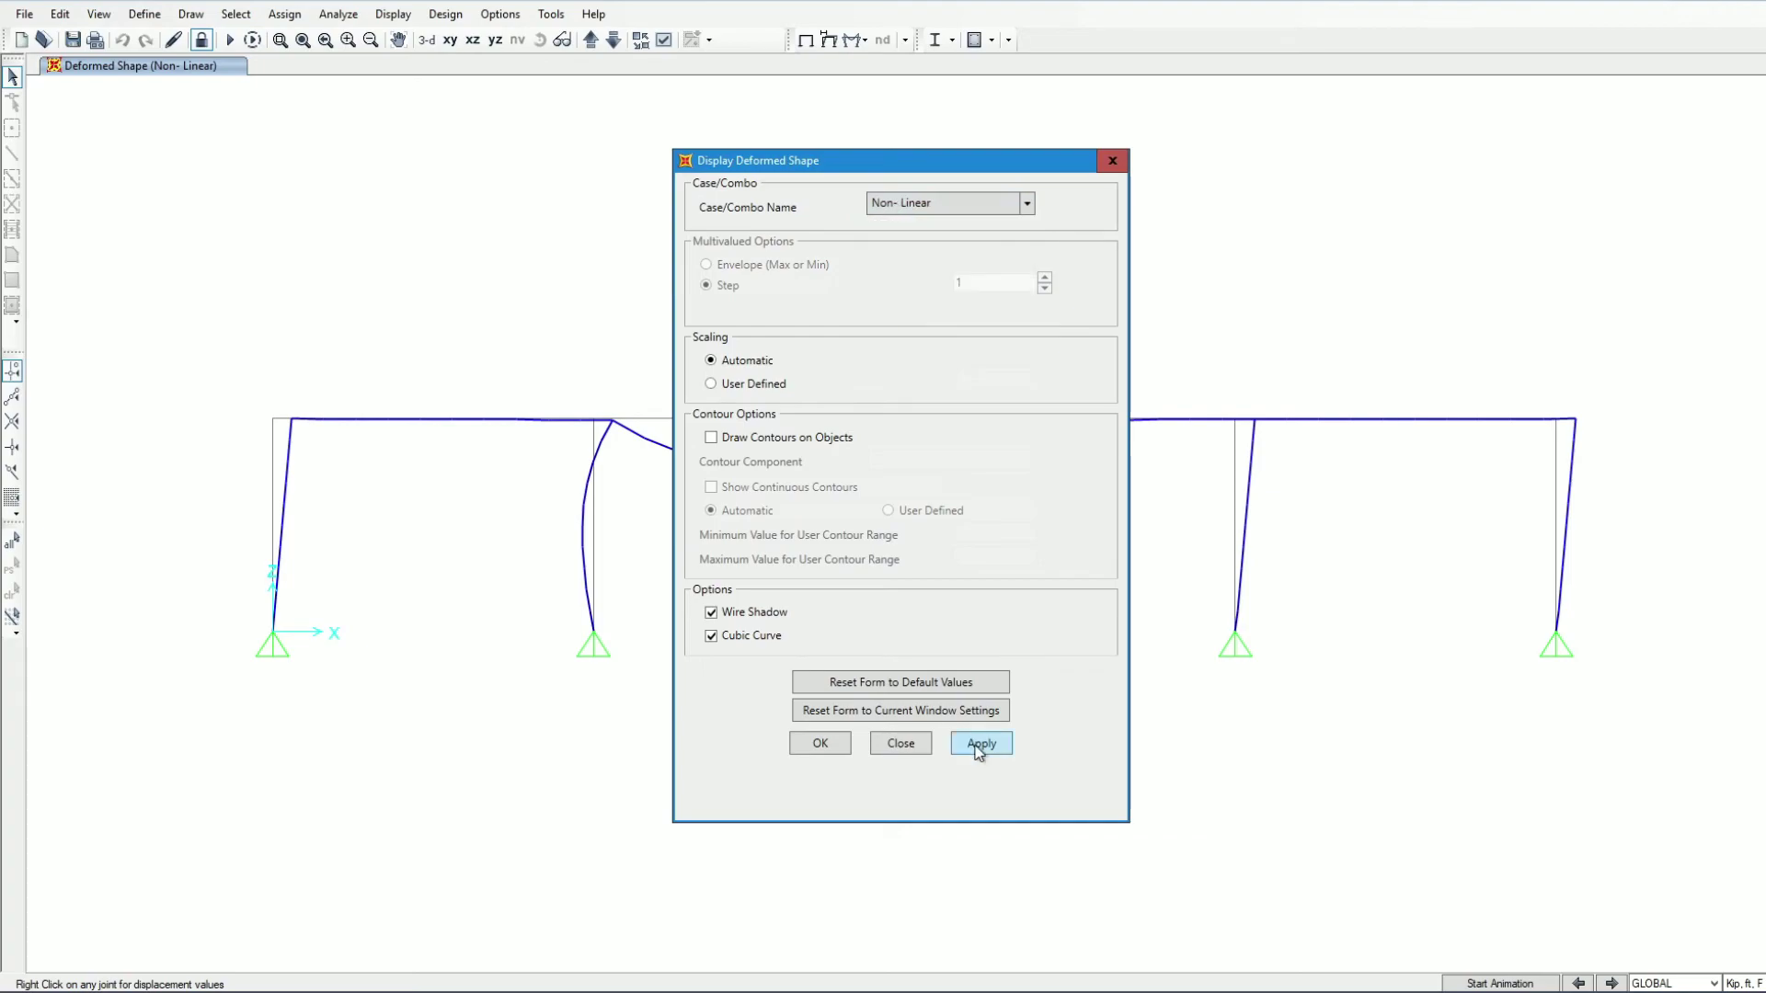
click(981, 745)
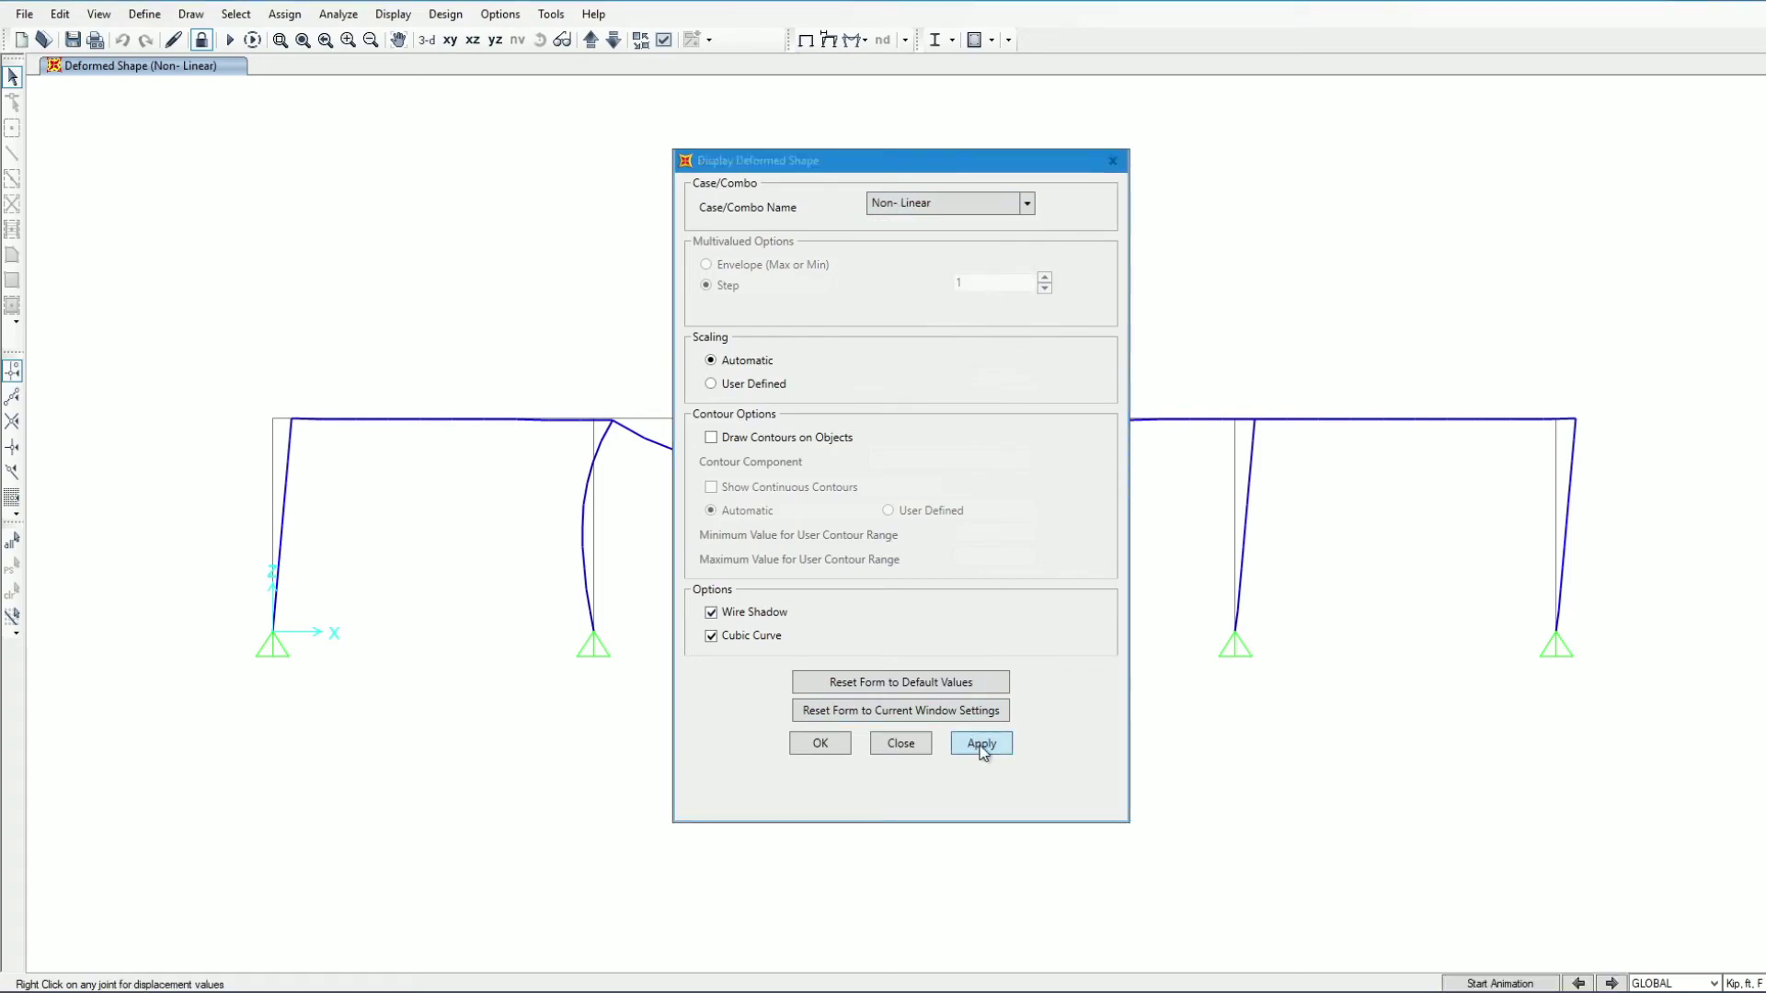
click(817, 741)
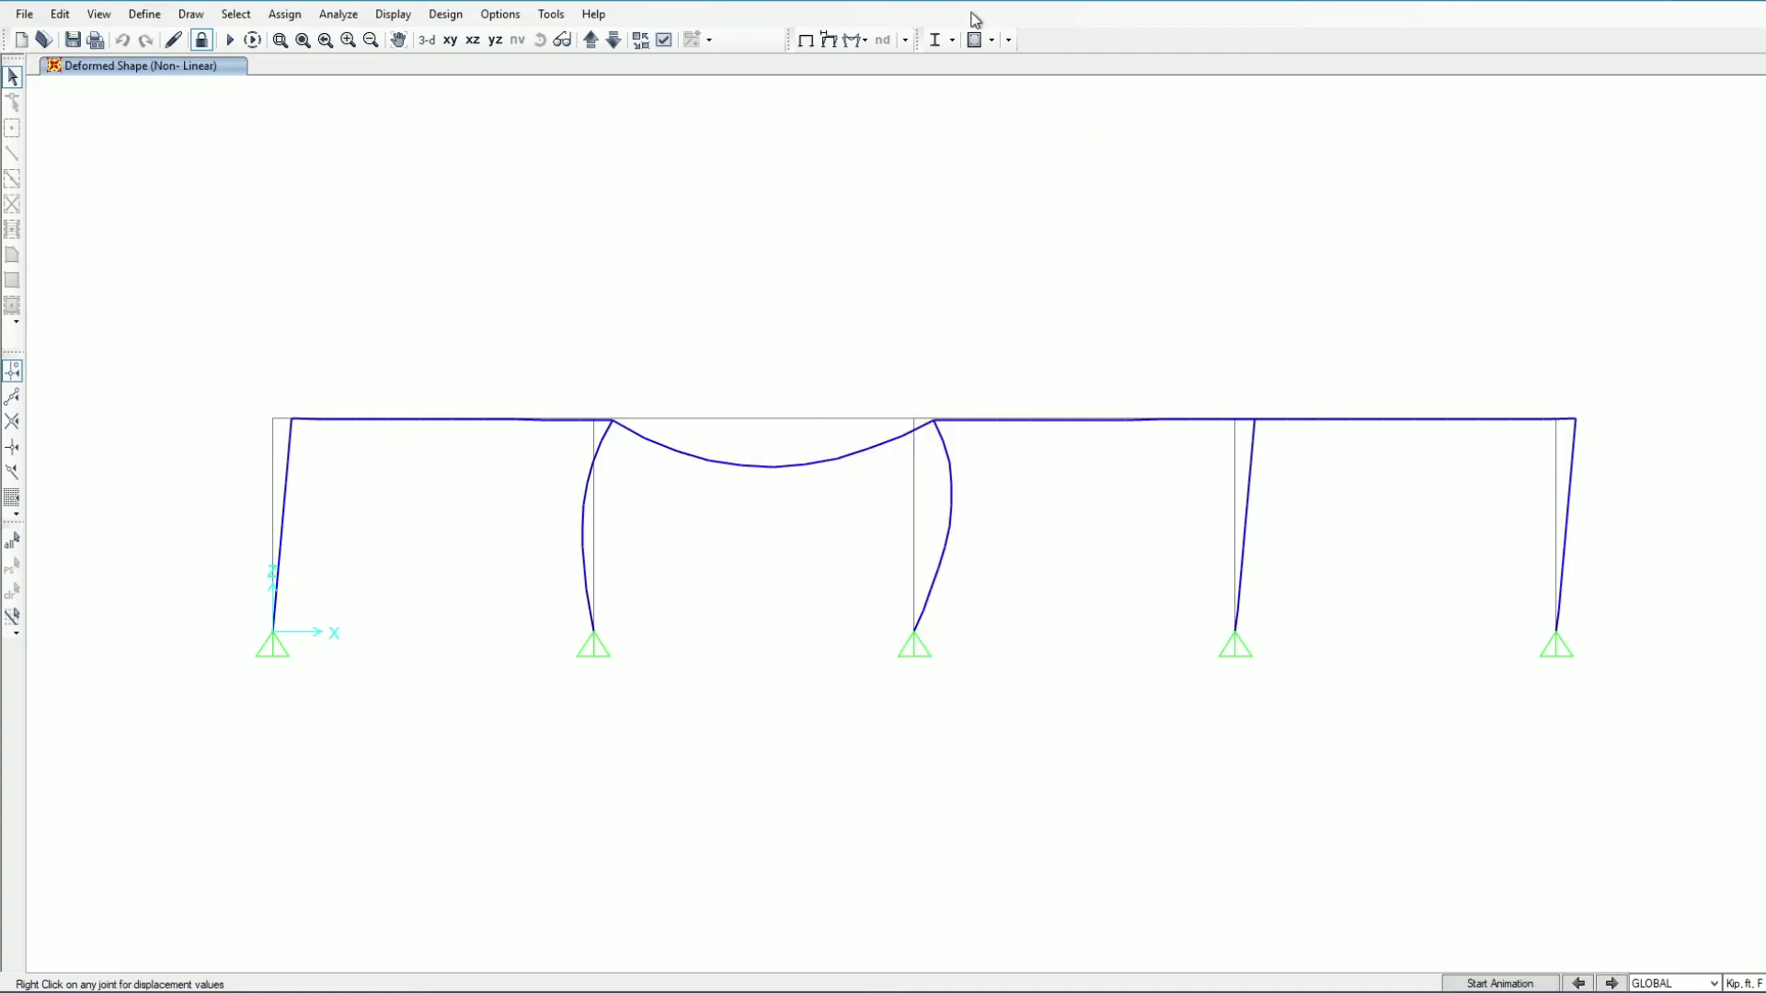
Display the filled Moment 3-3 frame force diagram for the Linear case.
click(855, 40)
click(888, 103)
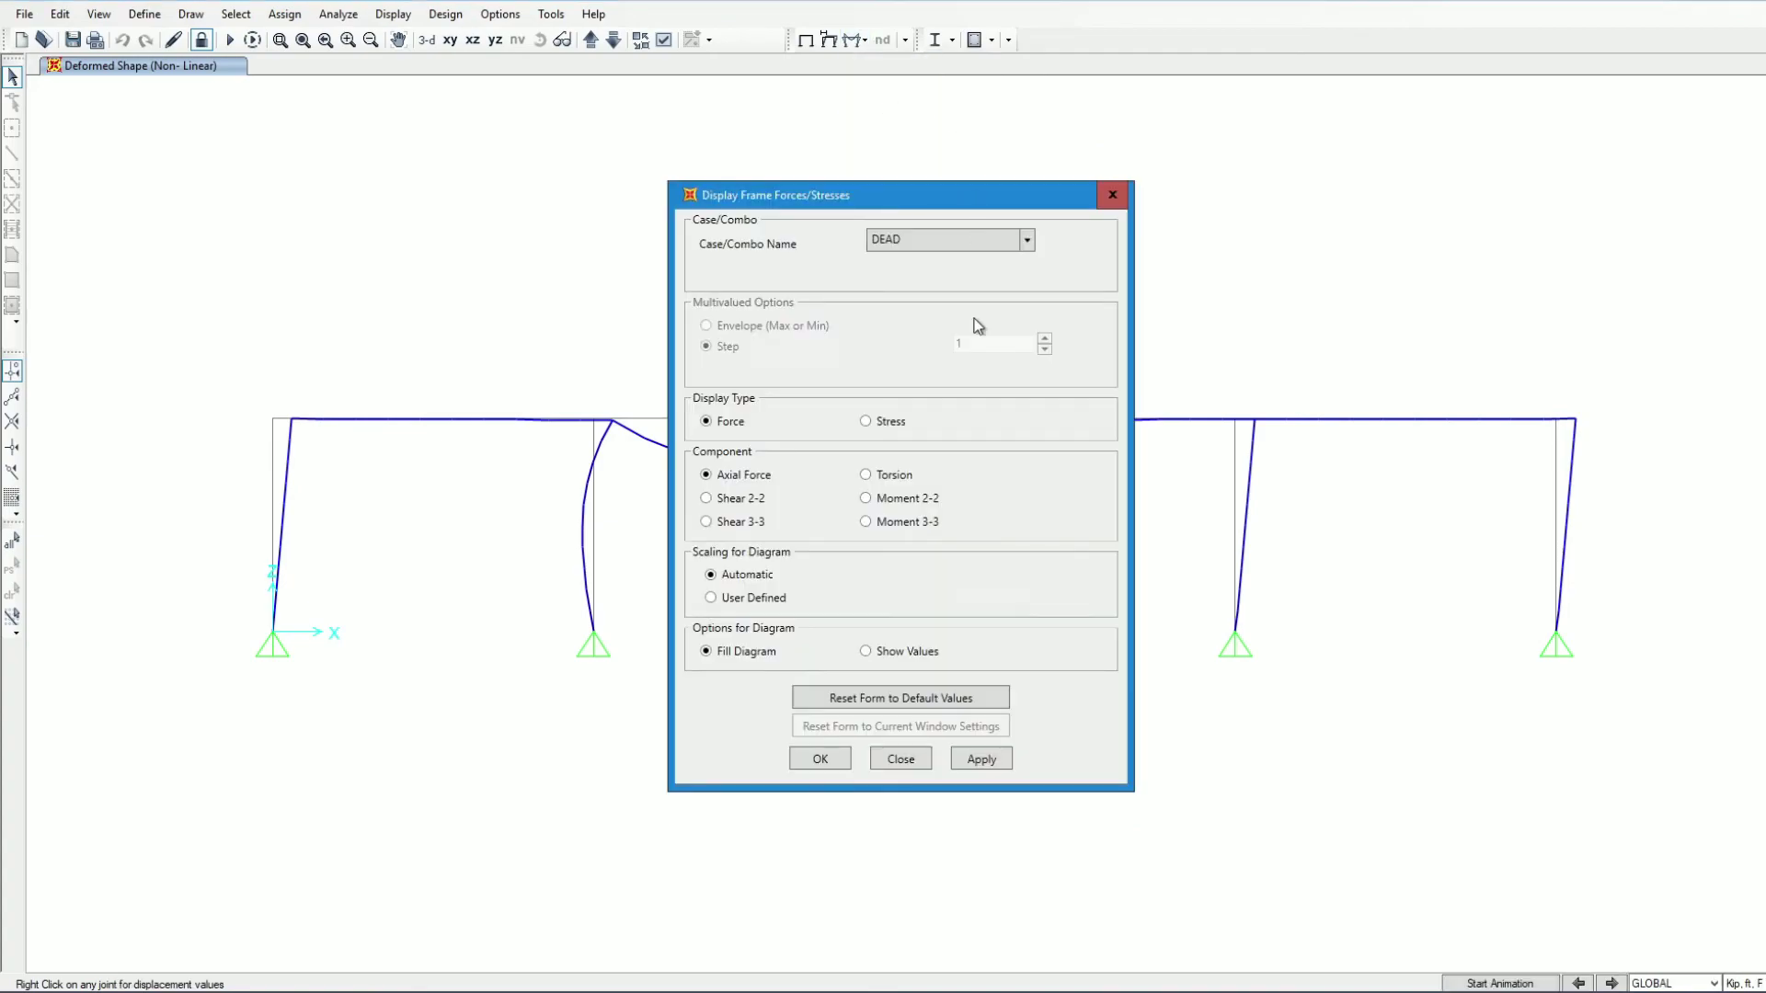
click(918, 240)
click(909, 349)
click(978, 761)
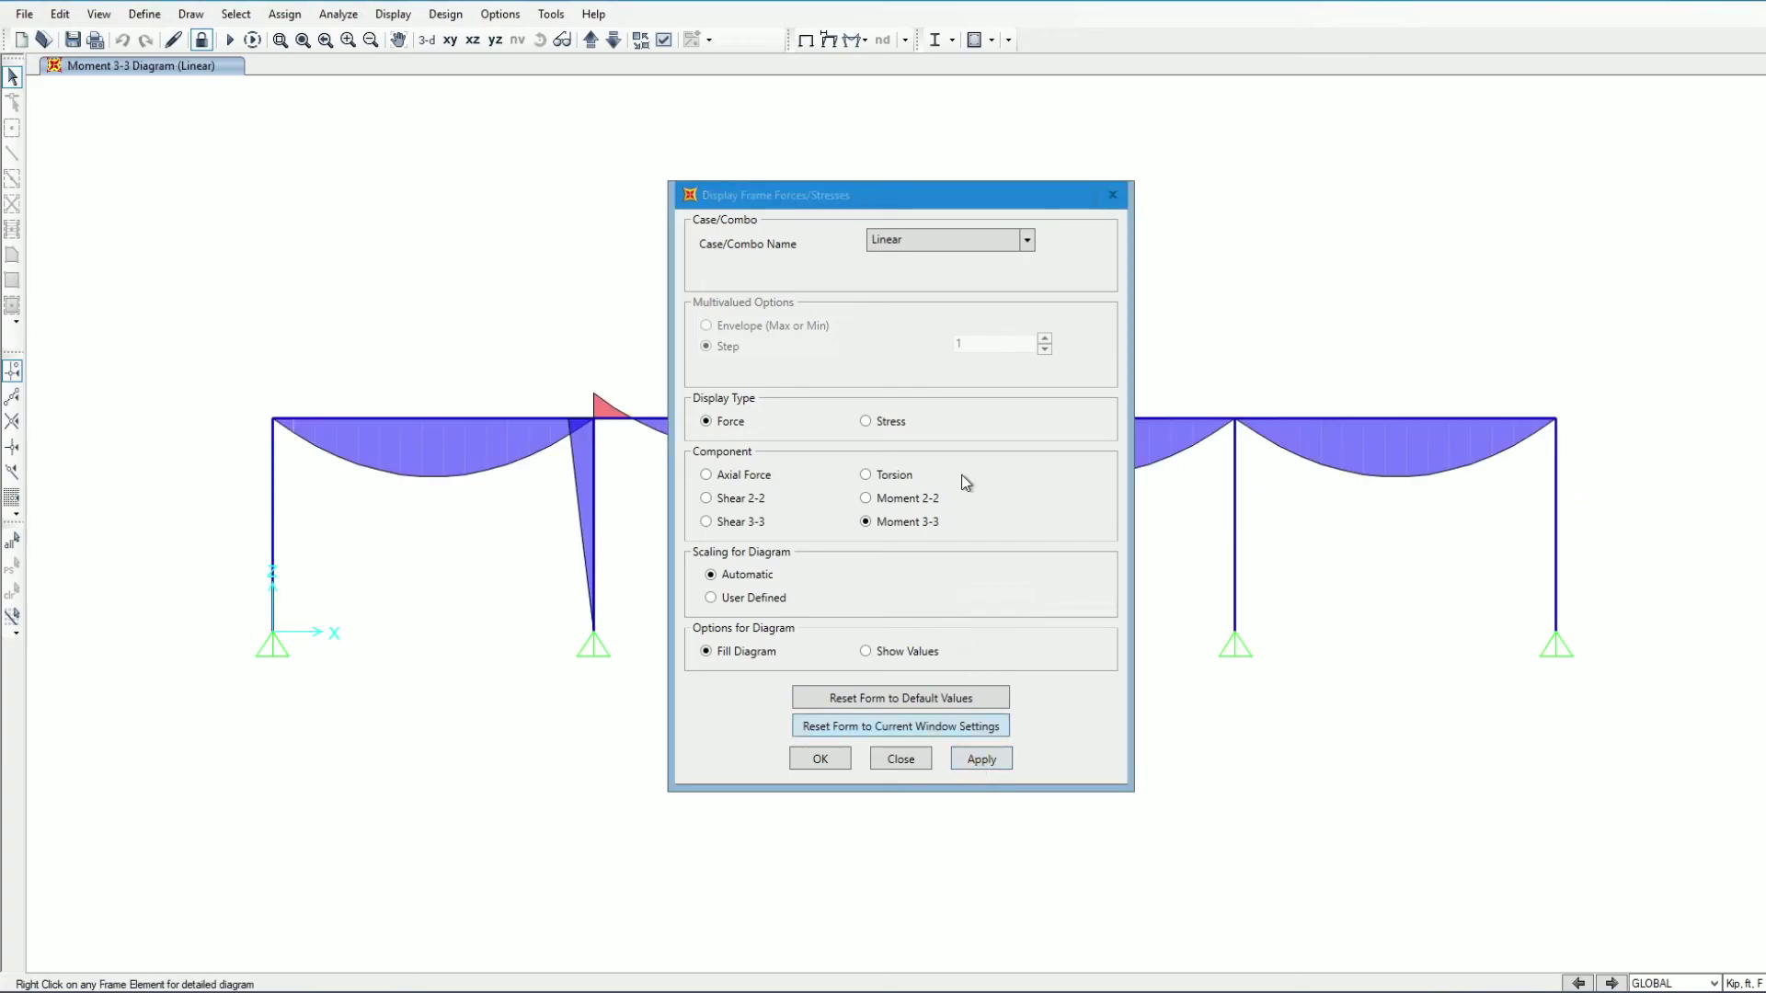
Examine the detailed force, moment and deflection diagrams of the beam in bay B-C for the Linear and Non-Linear cases.
drag(863, 196, 272, 228)
click(725, 422)
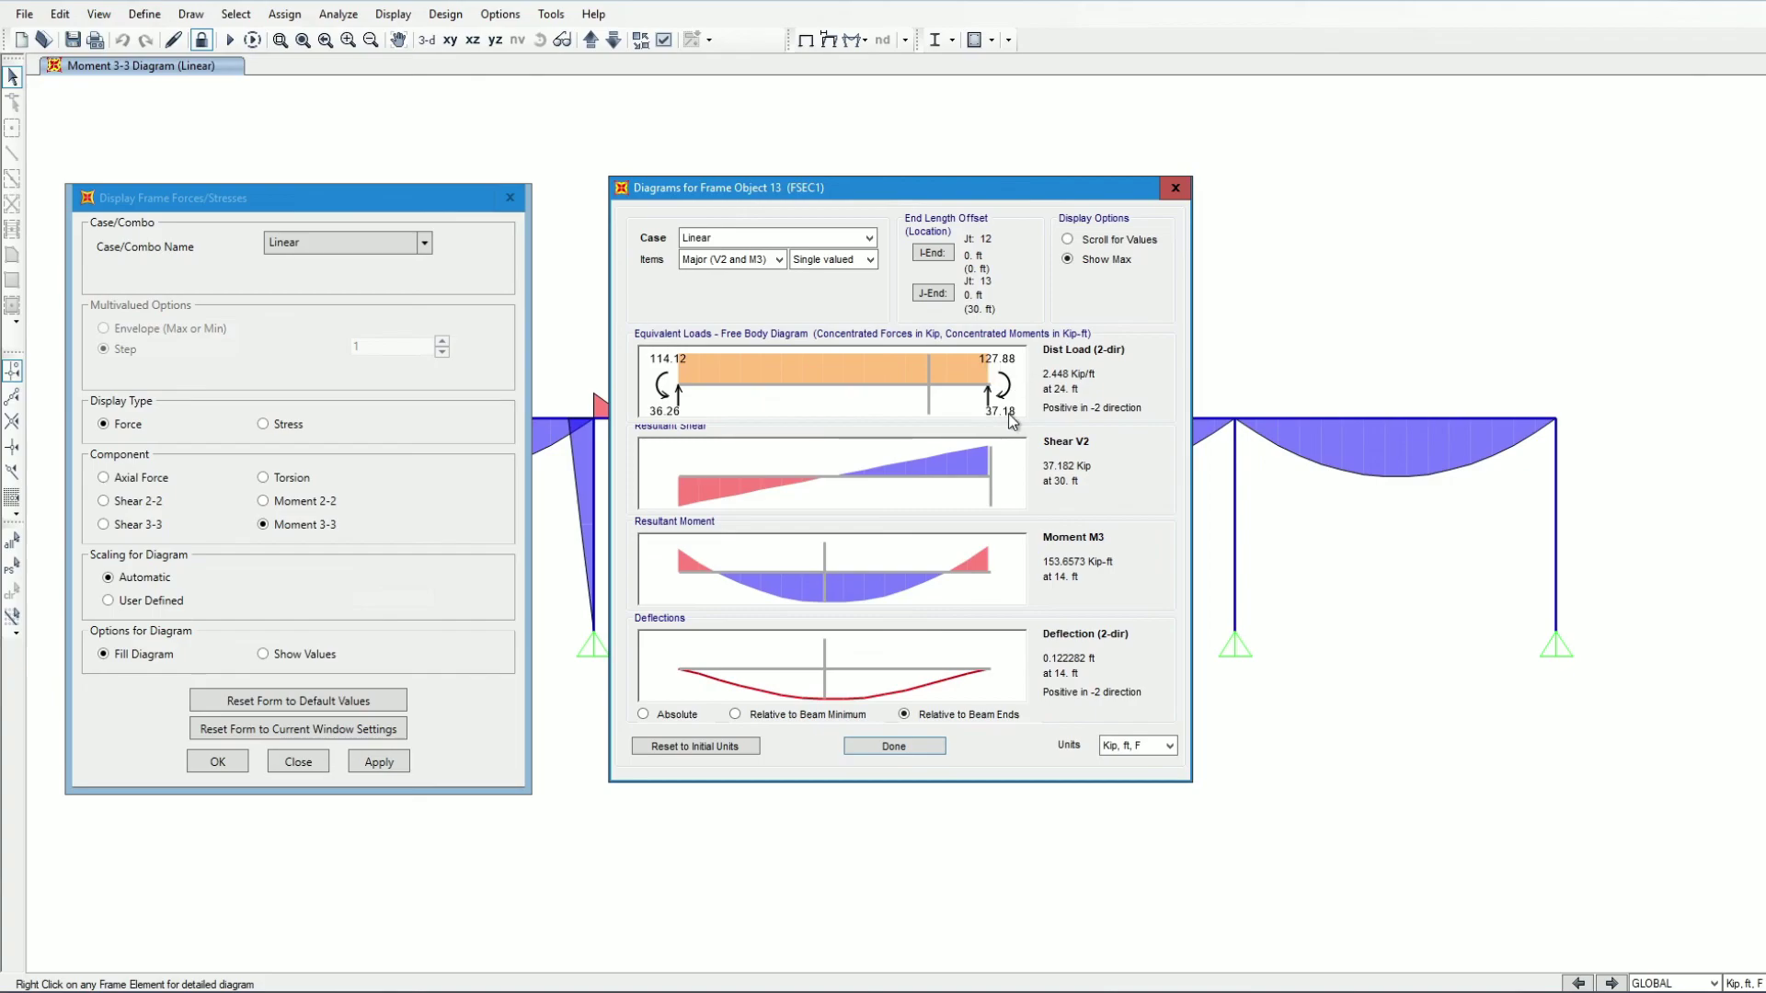
click(786, 238)
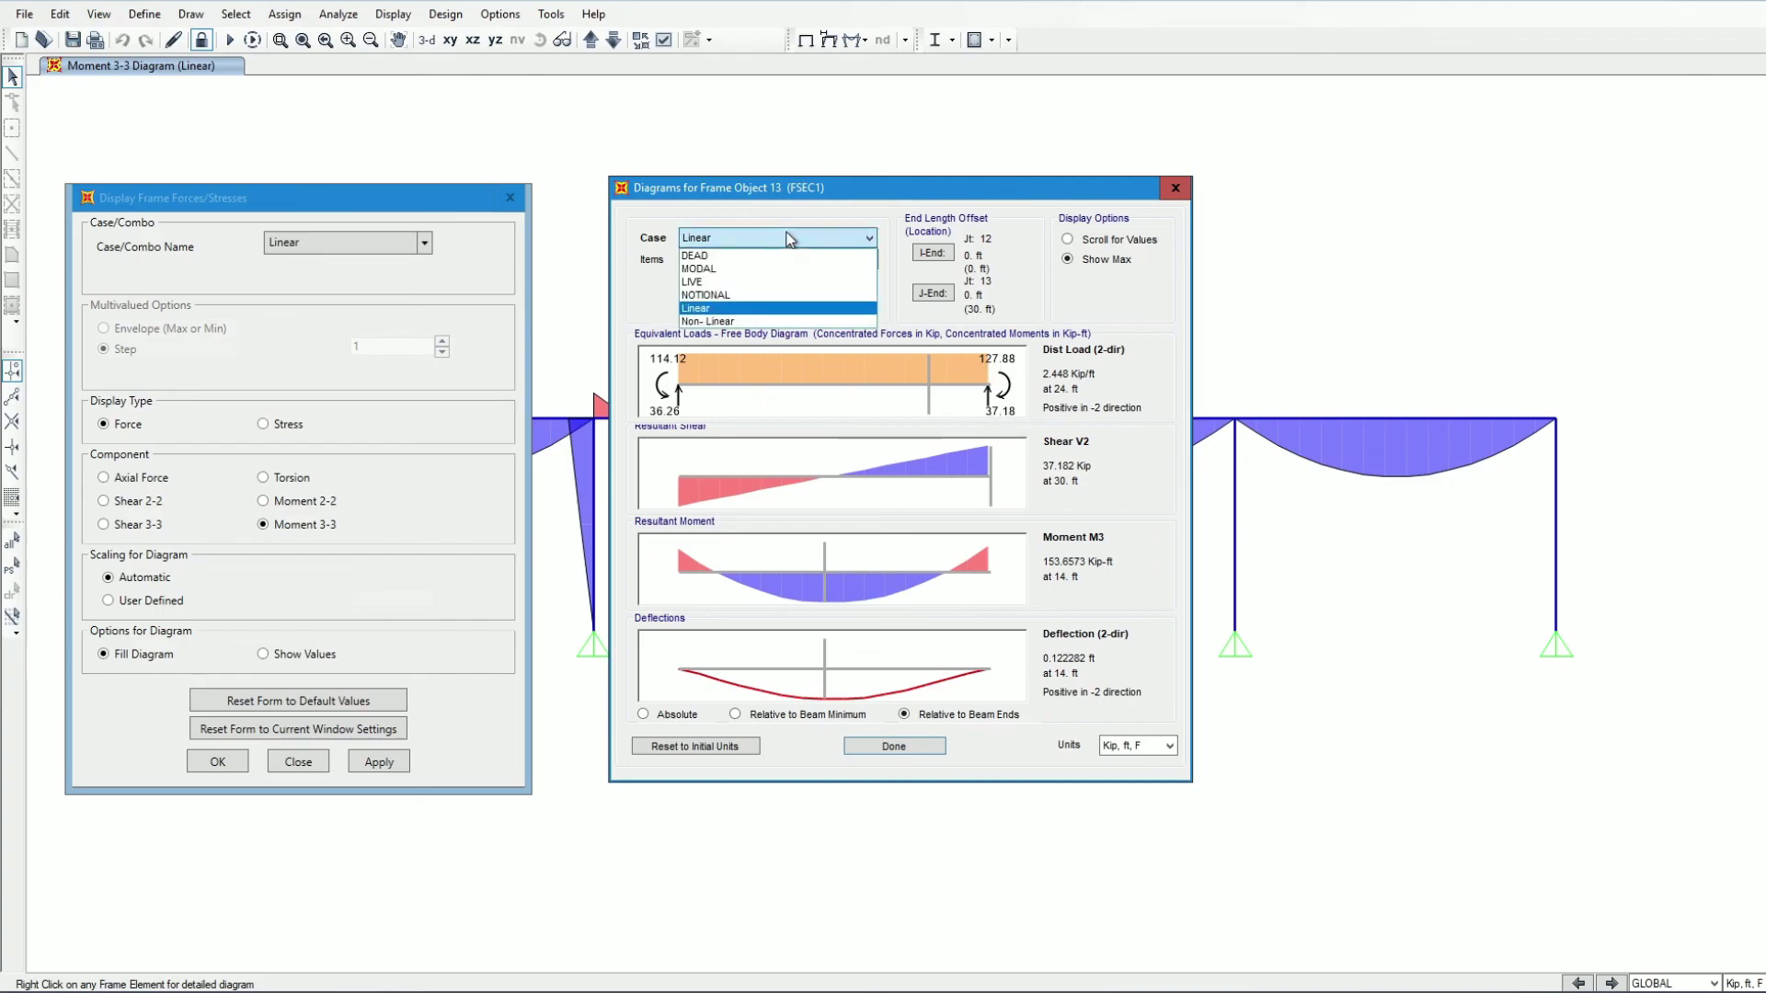
click(754, 321)
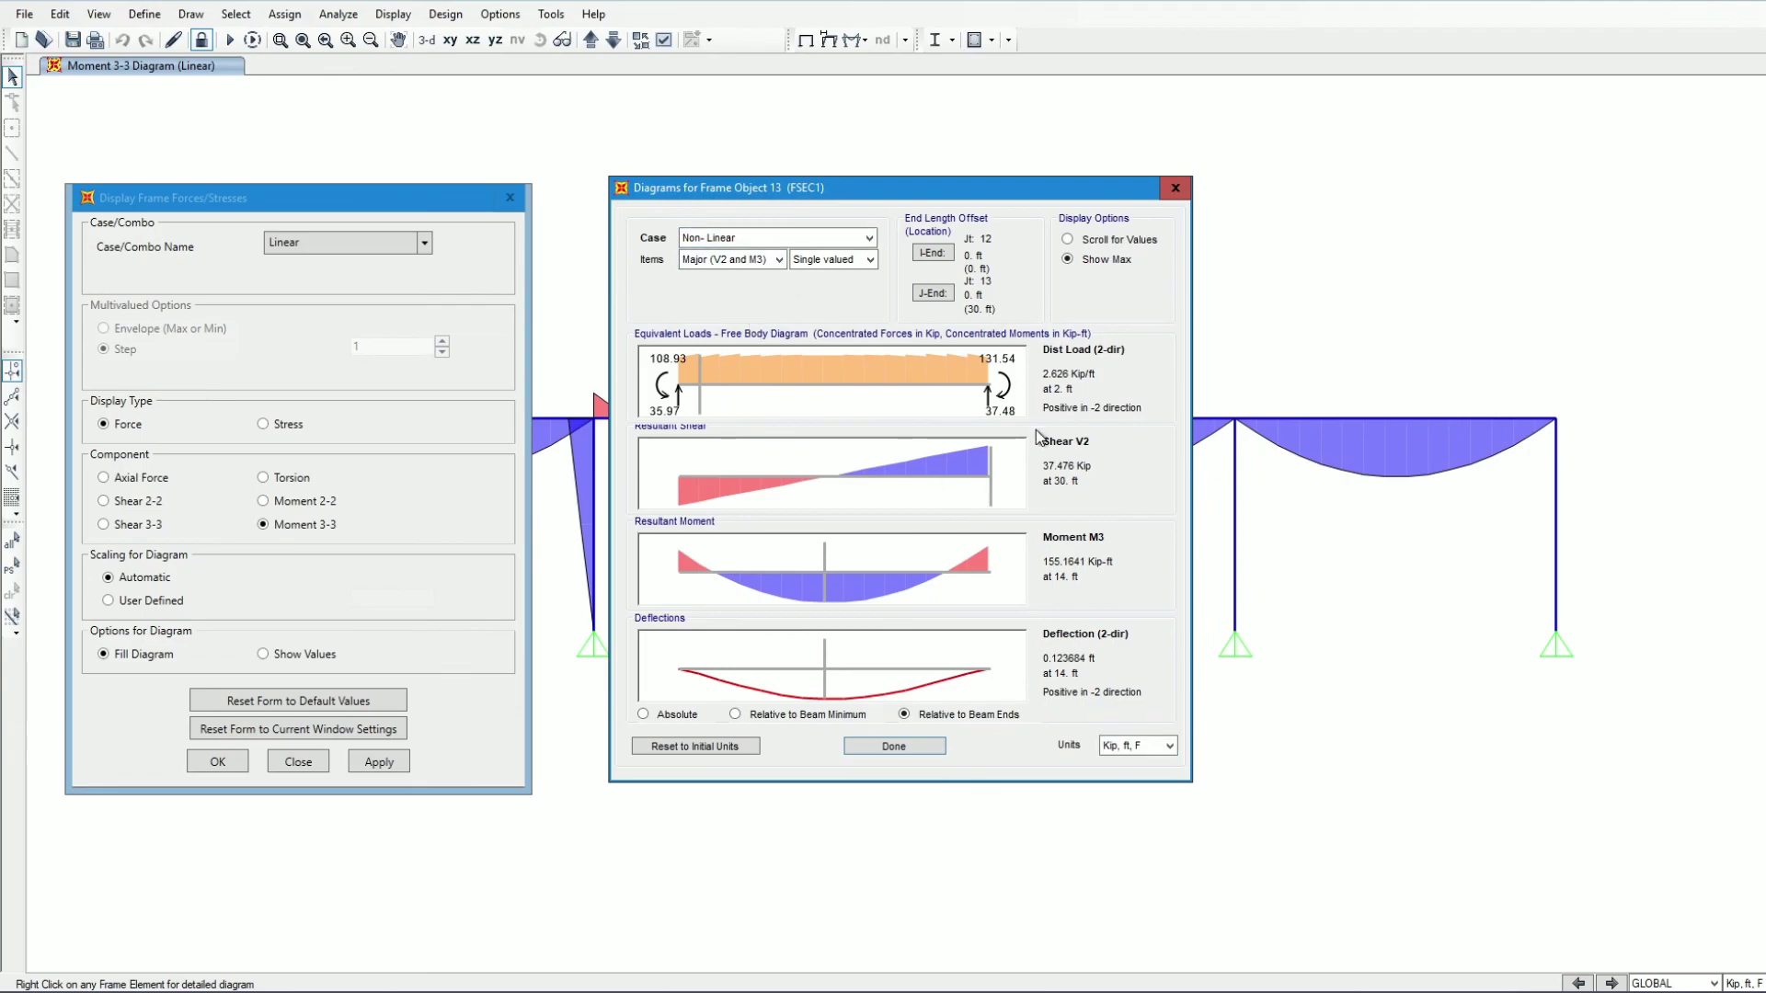